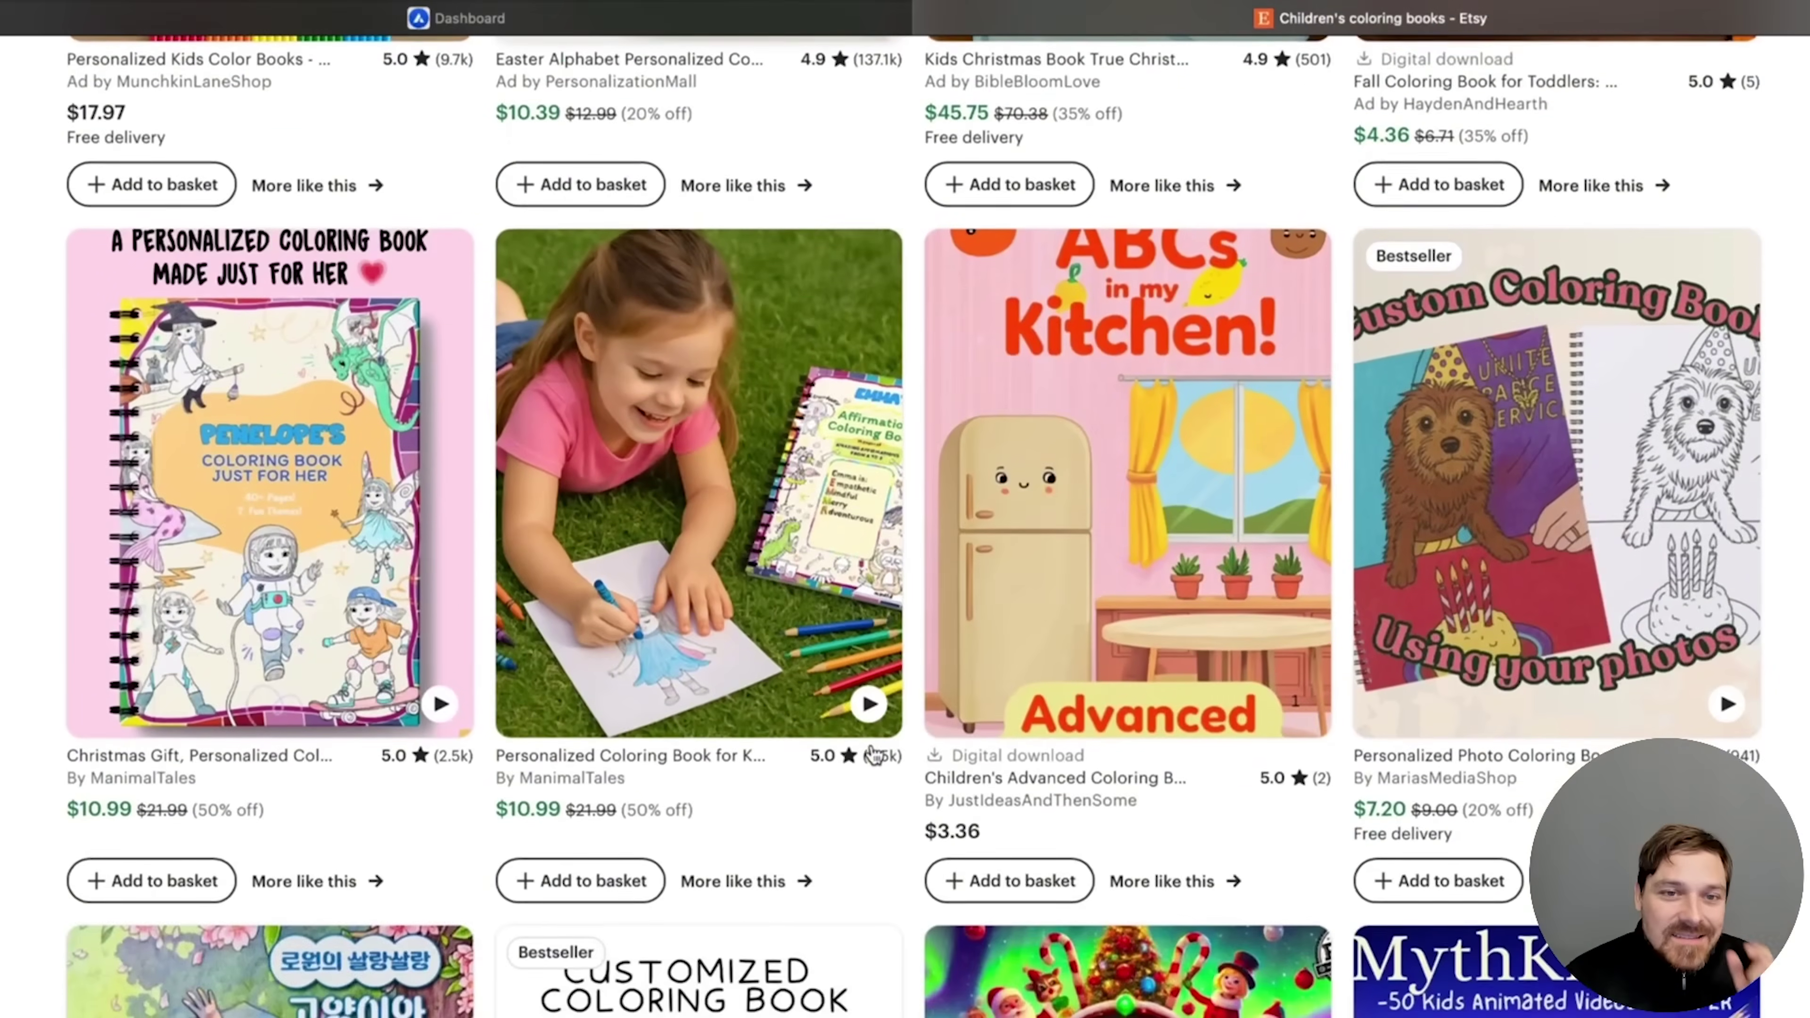
scroll(875, 755, down, 6)
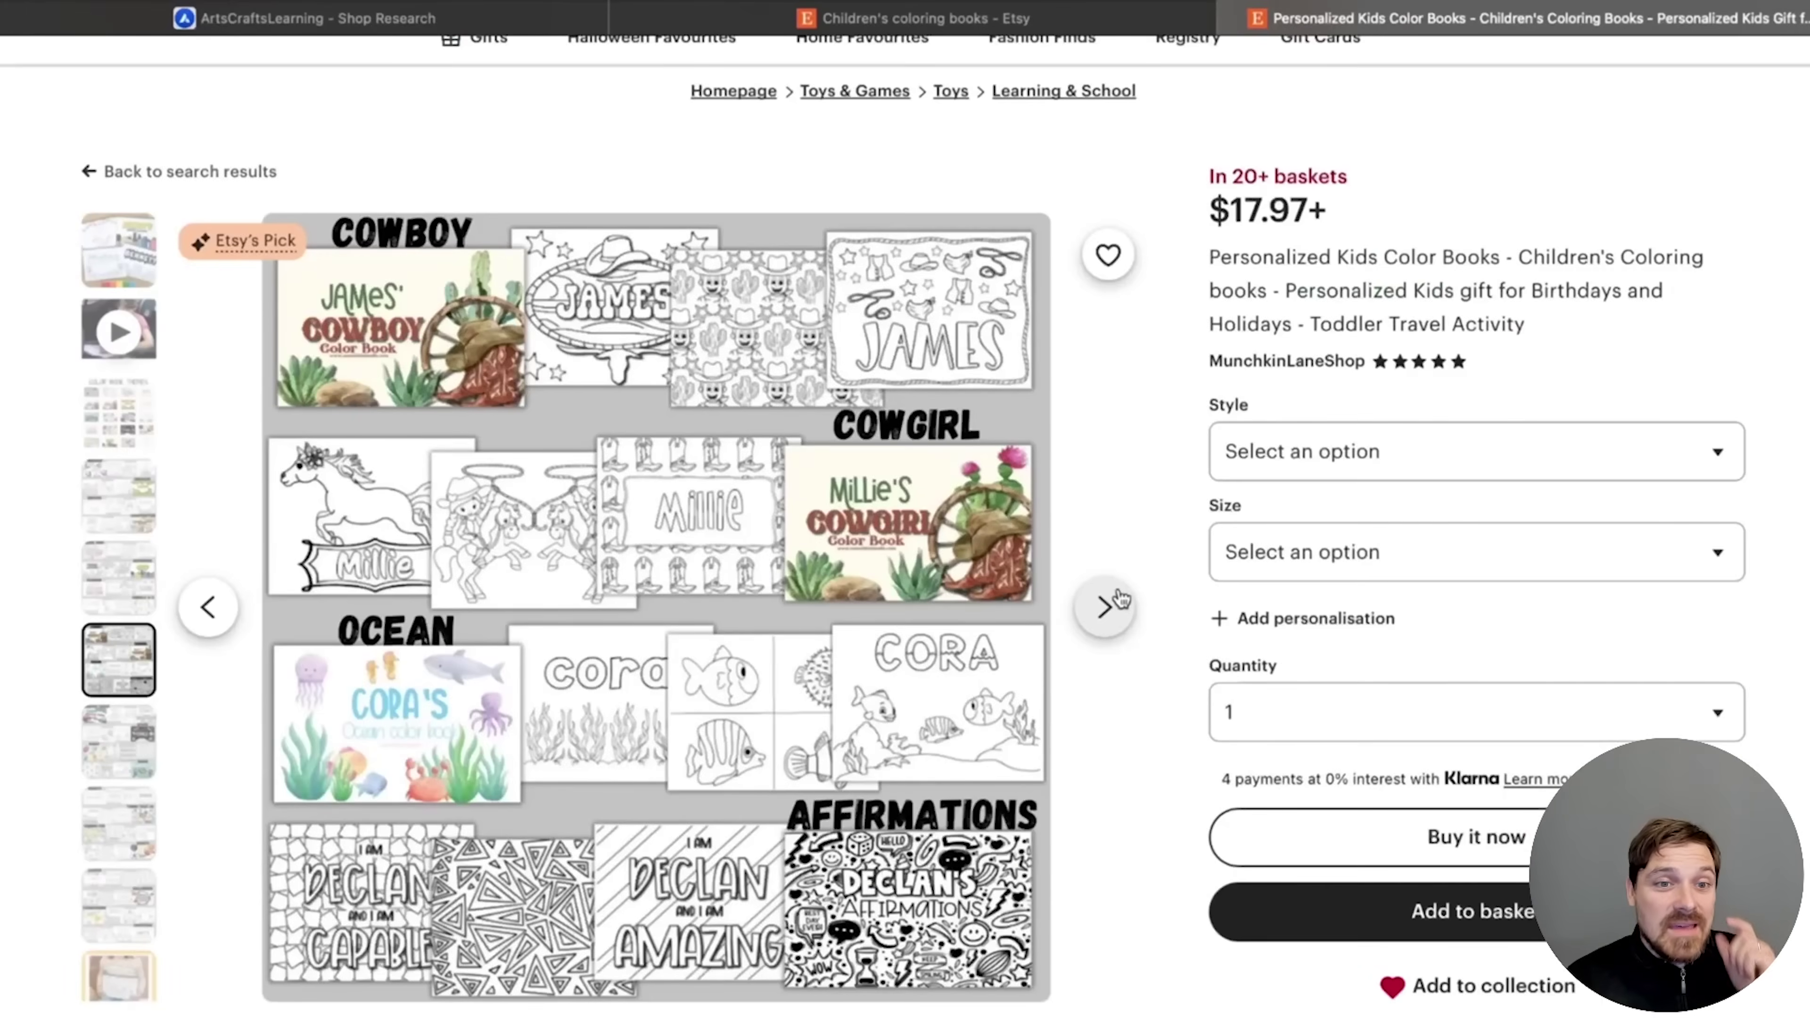
- Open the personalized kids coloring book listing from the search results and flip through its photos
click(1121, 599)
click(1111, 605)
click(1112, 605)
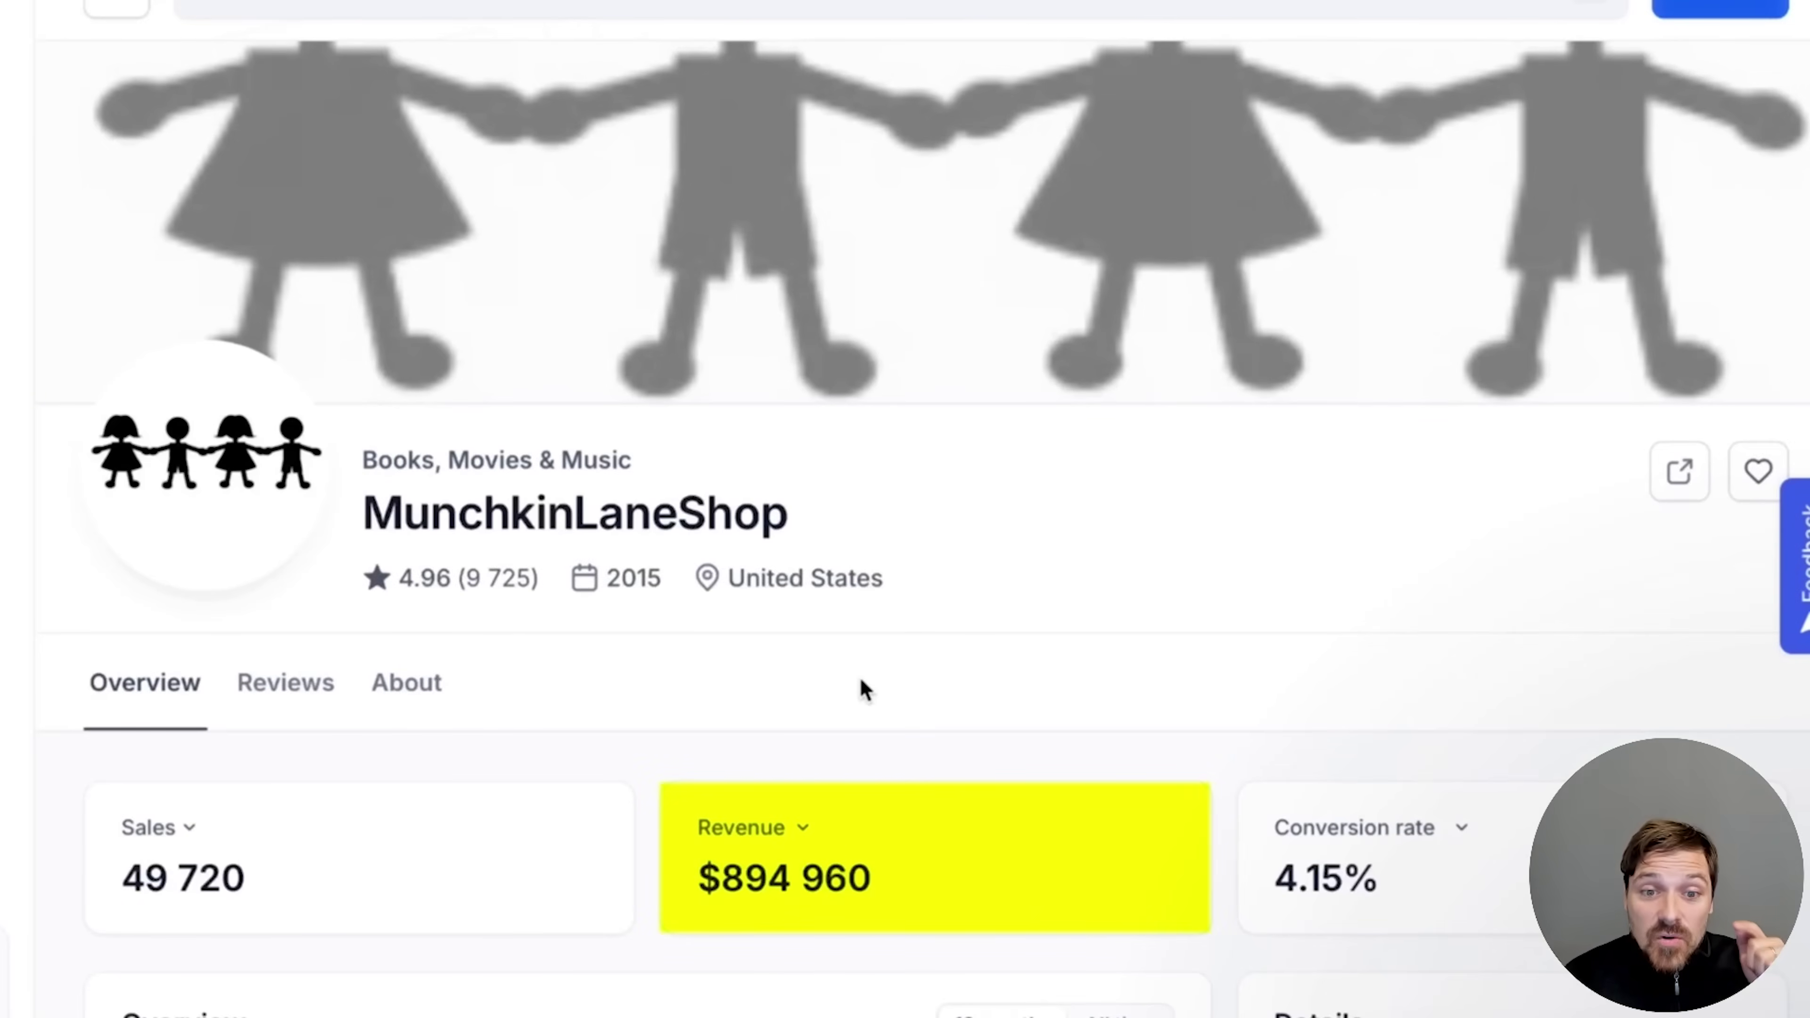
- Scroll MunchkinLaneShop's research page past Overview and Details to the Listings table
scroll(1285, 728, down, 15)
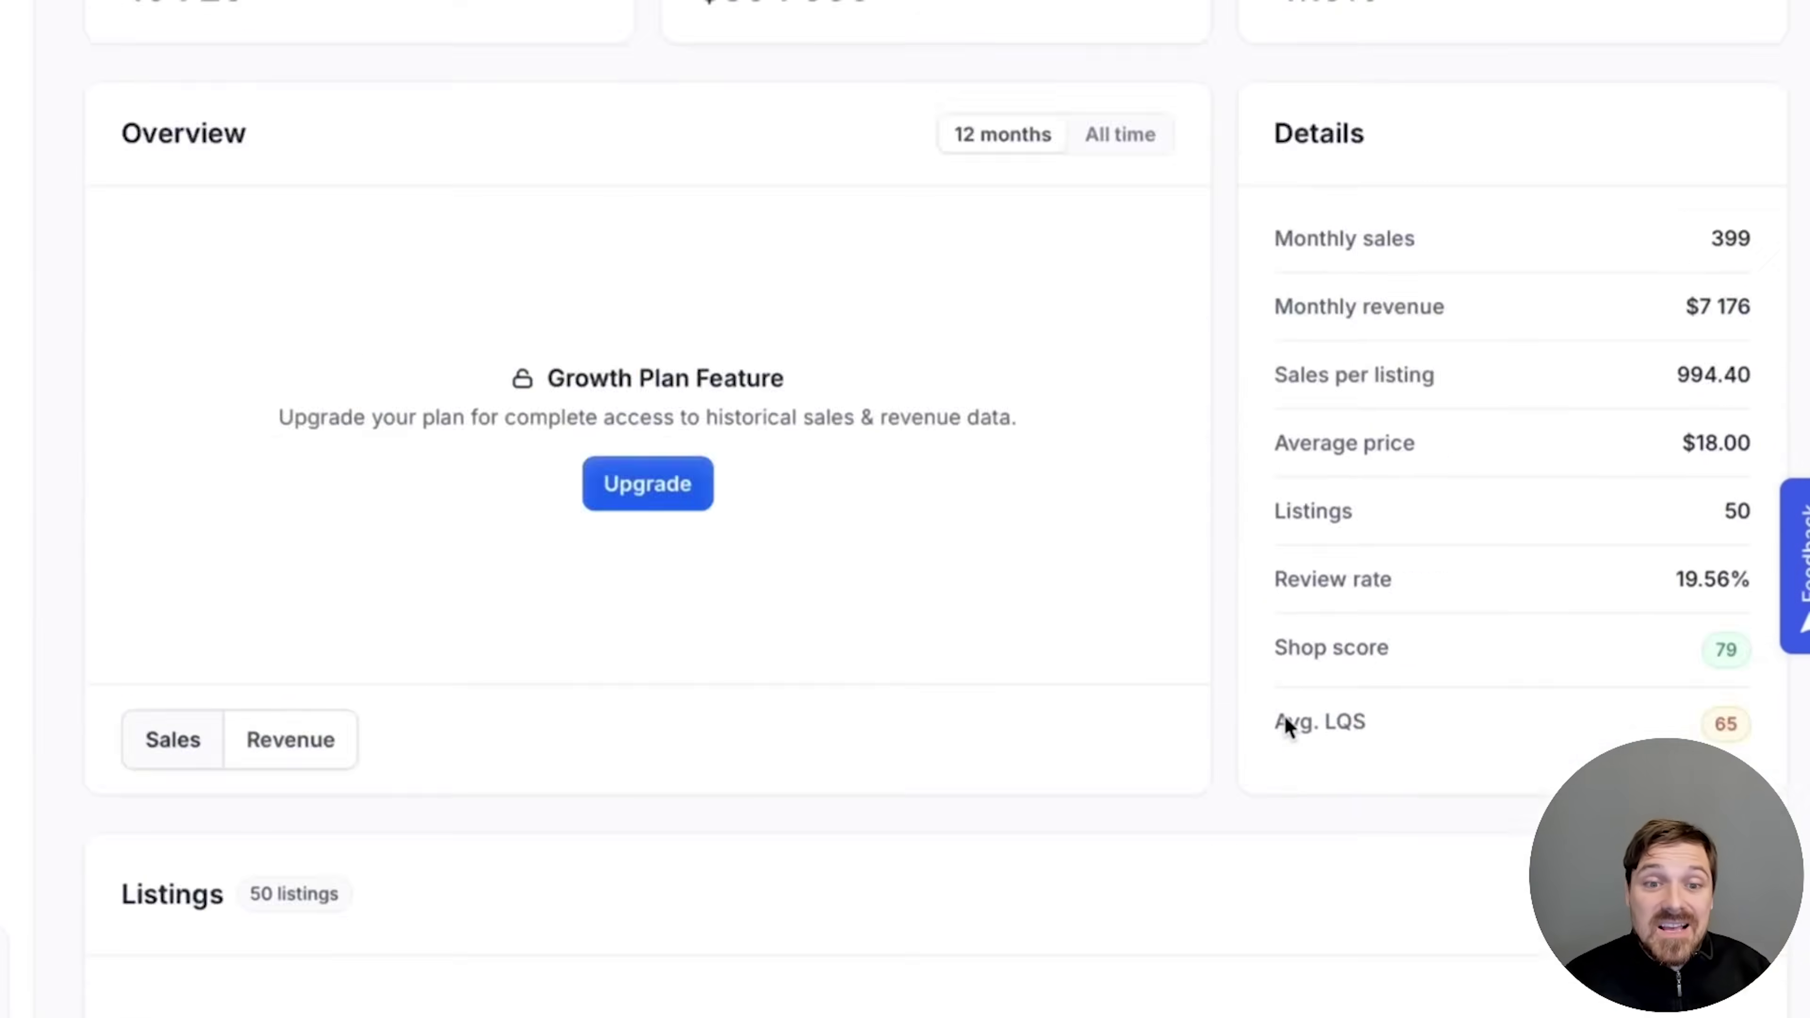
scroll(1288, 727, down, 3)
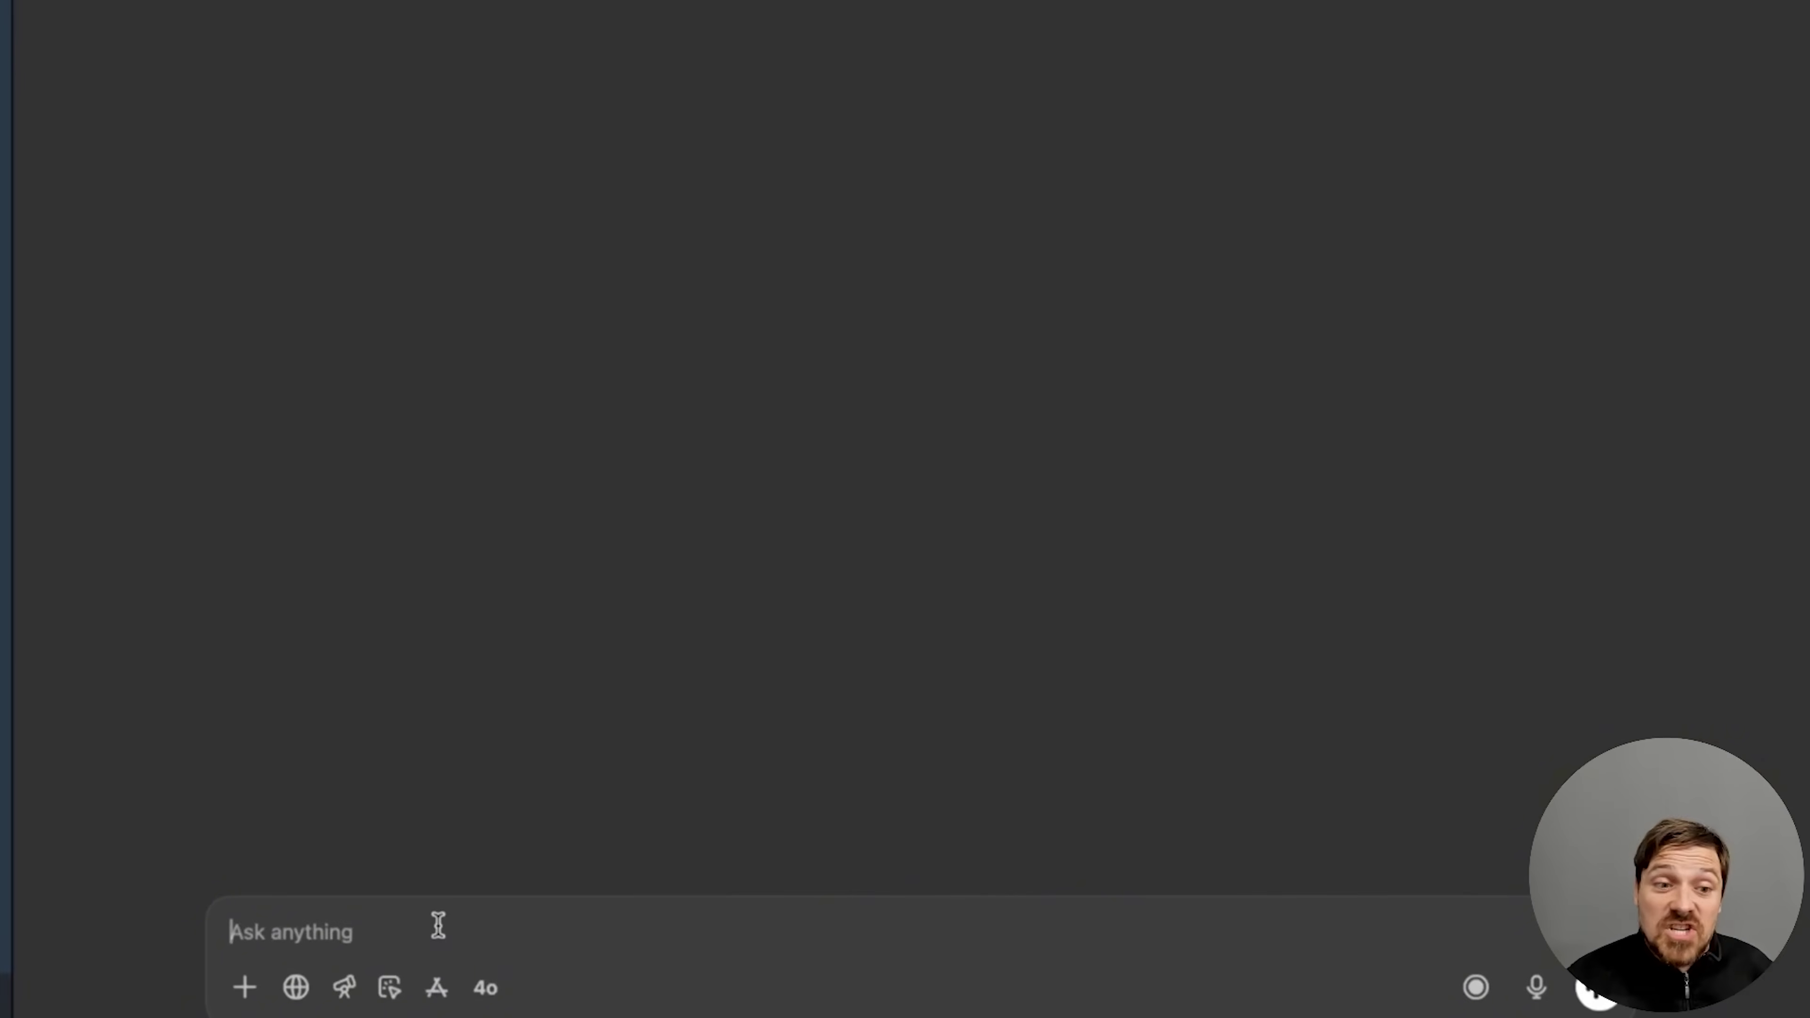
- Send ChatGPT the request for 10 toy-themed DALL-E coloring page prompts and scroll the reply
text(Create a list of 10 prompts to use in ChatGPT DALL-E for coloring pages. The designs should be black and white, simple, and easy for children to color. The theme "Toys.")
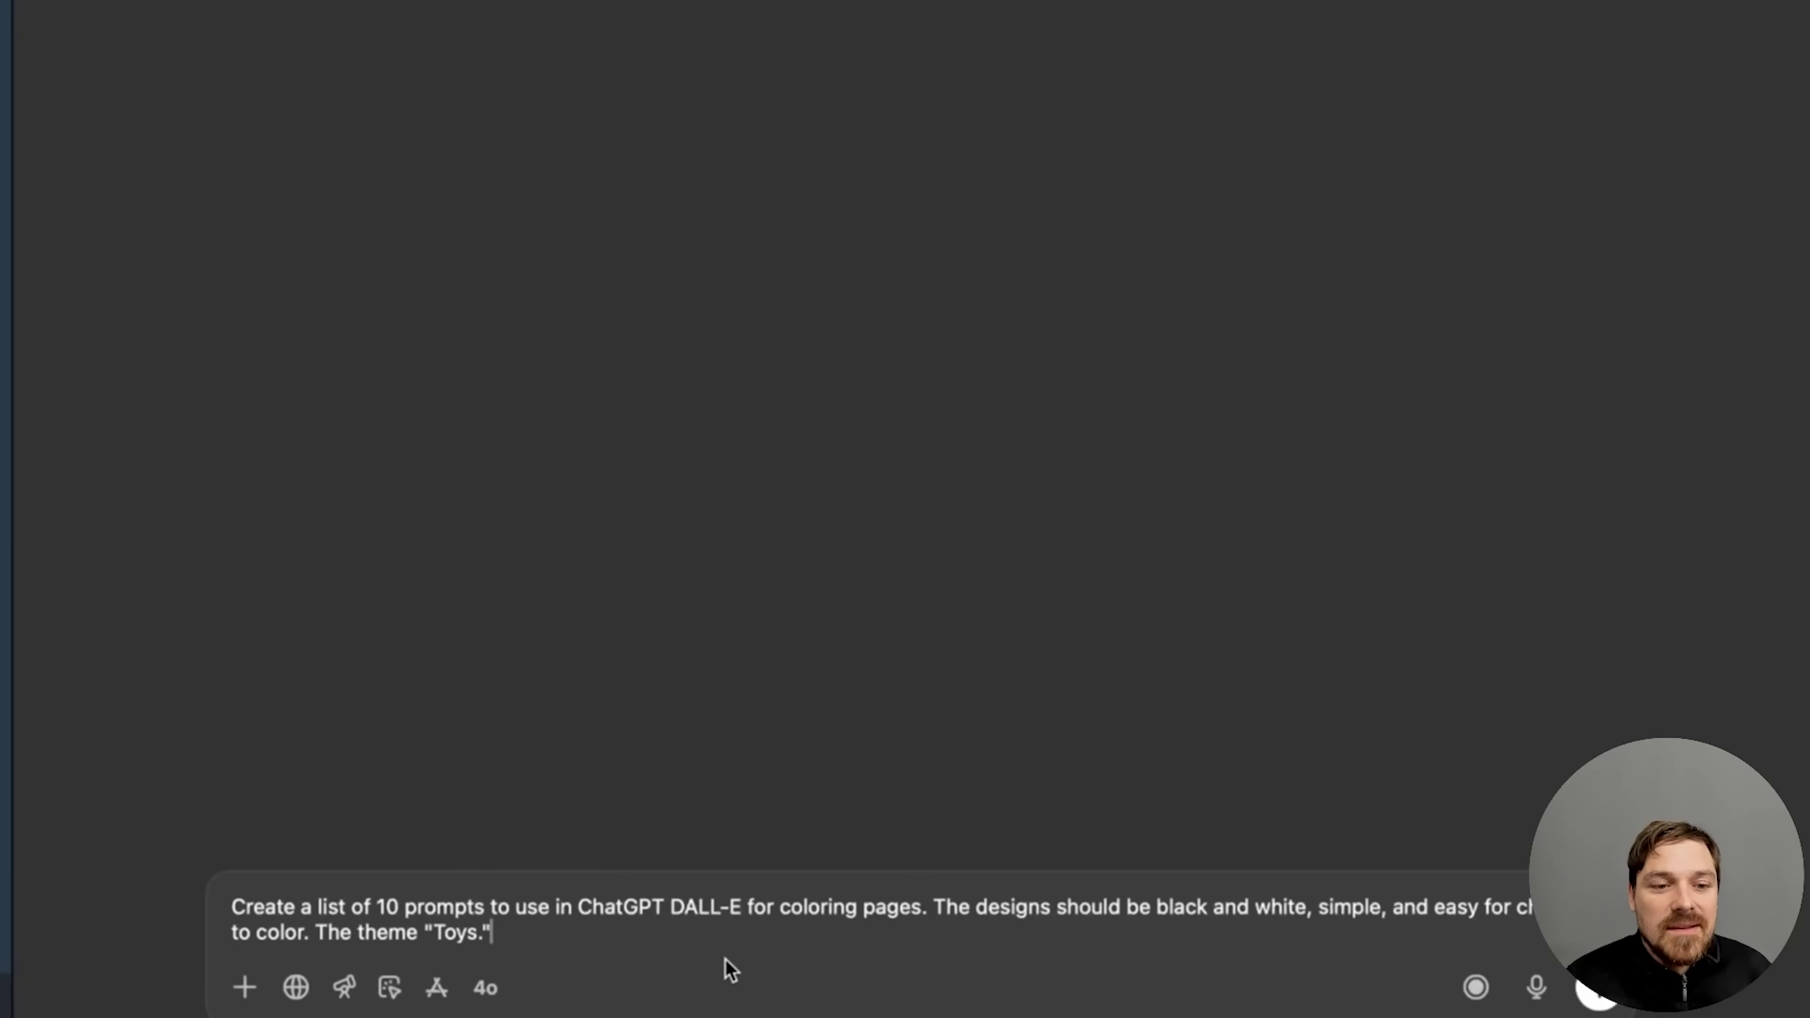
key(Return)
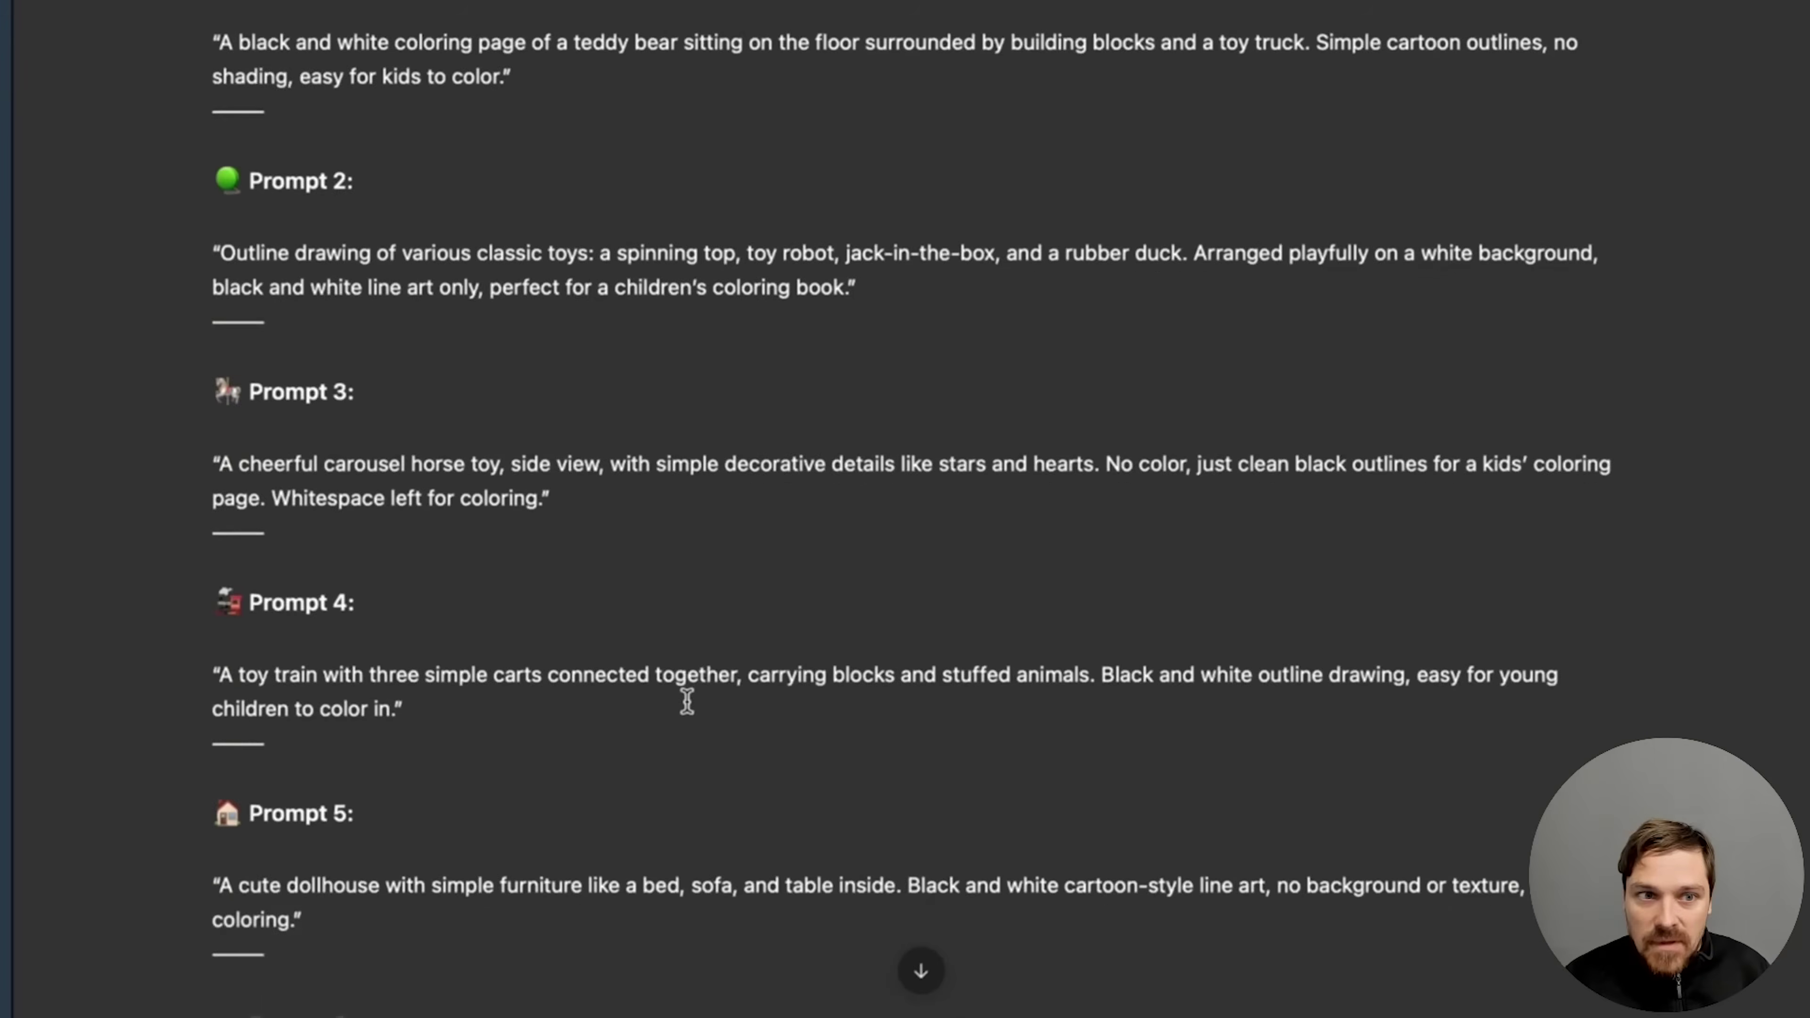
scroll(686, 703, down, 8)
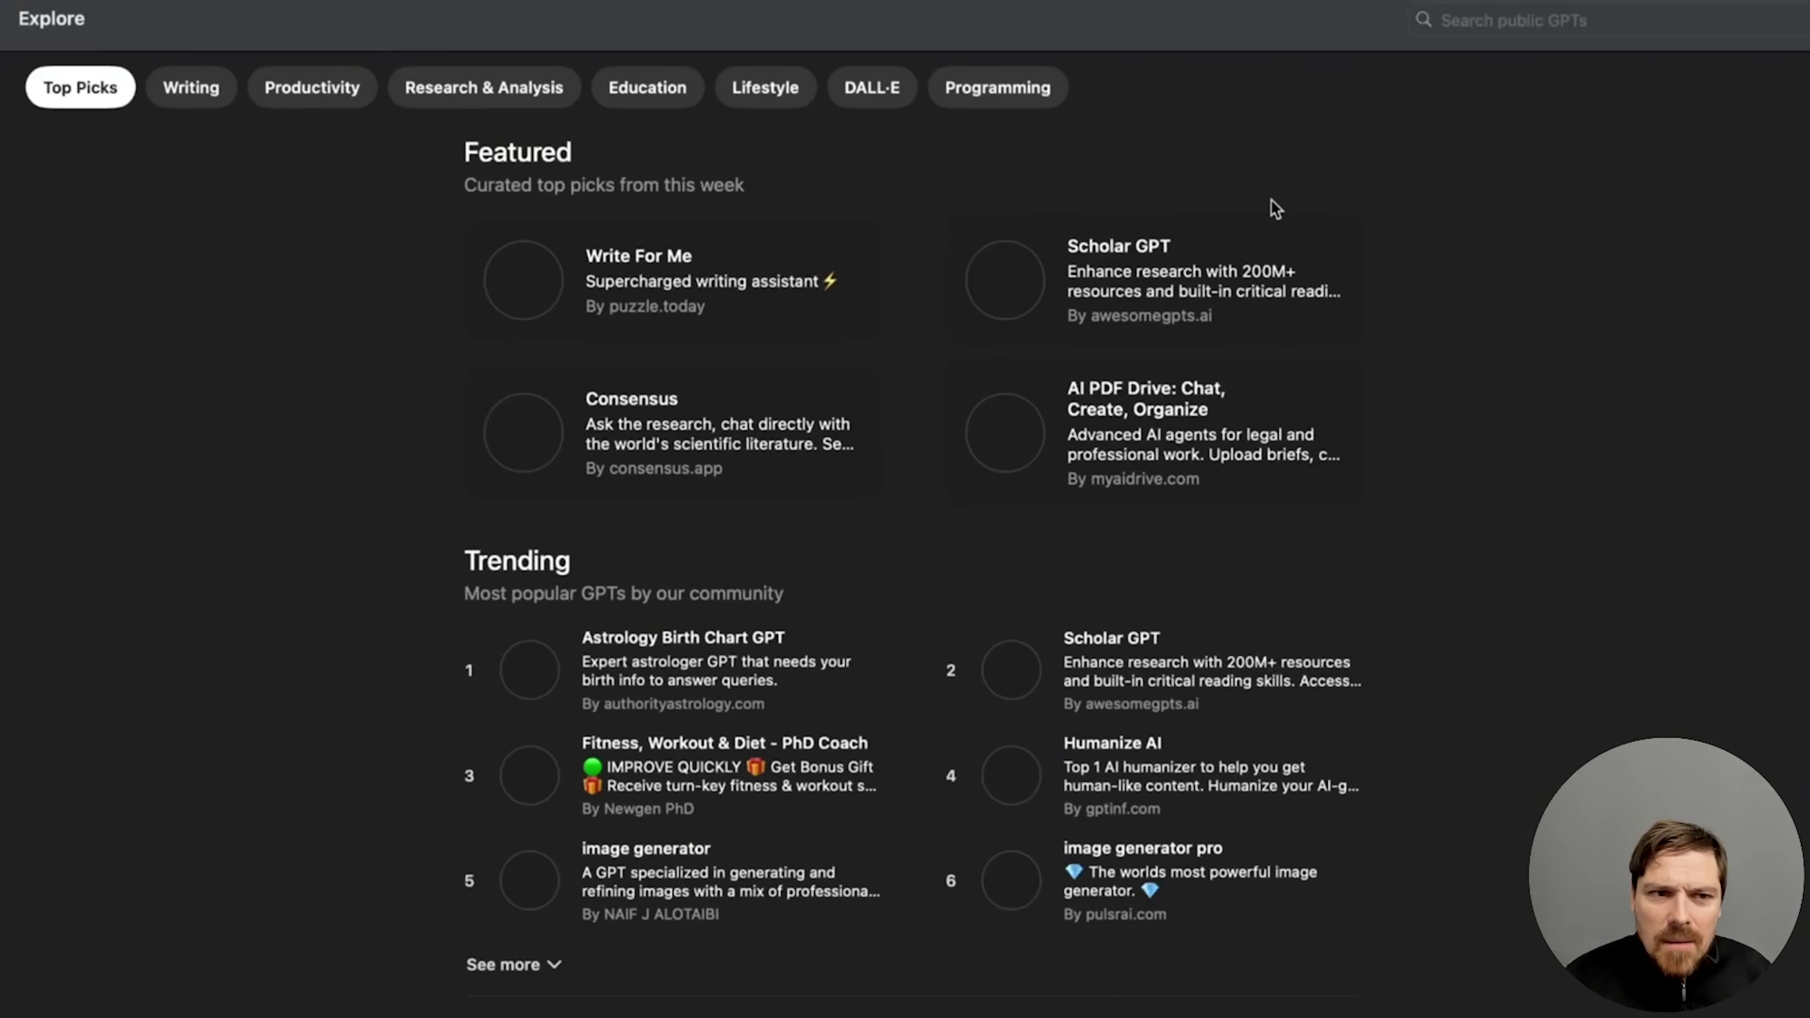
- Search Explore GPTs for 'dall' and start a chat with the DALL·E GPT by ChatGPT
click(1568, 20)
text(dall-e)
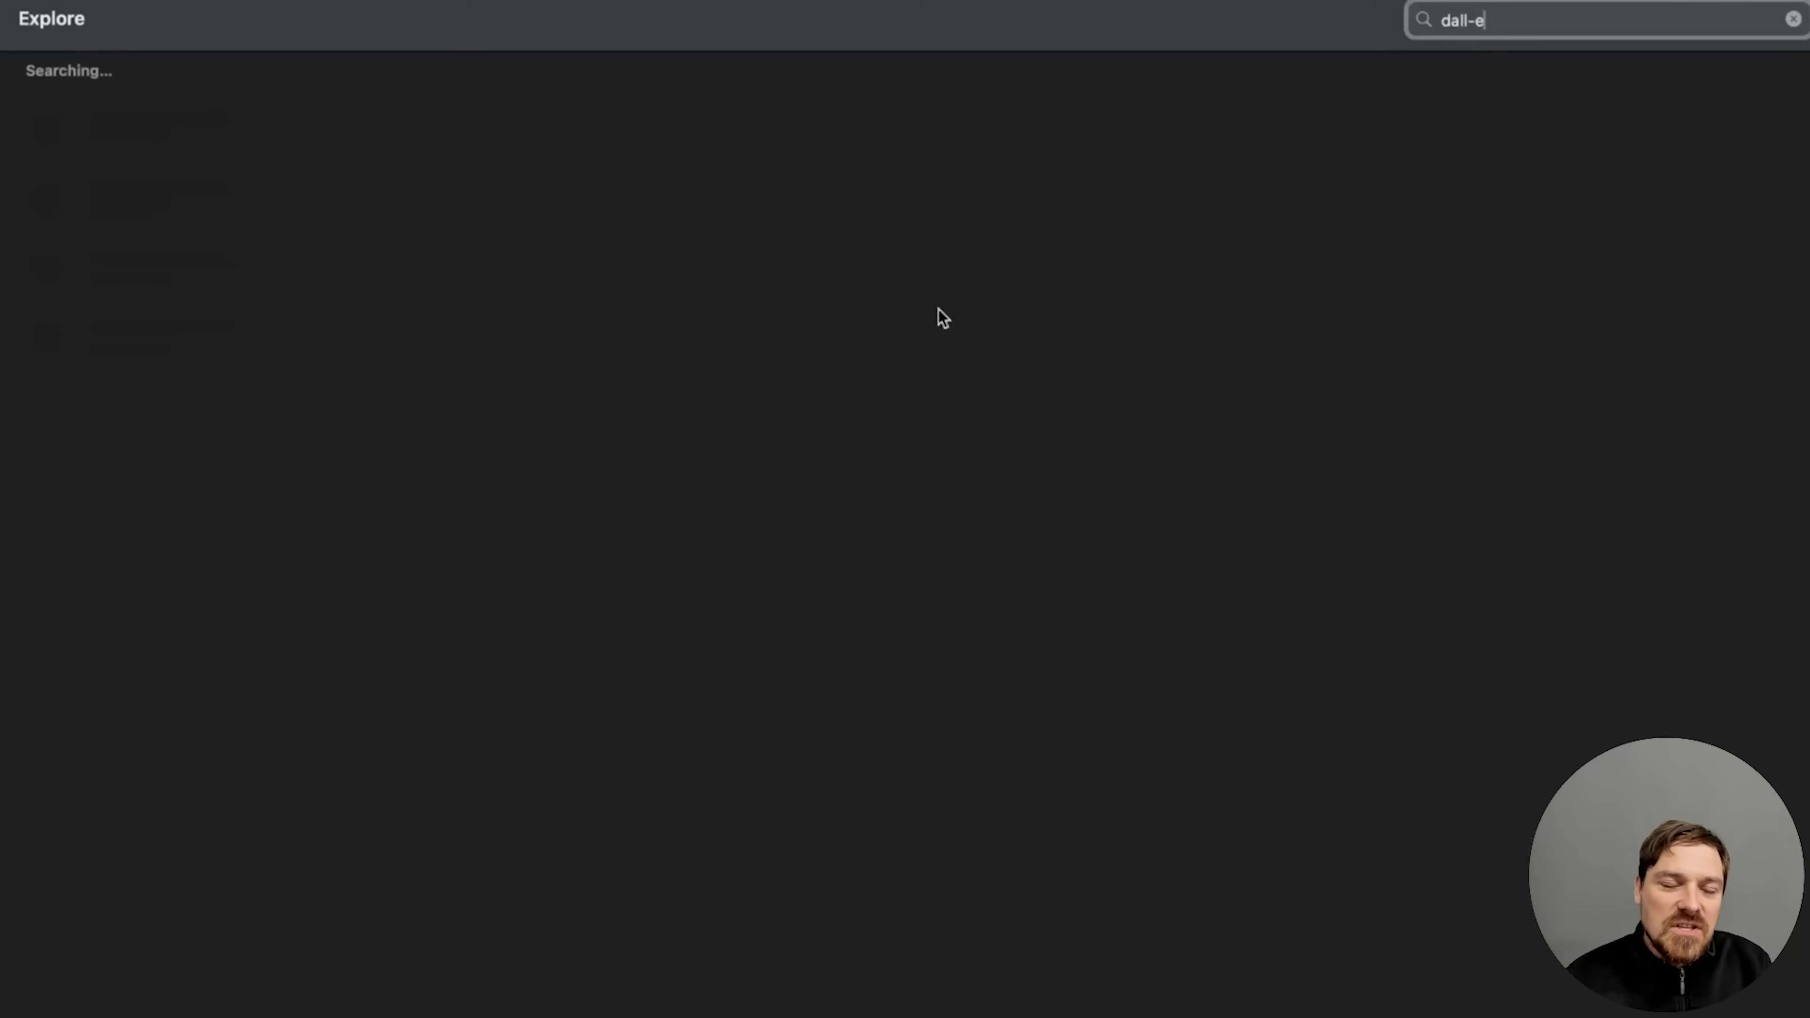
click(277, 154)
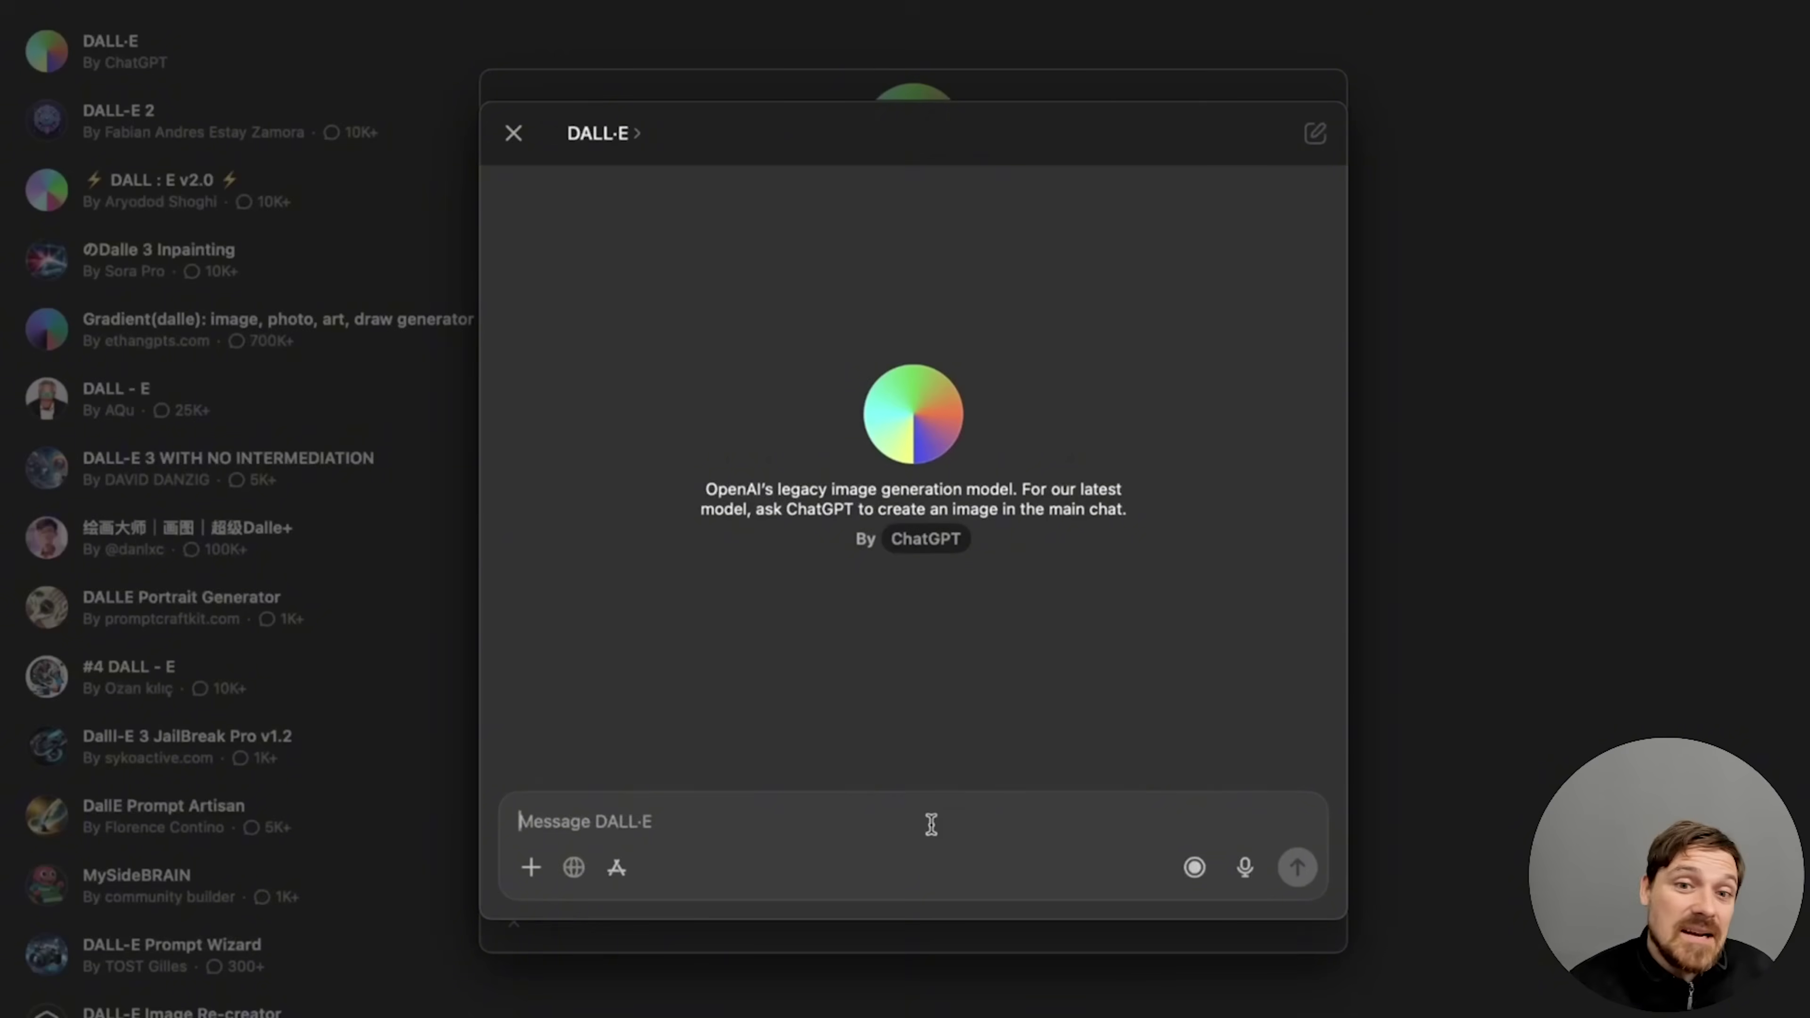
- Generate the teddy bear coloring page, replacing the prompt's leading quote with 'Generate a'
text("A black and white coloring page of a teddy bear sitting on the floor surrounded by building blocks and a toy truck. Simple cartoon outlines, no shading, easy for kids to color.)
click(535, 799)
key(BackSpace)
key(BackSpace)
text(Generate a)
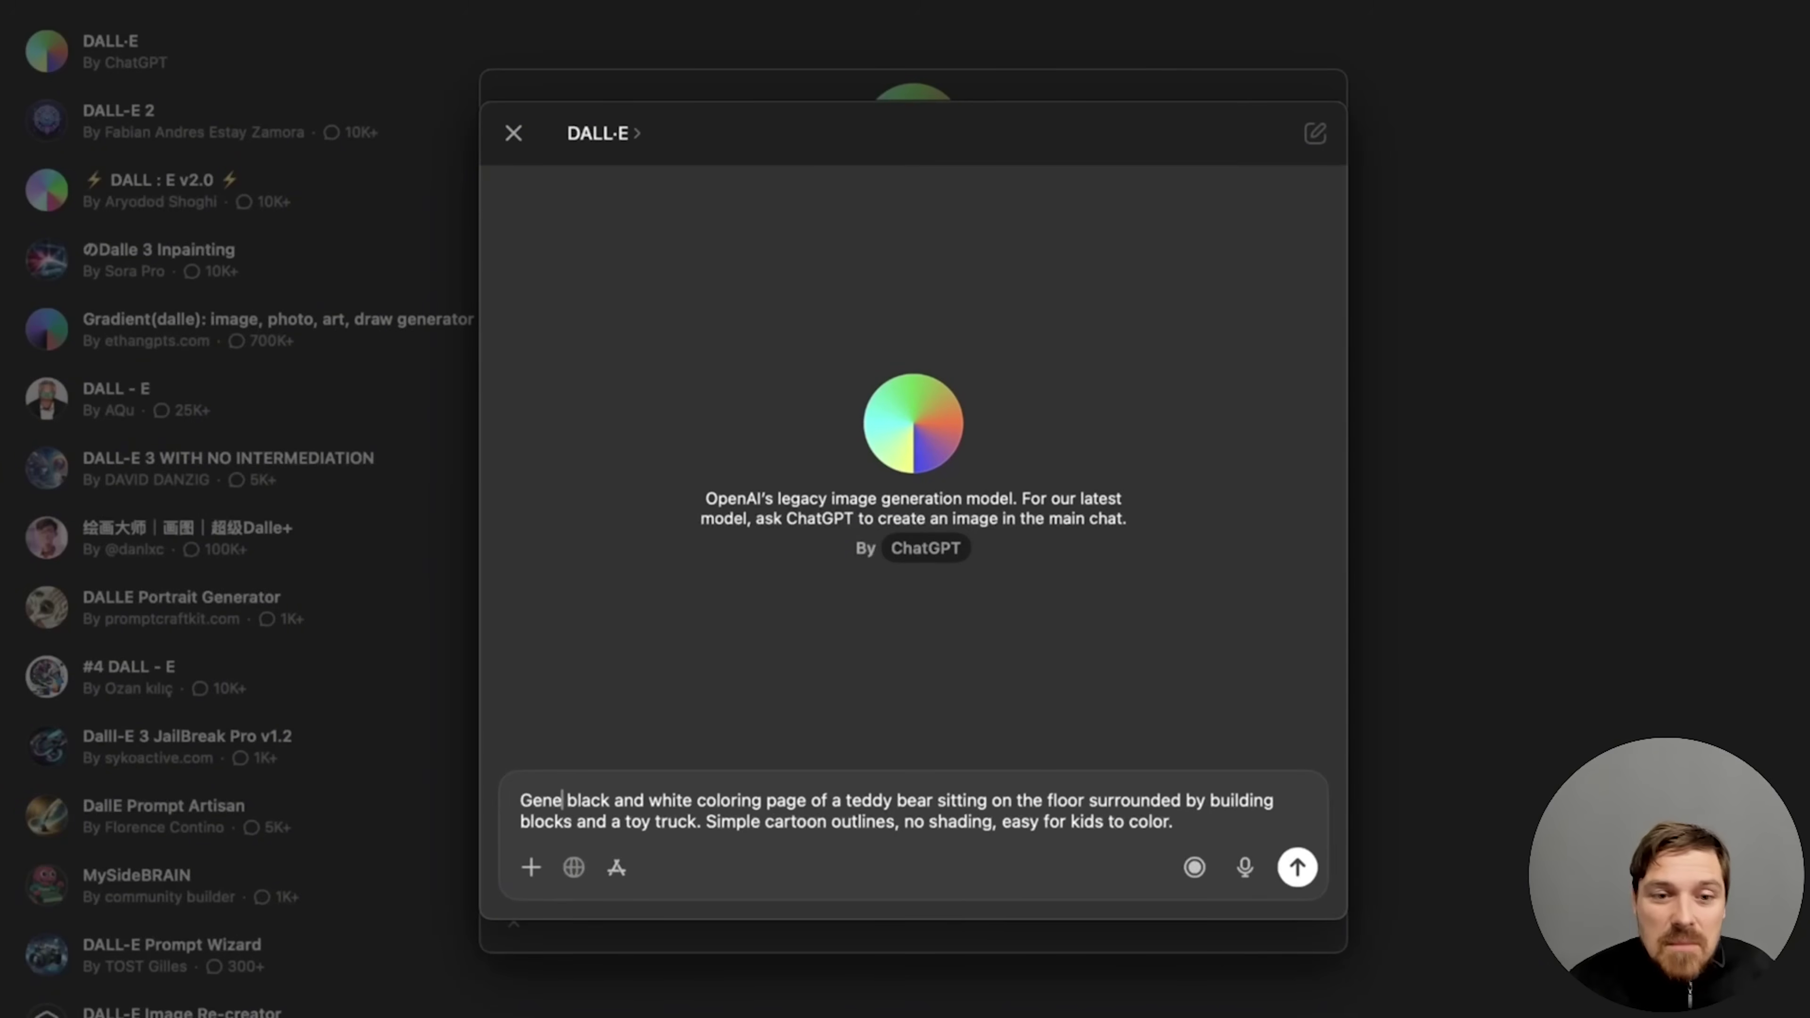
key(Return)
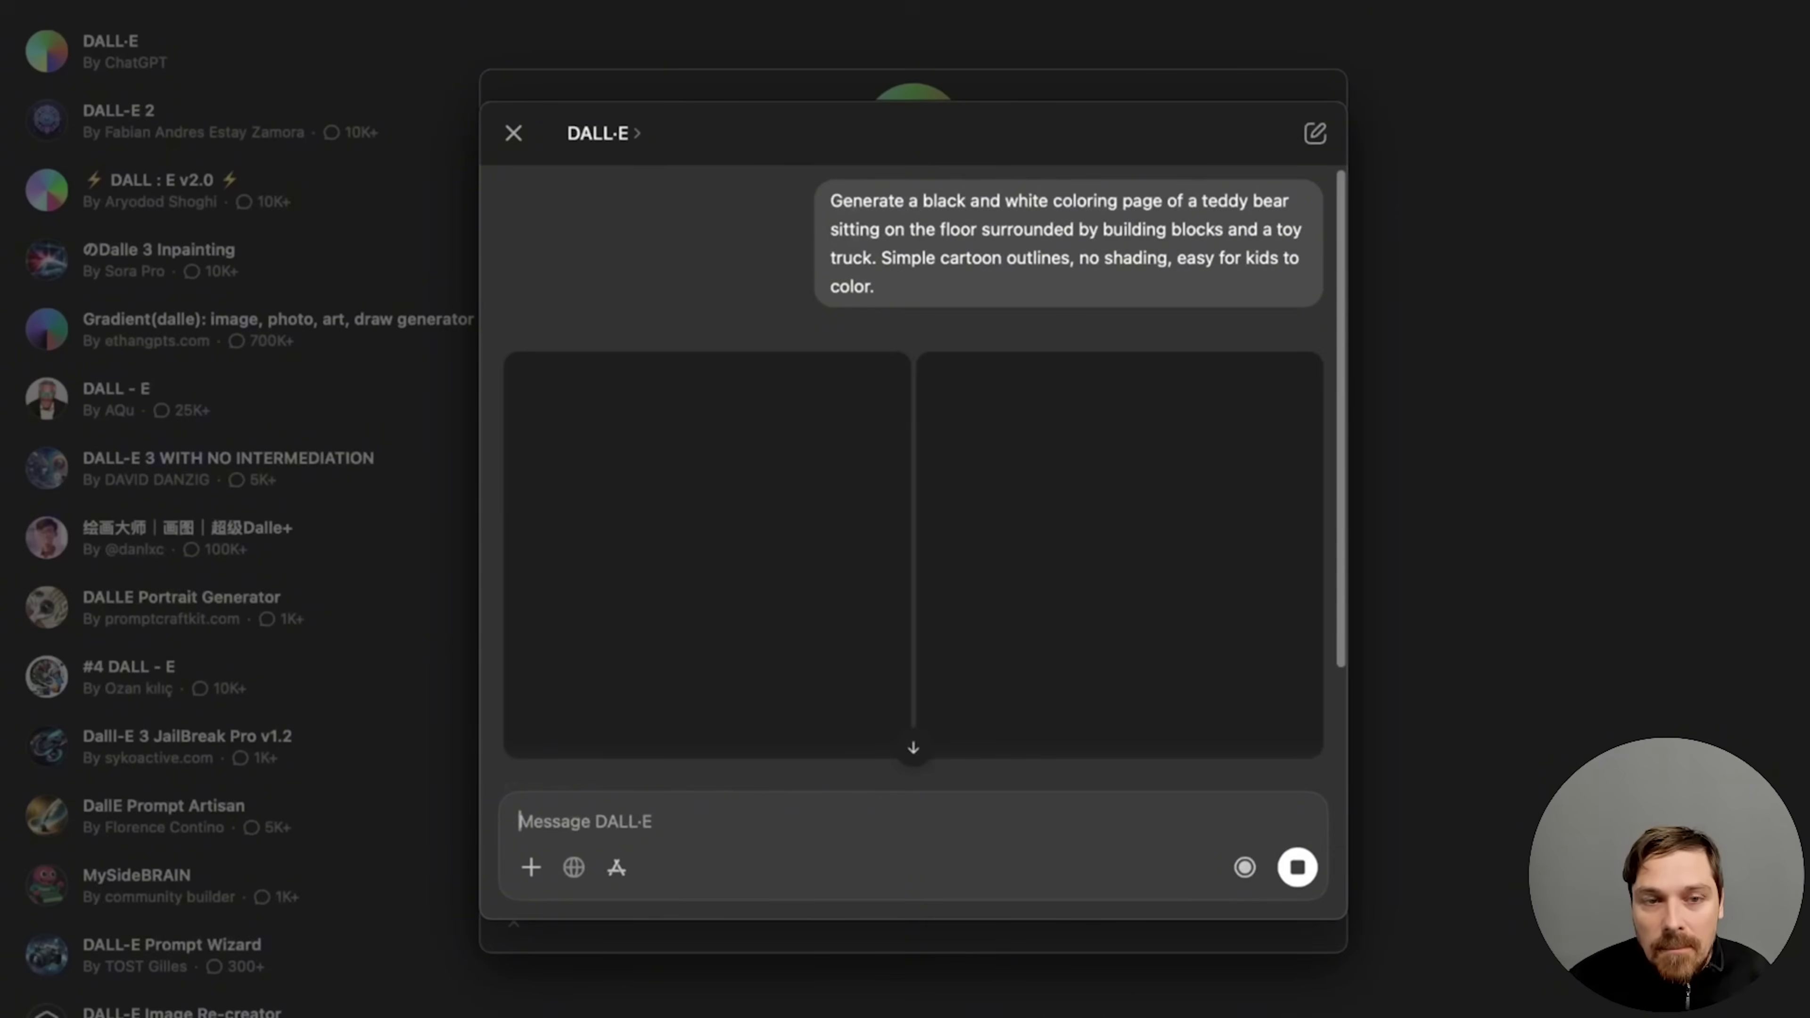
scroll(618, 734, down, 3)
- Generate the classic toys outline coloring page from its pasted prompt
text("Outline drawing of various classic toys: a spinning top, toy robot, jack-in-the-box, and a rubber duck. Arranged playfully on a white background, black and white line art only, perfect for a children’s coloring book.")
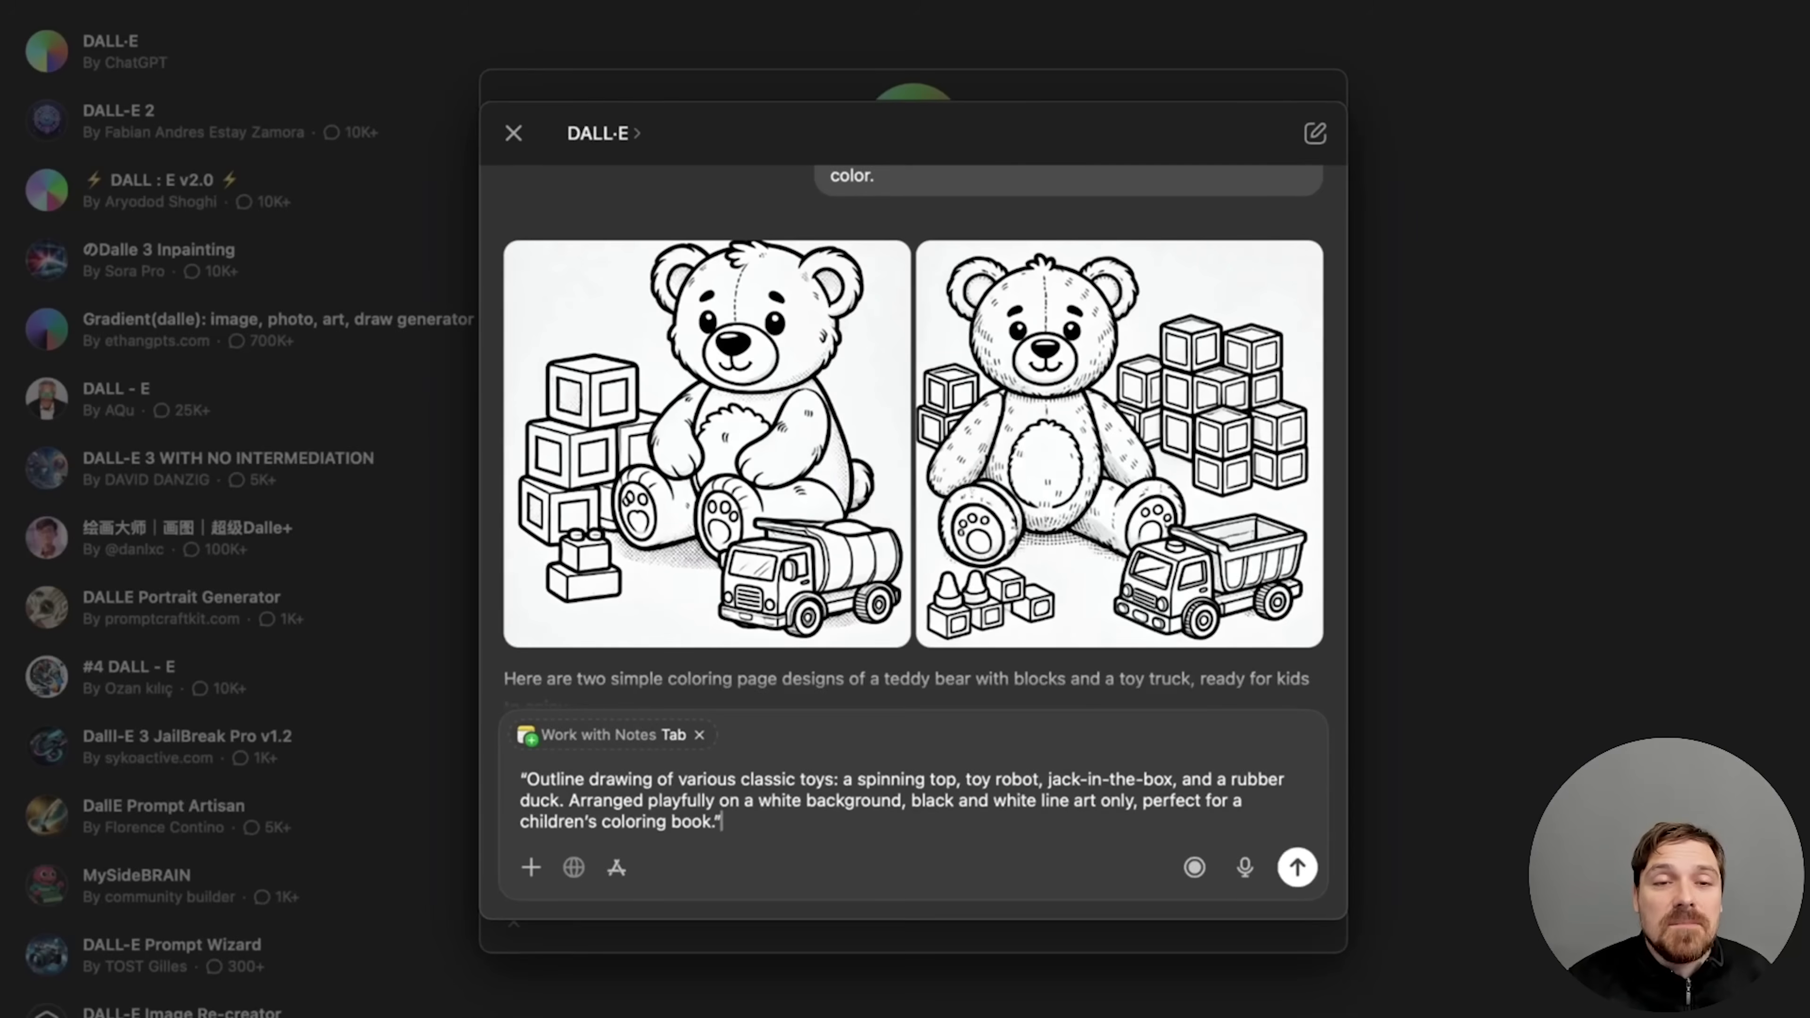
click(530, 787)
key(BackSpace)
text(Generate a)
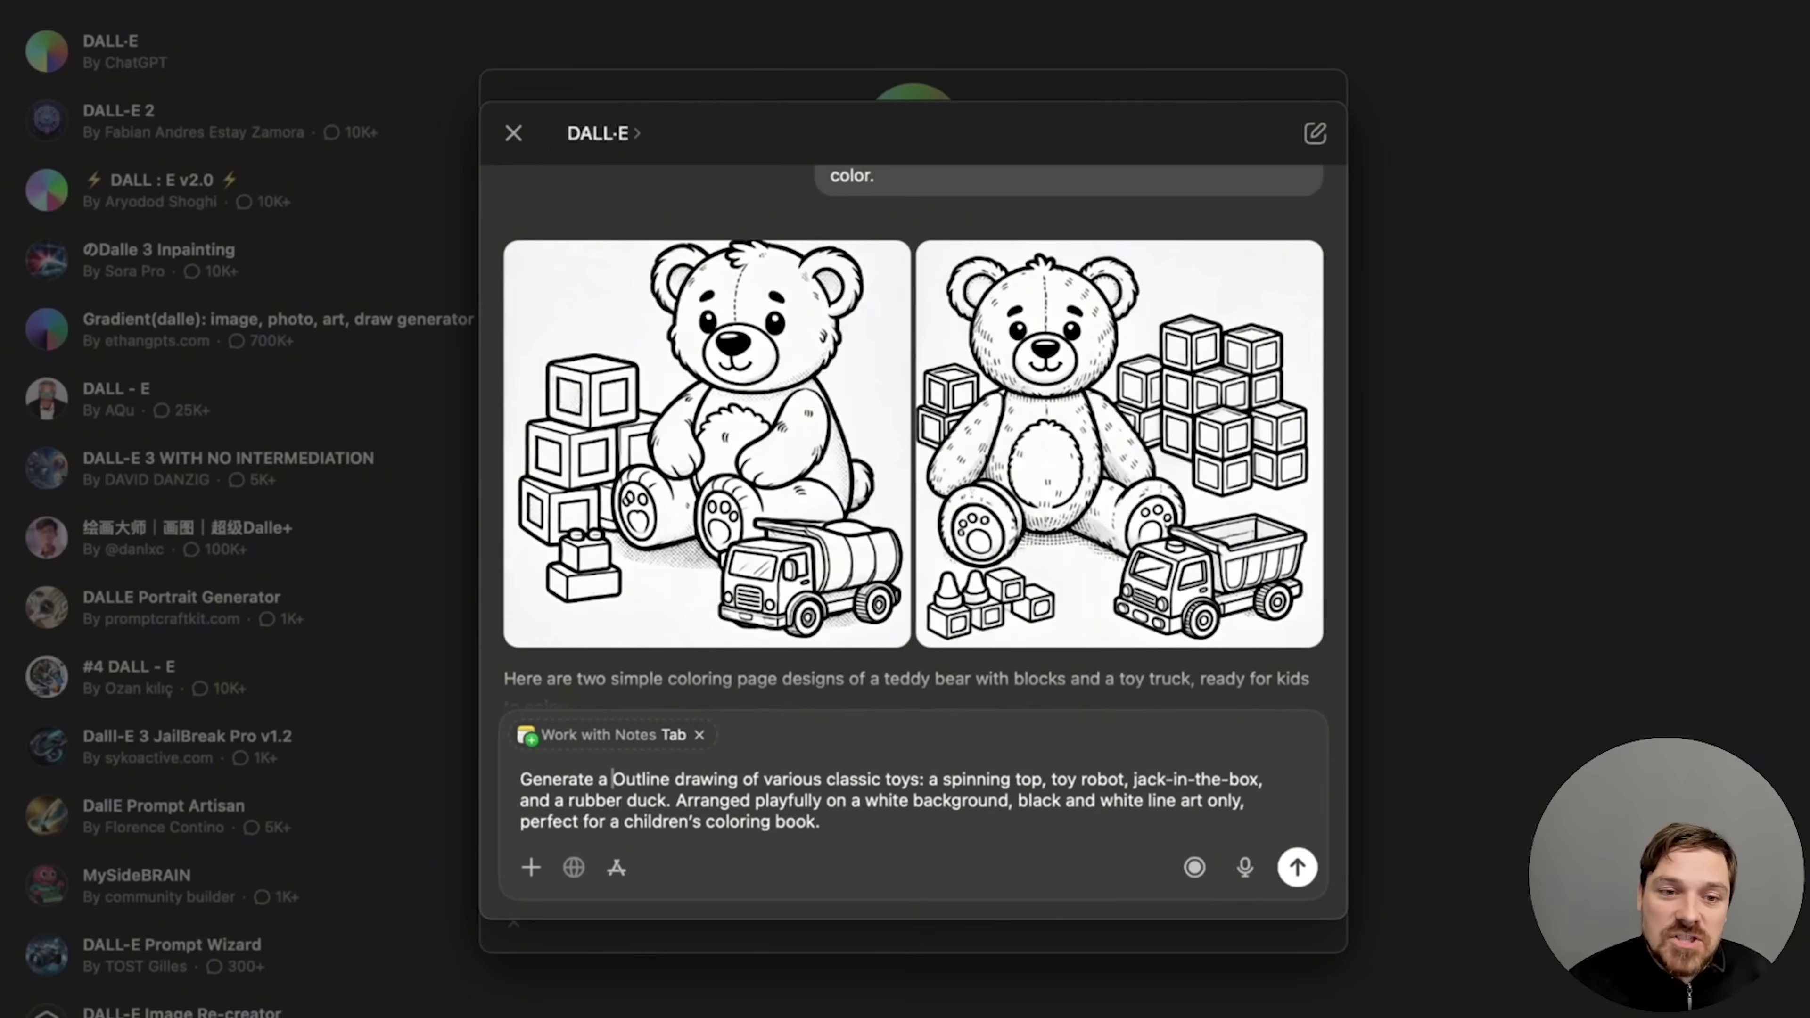
key(BackSpace)
key(BackSpace)
text(n o)
key(Return)
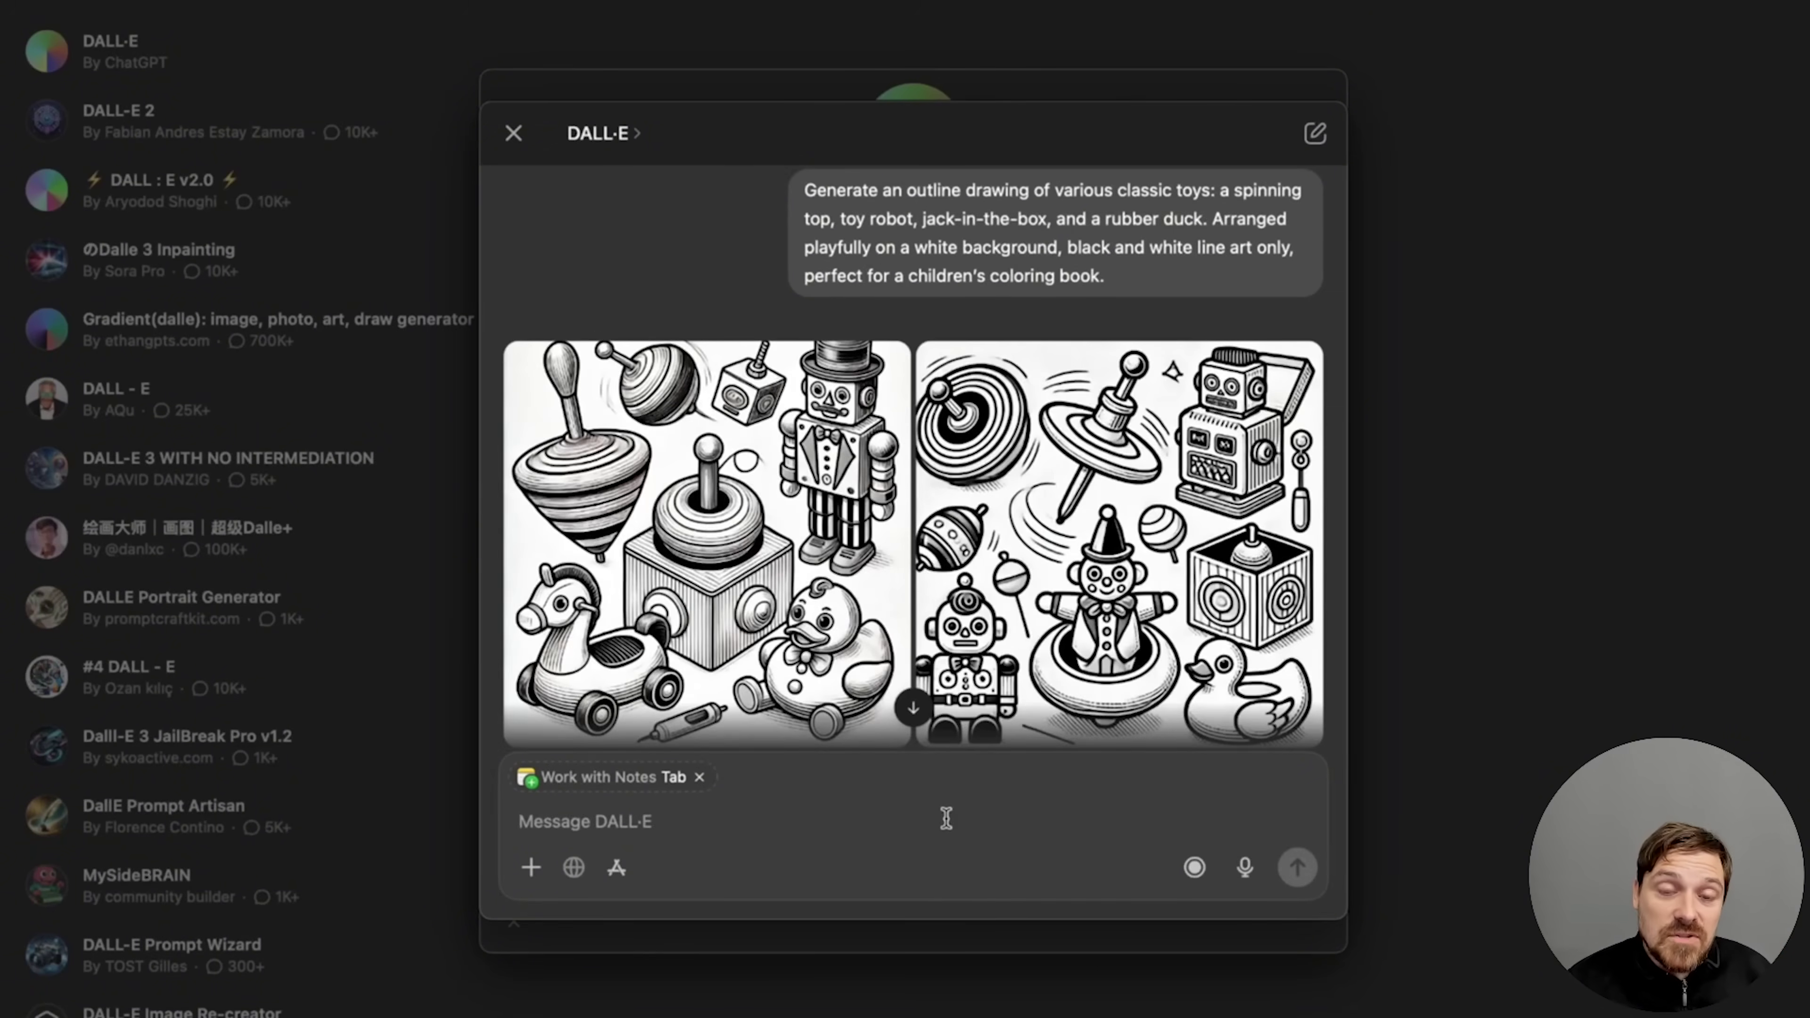
- Generate the carousel horse coloring page, starting the prompt with 'Generate a'
text("A cheerful carousel horse toy, side view, with simple decorative details like stars and hearts. No color, just clean black outlines for a kids’ coloring page. Whitespace left for coloring.)
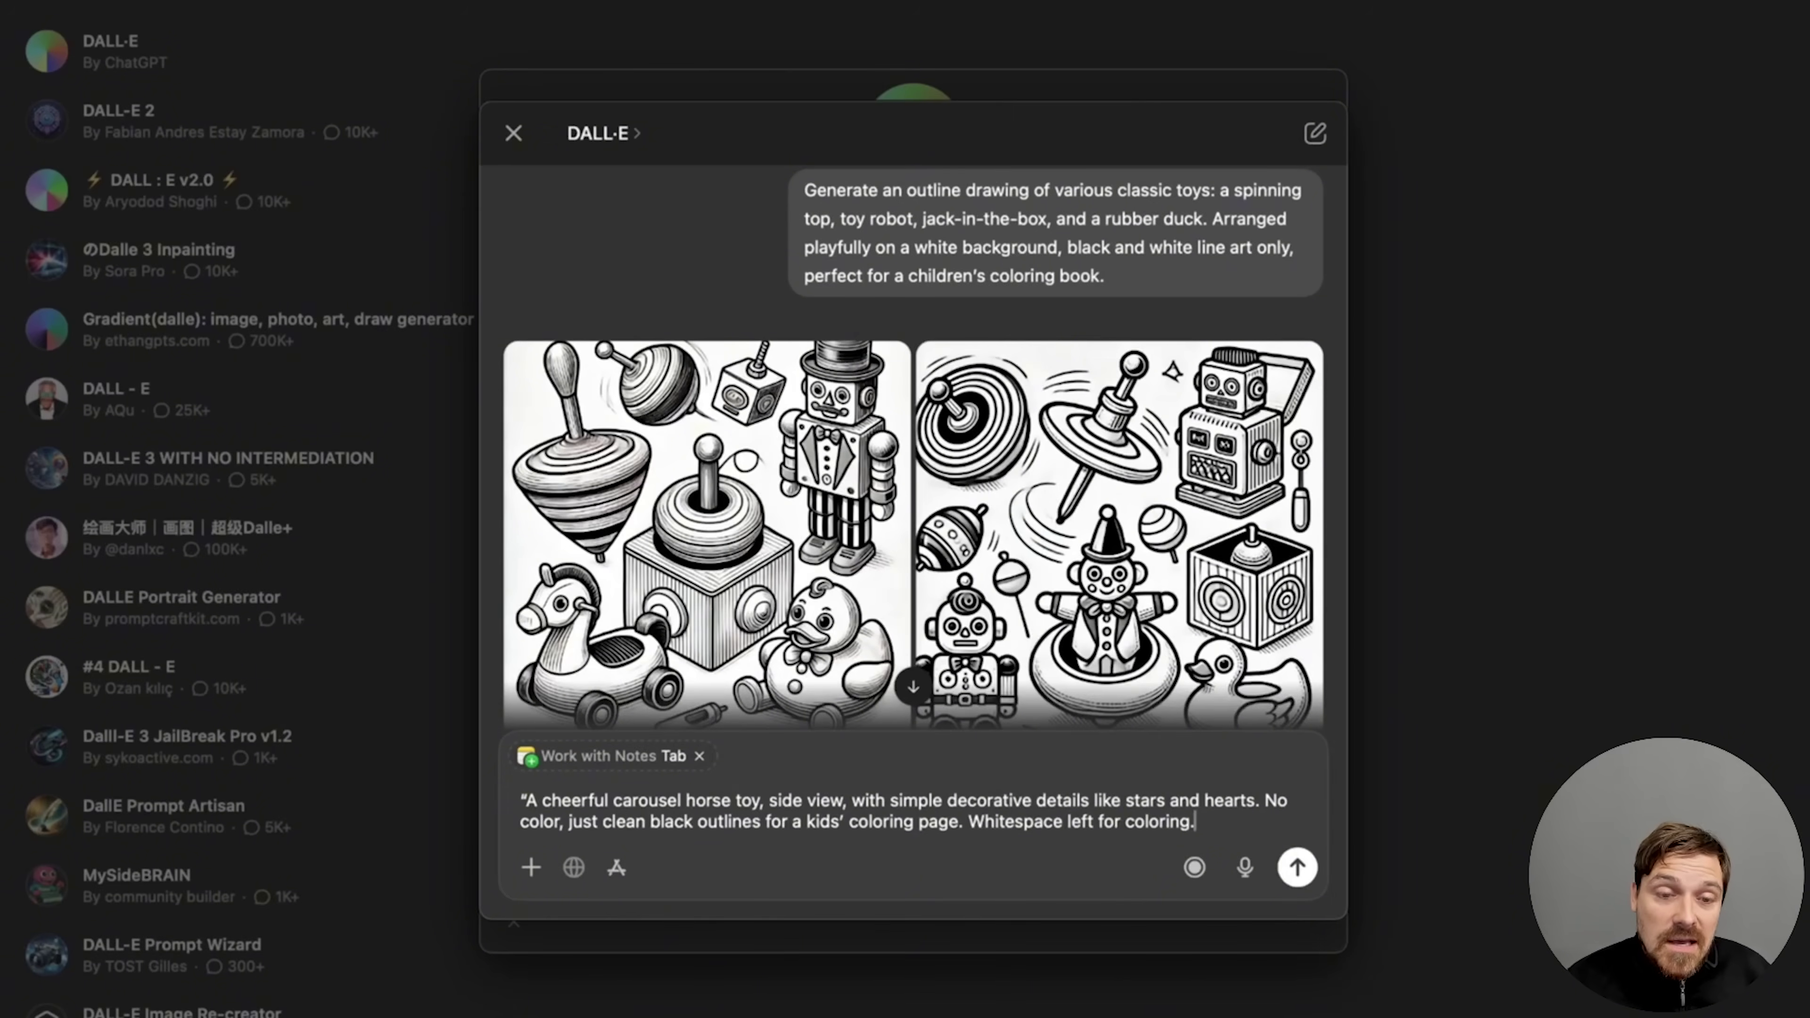
click(537, 801)
key(BackSpace)
key(BackSpace)
text(Generate a)
key(Return)
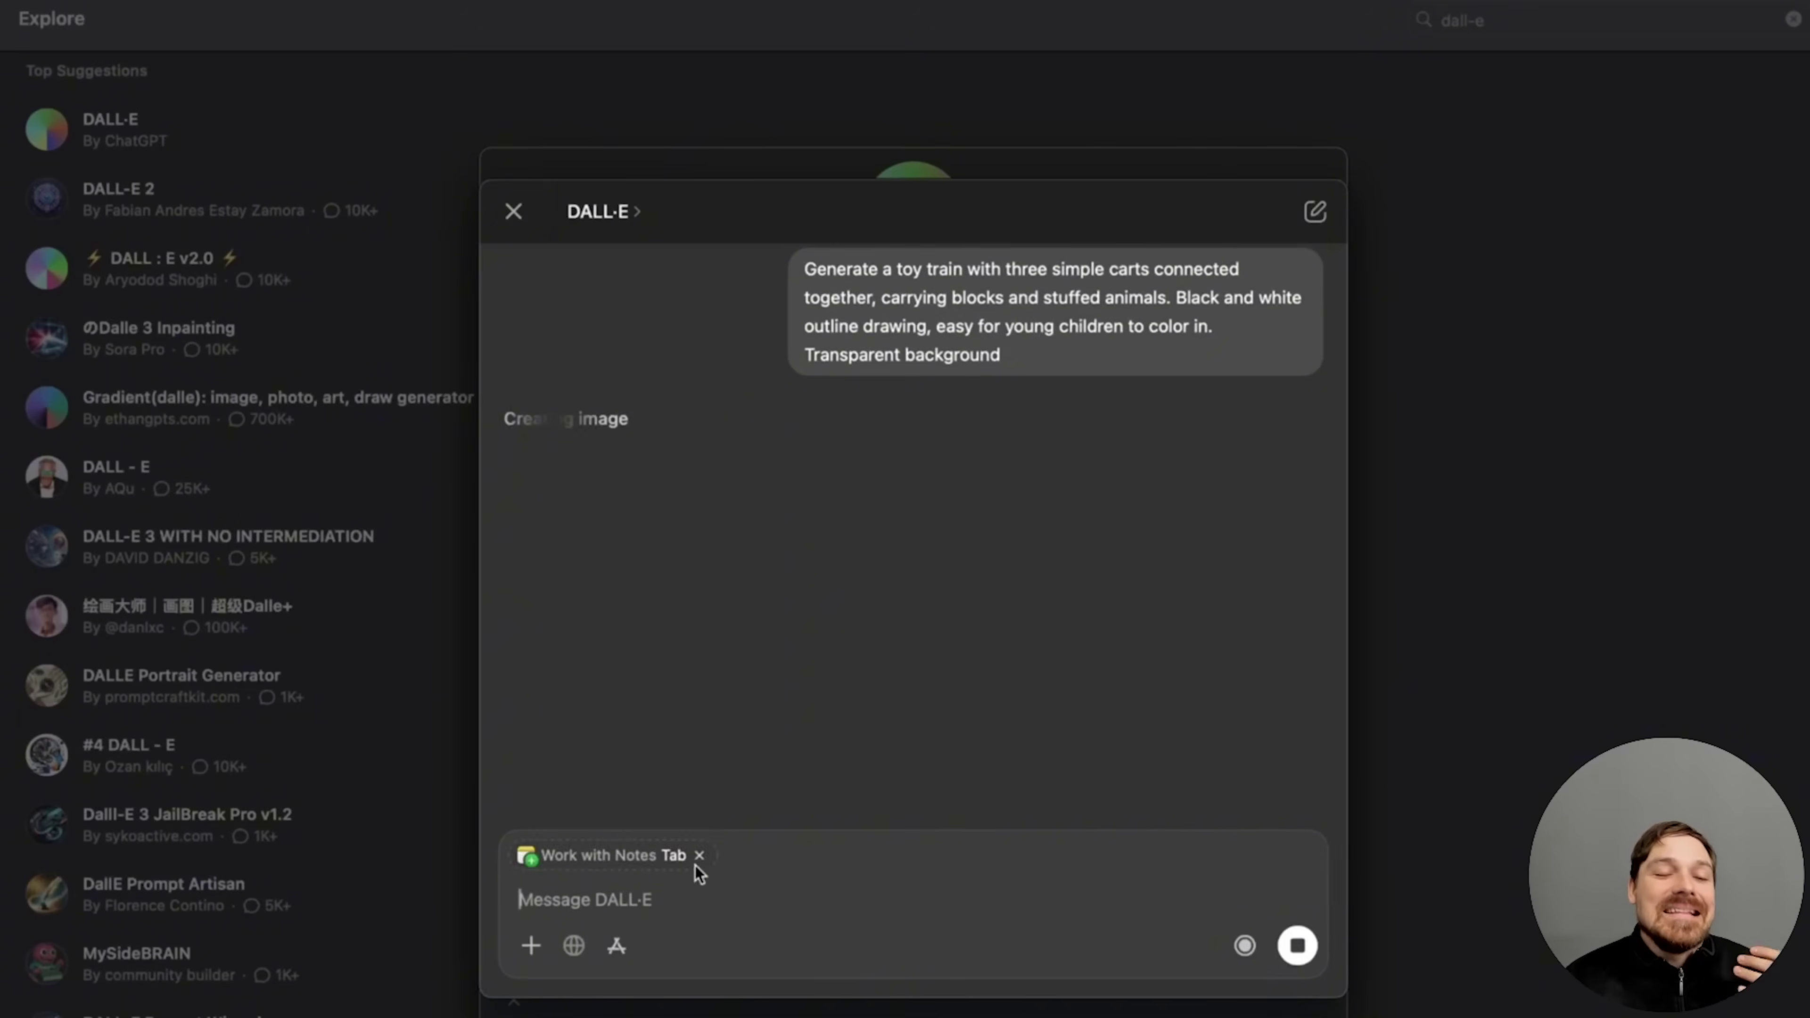
- Generate the dollhouse coloring page with 'Transparent background' appended
text(Generate a)
text("A cute dollhouse with simple furniture like a bed, sofa, and table inside. Black and white cartoon-style line art, no background or texture, made for colorin)
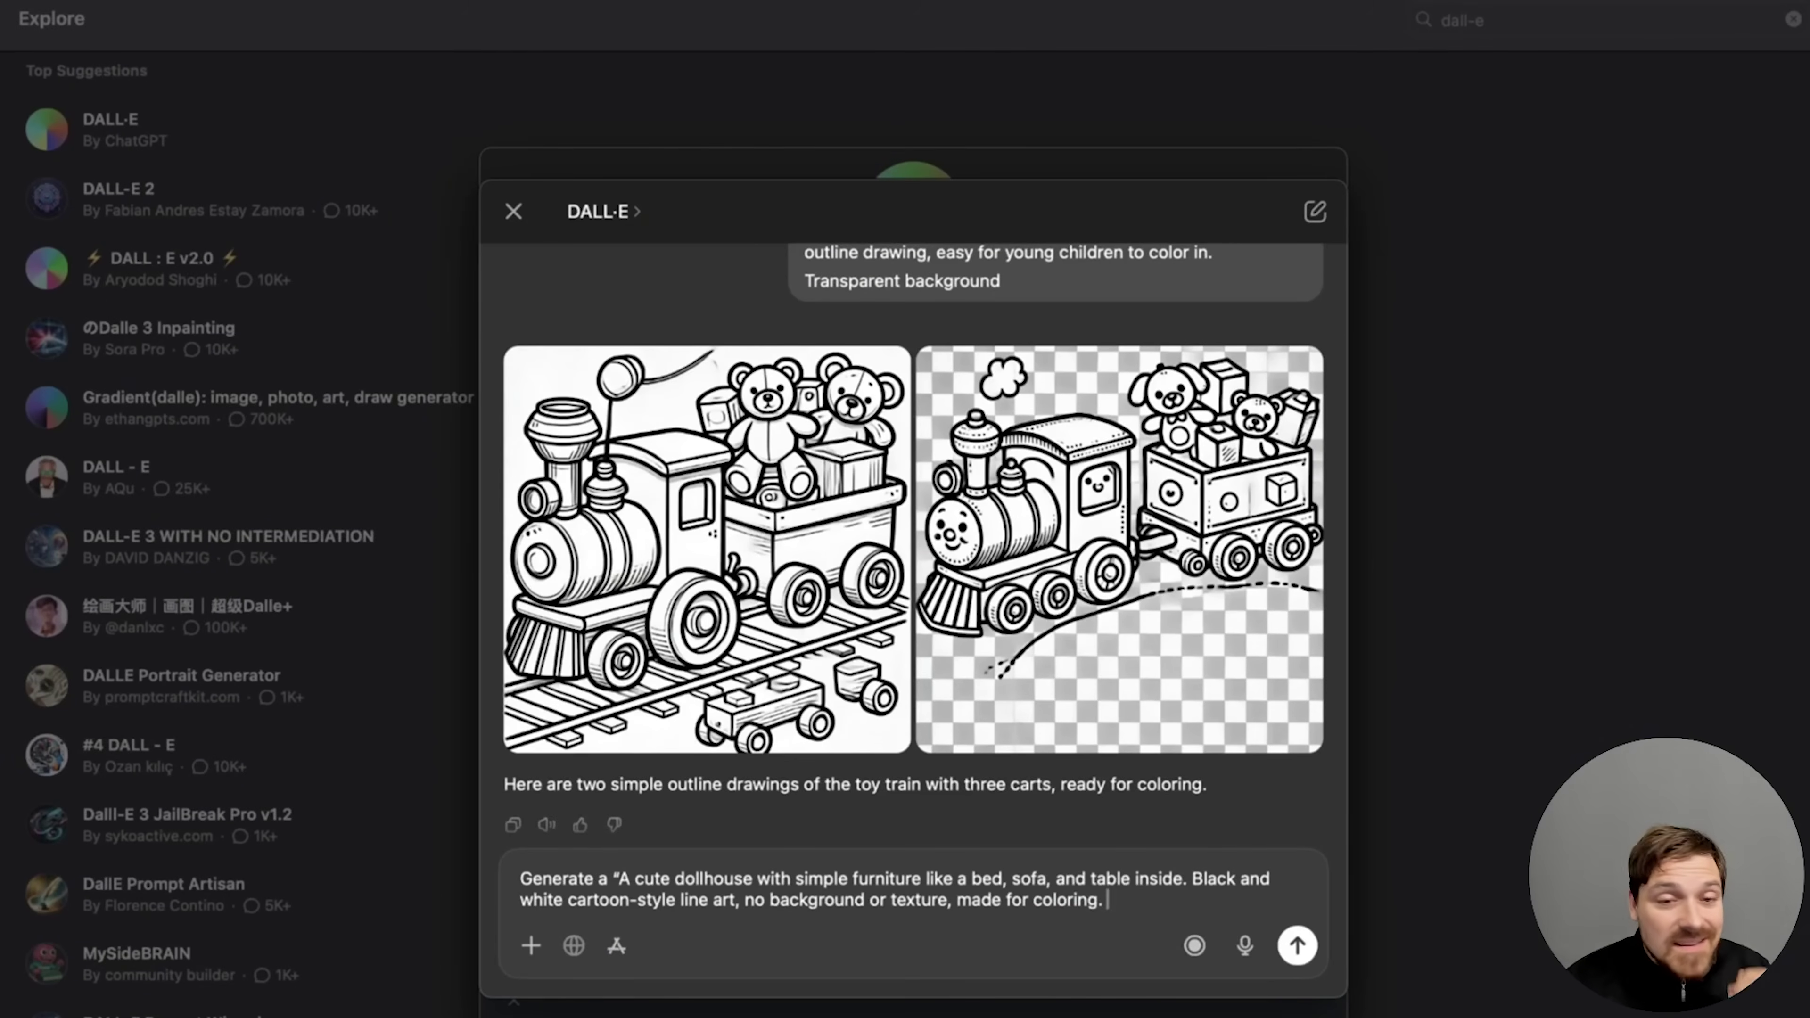
text(Transparent background)
key(Return)
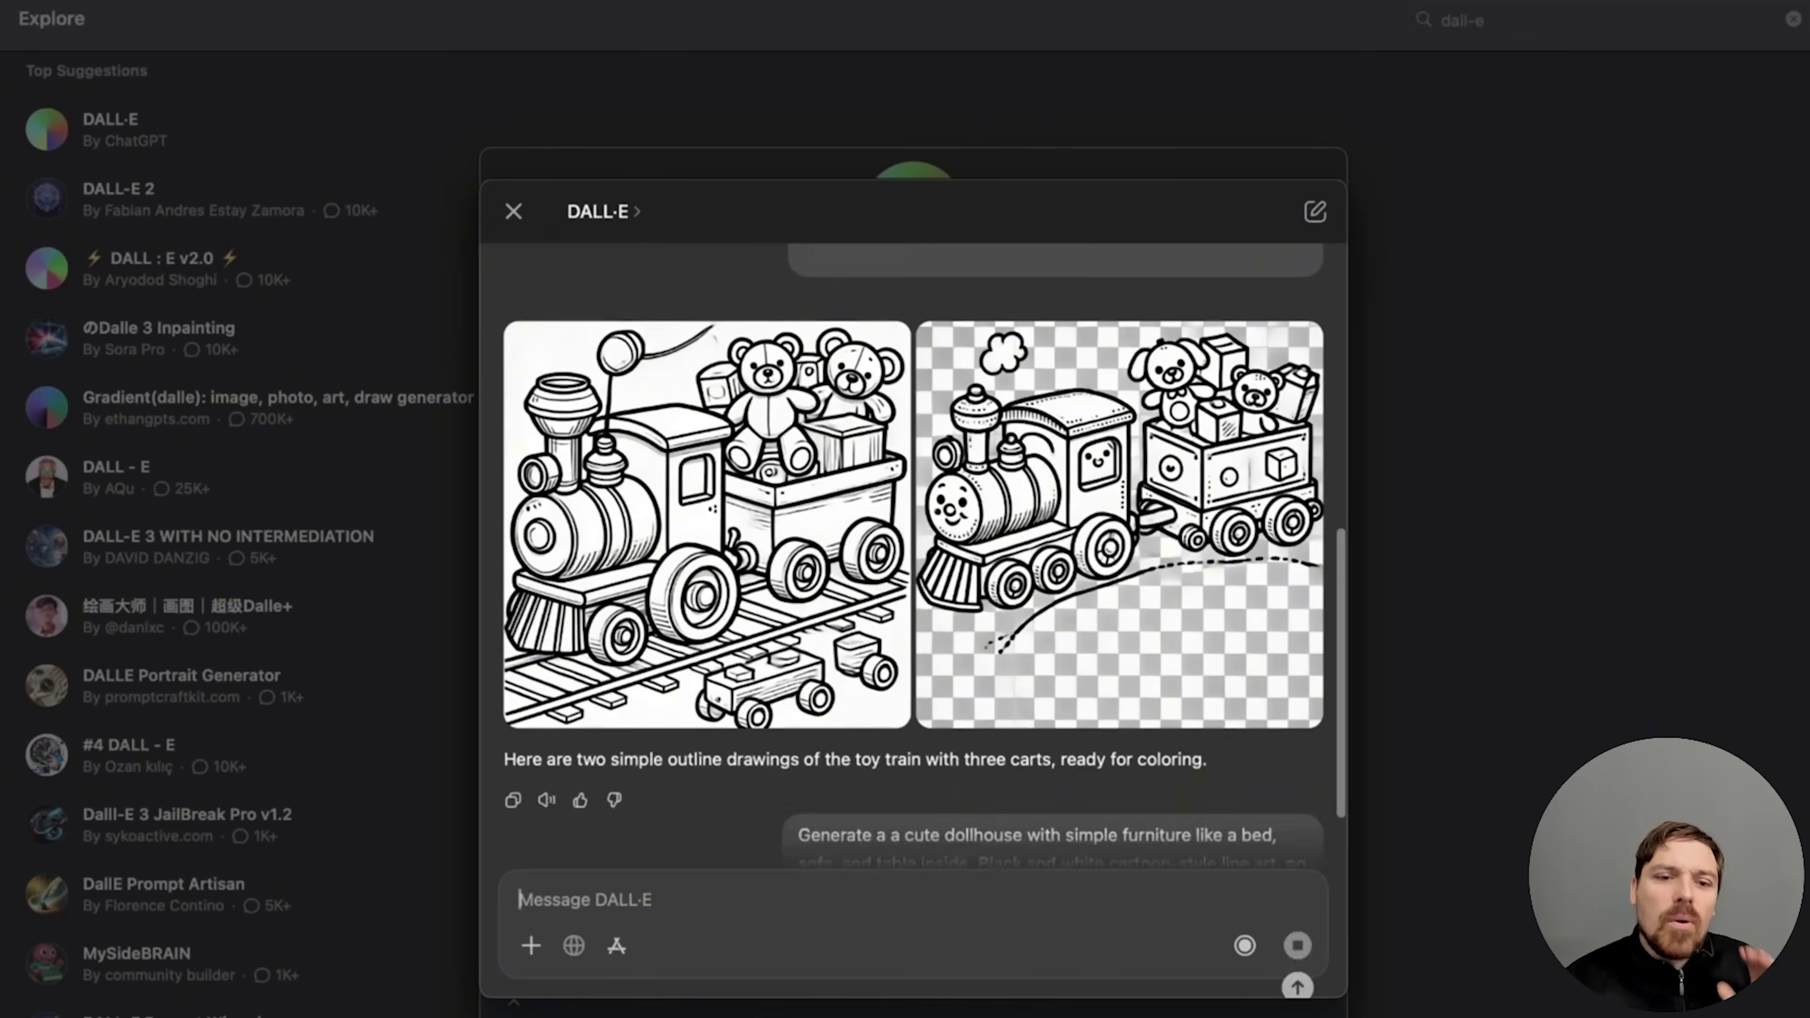
- Generate the toy toolbox coloring page, ending the prompt with '. Transparent background'
text(Generate a)
text("A toy toolbox with tools like a hammer, screwdriver, and wrench. Simplified black outline drawing, designed for a child’s coloring page)
click(629, 879)
key(BackSpace)
key(BackSpace)
key(BackSpace)
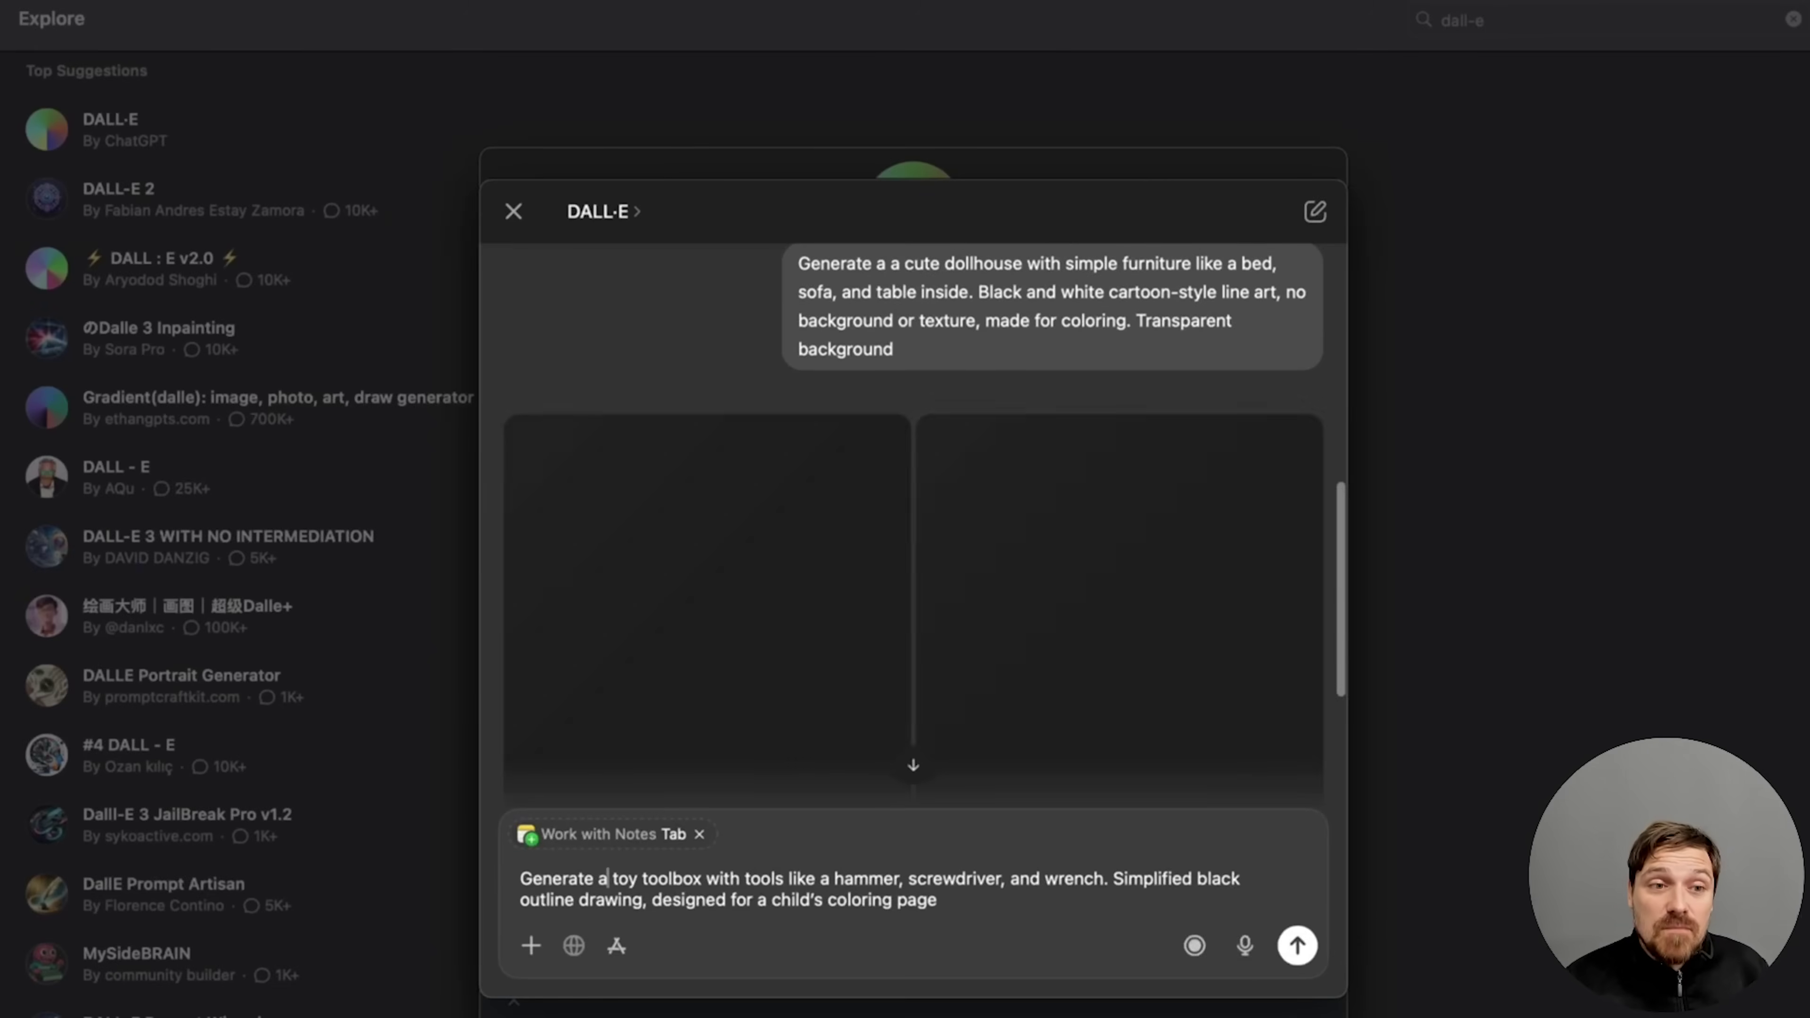
click(939, 900)
text(. Transparent background)
key(Return)
- Generate the toy chest coloring page with a transparent background
text(Generat)
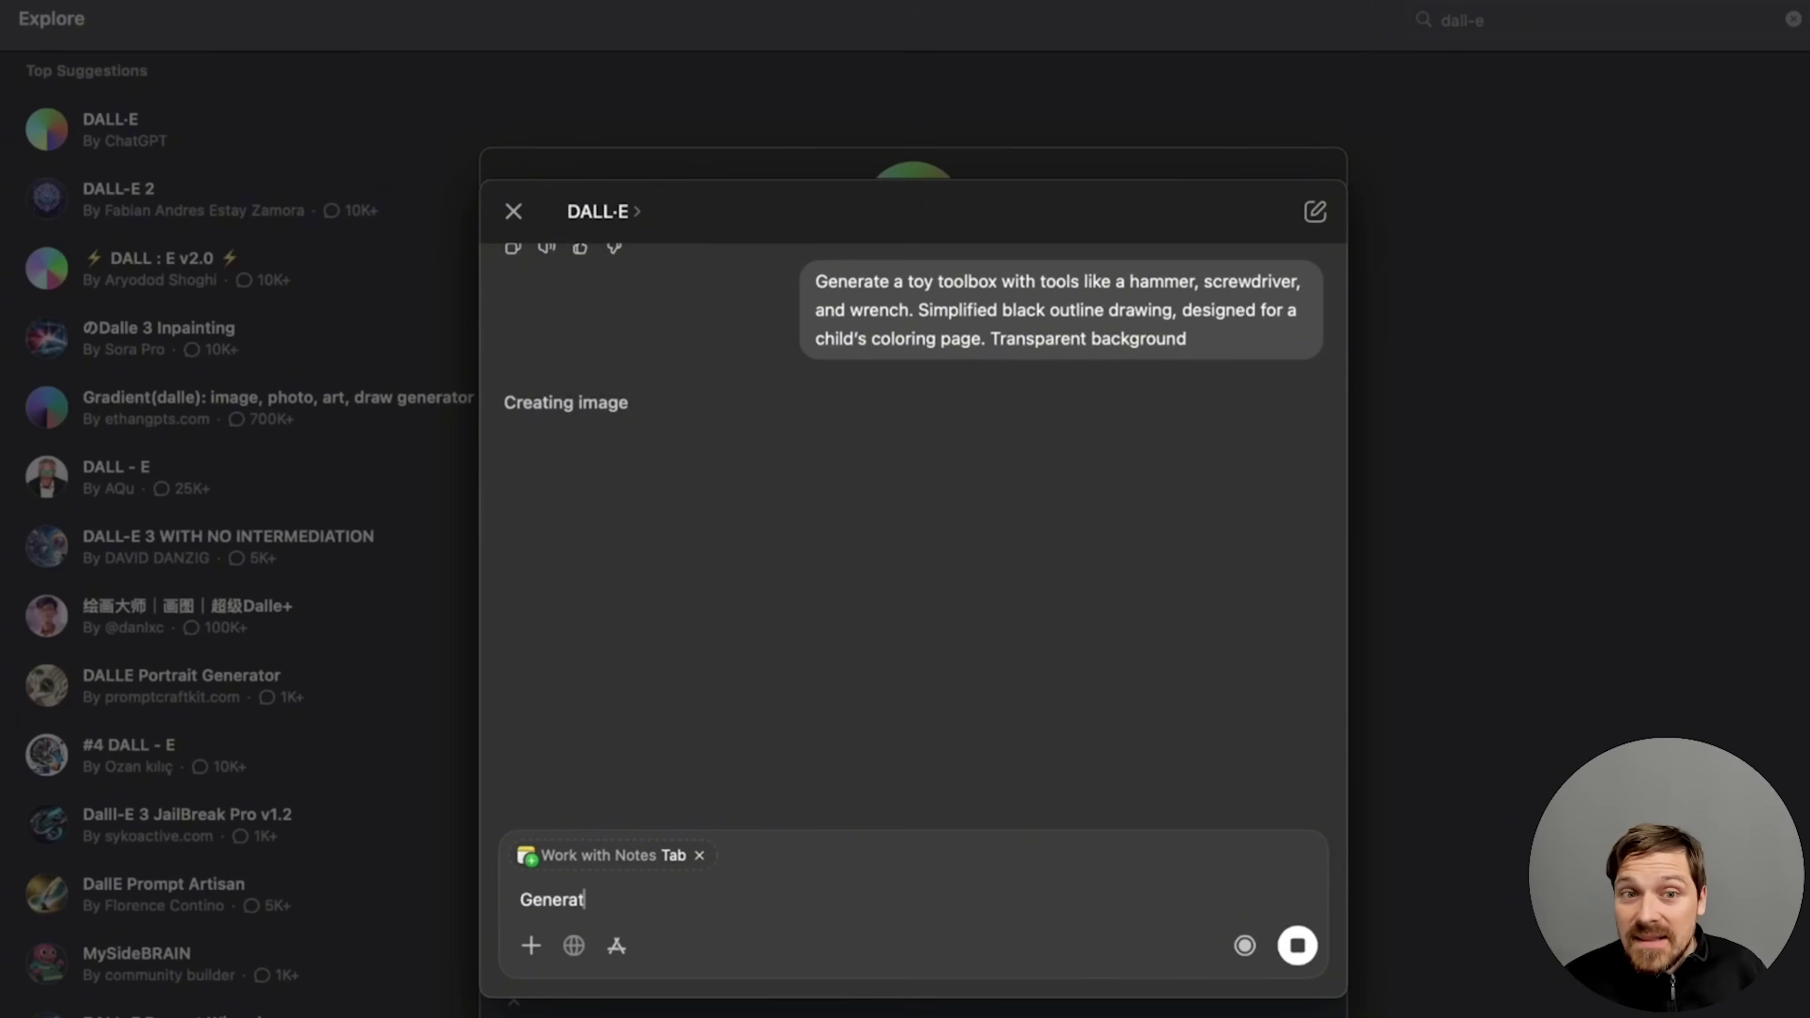
text(e a)
text("A toy chest overflowing with toys: a teddy bear, a ball, a xylophone, and a toy airplane. Clean black and white line art, no background)
key(BackSpace)
key(BackSpace)
text(ground)
click(633, 879)
key(BackSpace)
key(BackSpace)
key(BackSpace)
key(Return)
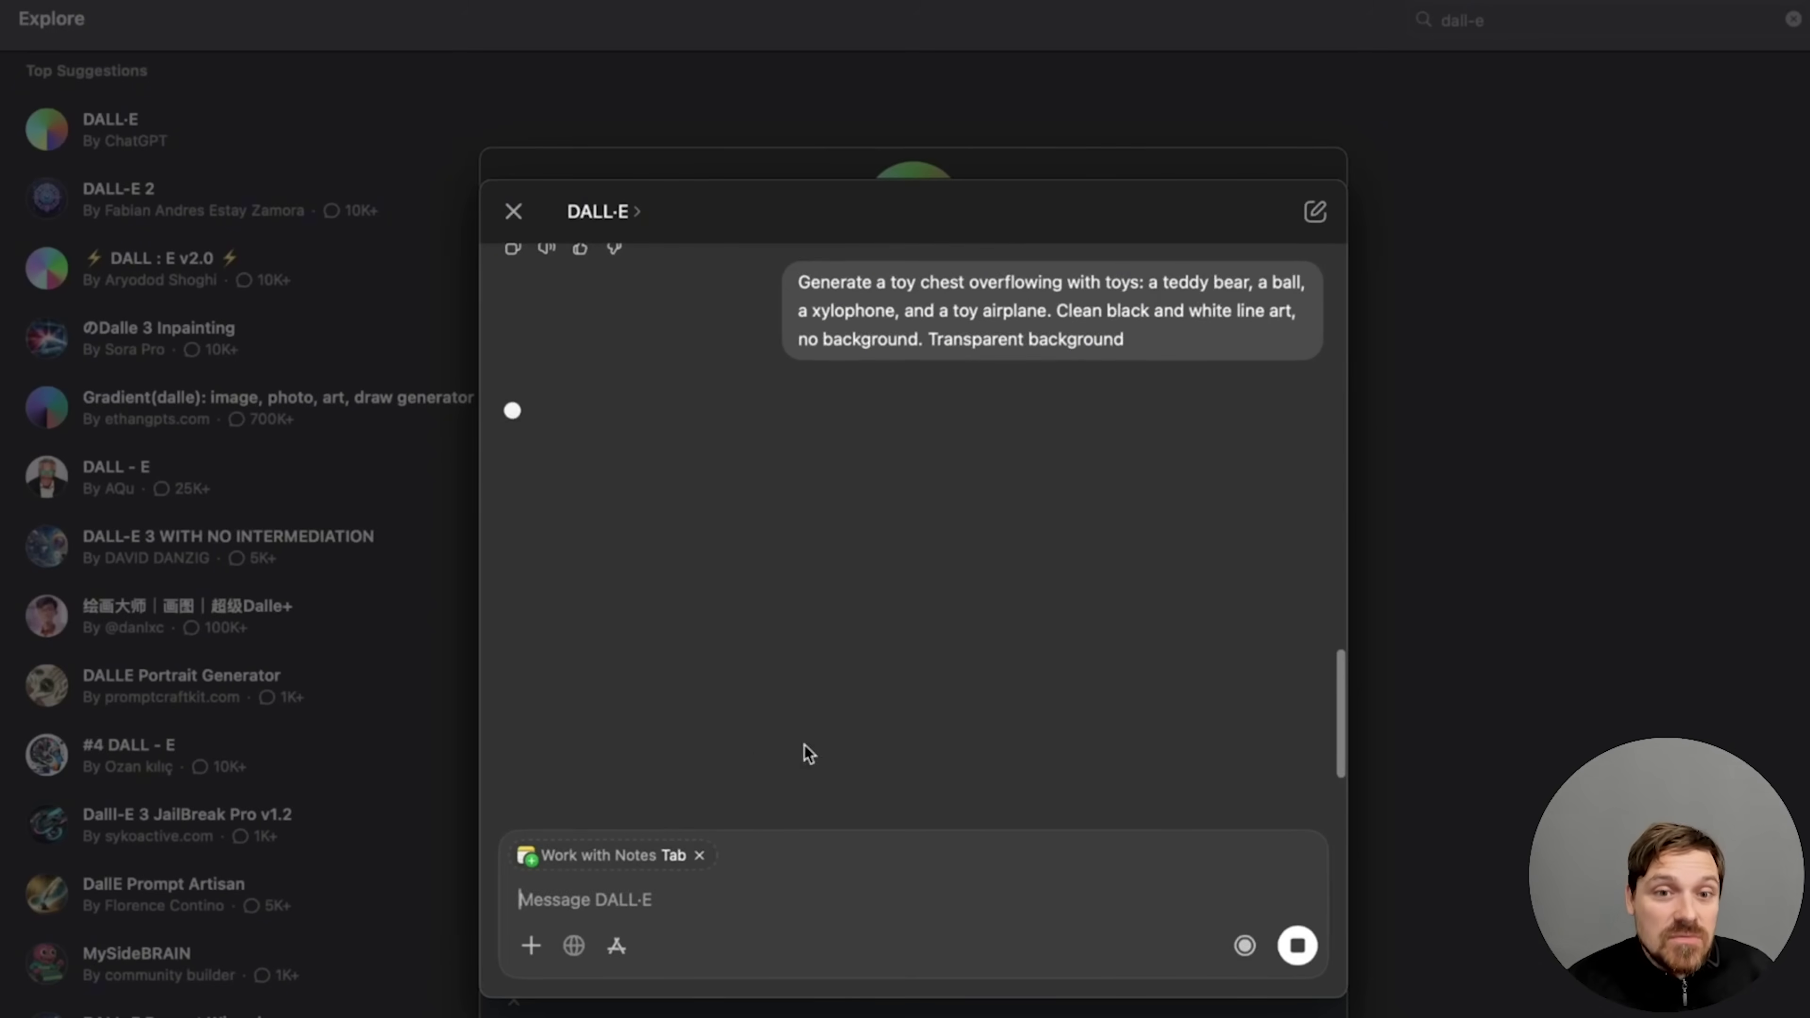
text(Generate a)
- Generate the alphabet blocks coloring page with 'Transparent background' added
text("A stack of alphabet blocks showing letters A, B, and C. Bold black outlines with rounded edges, easy for preschoolers to color.)
text(Transparent background)
click(638, 879)
key(BackSpace)
key(BackSpace)
key(BackSpace)
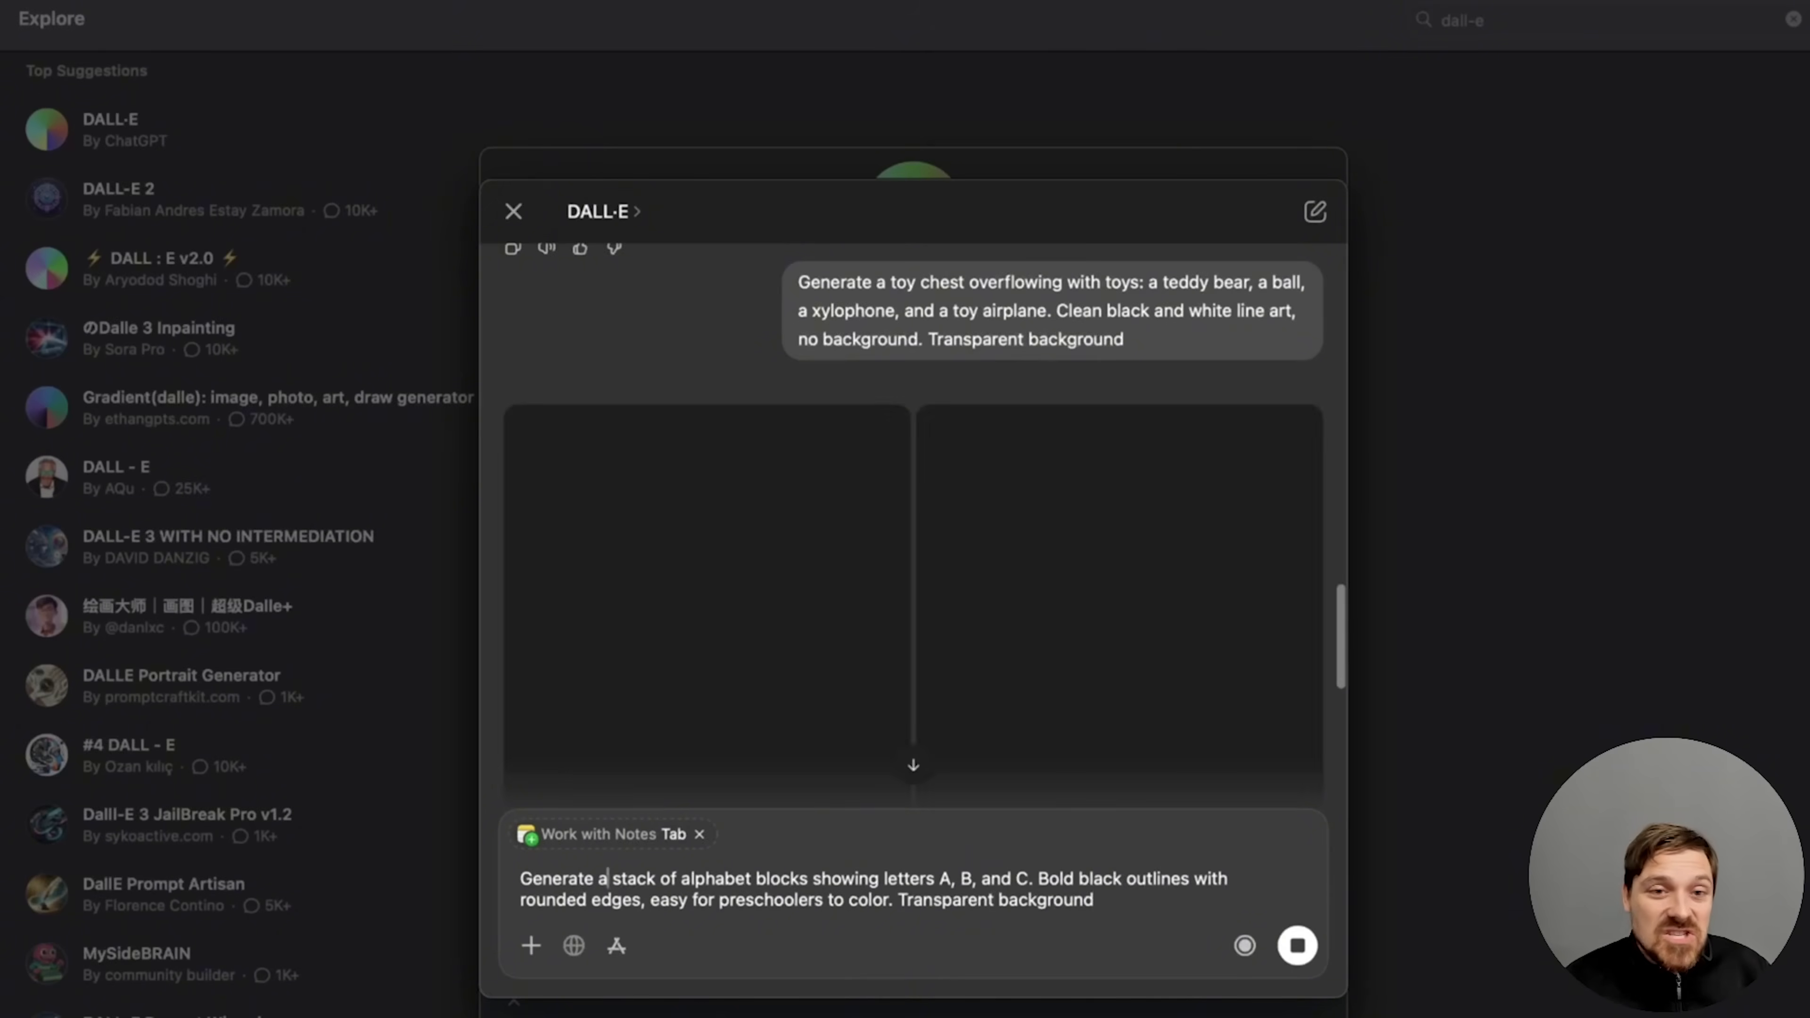
key(Return)
- Generate the cartoon airplane coloring page without shading, 'just lines'
text("A cartoon toy airplane with big wings and a smiling face on the front. Black and white outline only, no background, perfect for coloring)
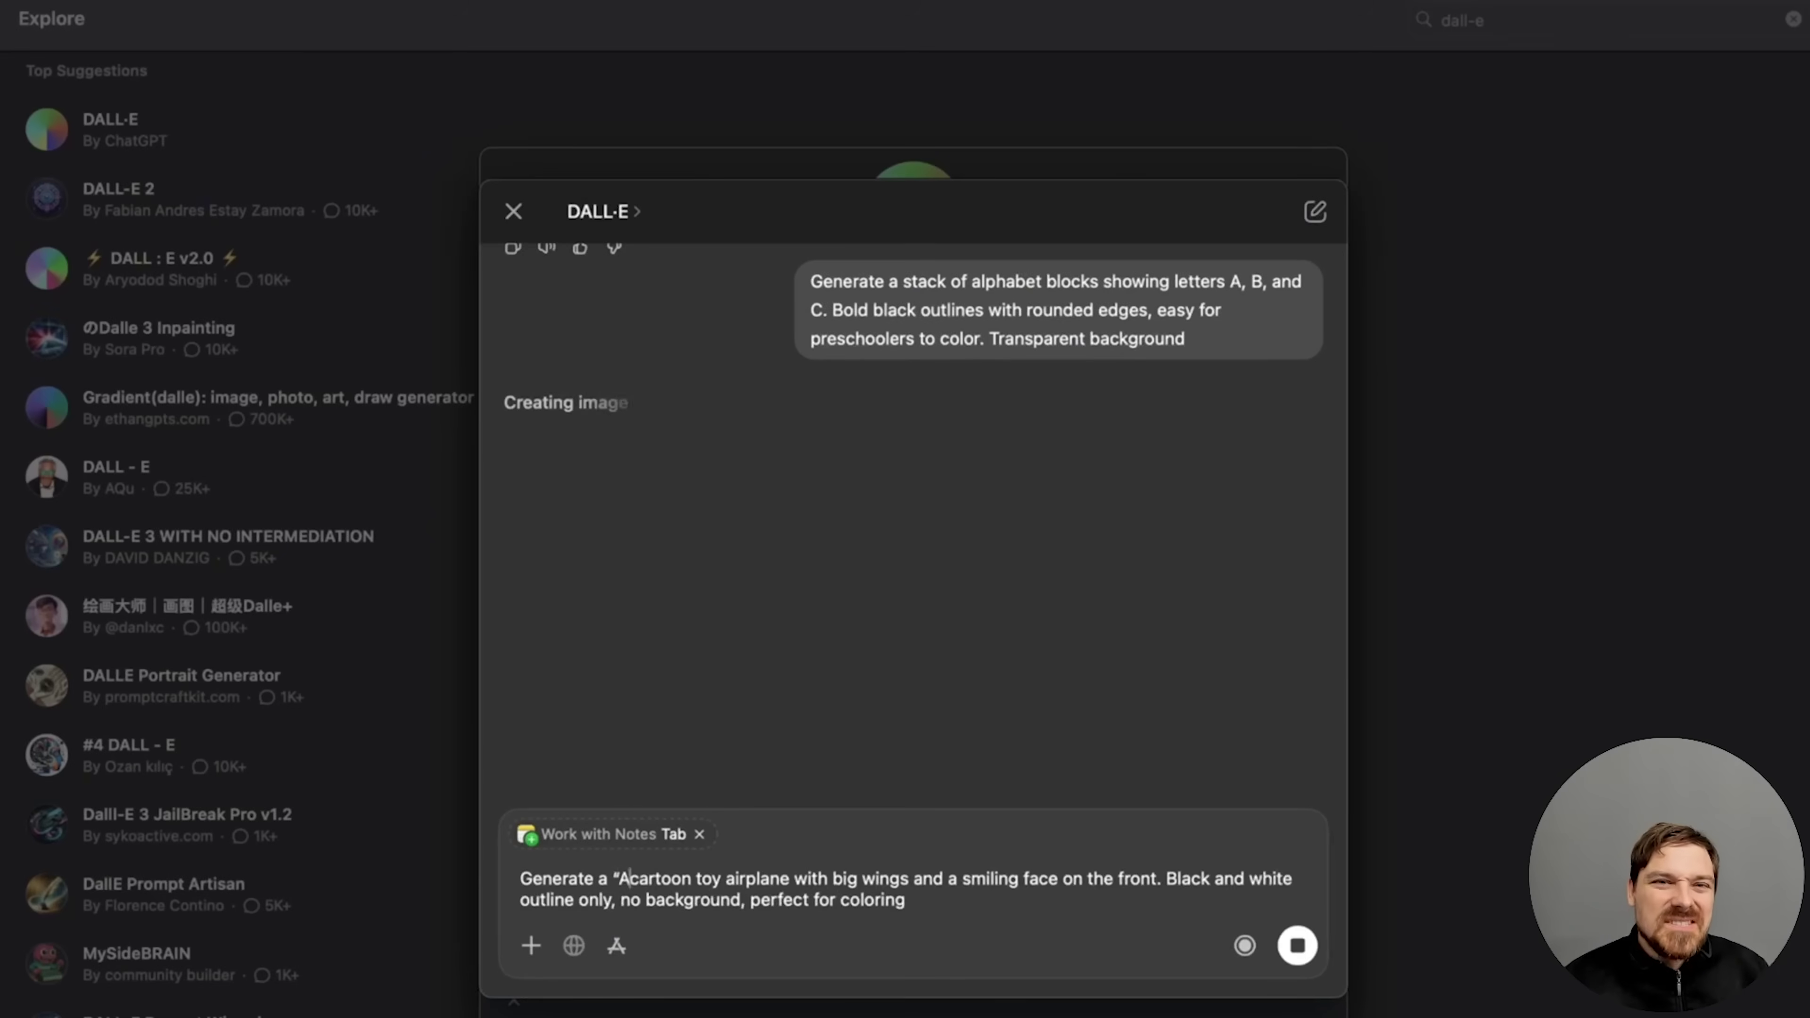
click(633, 879)
key(BackSpace)
key(BackSpace)
key(BackSpace)
text(kground)
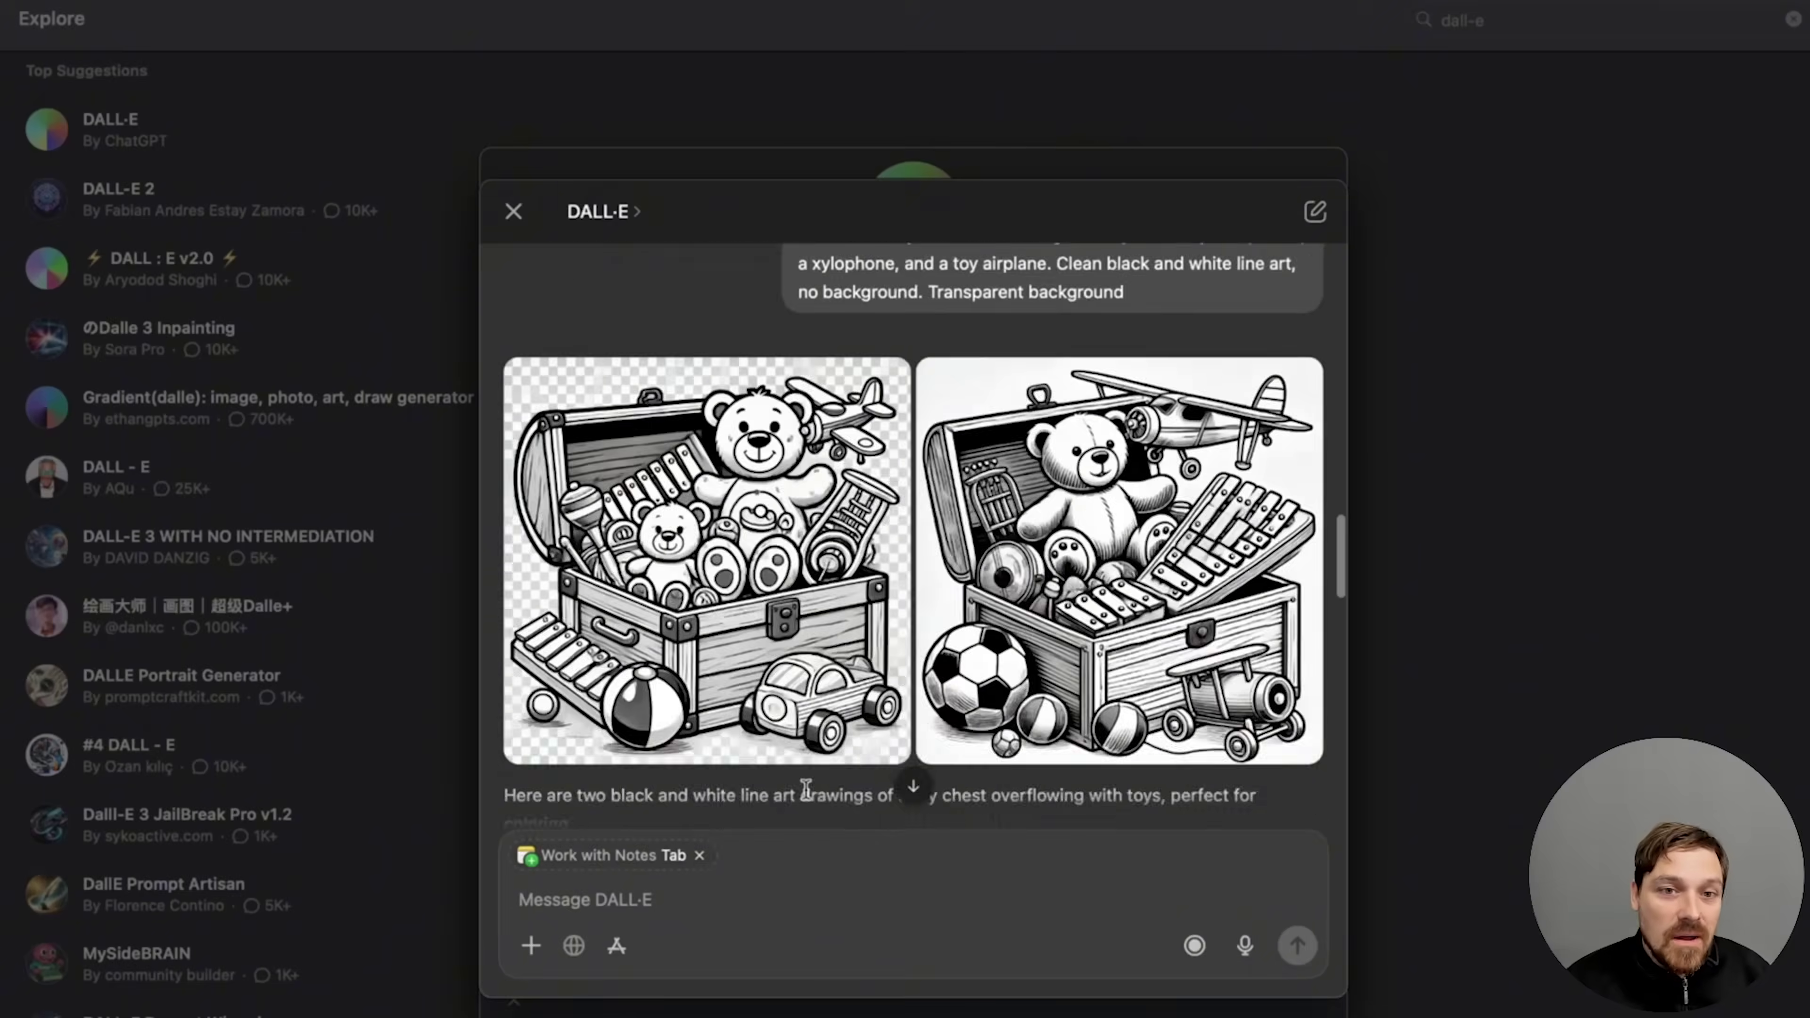
text(Generate a)
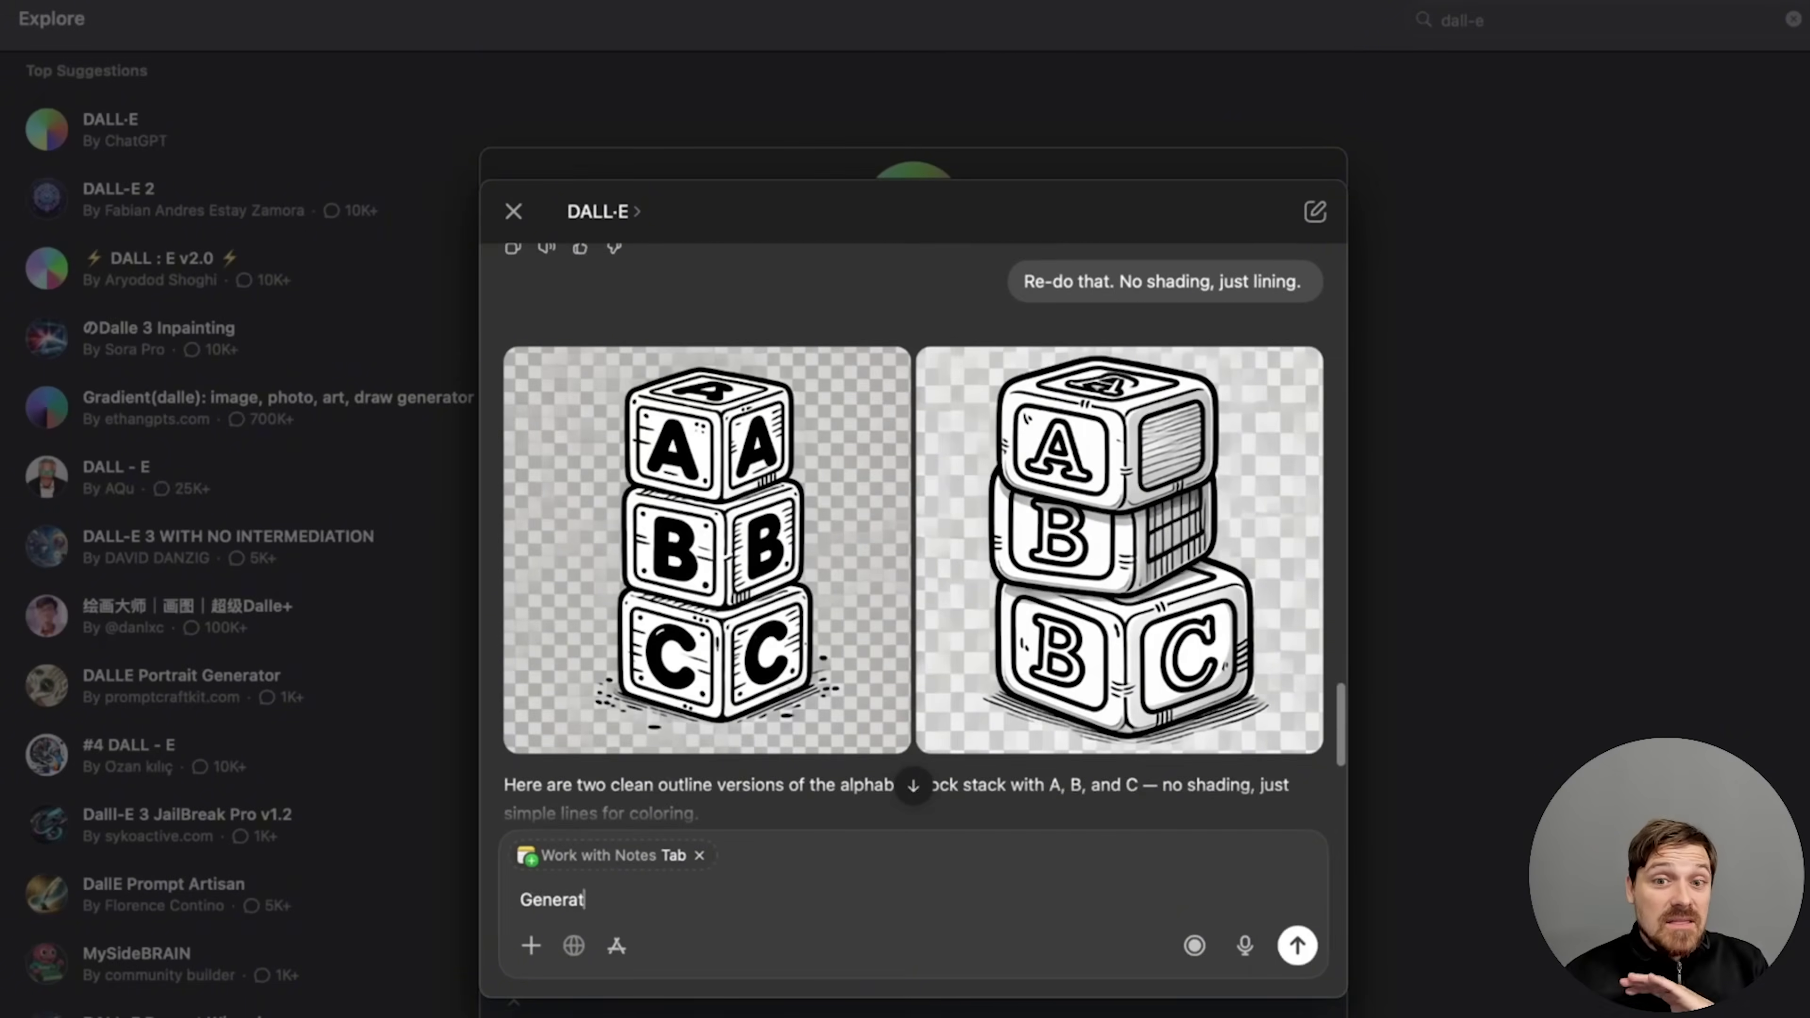
text("A cartoon toy airplane with big wings and a smiling face on the front. Black and white outline only, no background, perfect for coloring.)
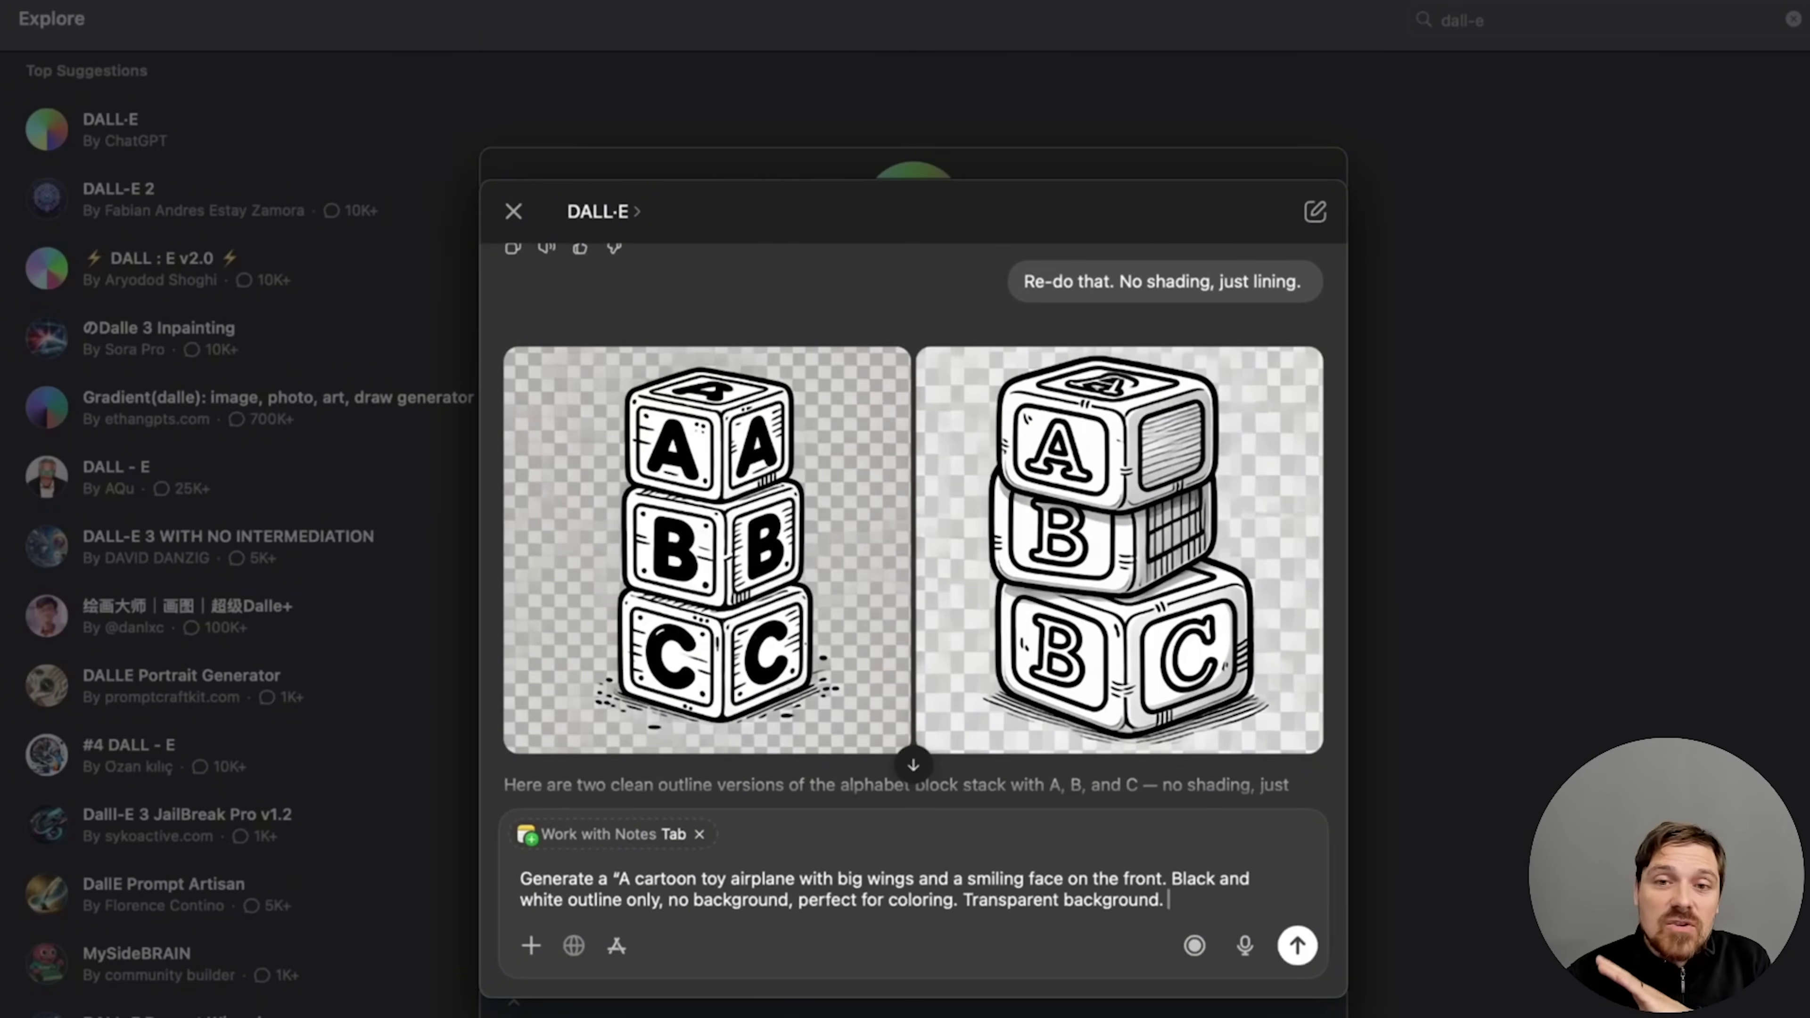
text(just lines)
key(Return)
- Generate the dice, yo-yo and slinky coloring page with 'shading, just lines' wording
text(Gener)
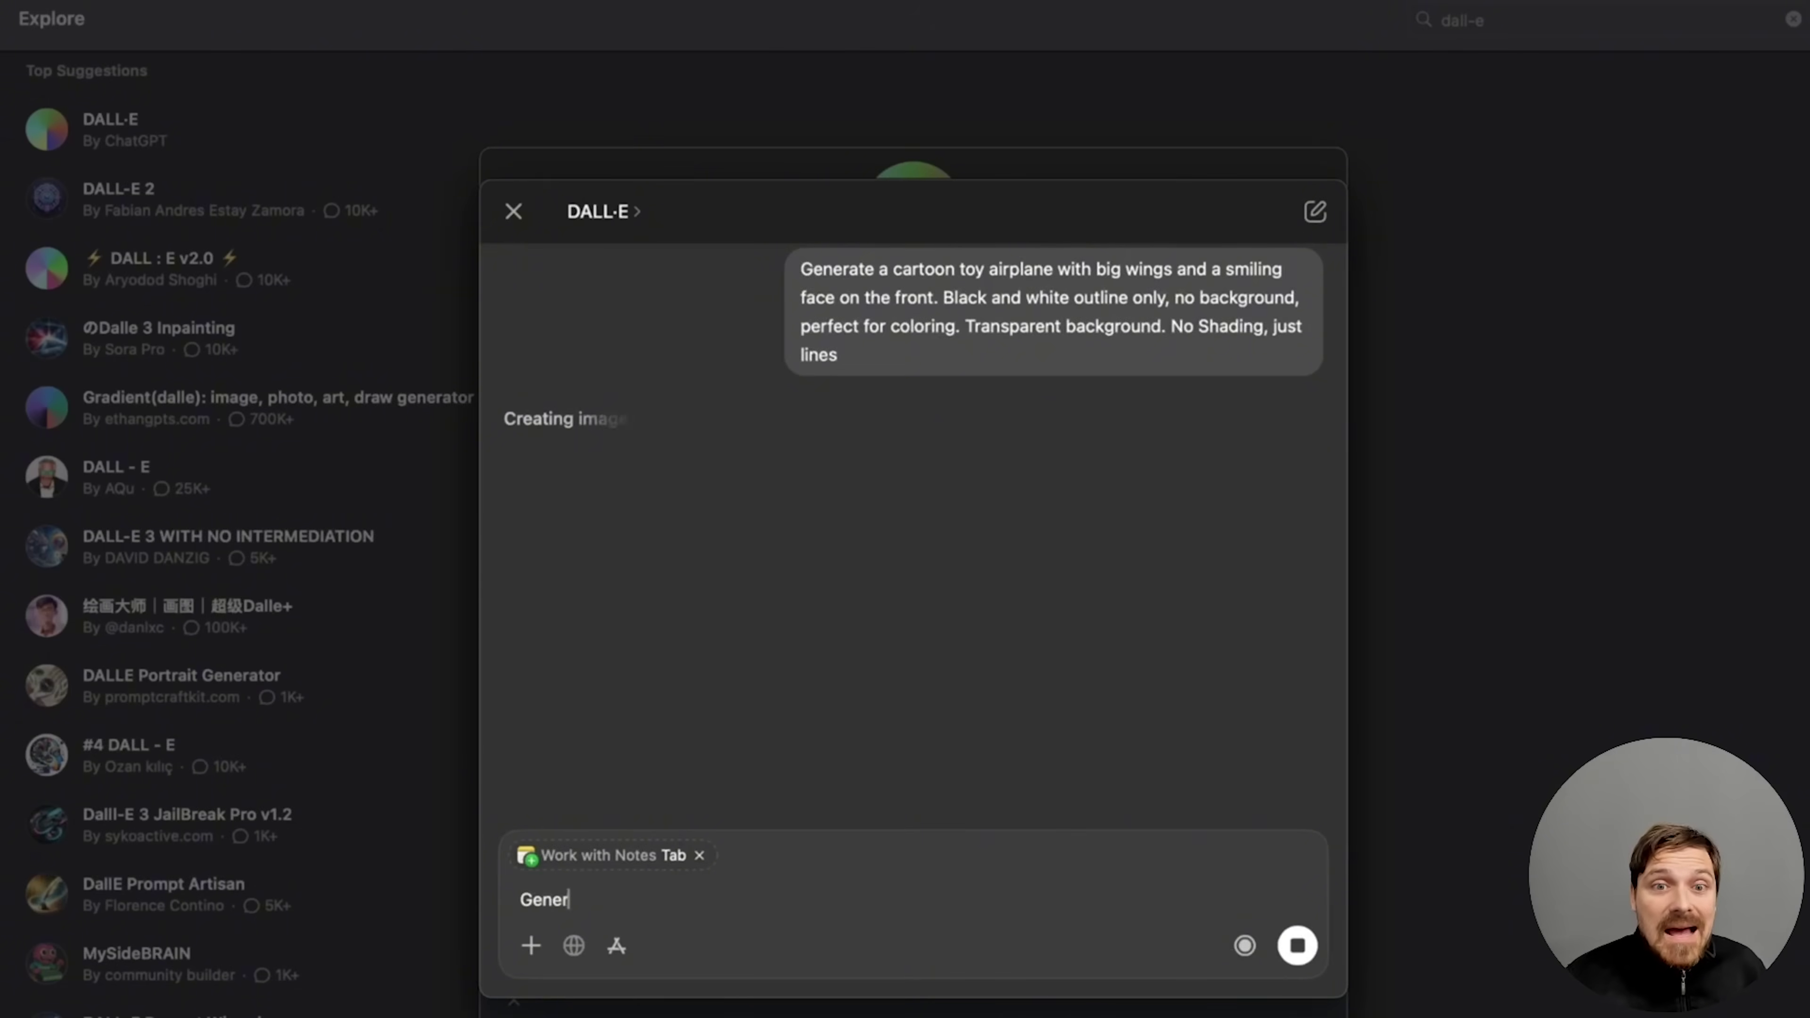
text(ate a)
text("A pair of toy dice, a yo-yo, and a slinky toy scattered playfully. All elements drawn in simple line art, no color or shading.)
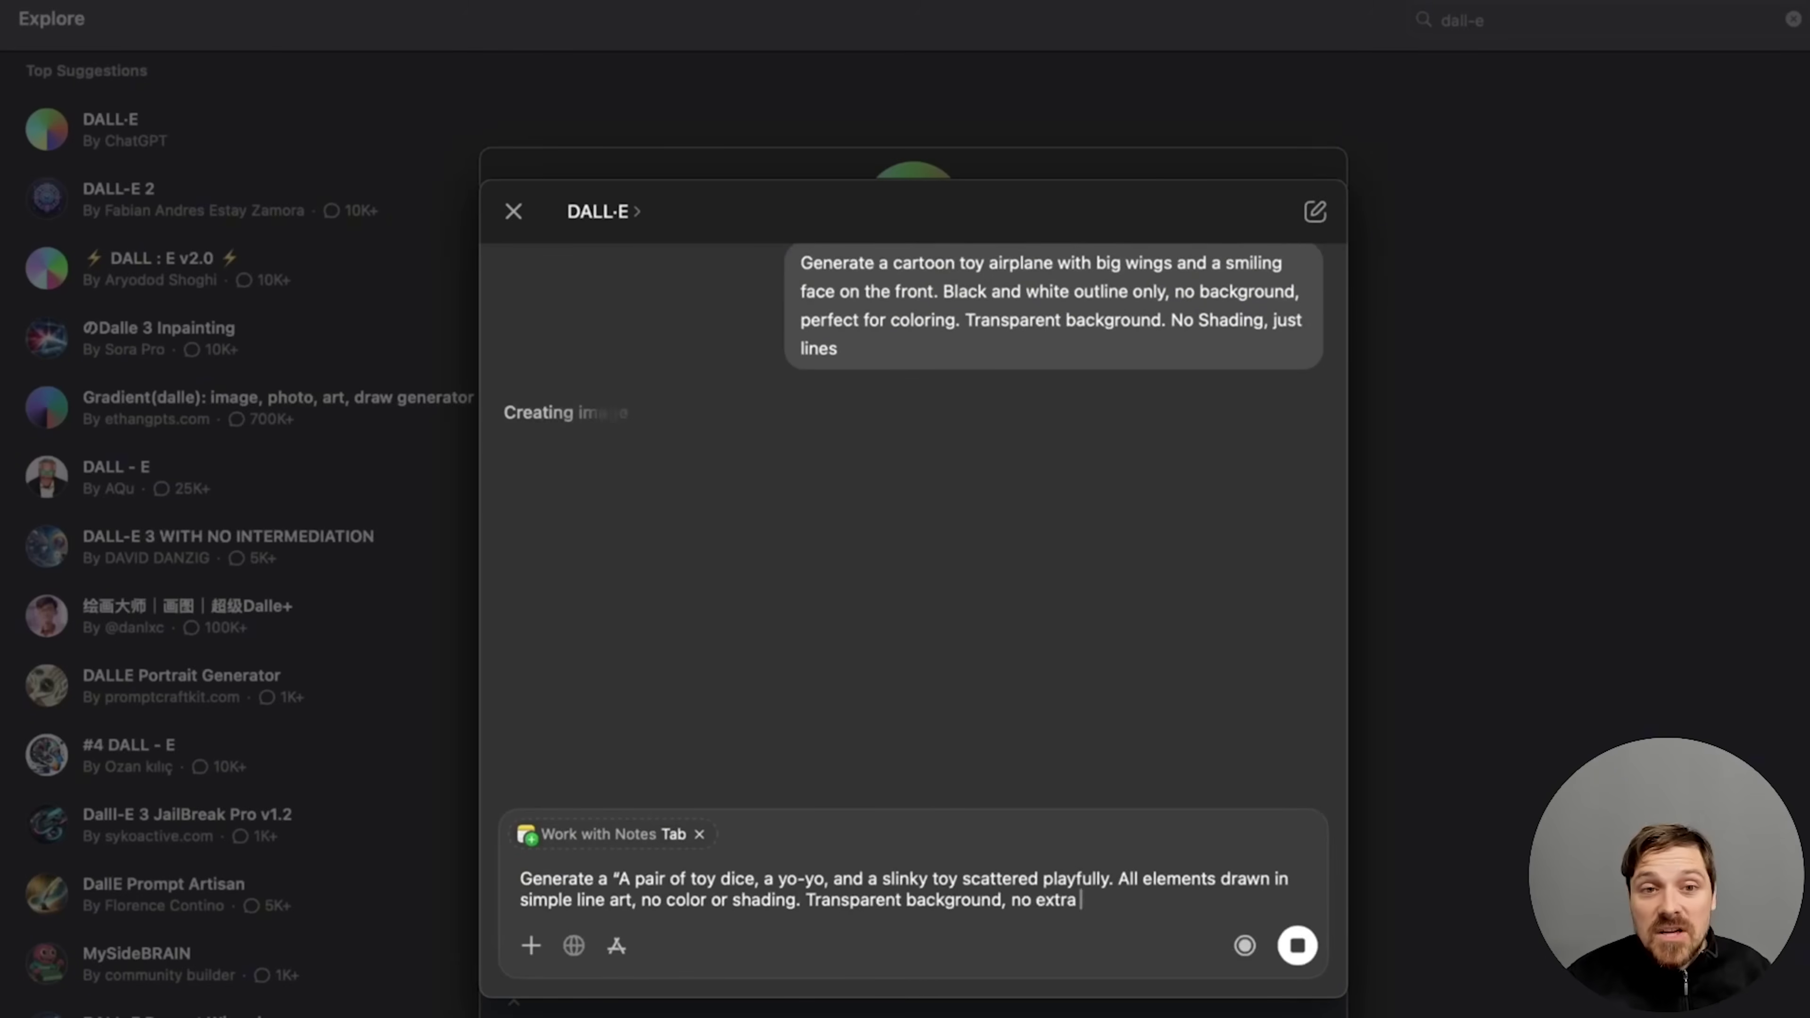
key(BackSpace)
key(BackSpace)
key(BackSpace)
key(BackSpace)
key(BackSpace)
key(BackSpace)
text(shading, just lines)
key(Return)
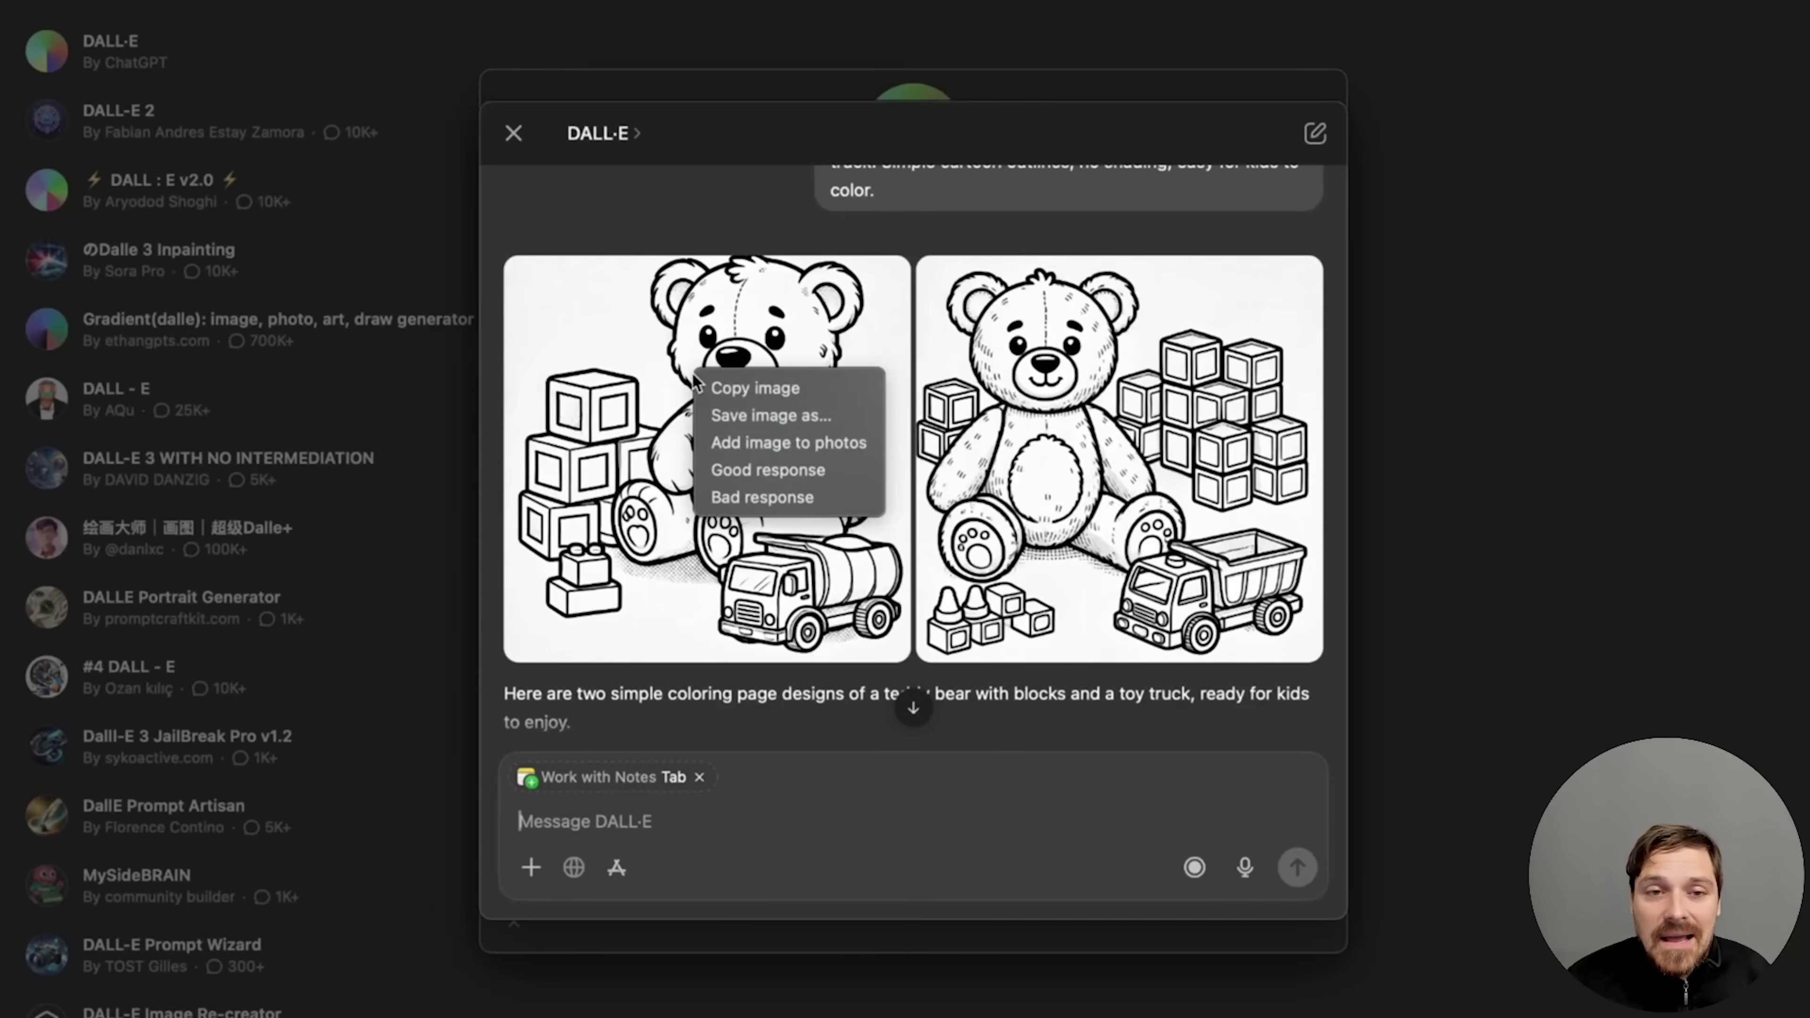
- Save the teddy bear image to Documents, then the classic toys image as 2
click(779, 420)
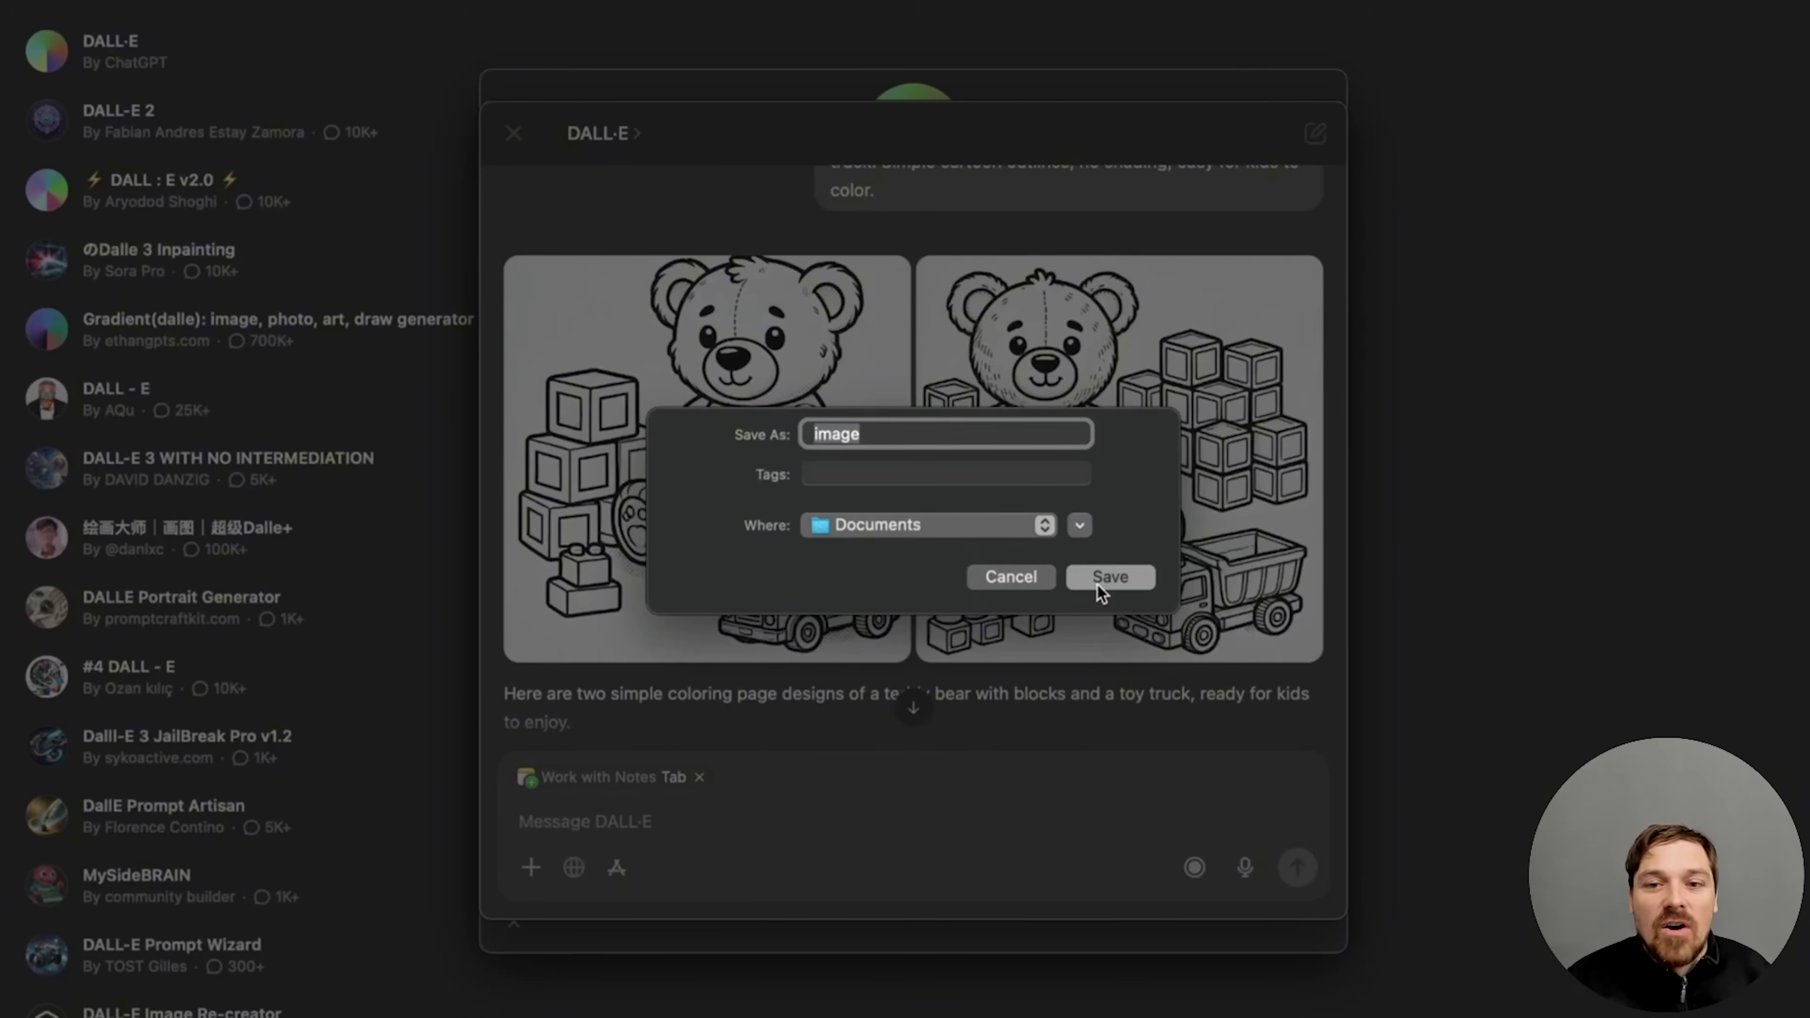
click(1110, 577)
scroll(1105, 499, down, 10)
right_click(1092, 374)
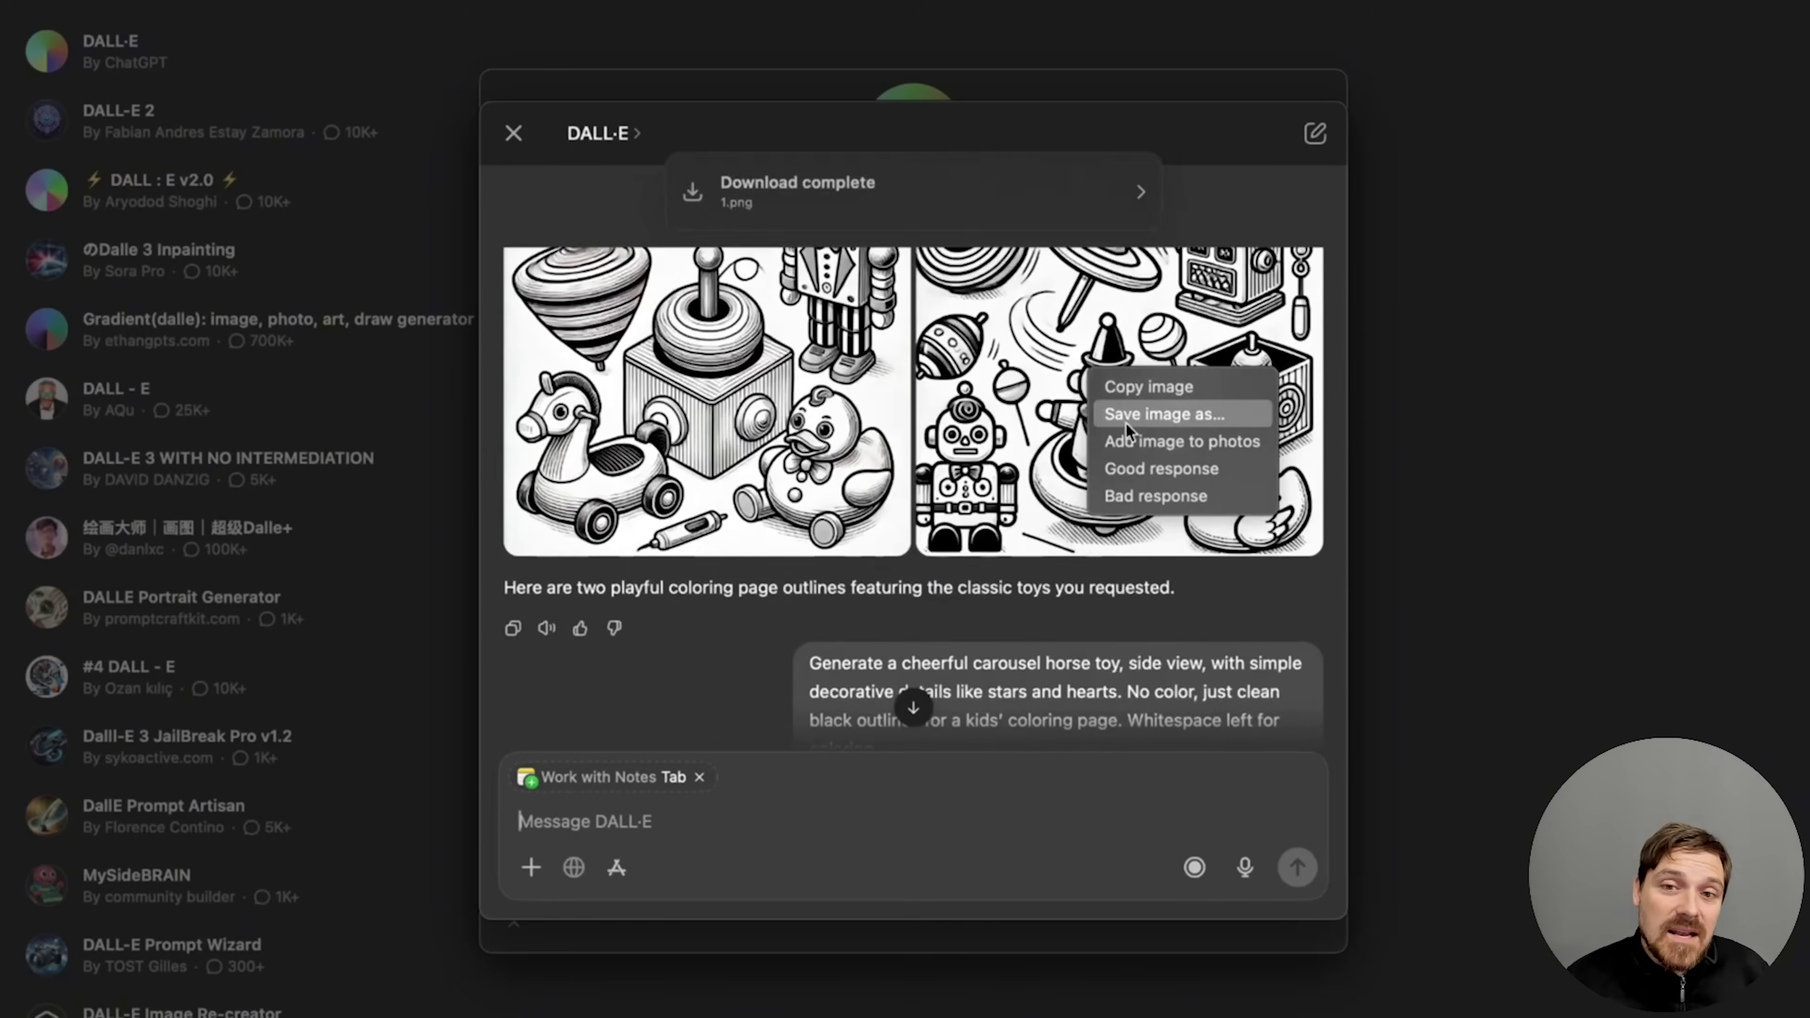
click(1126, 417)
text(2)
key(Return)
- Save the carousel horse and toy train images as the next numbered PNGs
scroll(723, 509, down, 5)
right_click(773, 498)
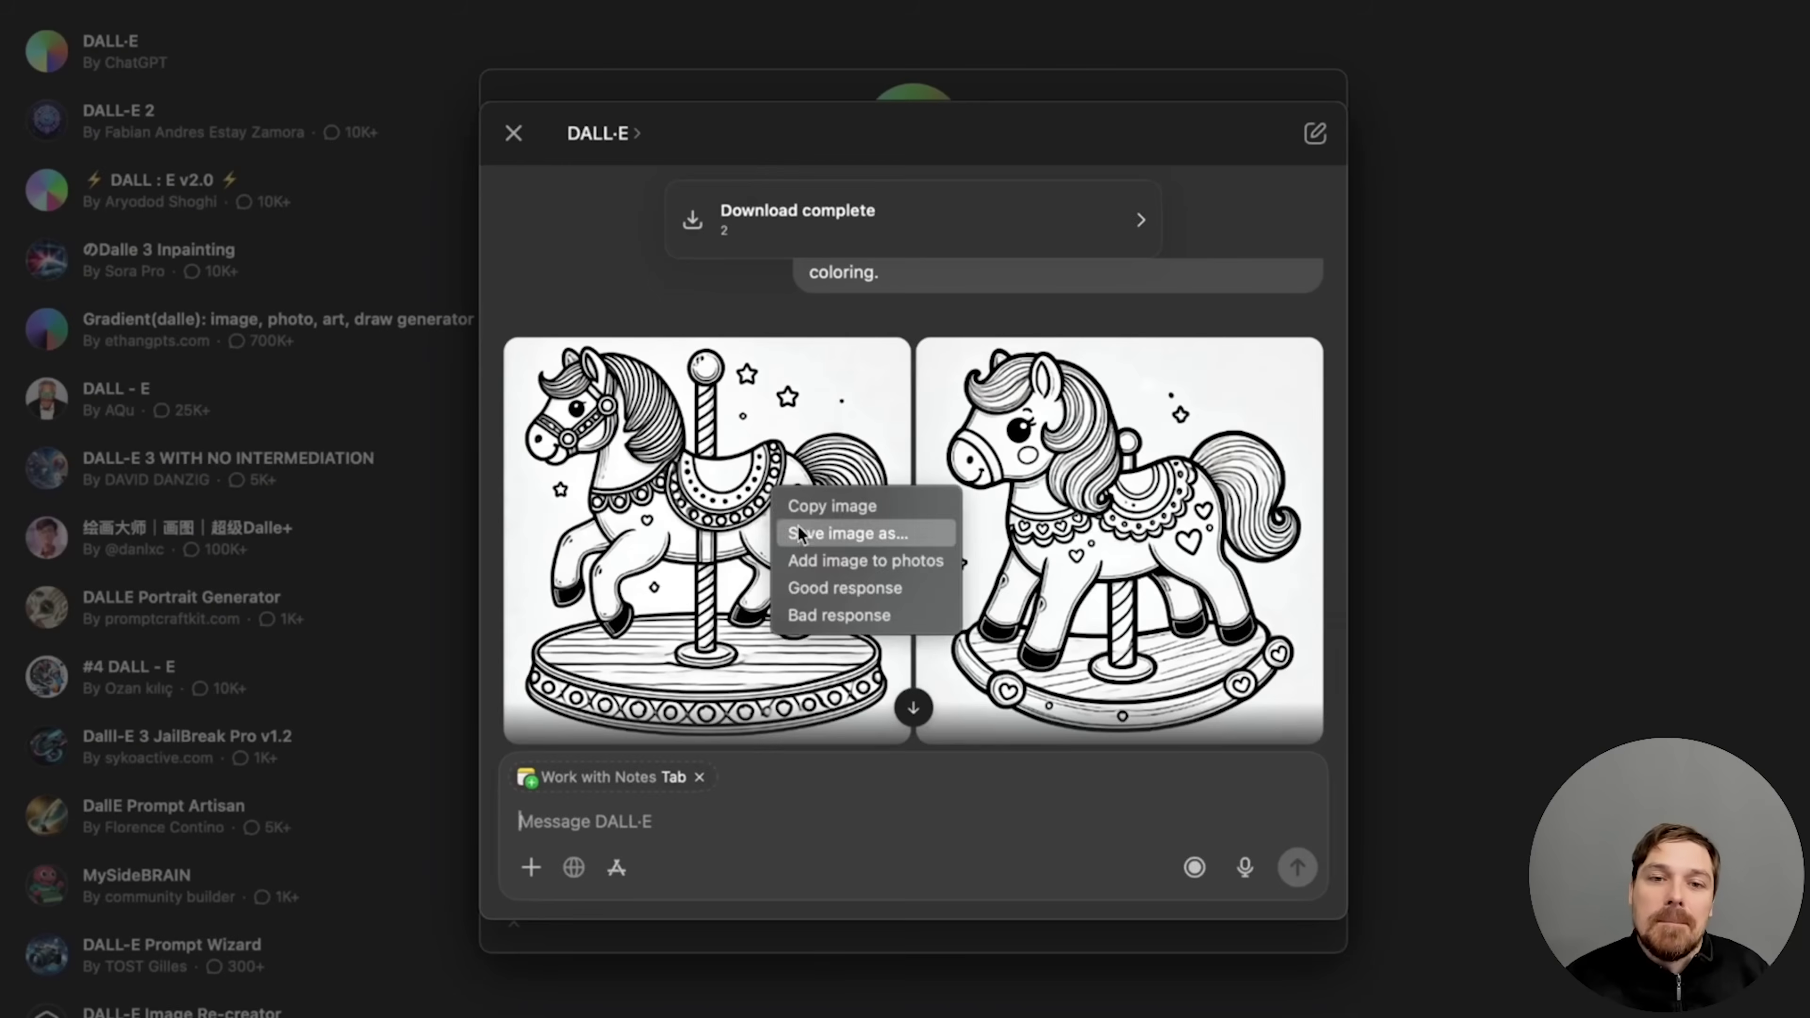
click(799, 535)
key(Return)
scroll(765, 701, down, 3)
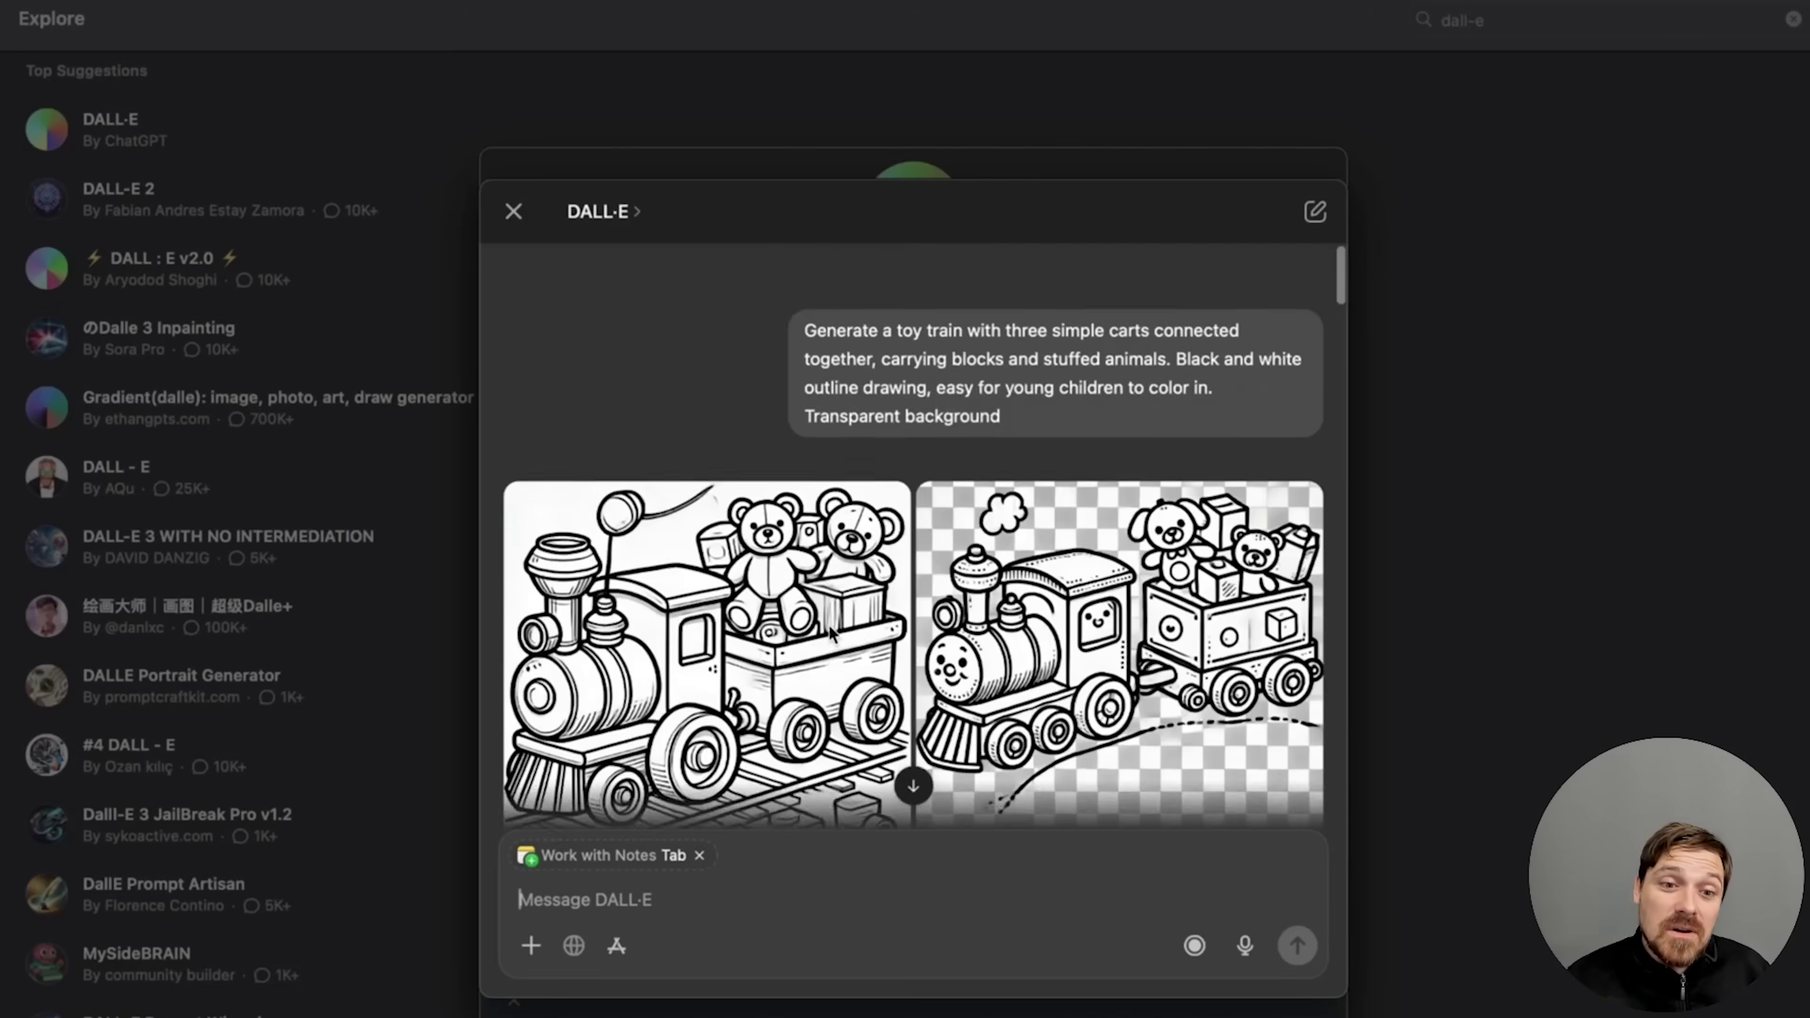
right_click(909, 624)
click(970, 663)
key(Return)
- Save the dollhouse, toolbox and ABC blocks images as numbered PNGs
scroll(870, 542, down, 3)
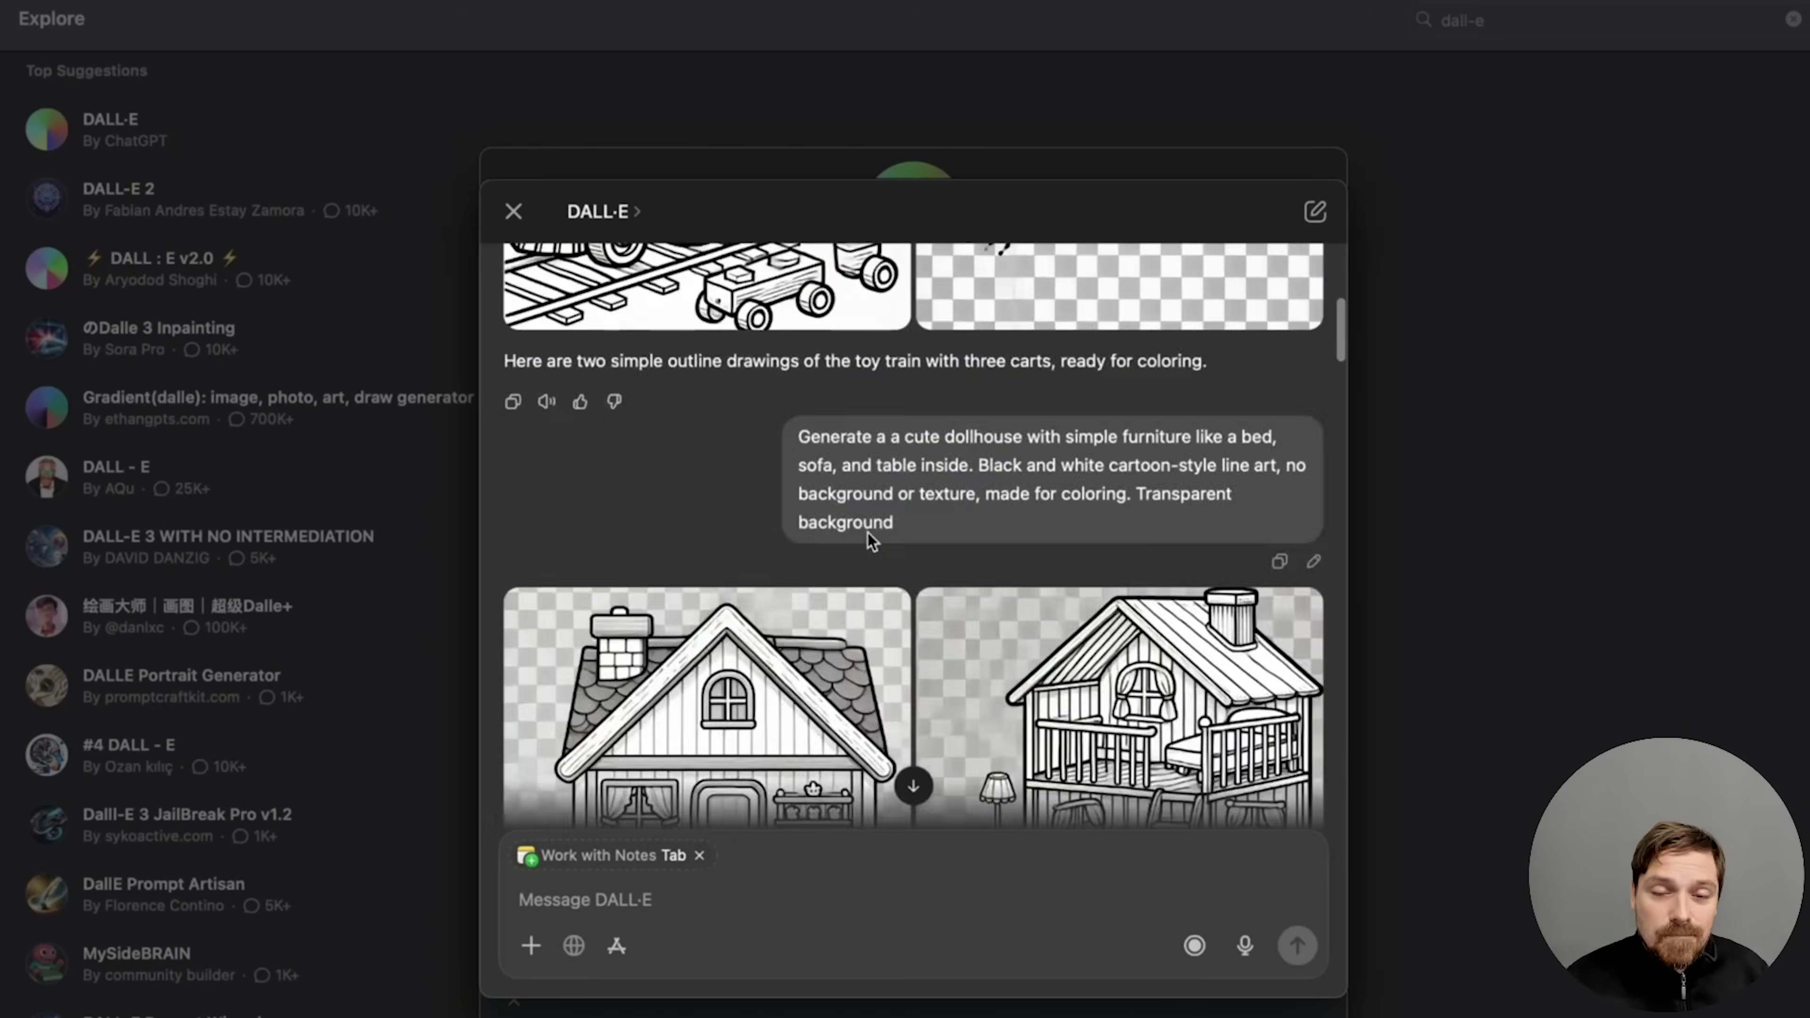
scroll(870, 542, down, 3)
right_click(810, 497)
click(868, 530)
key(Return)
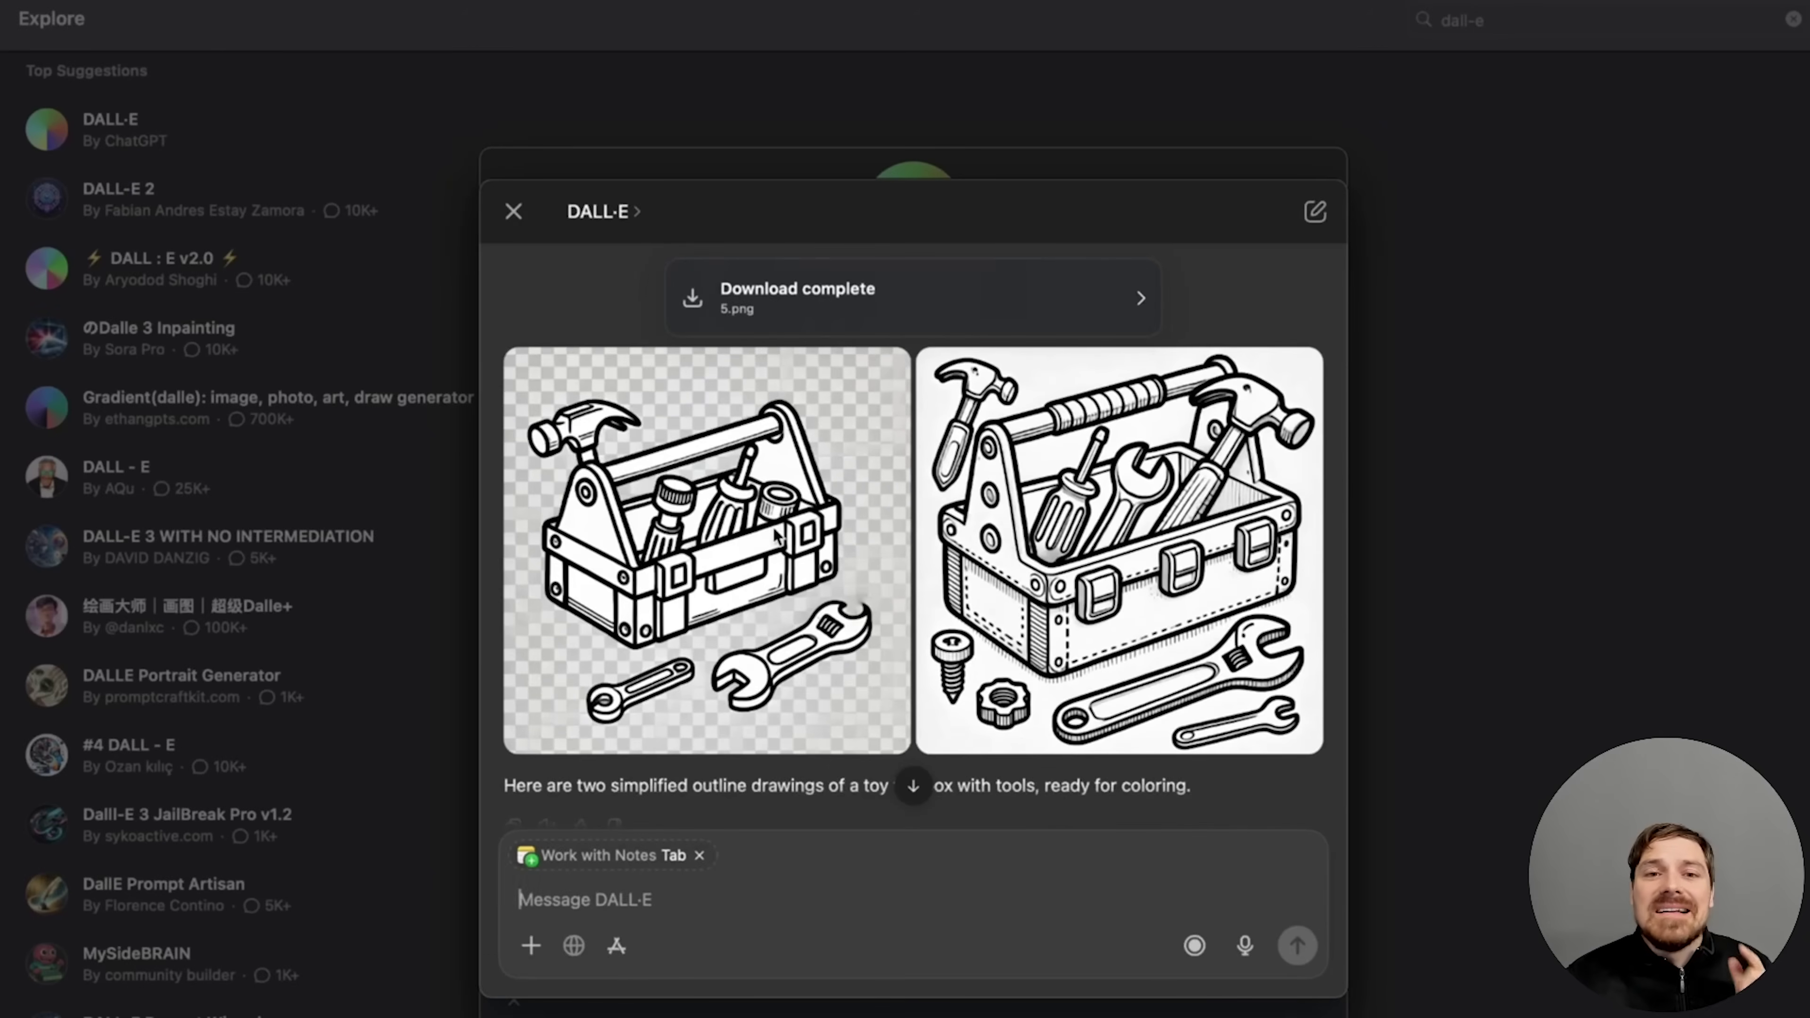
right_click(777, 534)
click(836, 567)
key(Return)
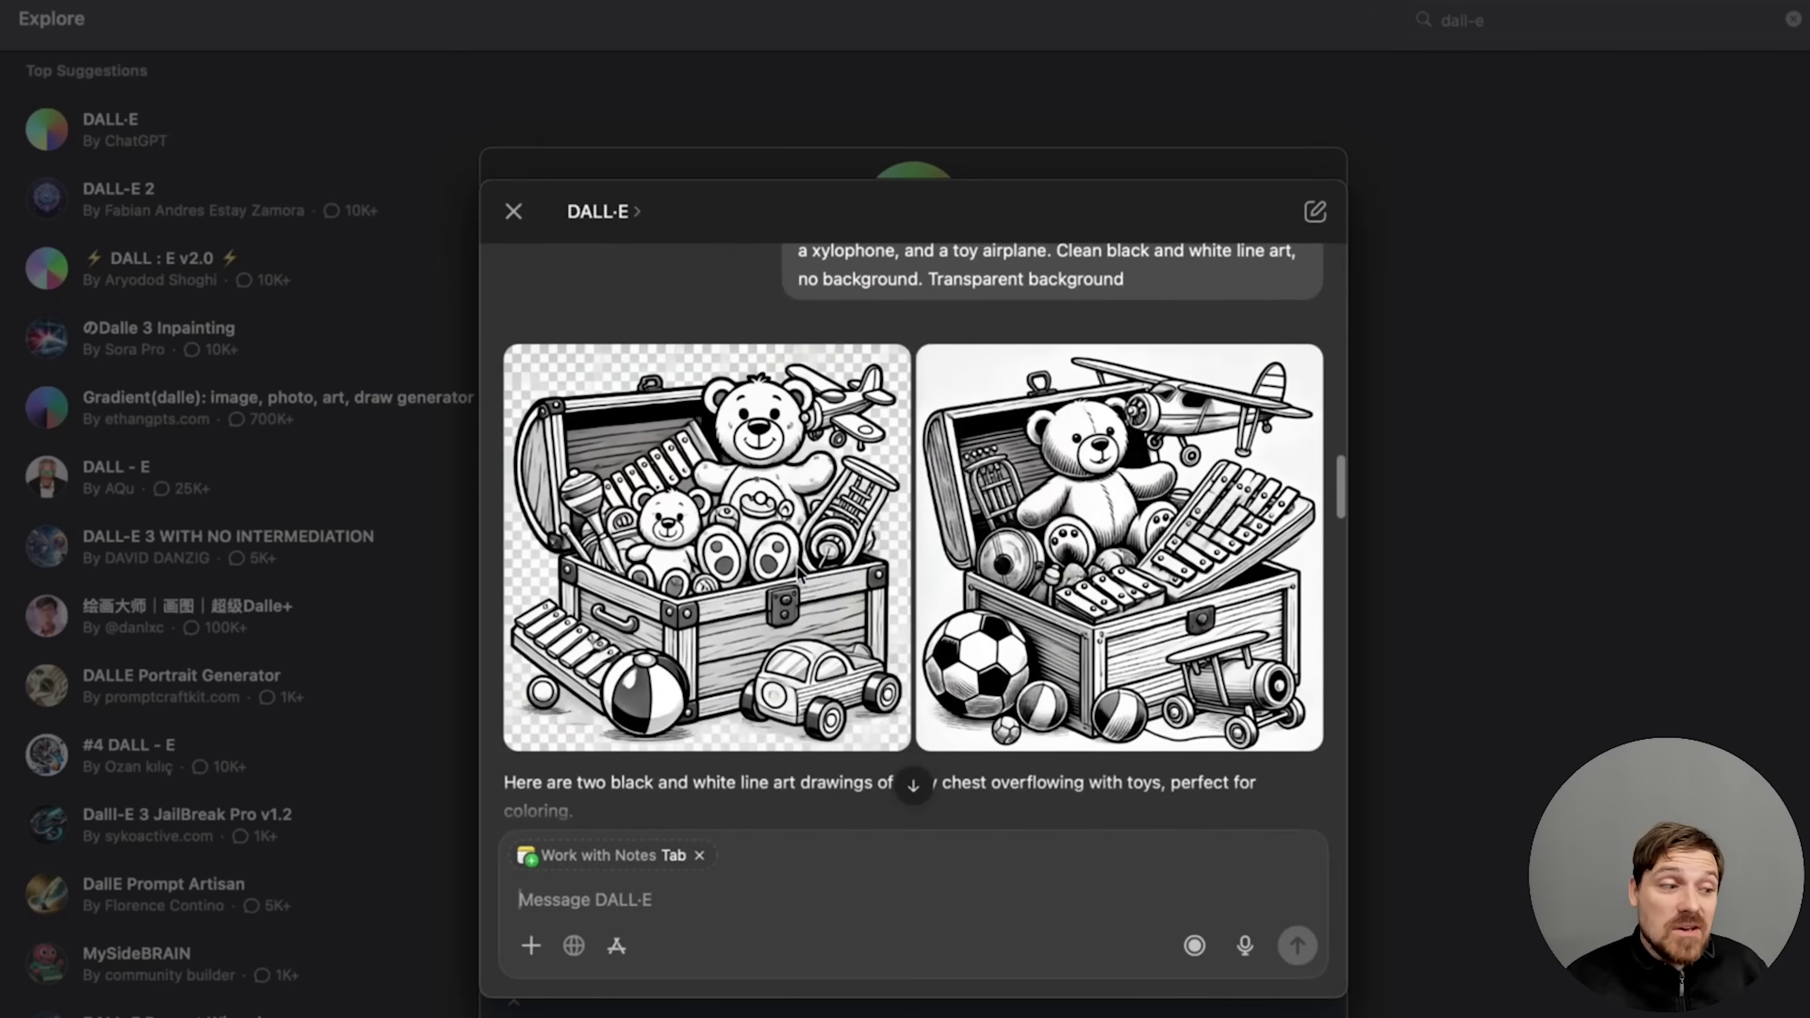
right_click(808, 542)
click(866, 575)
key(Return)
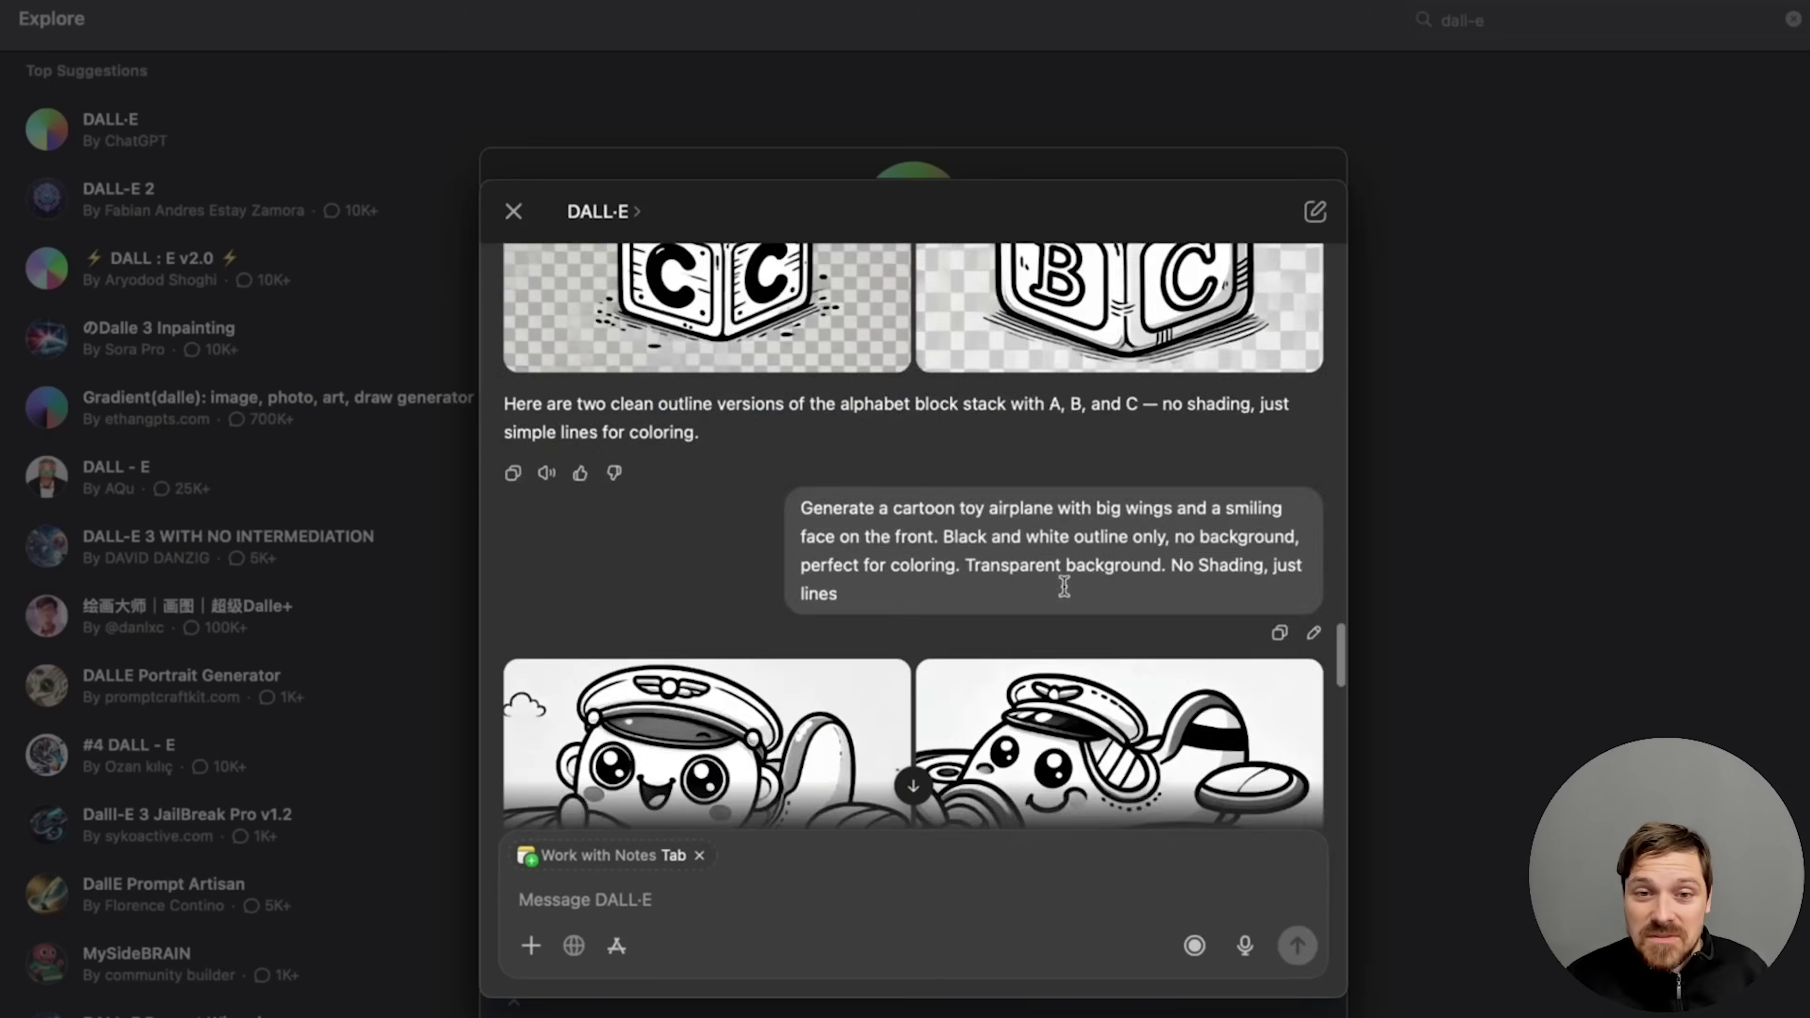
scroll(799, 615, down, 2)
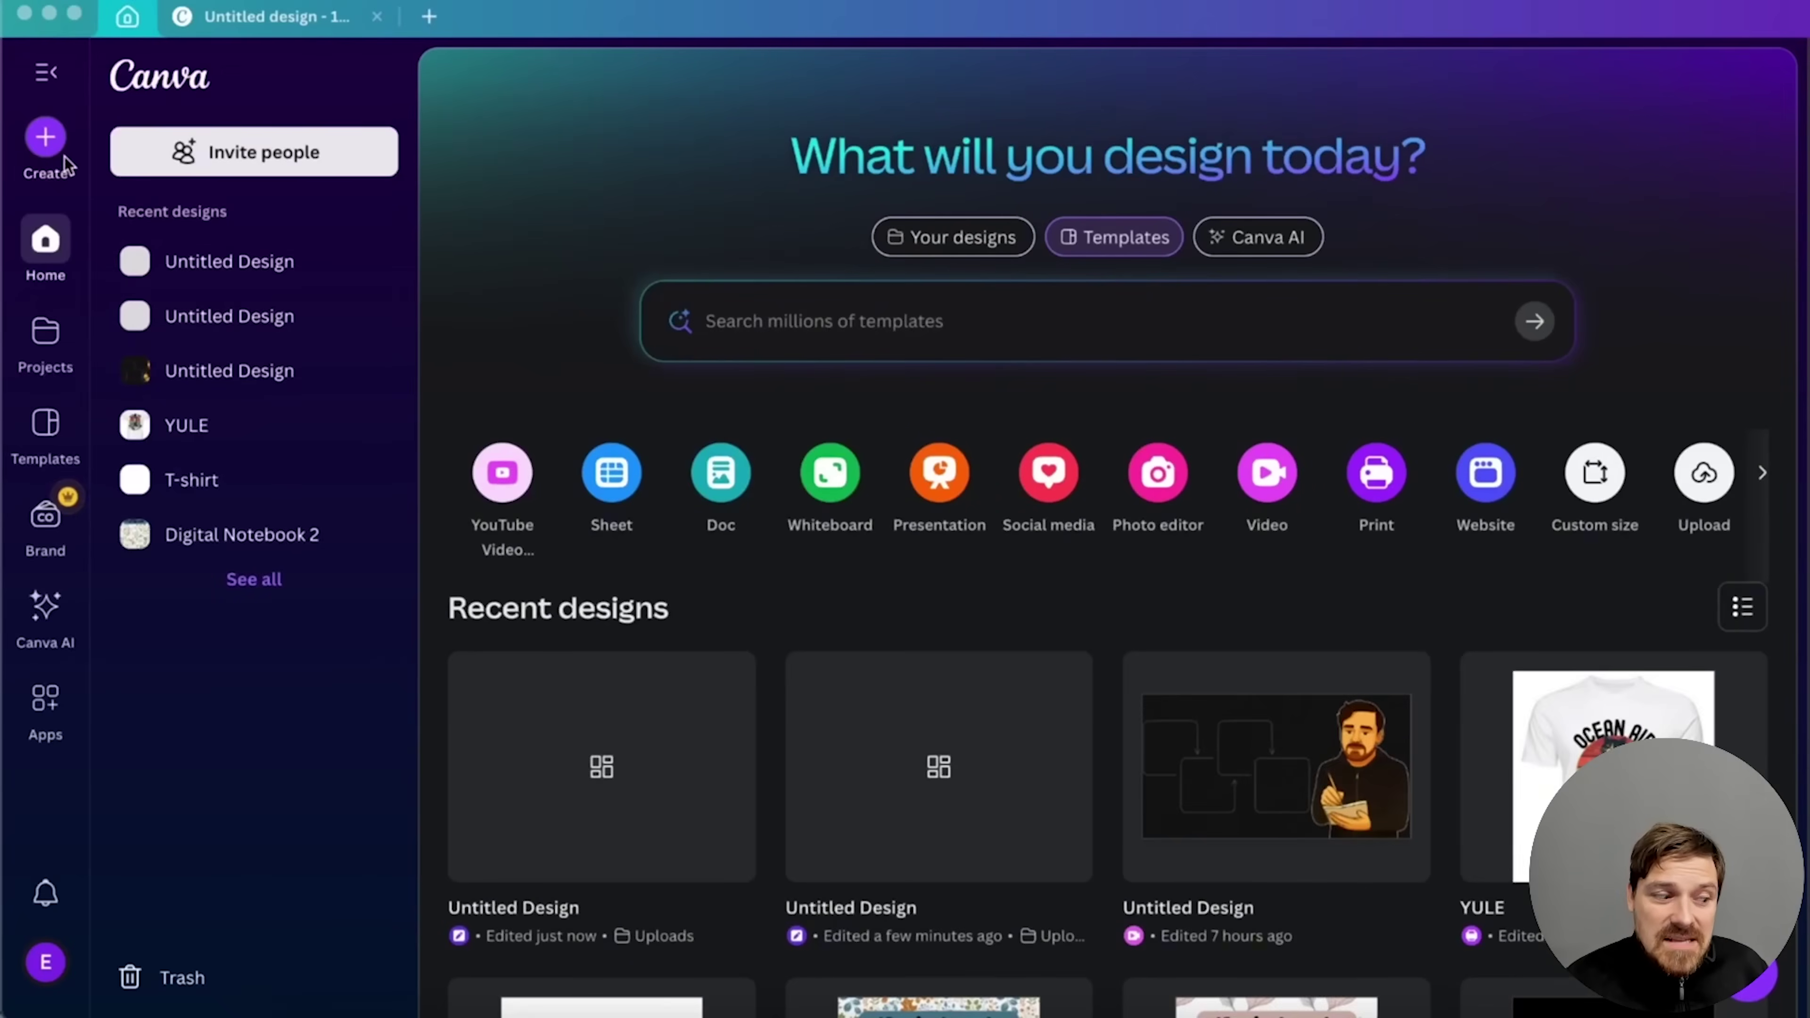
- Create a custom-size design and enlarge the teddy bear drawing on page 1
click(49, 142)
click(193, 782)
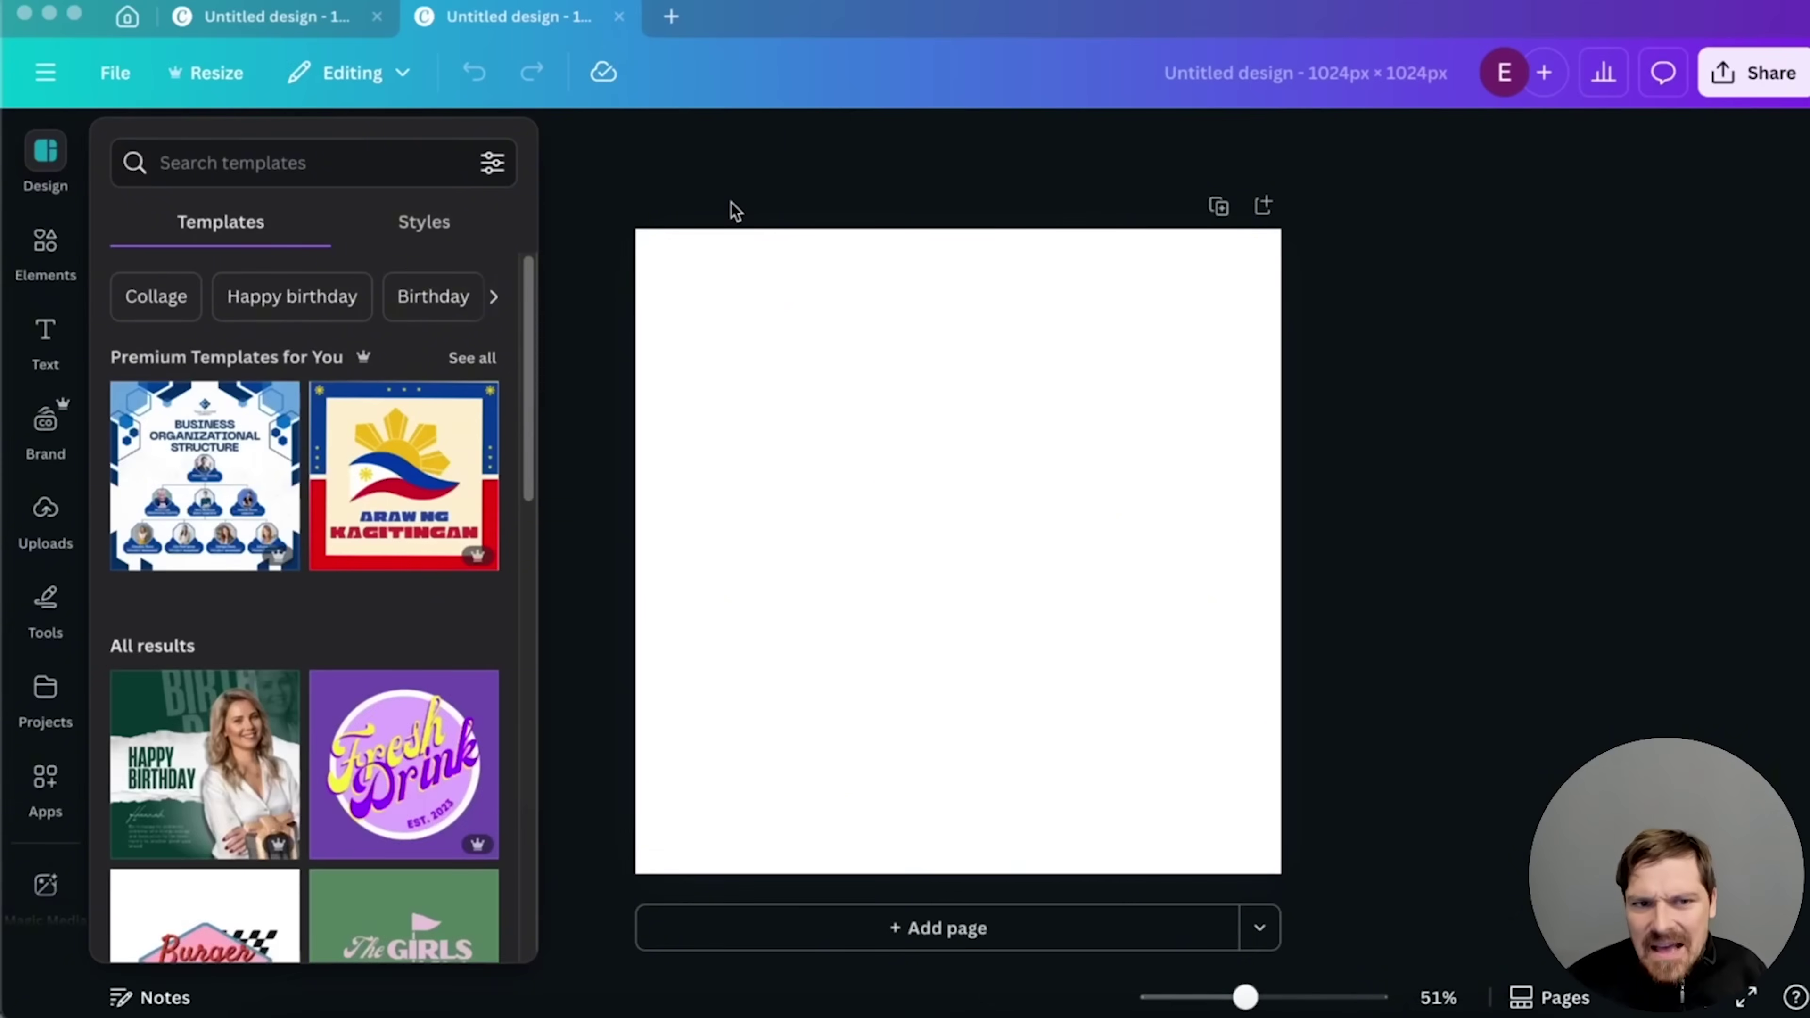
click(619, 15)
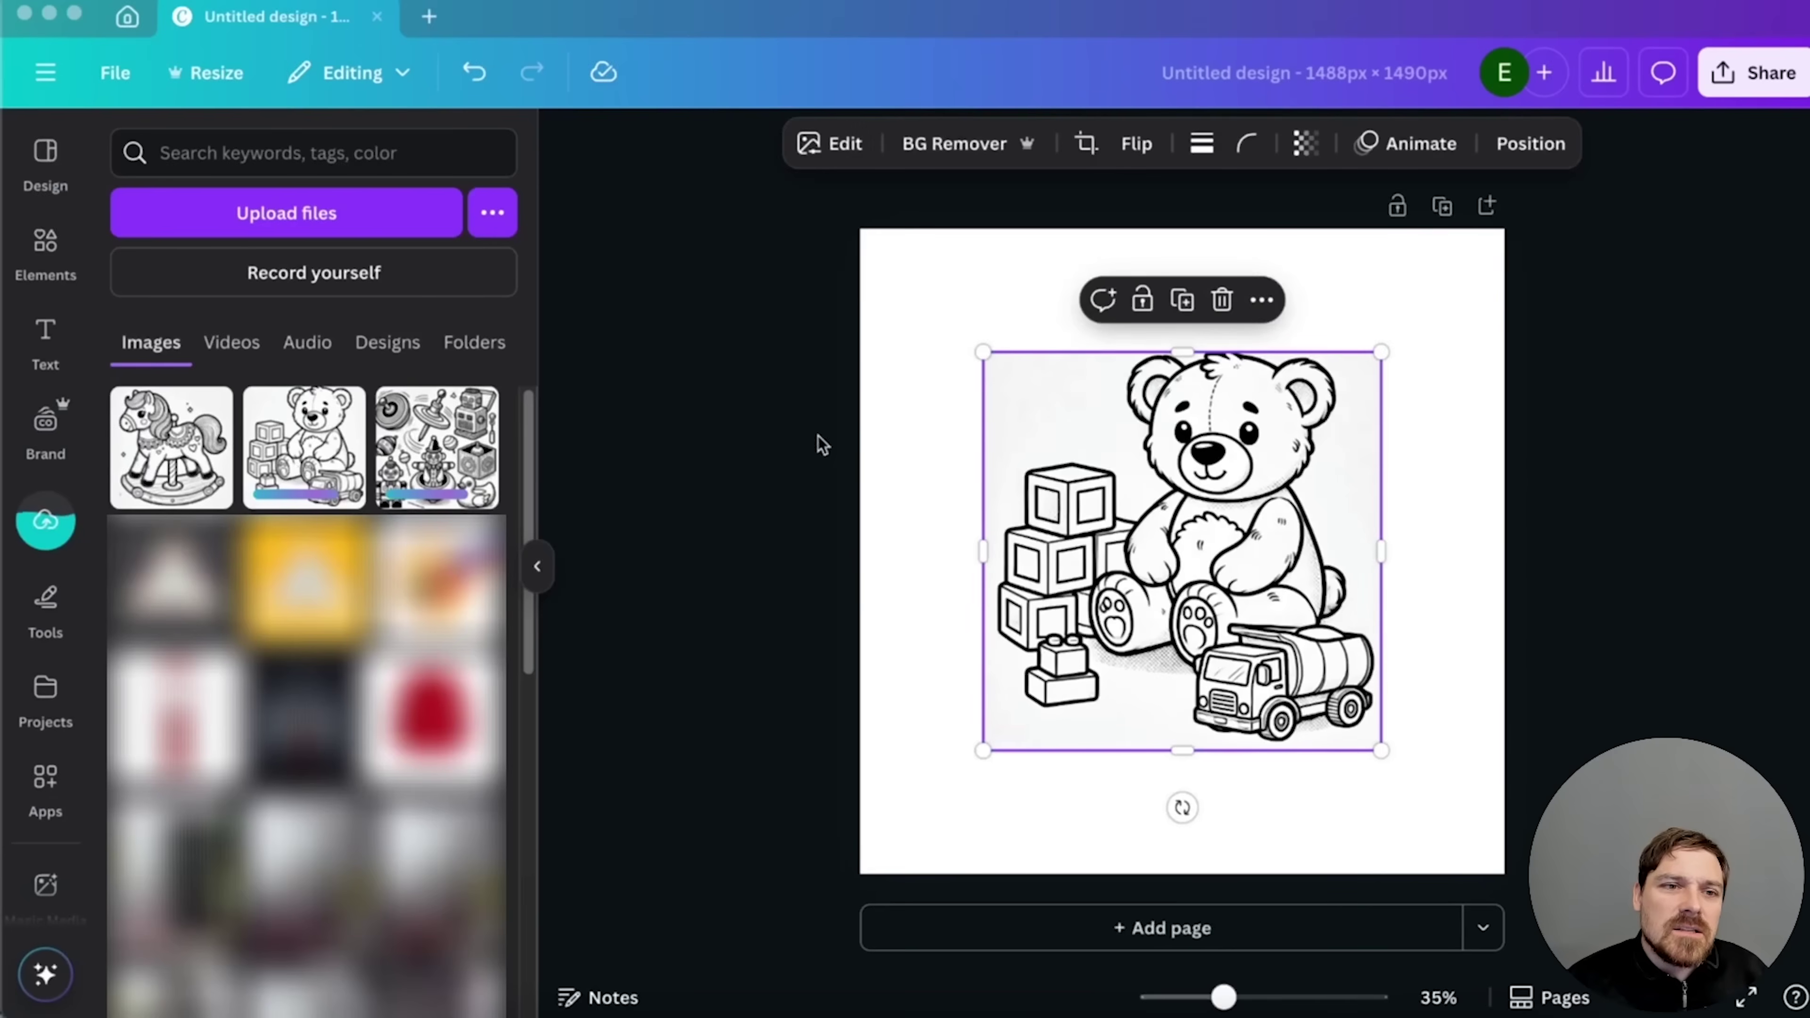
drag(982, 352, 797, 314)
mouse_move(1342, 700)
mouse_down()
mouse_move(1351, 743)
mouse_move(1373, 743)
mouse_move(1373, 683)
mouse_up()
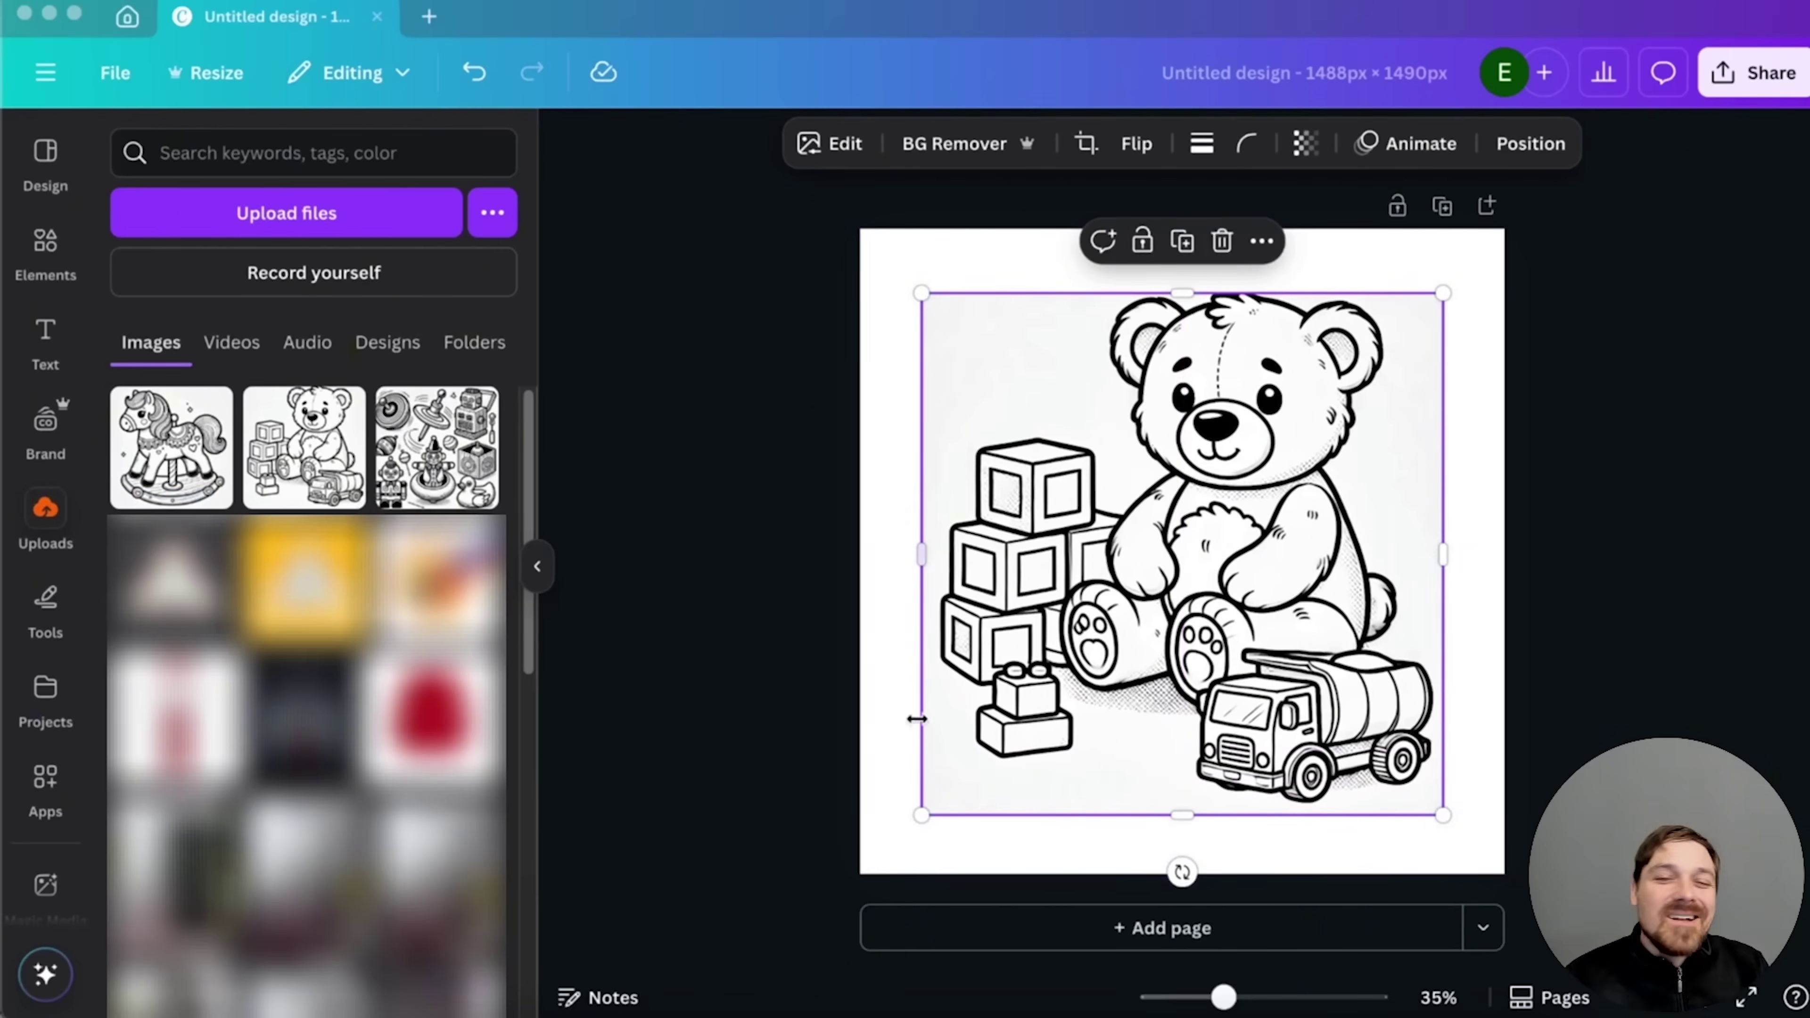
- Add pages 2 and 3 holding the classic toys and carousel horse drawings
click(1109, 927)
click(428, 449)
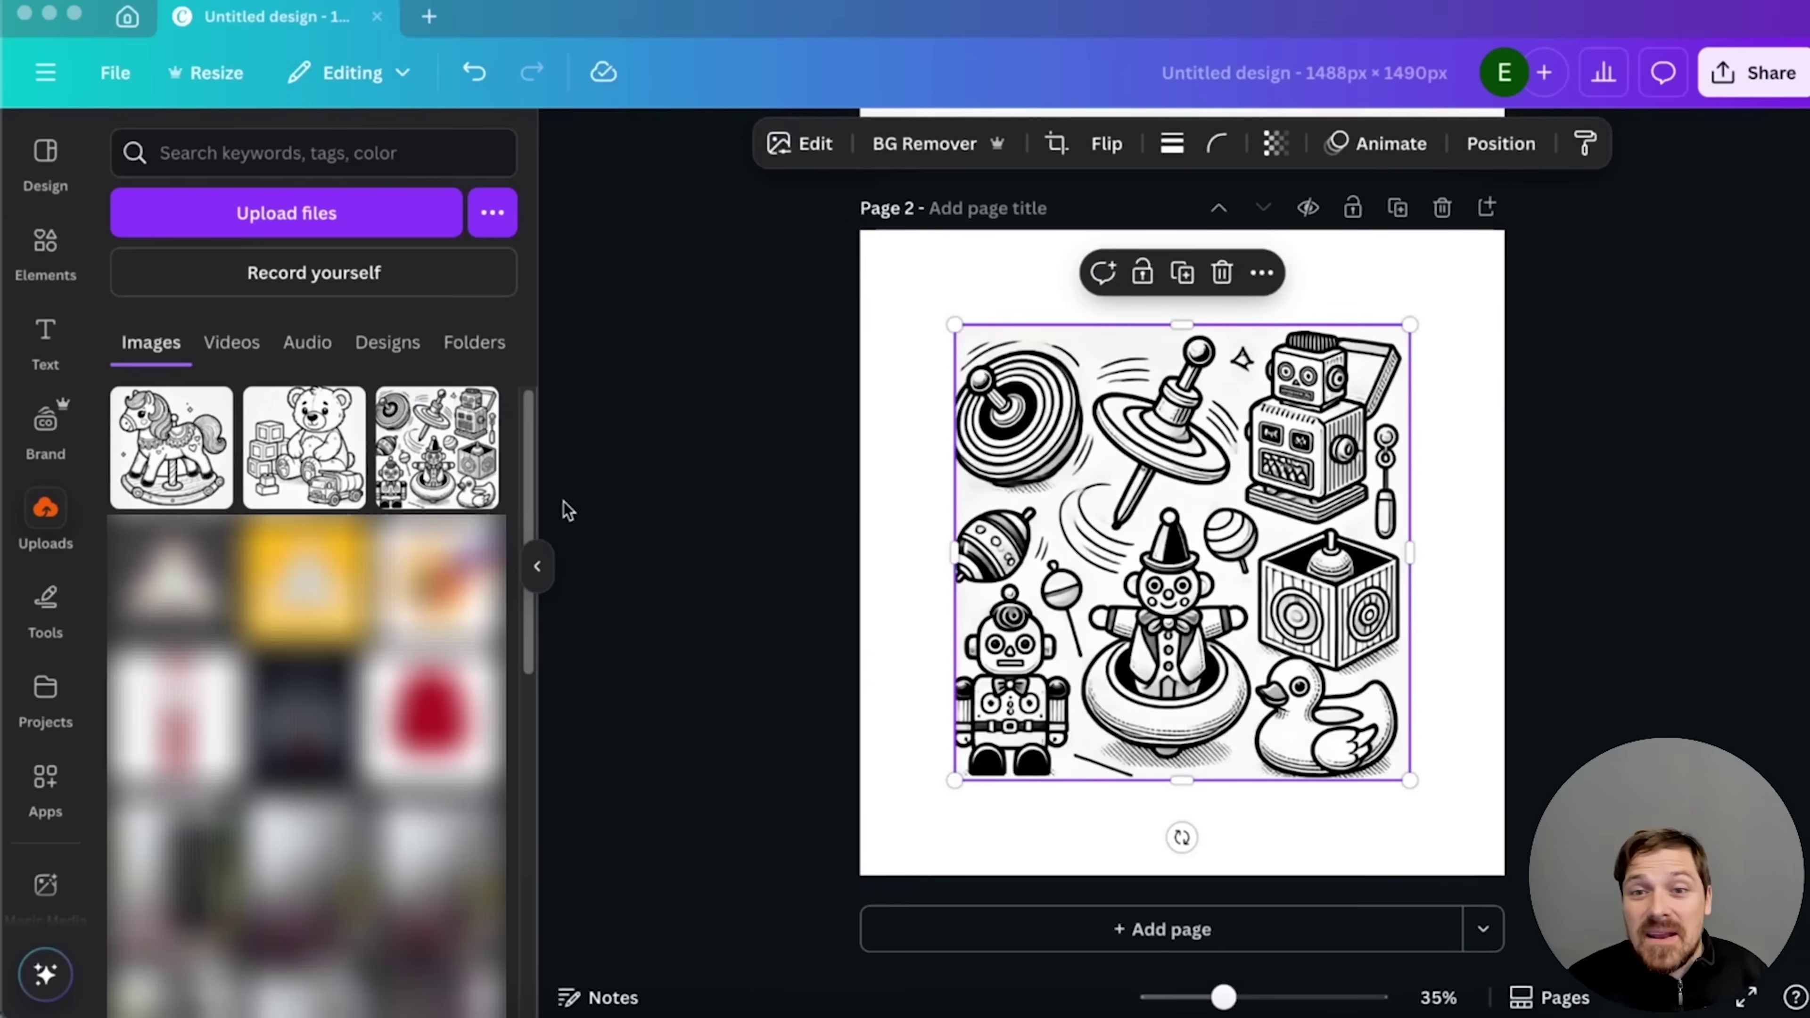
click(1041, 940)
click(171, 447)
click(837, 590)
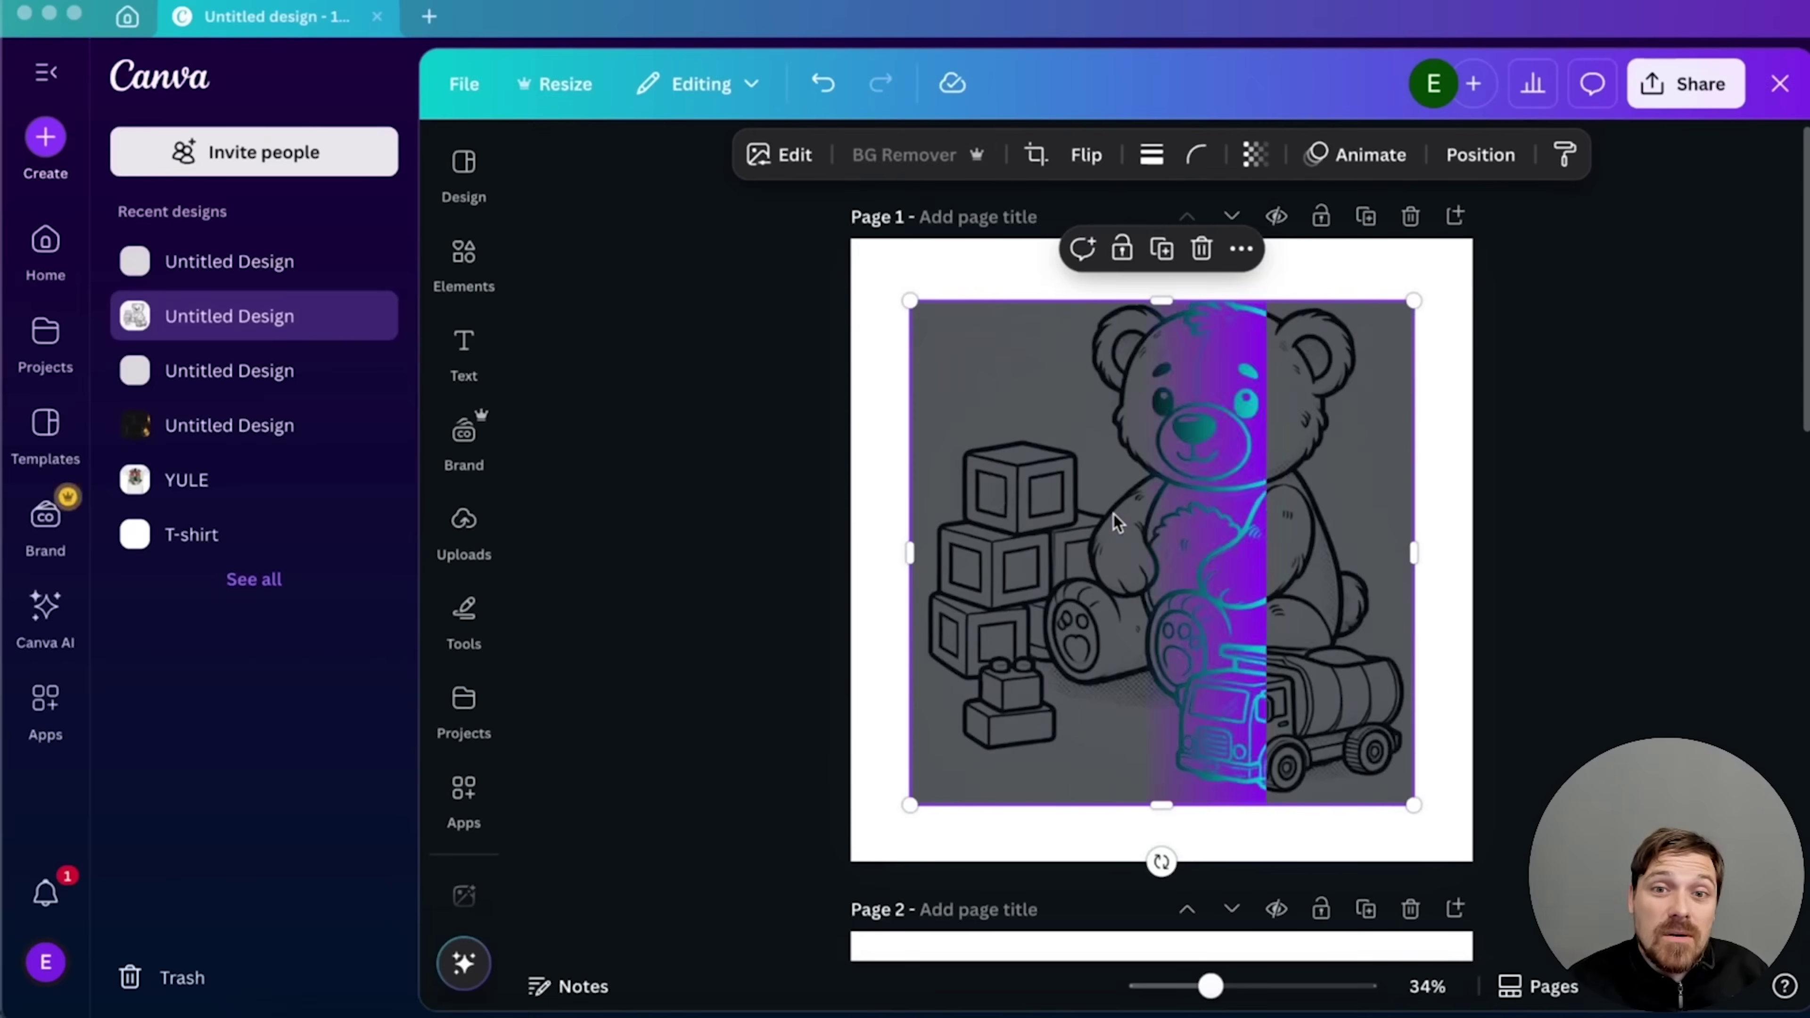
- Stretch the teddy bear to fill page 1 and remove the page 2 toys drawing's background
drag(910, 804, 853, 857)
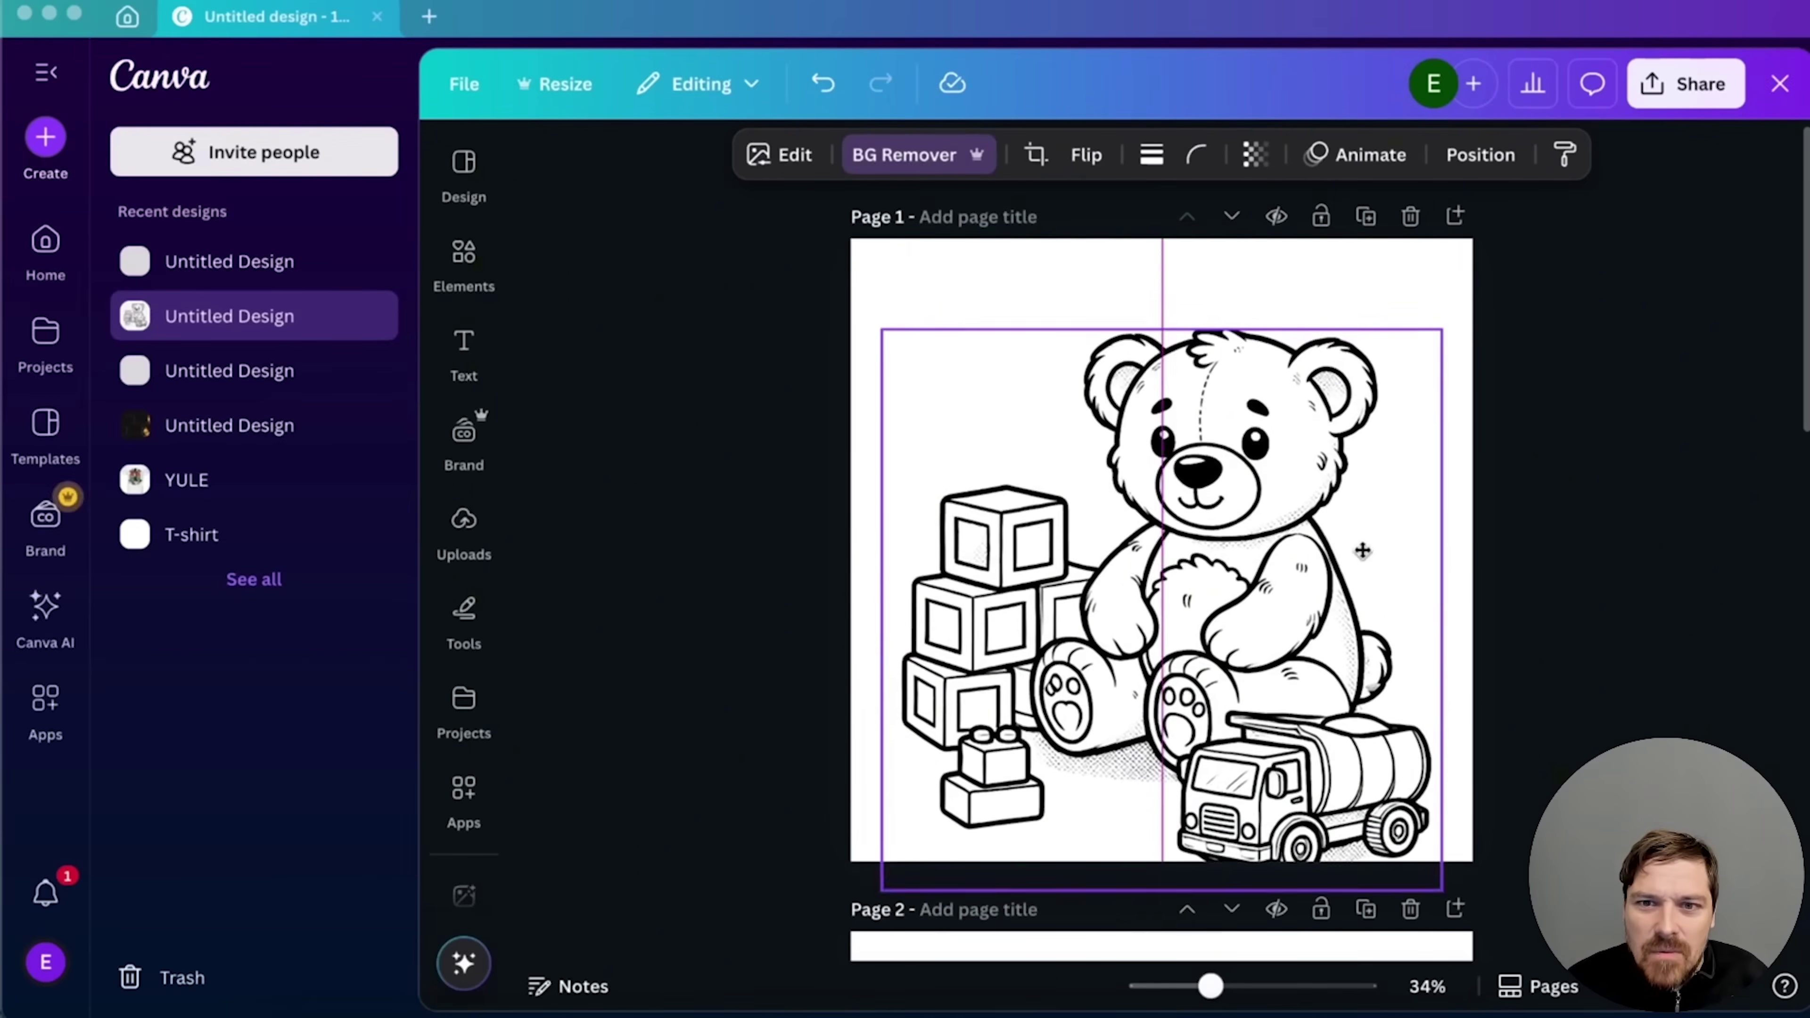
mouse_move(1442, 331)
mouse_down()
mouse_move(1399, 348)
mouse_move(1419, 344)
mouse_up()
scroll(1434, 712, down, 8)
click(1282, 642)
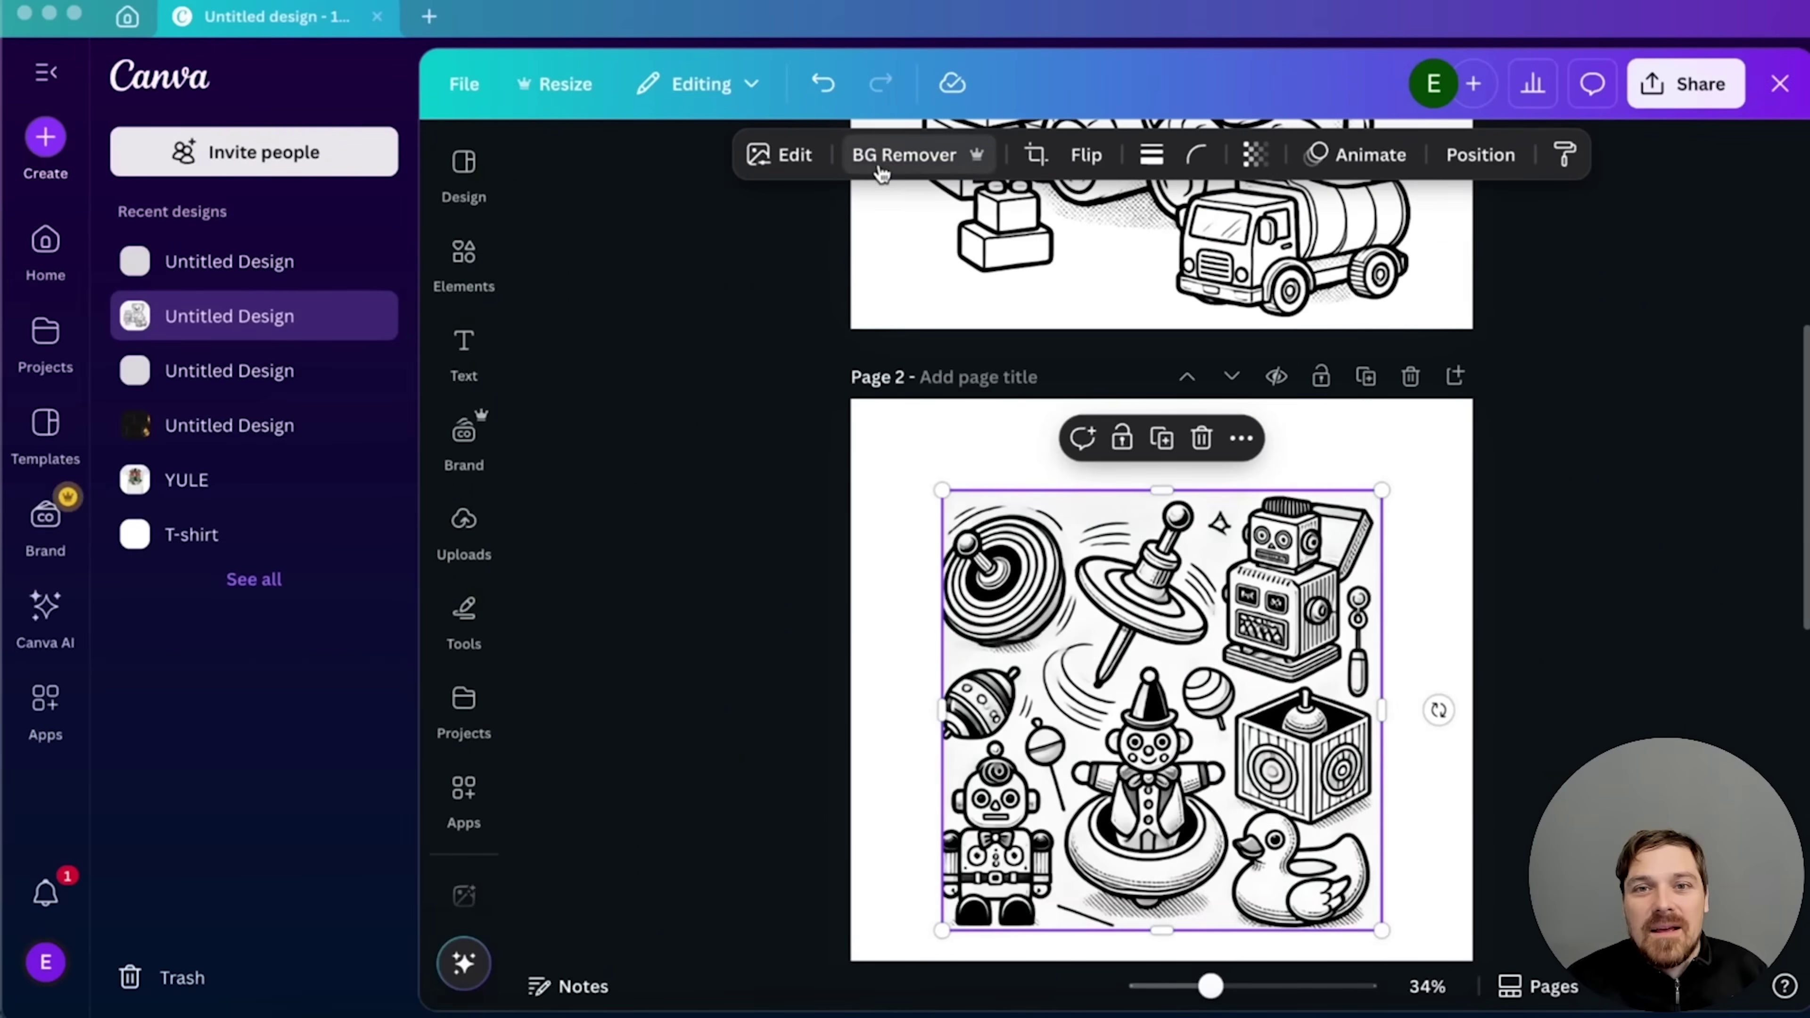
click(904, 155)
- Enlarge the toys drawing to fill page 2 and the rocking horse on page 3
scroll(1222, 623, down, 1)
drag(942, 890, 922, 939)
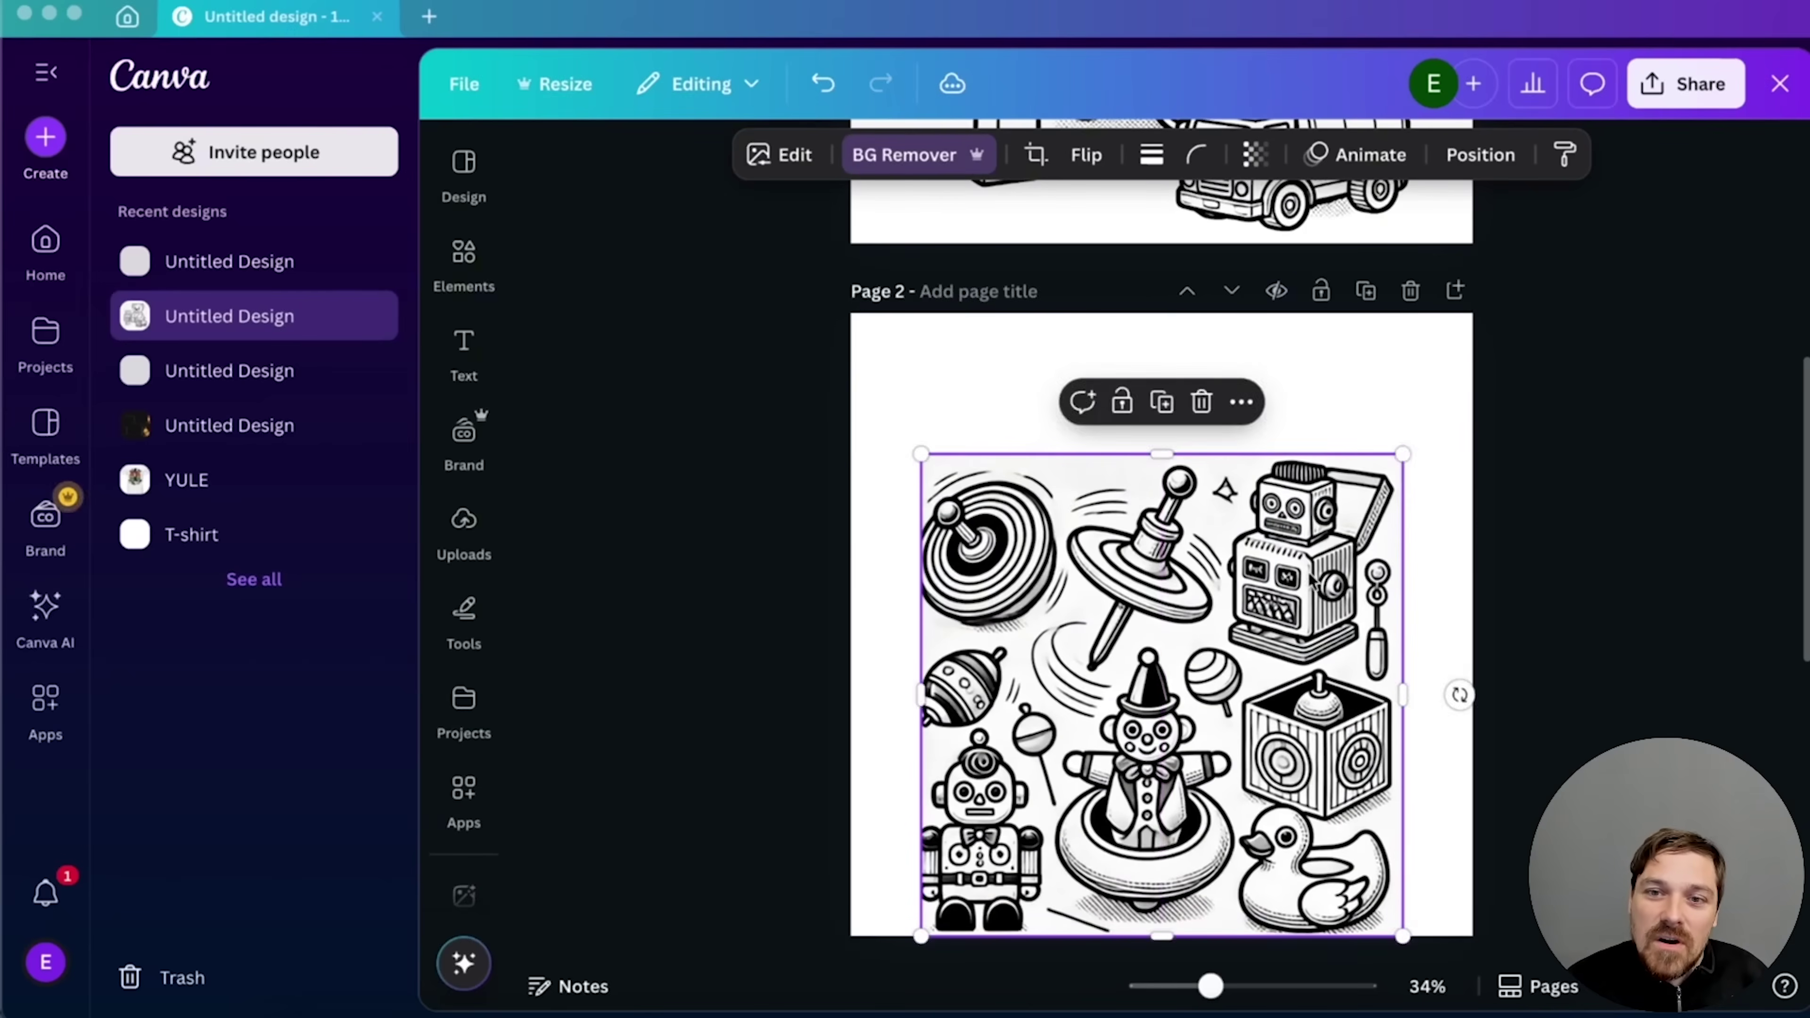
scroll(1443, 453, down, 2)
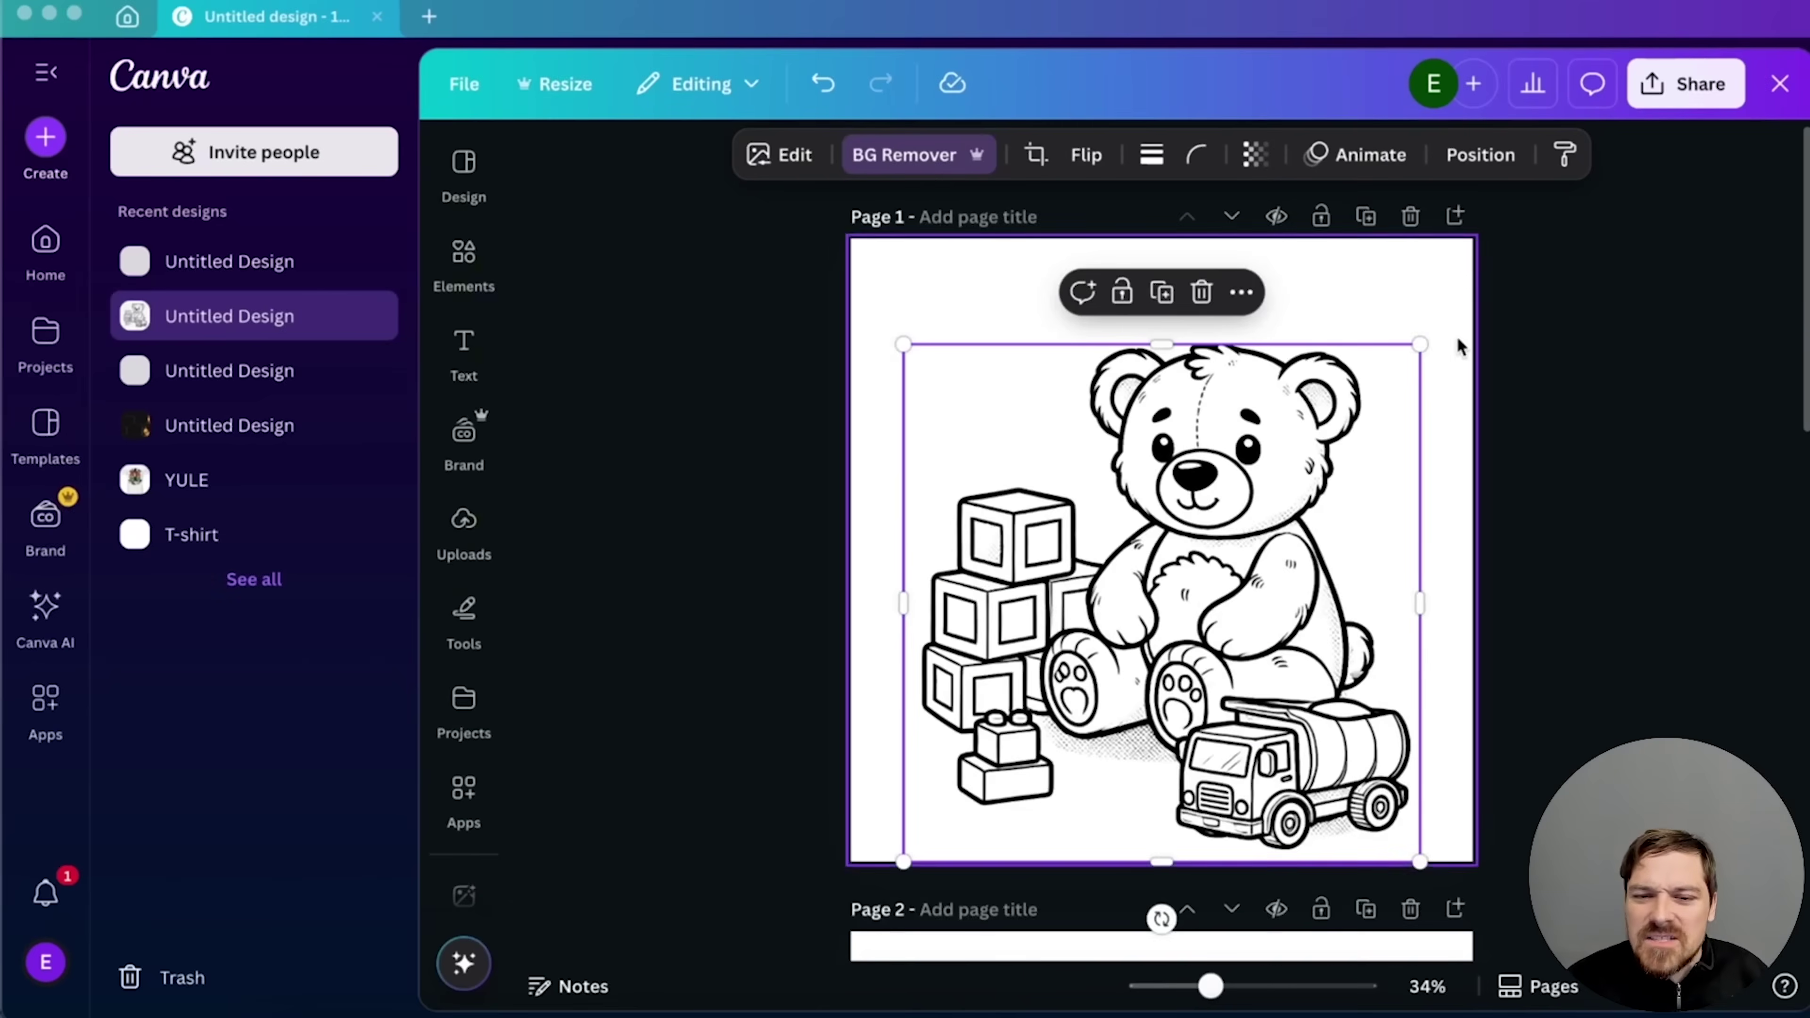
drag(1419, 345, 1423, 344)
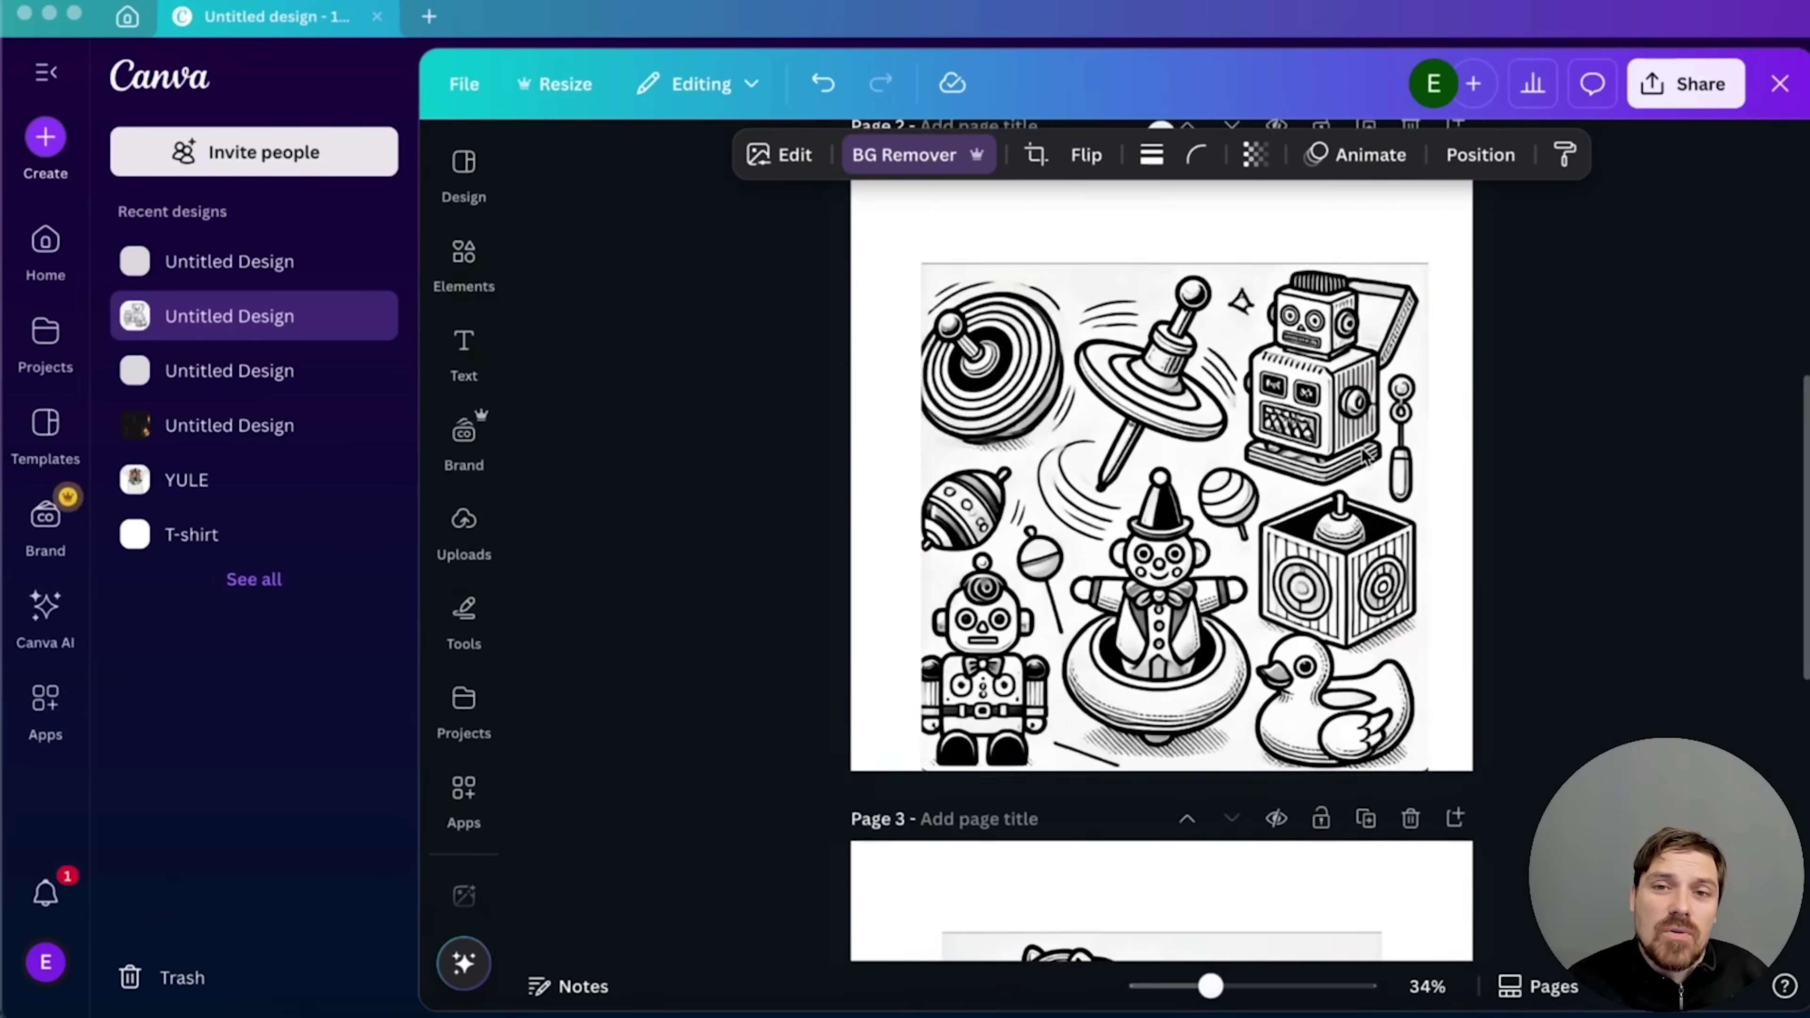
drag(1418, 314, 1434, 302)
click(1500, 392)
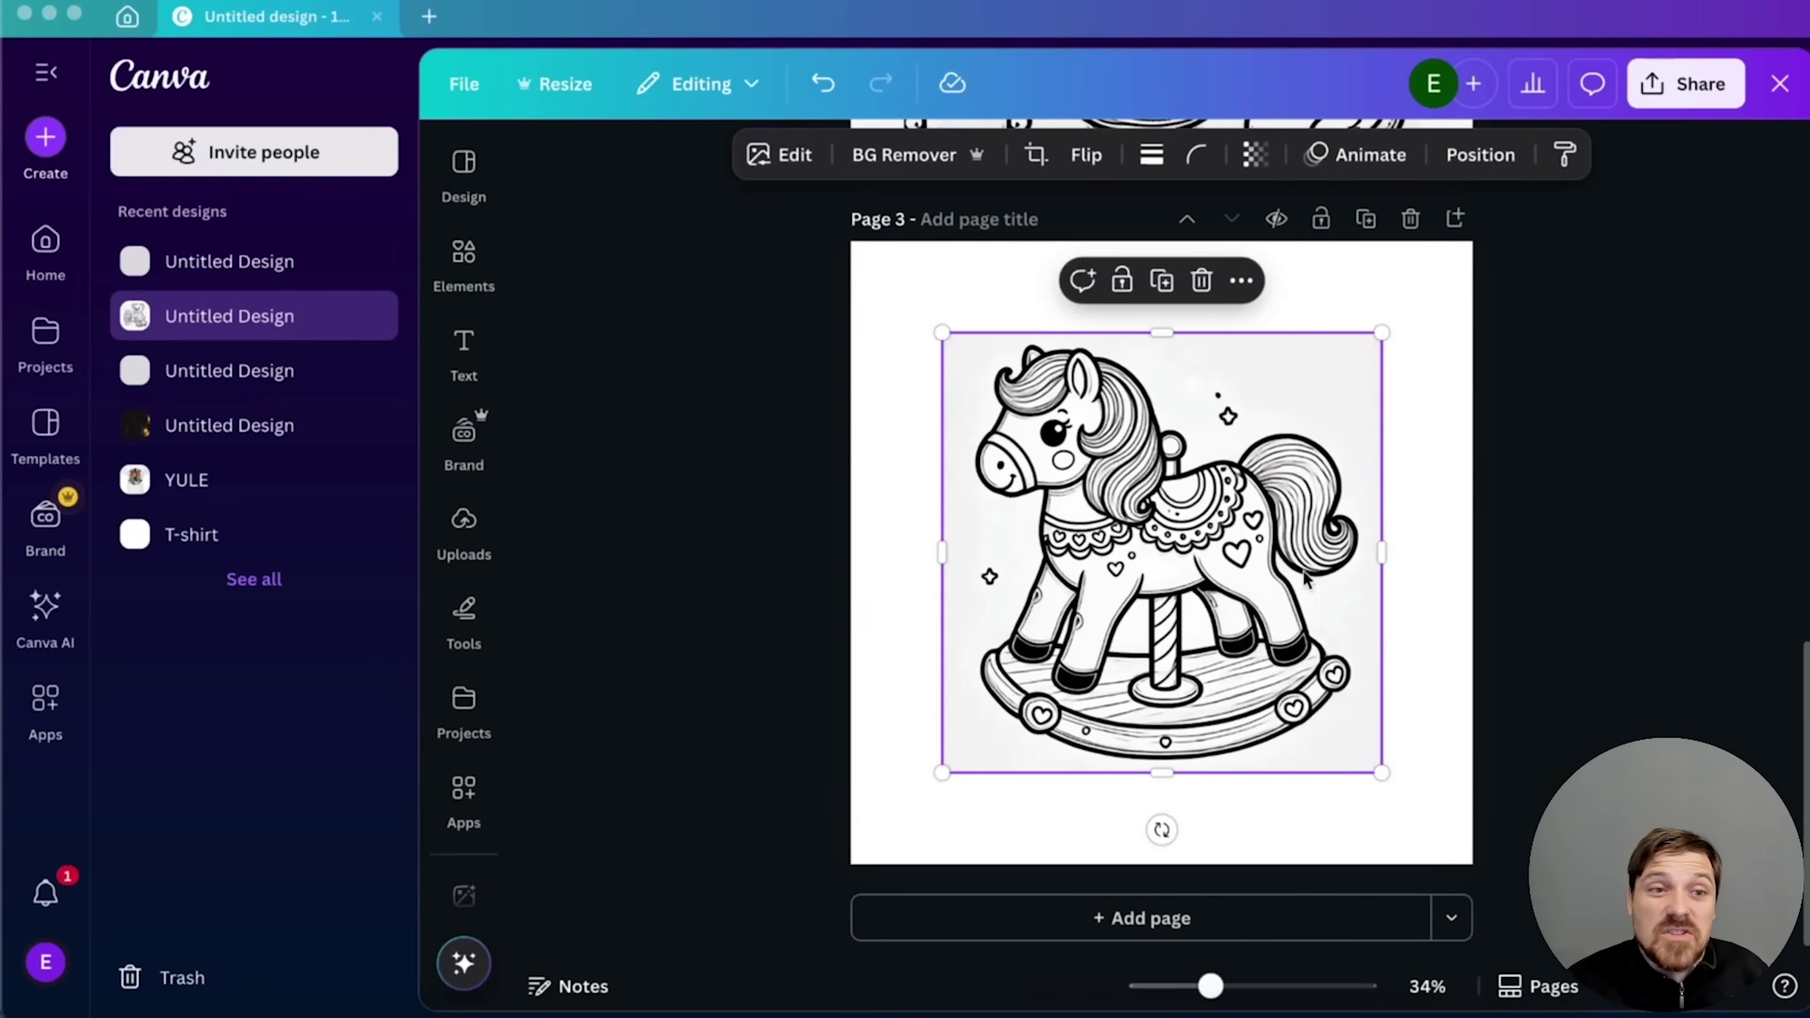
drag(947, 772, 869, 850)
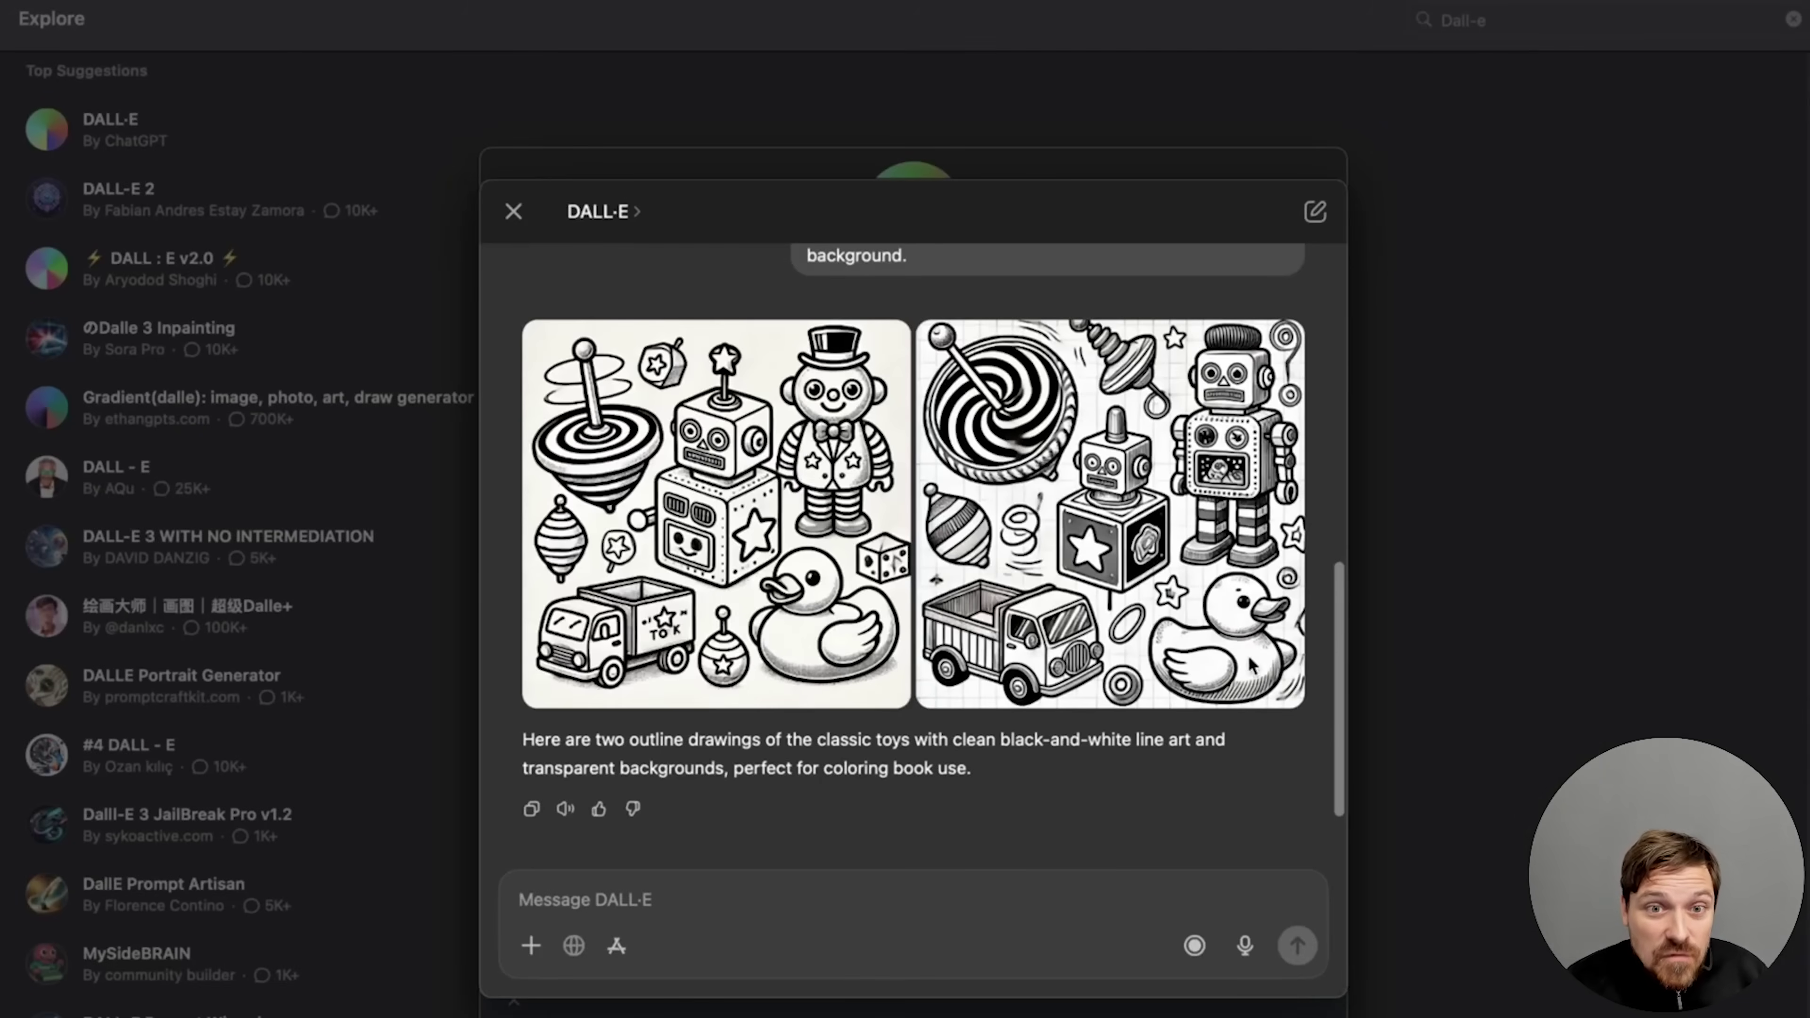
- Review the two classic-toys outlines, then resize the new toys drawing on page 2
drag(1339, 662, 1333, 601)
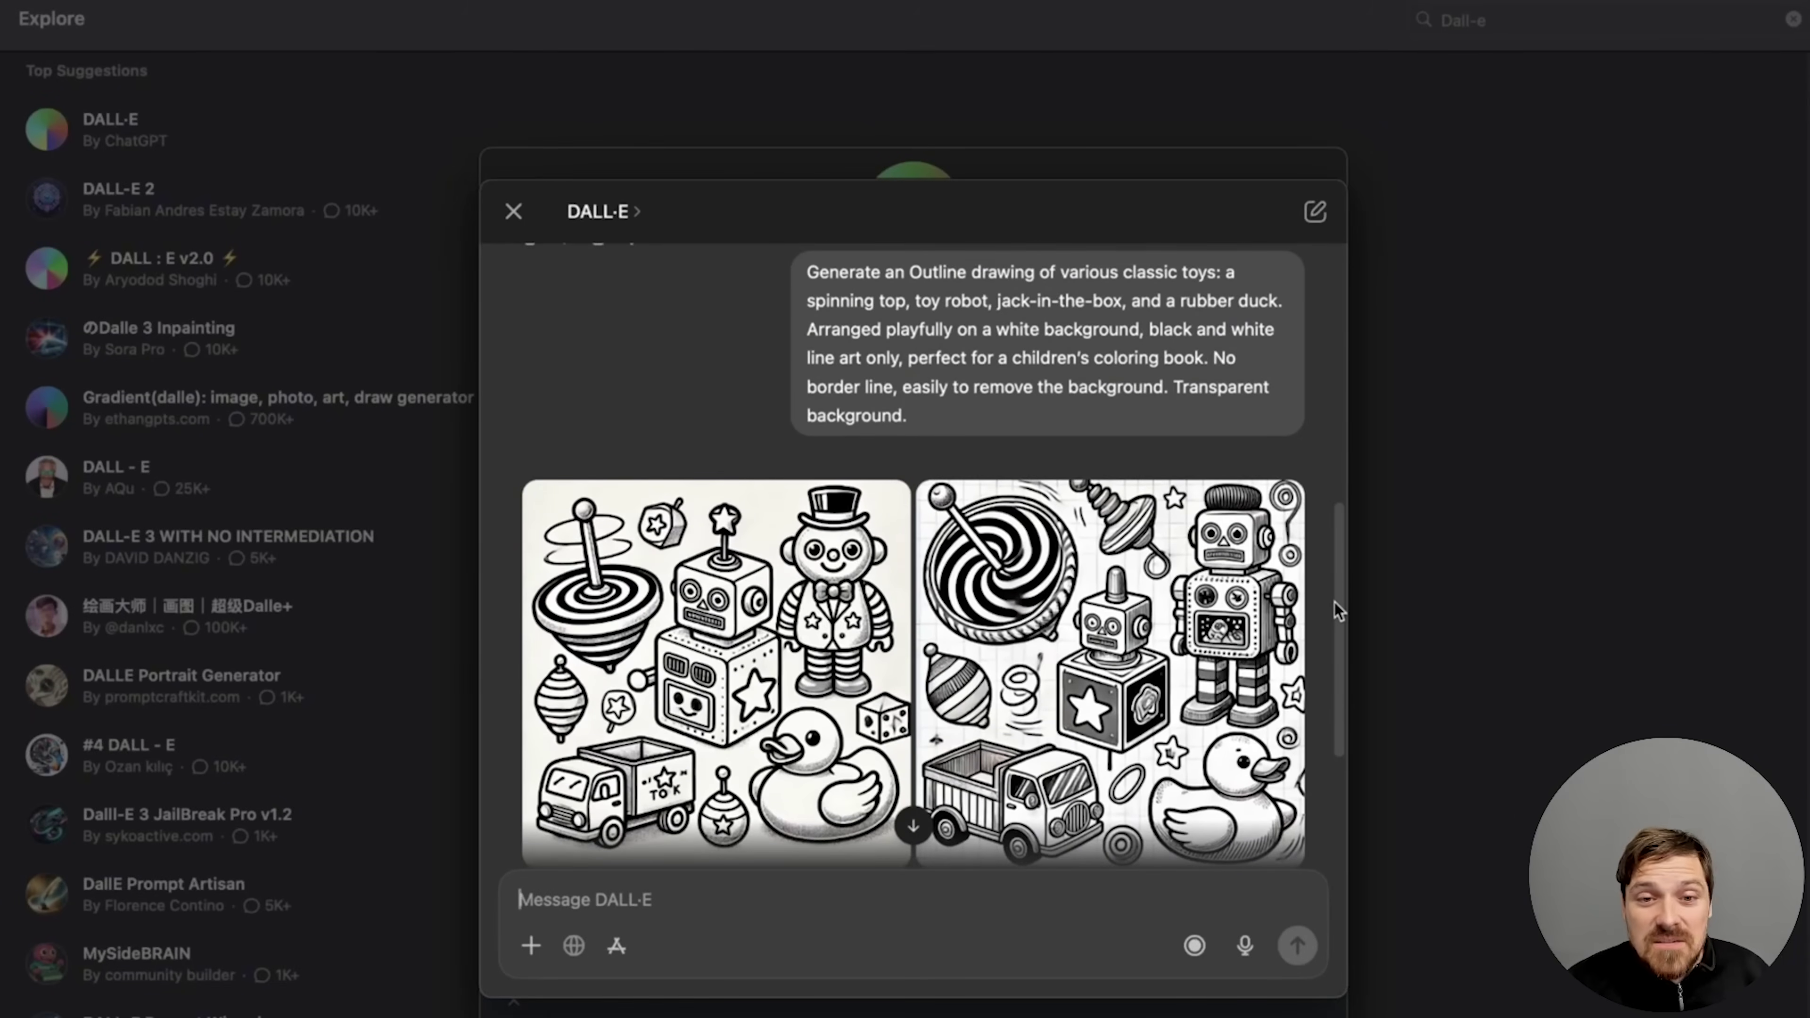
drag(1335, 602, 1333, 648)
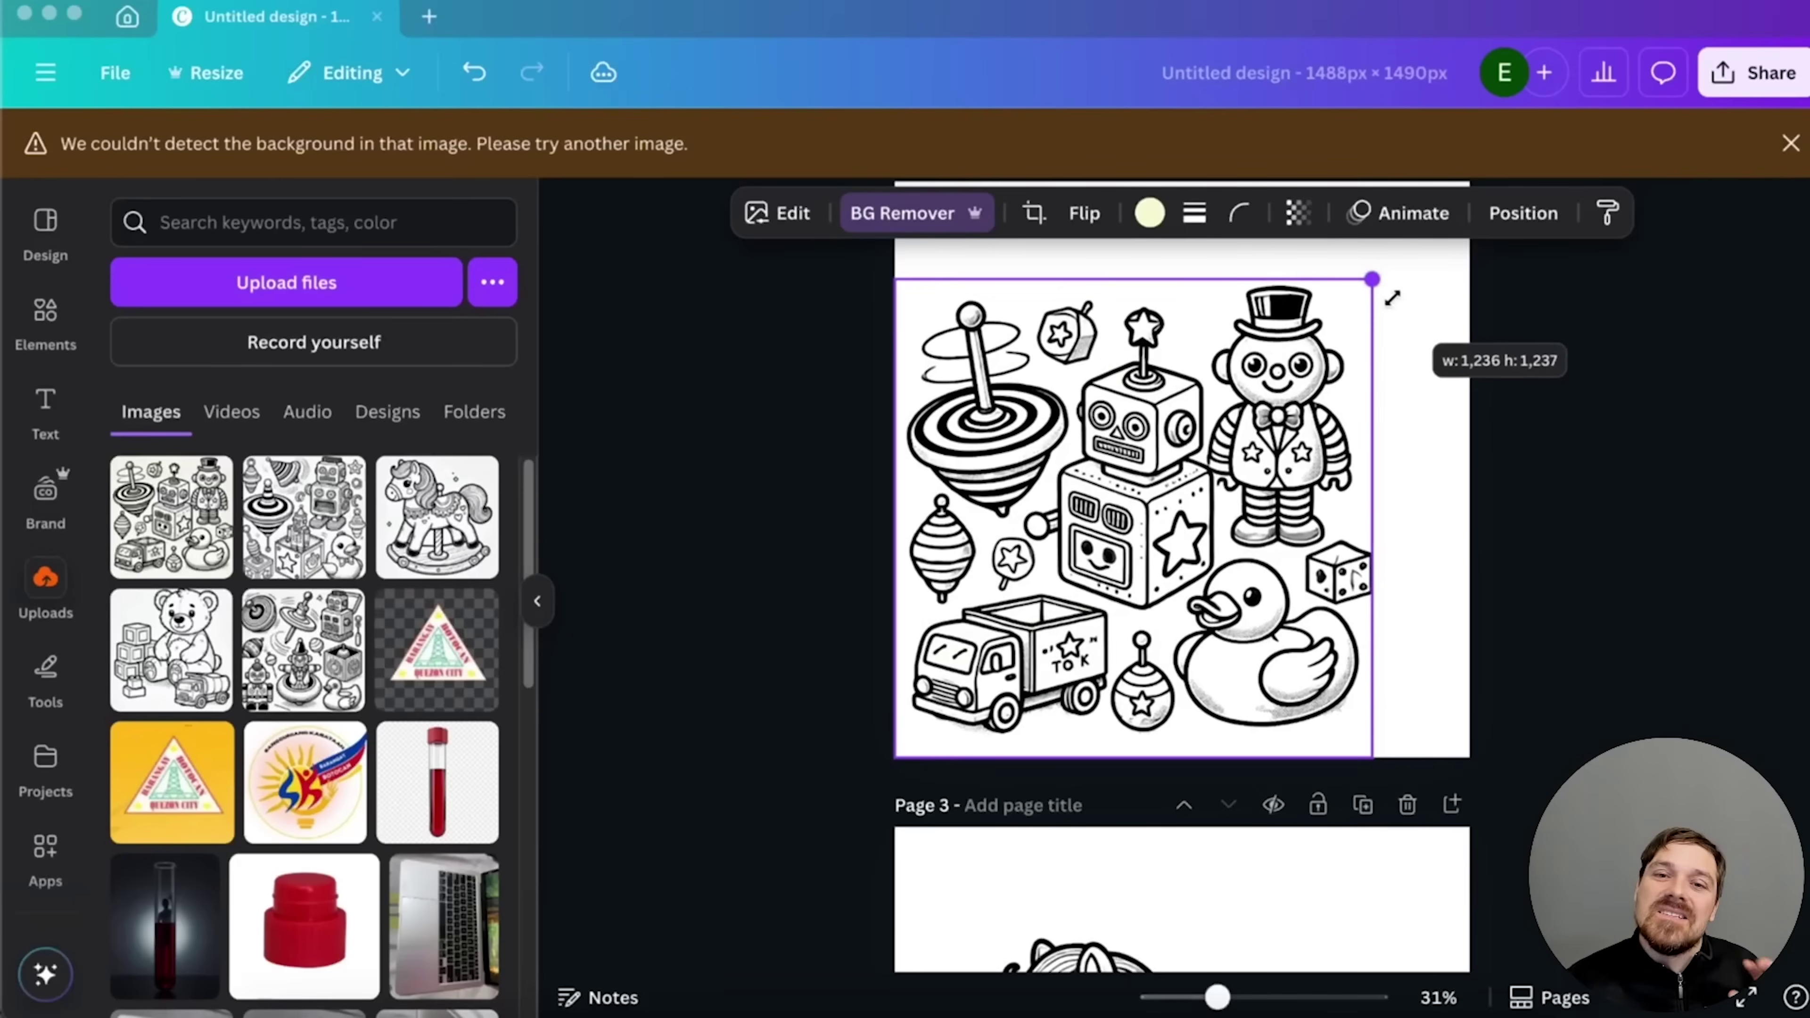
drag(1386, 291, 1394, 299)
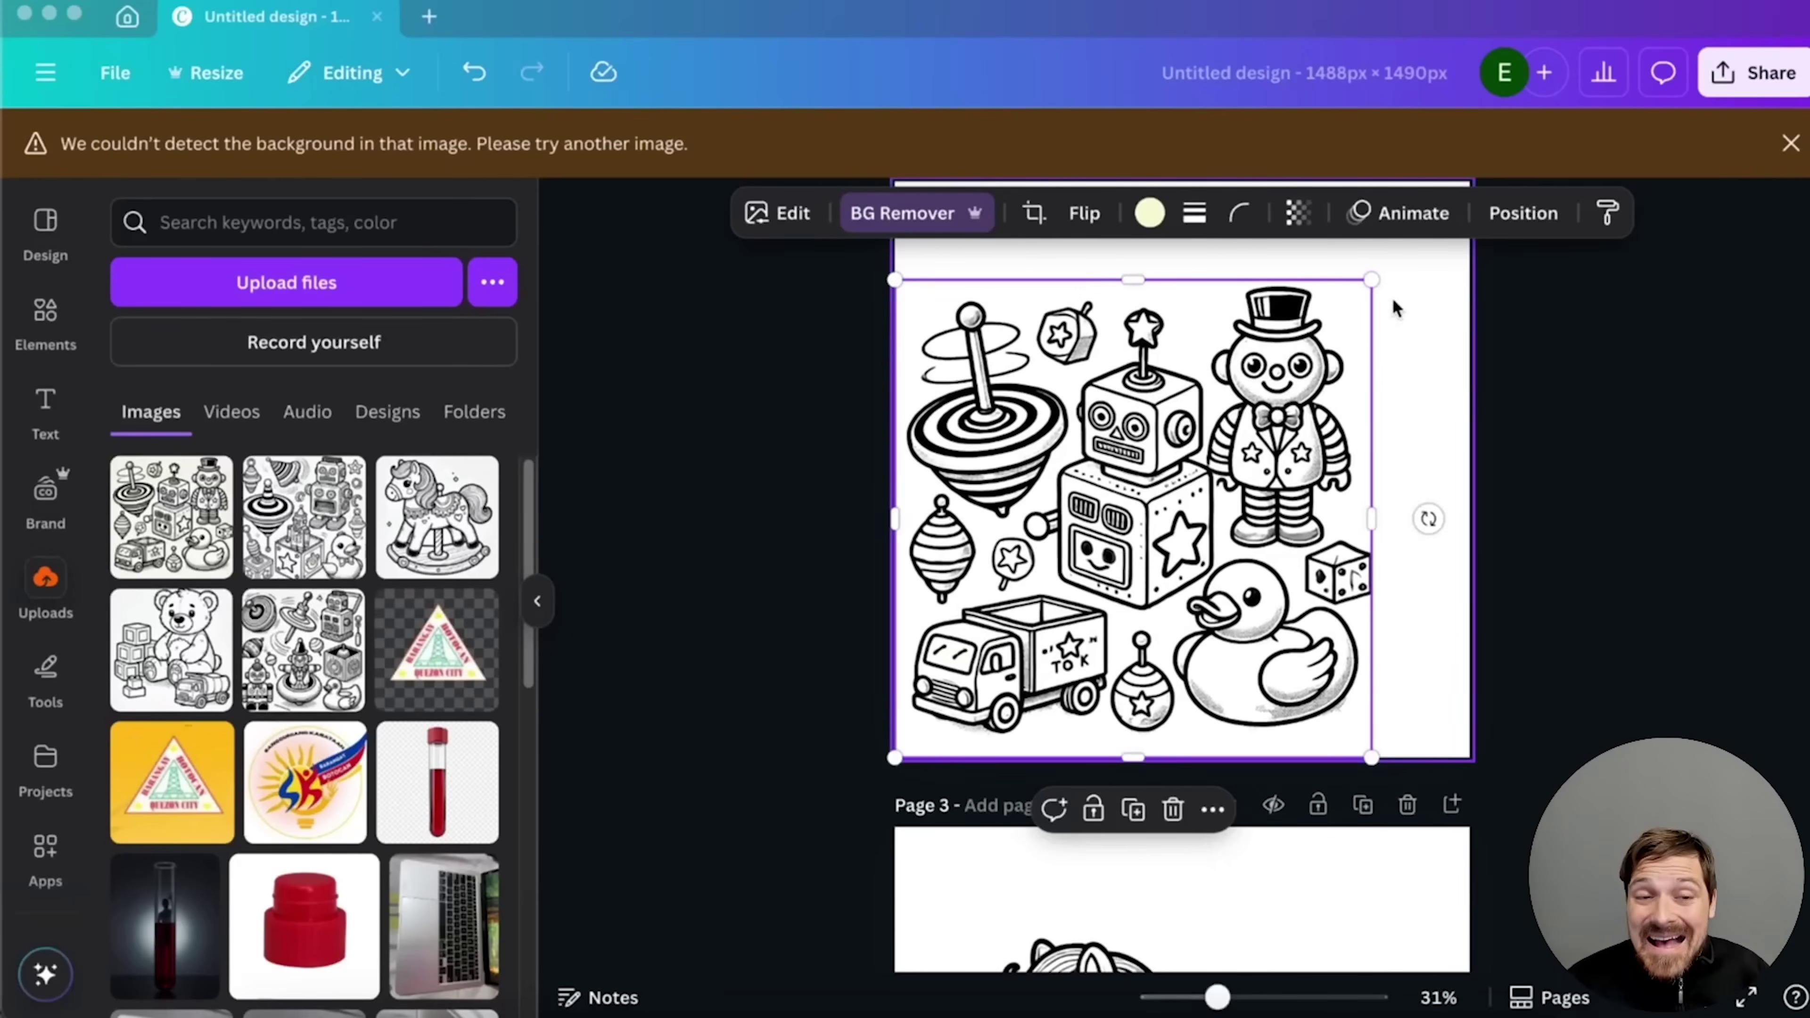
- Centre the toys drawing horizontally on page 2 and enlarge it slightly around its centre
drag(1317, 427, 1366, 426)
click(1604, 464)
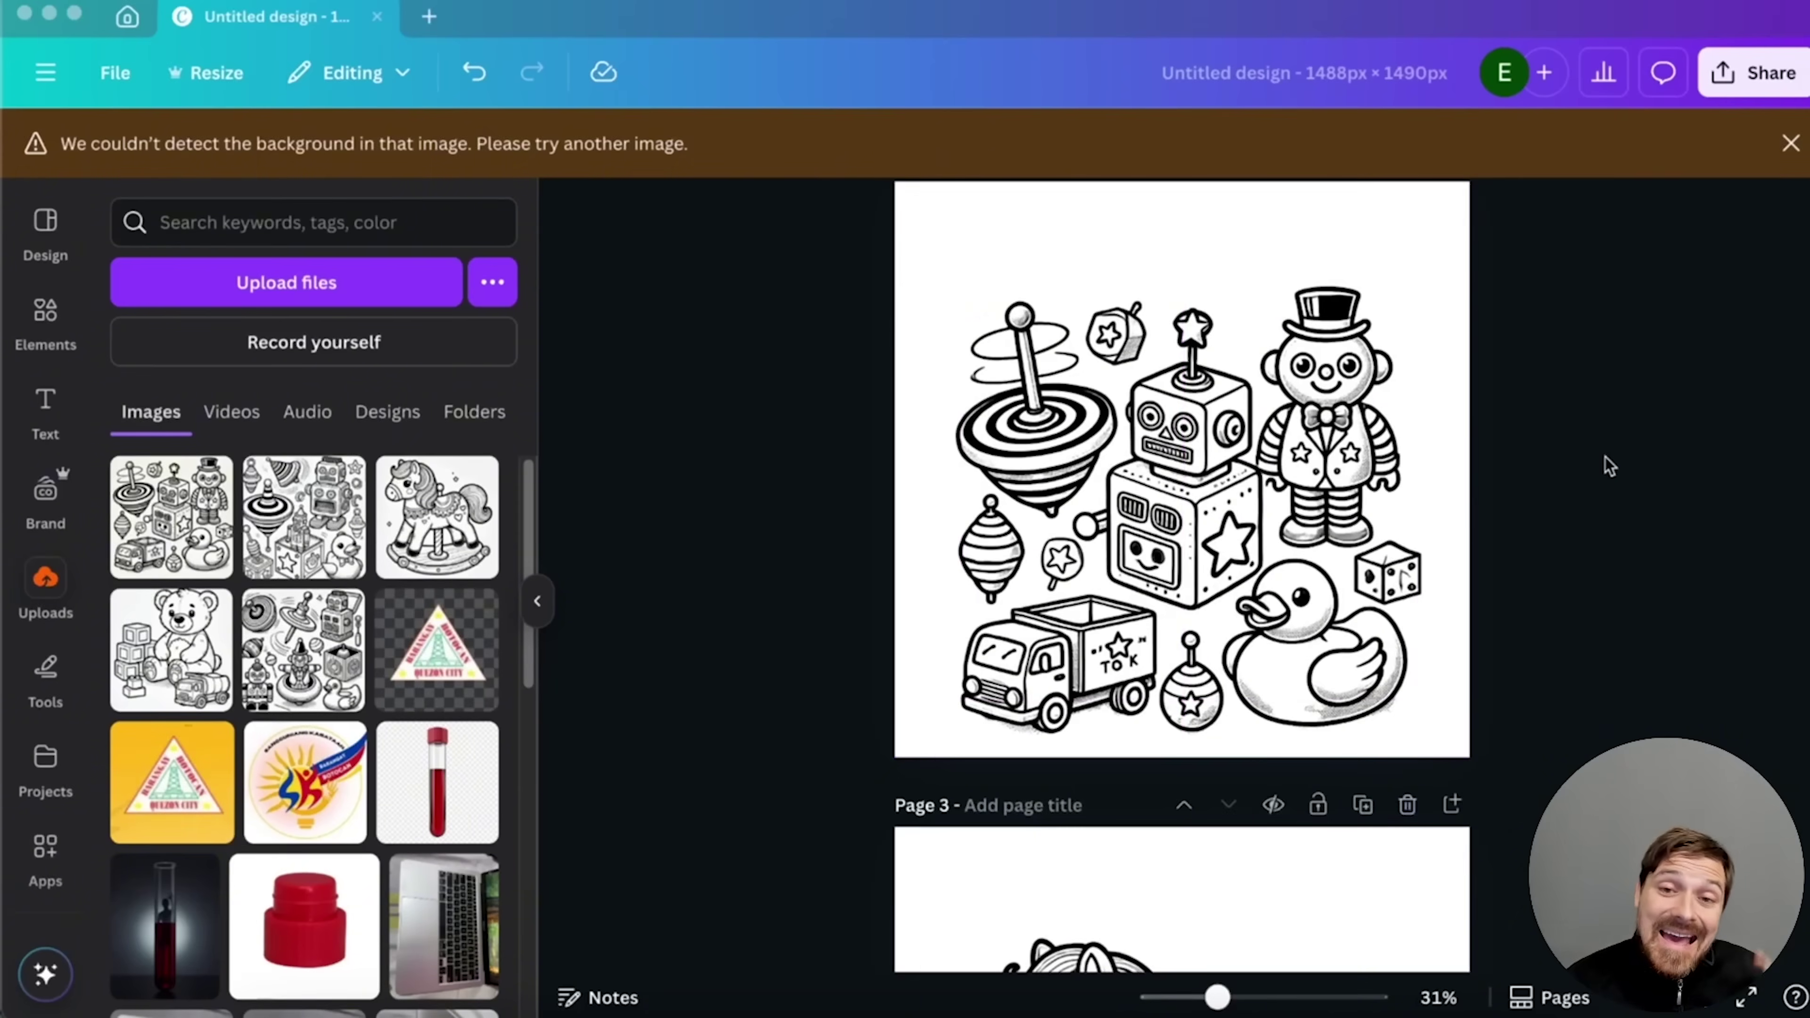
scroll(1609, 464, up, 9)
scroll(1604, 457, down, 9)
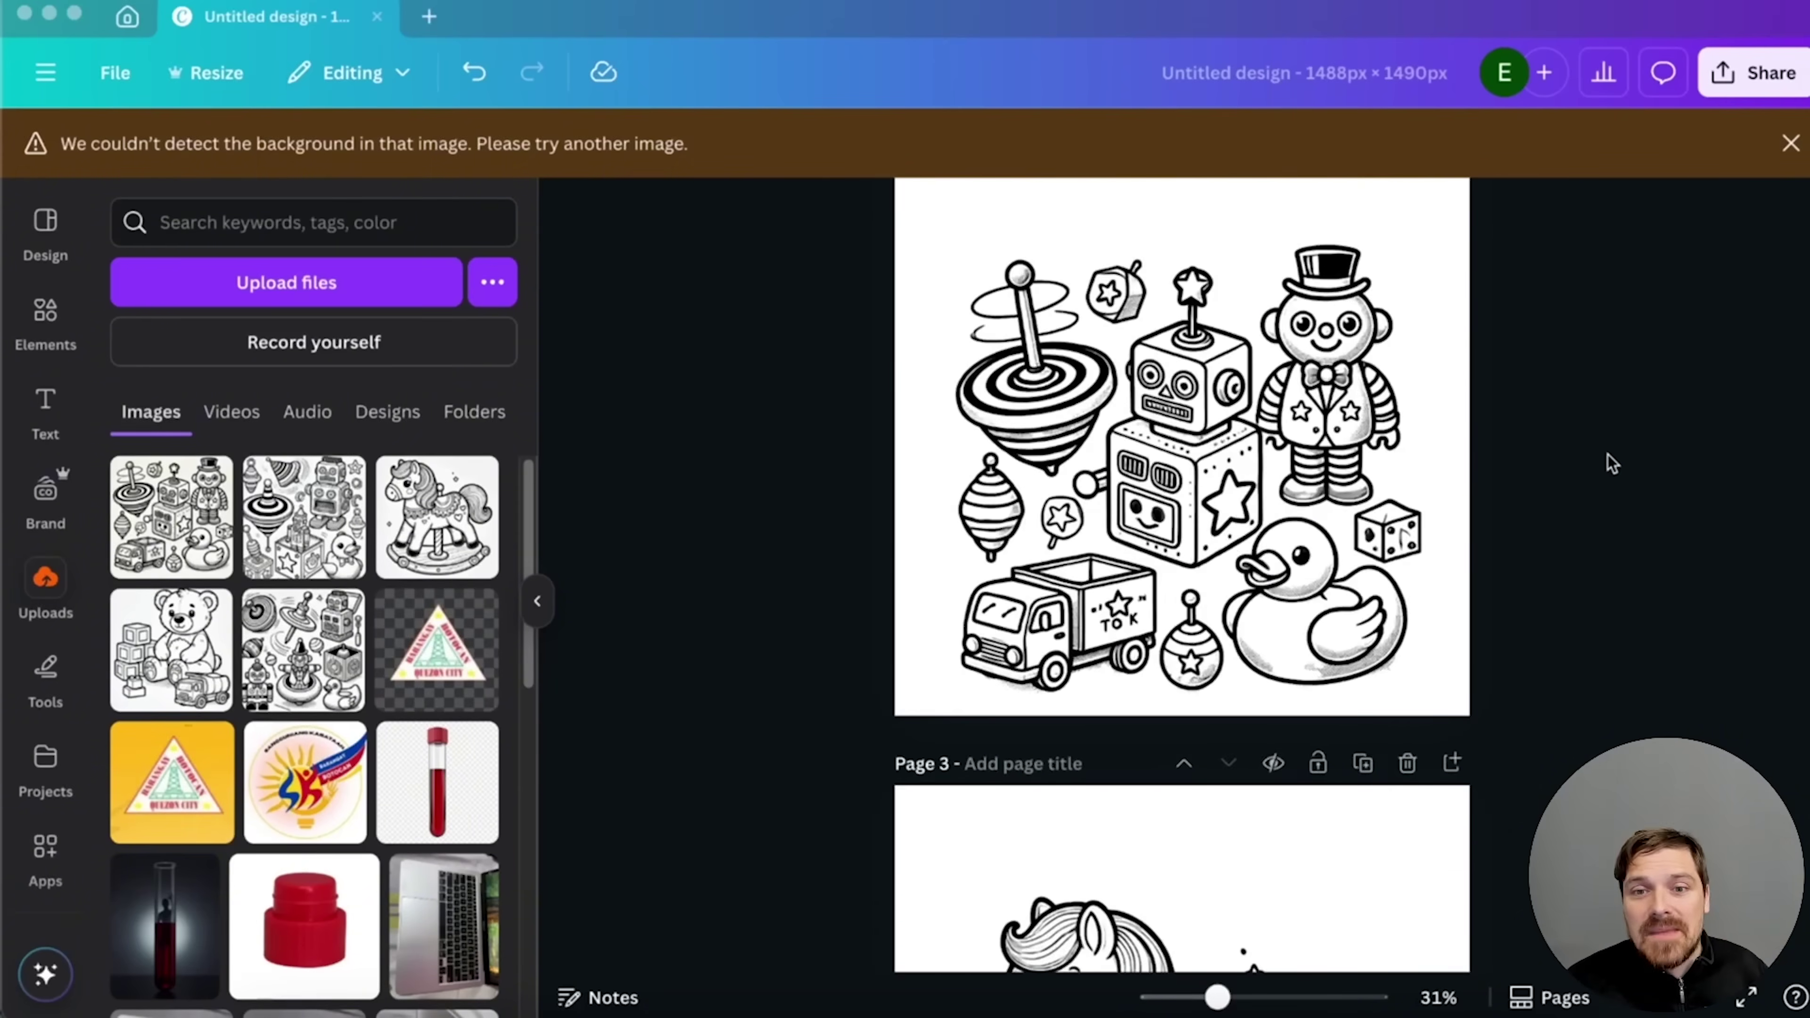
scroll(1600, 463, up, 5)
click(1400, 508)
drag(1406, 496, 1428, 485)
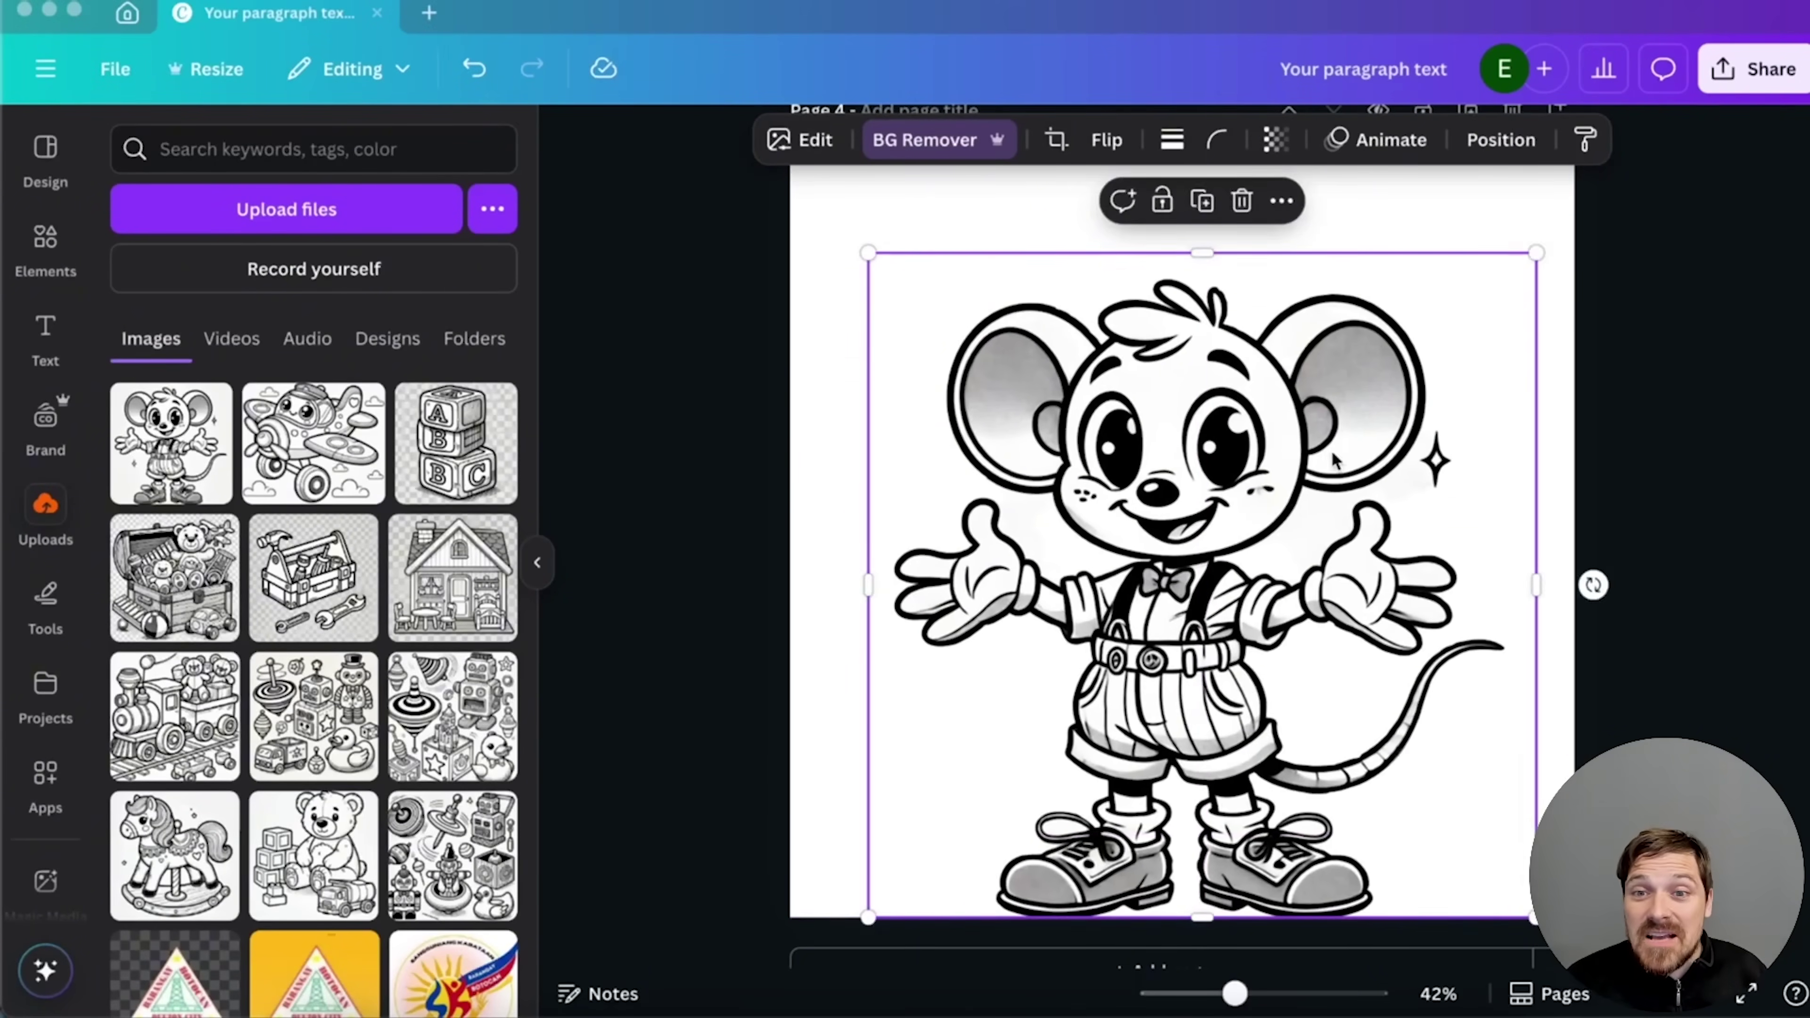
scroll(961, 906, down, 1)
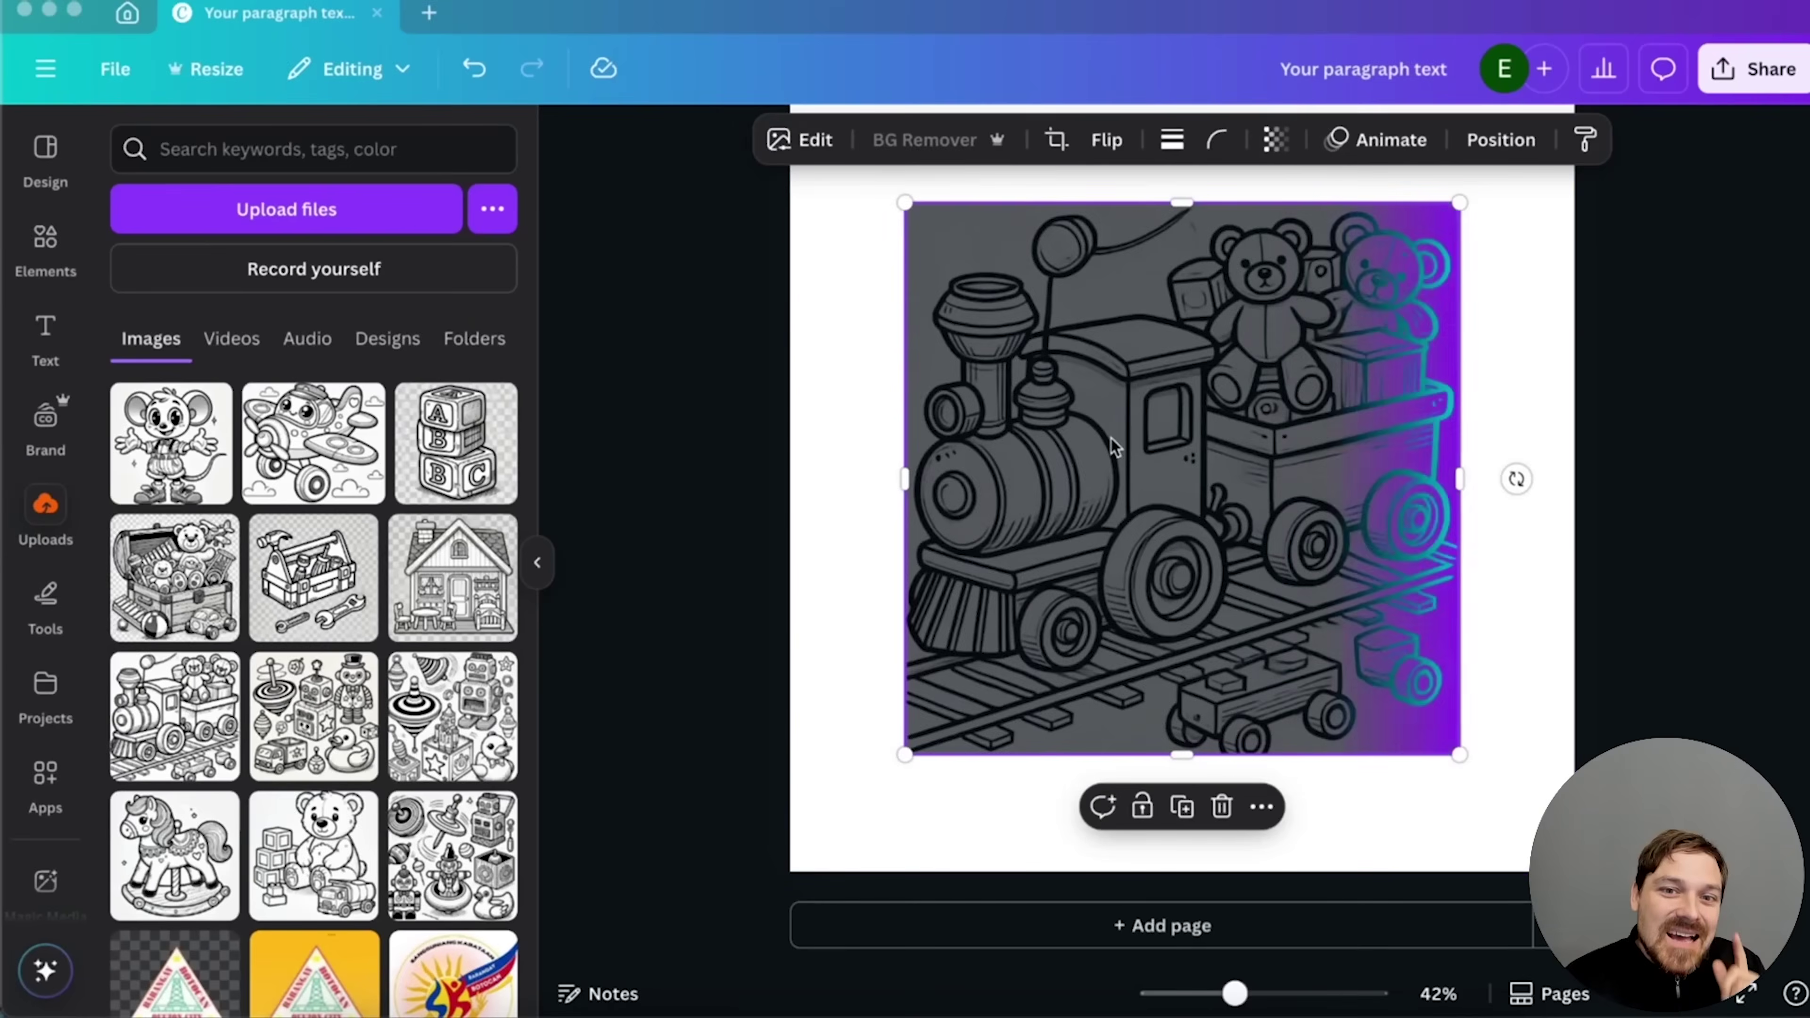
click(818, 786)
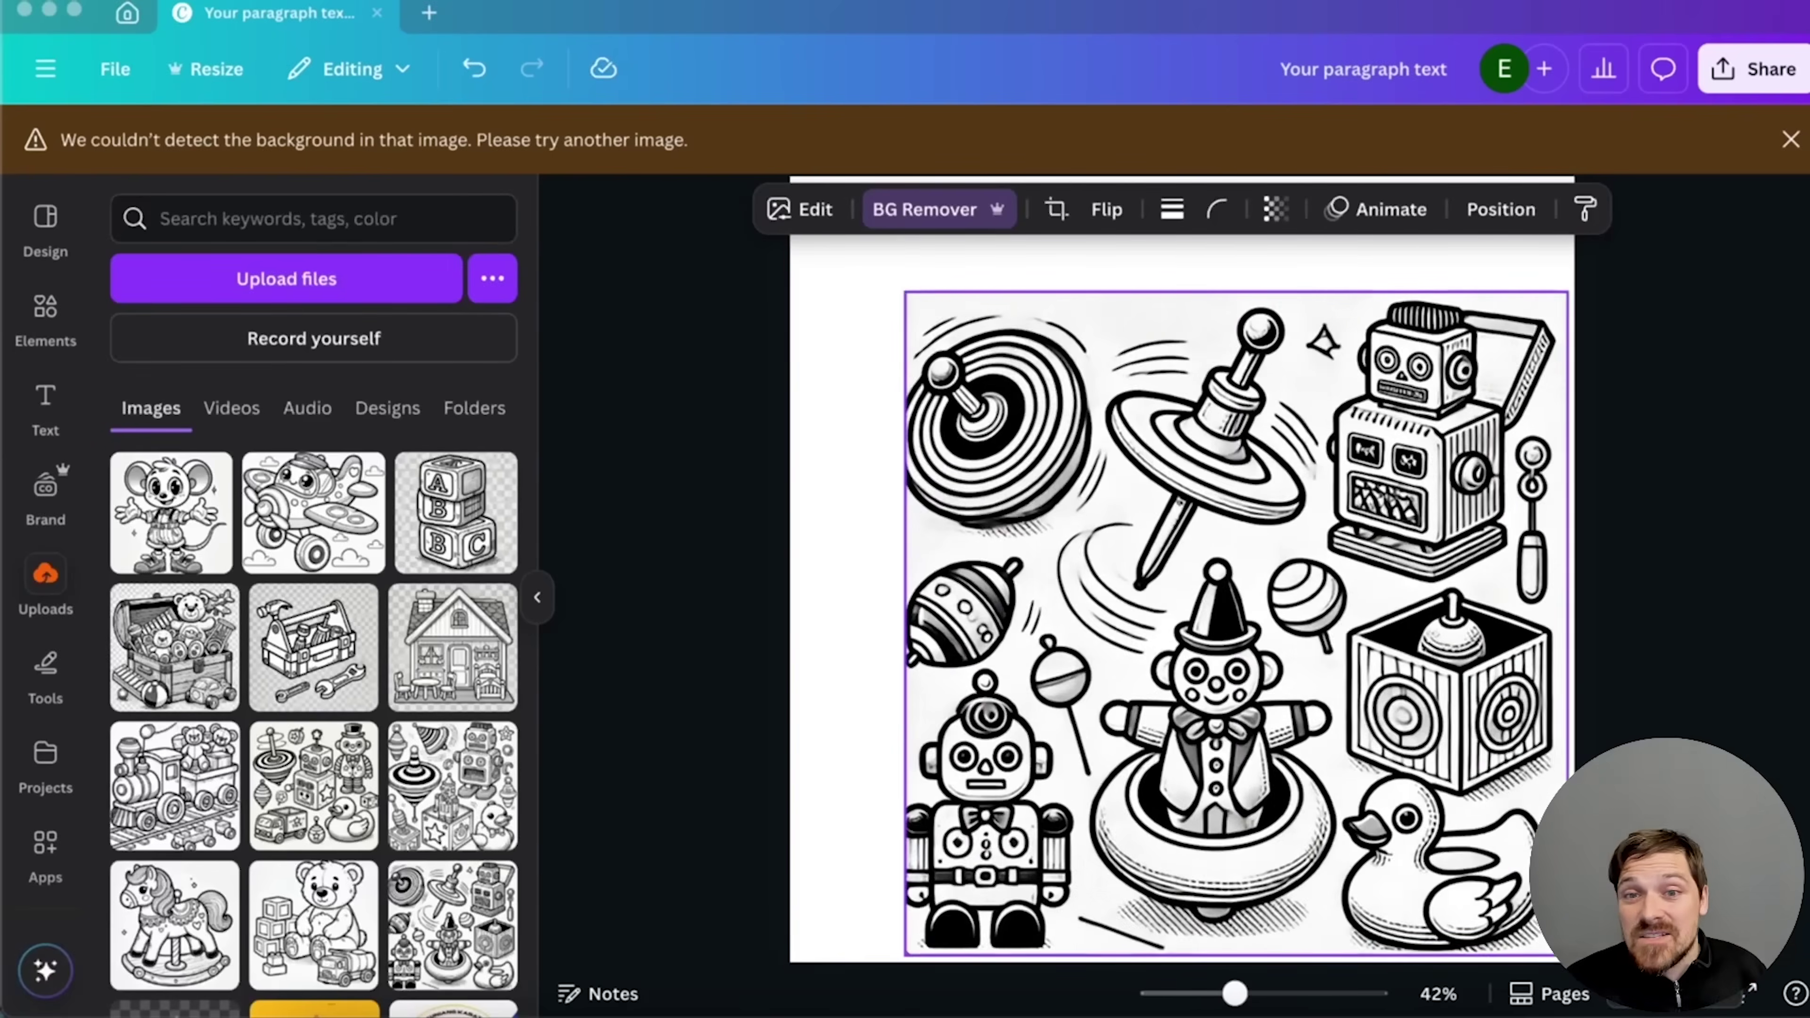
click(46, 314)
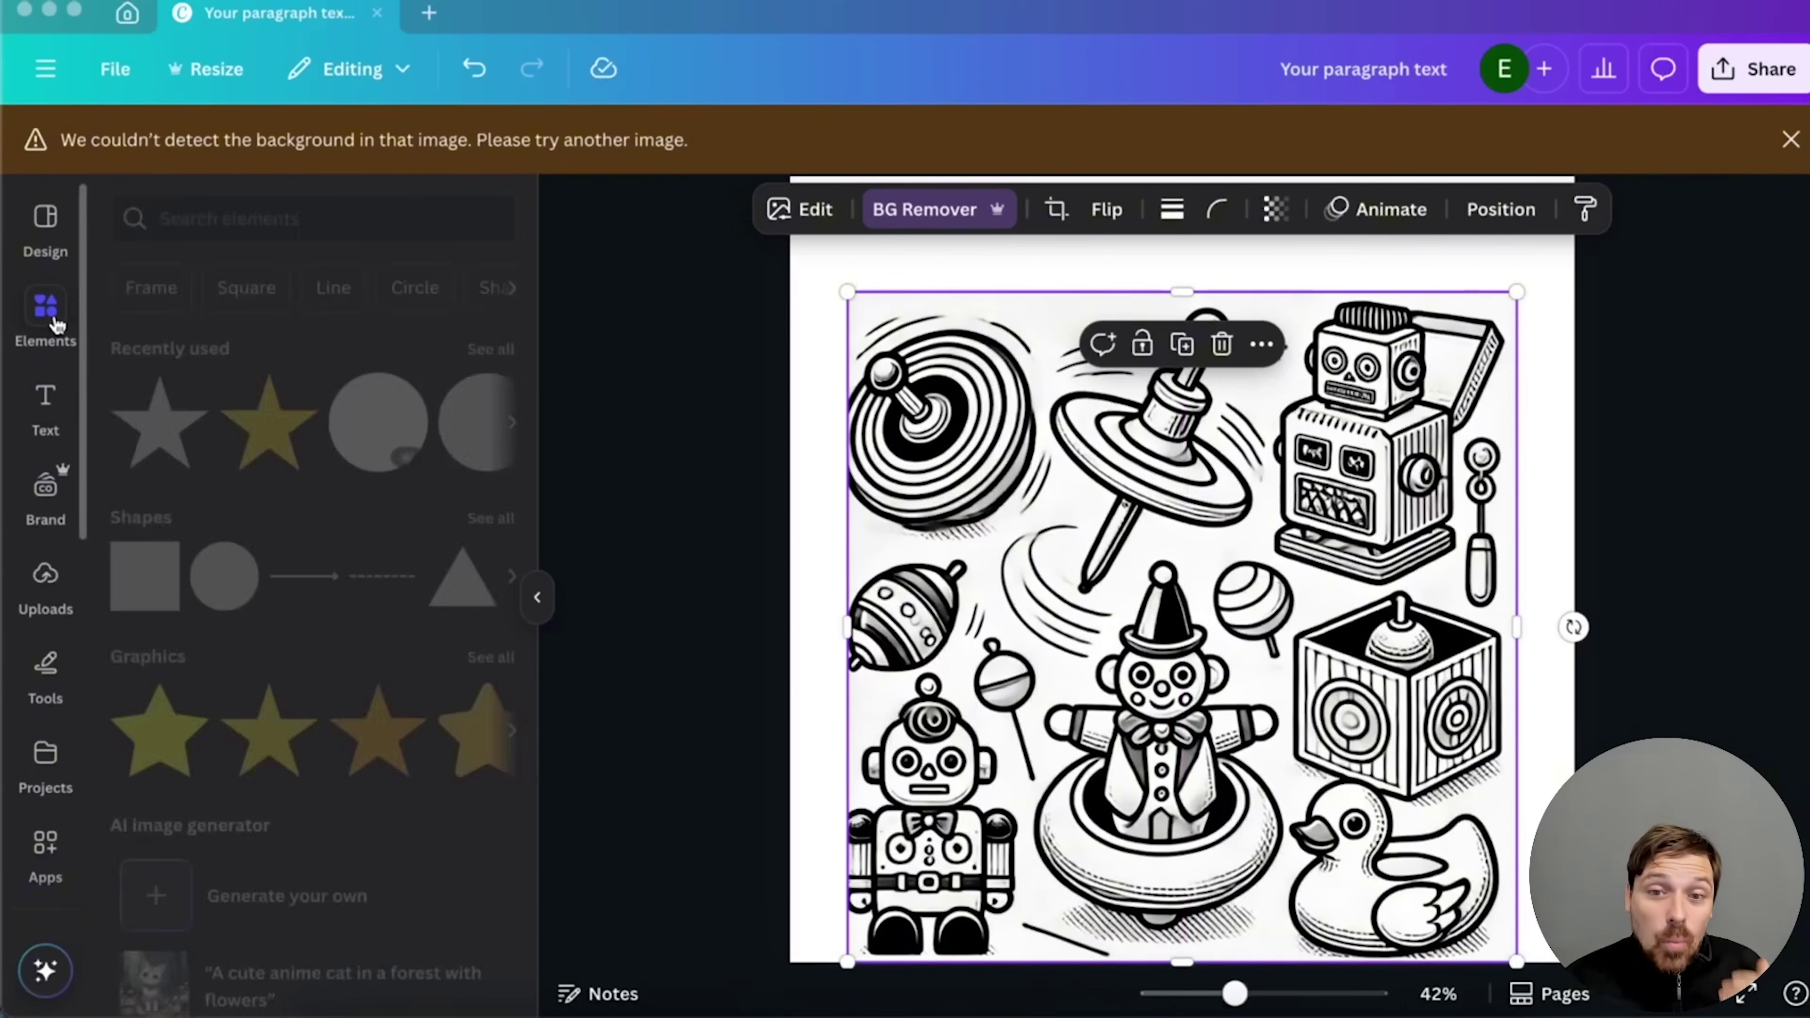
drag(1500, 380, 1540, 363)
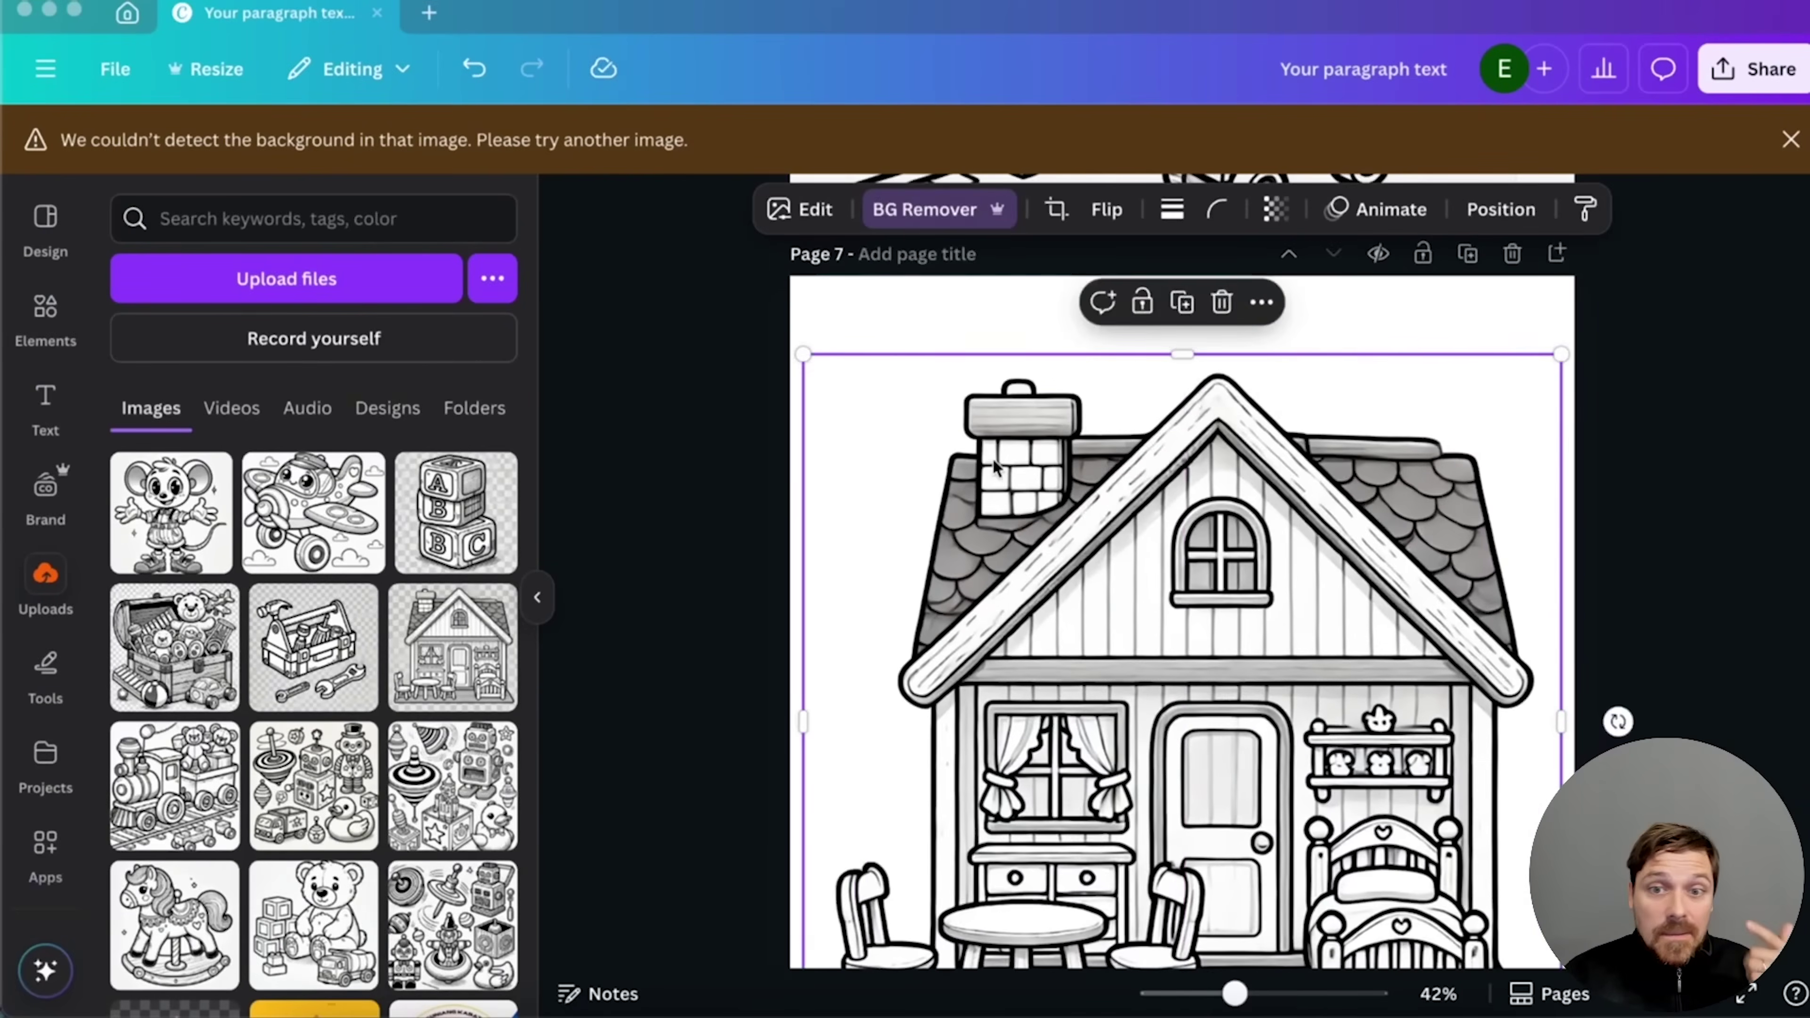
- Enlarge the toy-chest and airplane images until each nearly fills its page
scroll(995, 467, down, 3)
key(Escape)
scroll(995, 467, up, 2)
scroll(995, 467, down, 2)
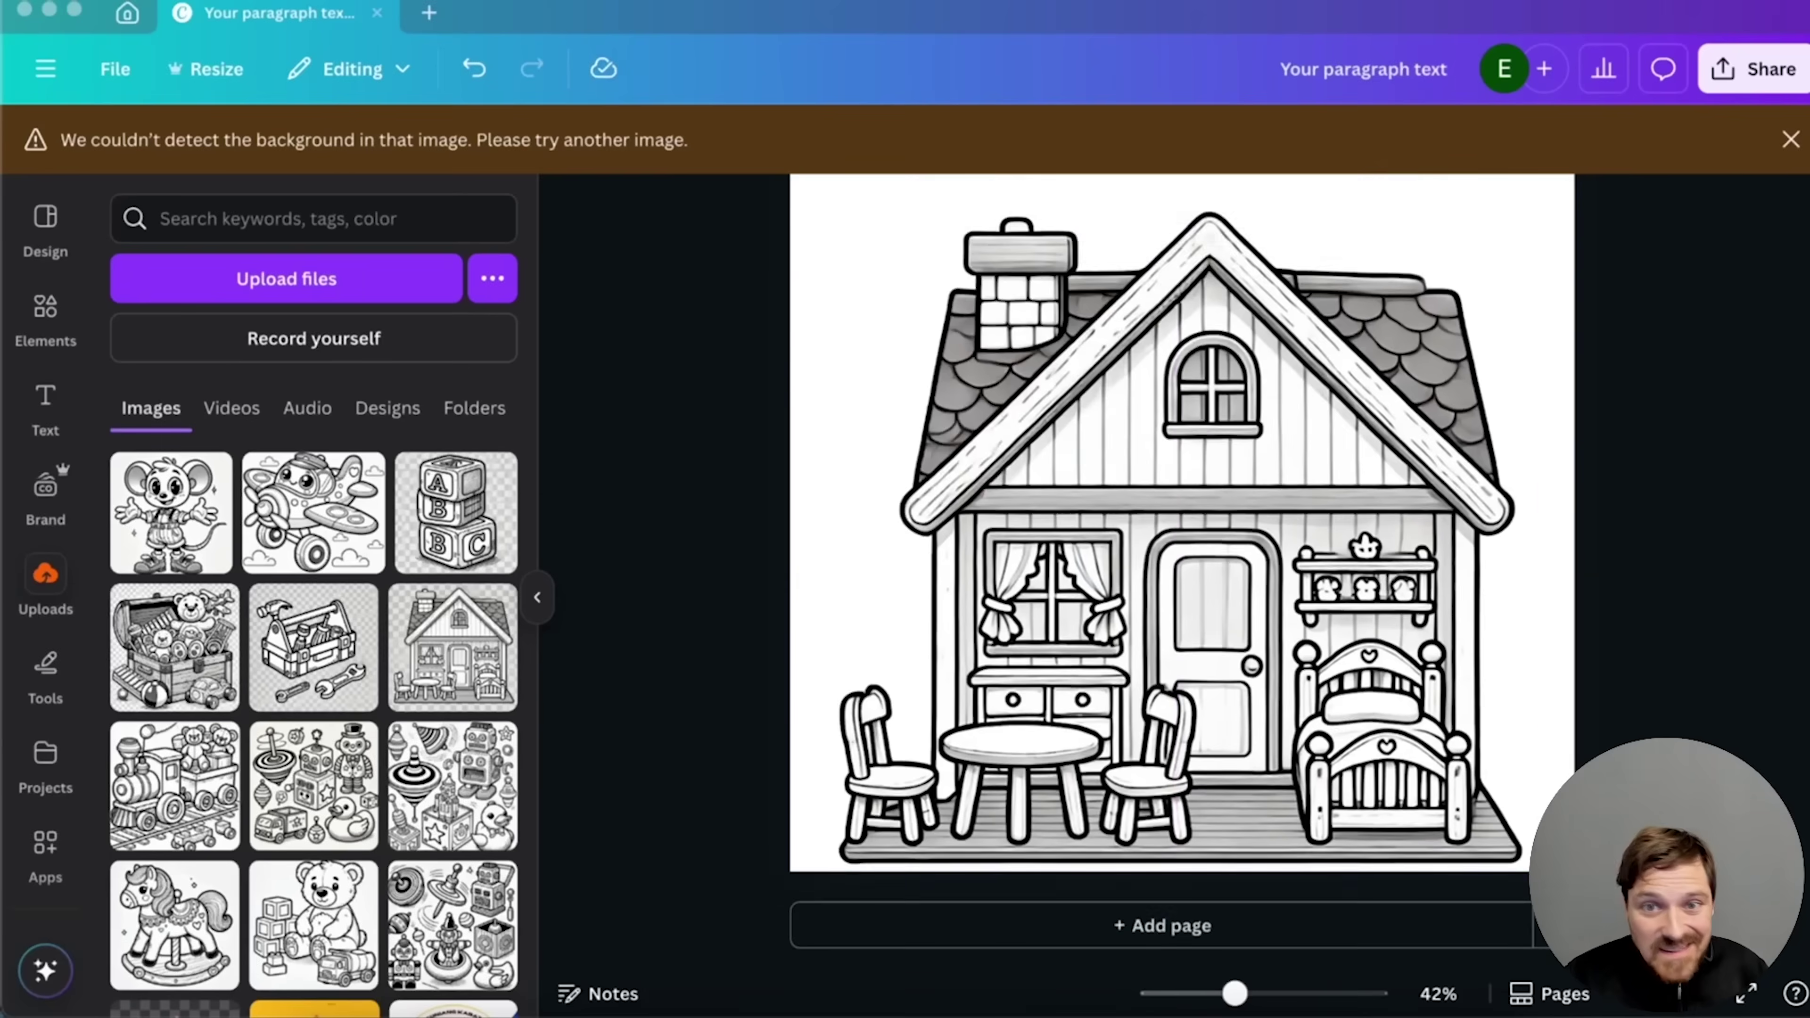
scroll(930, 217, up, 2)
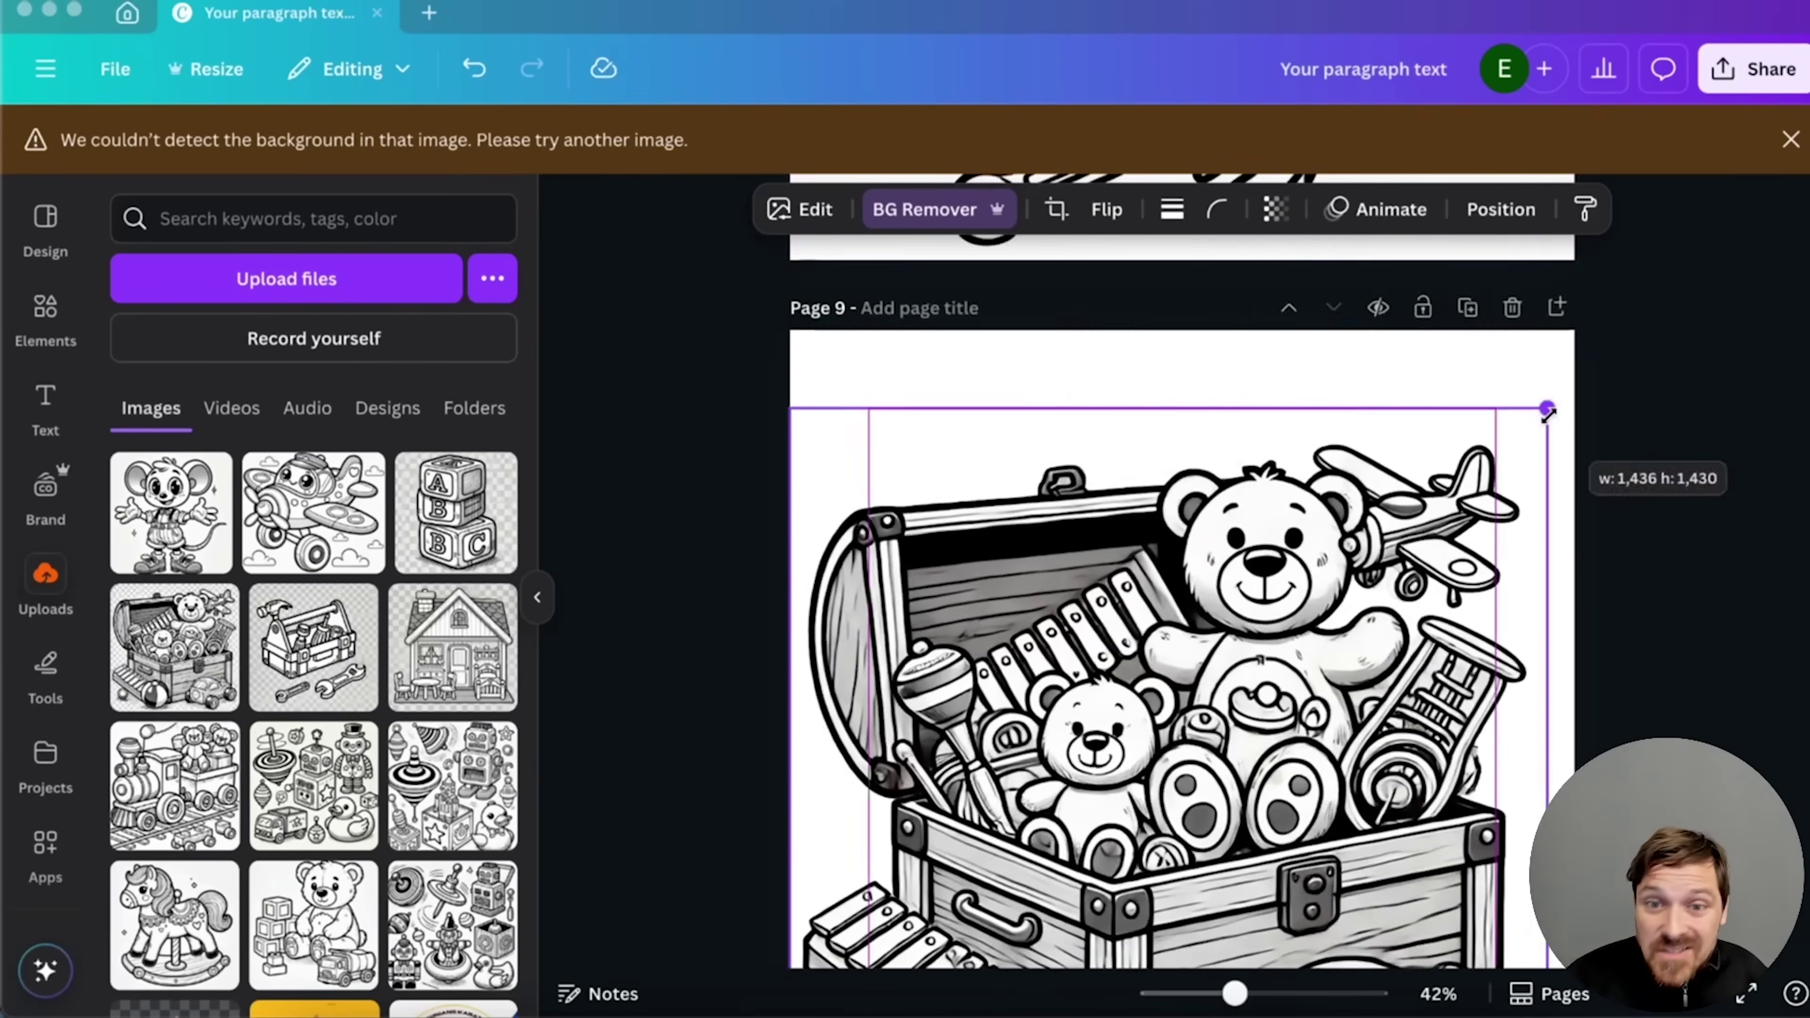
drag(1547, 408, 1547, 146)
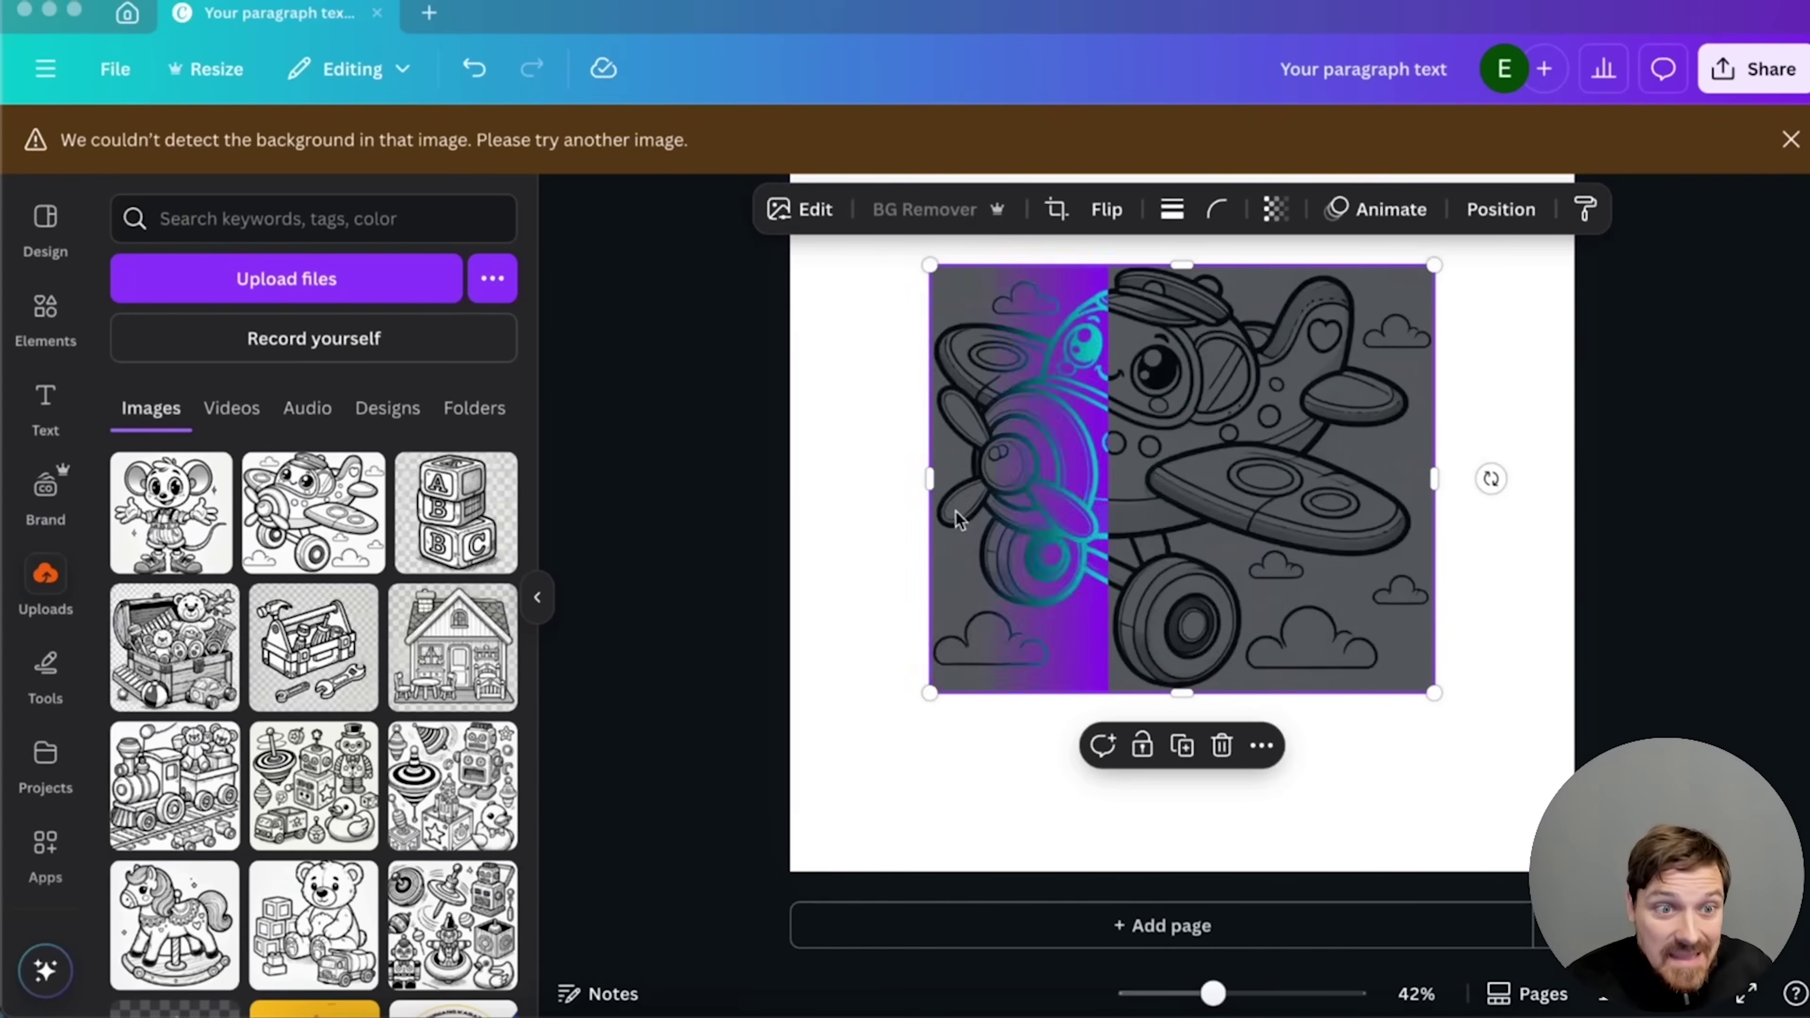
drag(859, 315, 780, 356)
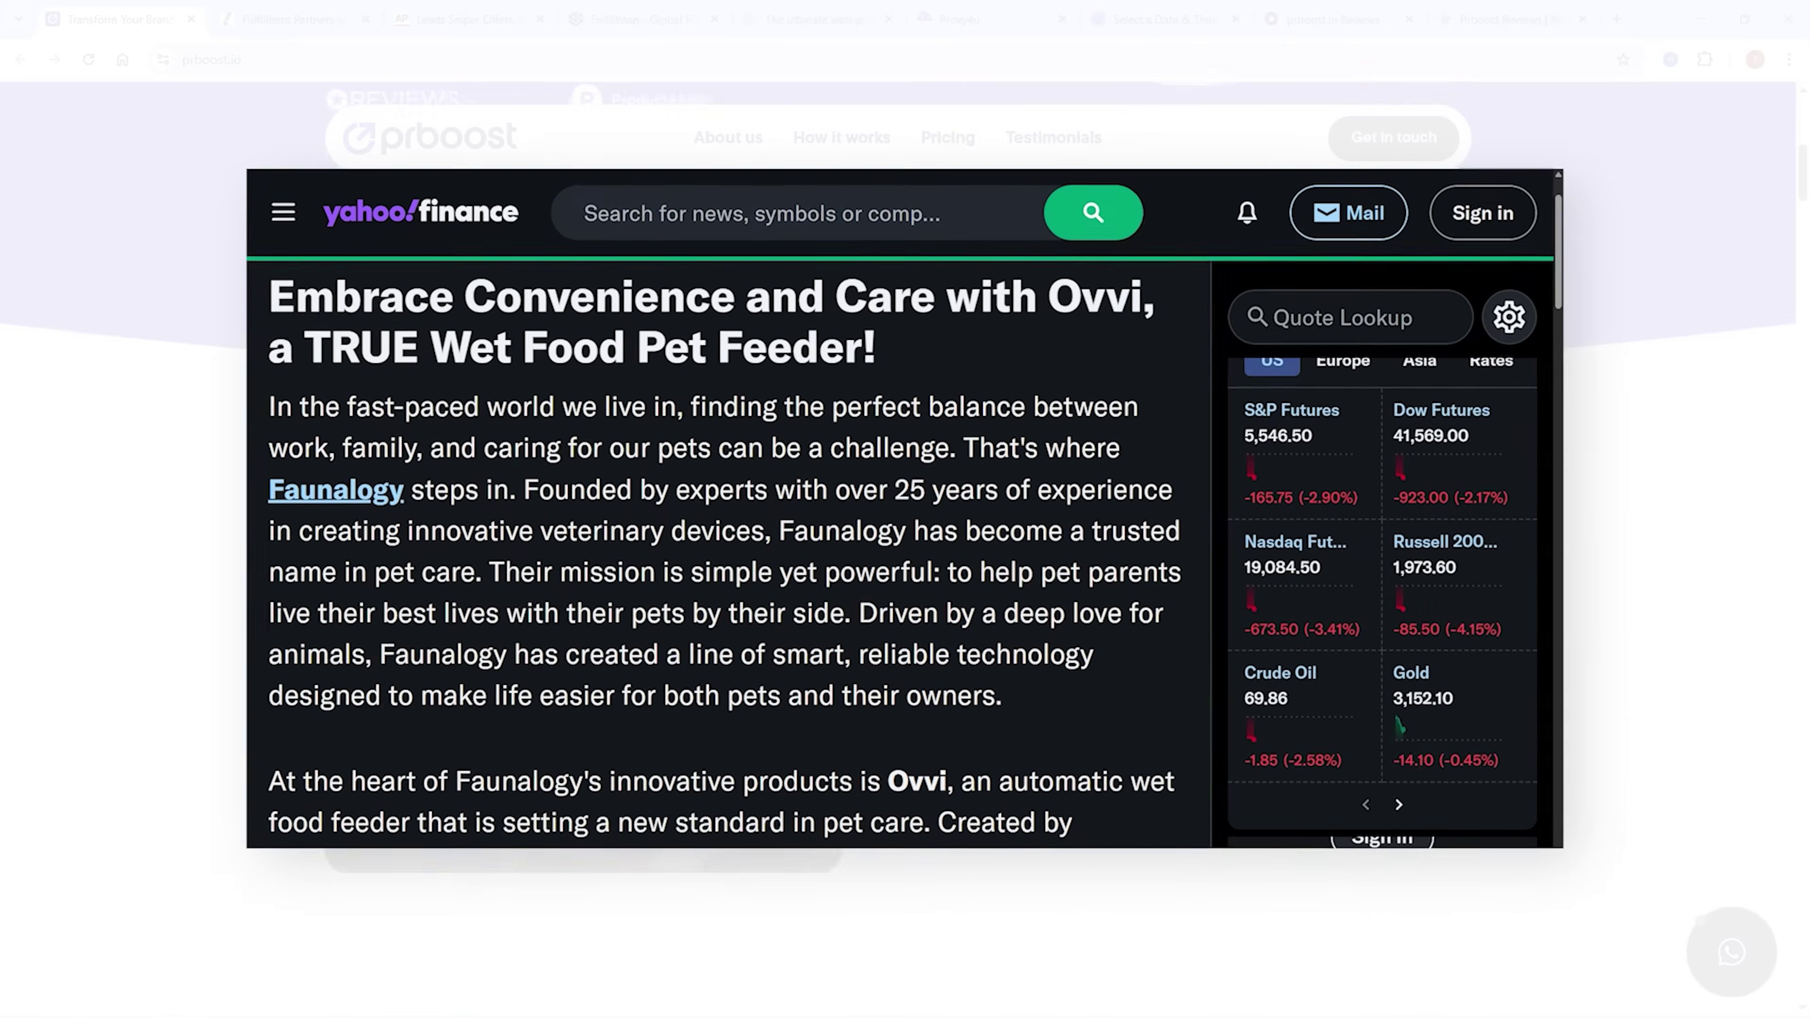
- Scroll through the Leads Sniper news article, the Fulfillman website and the Leads Sniper homepage
scroll(1111, 543, down, 10)
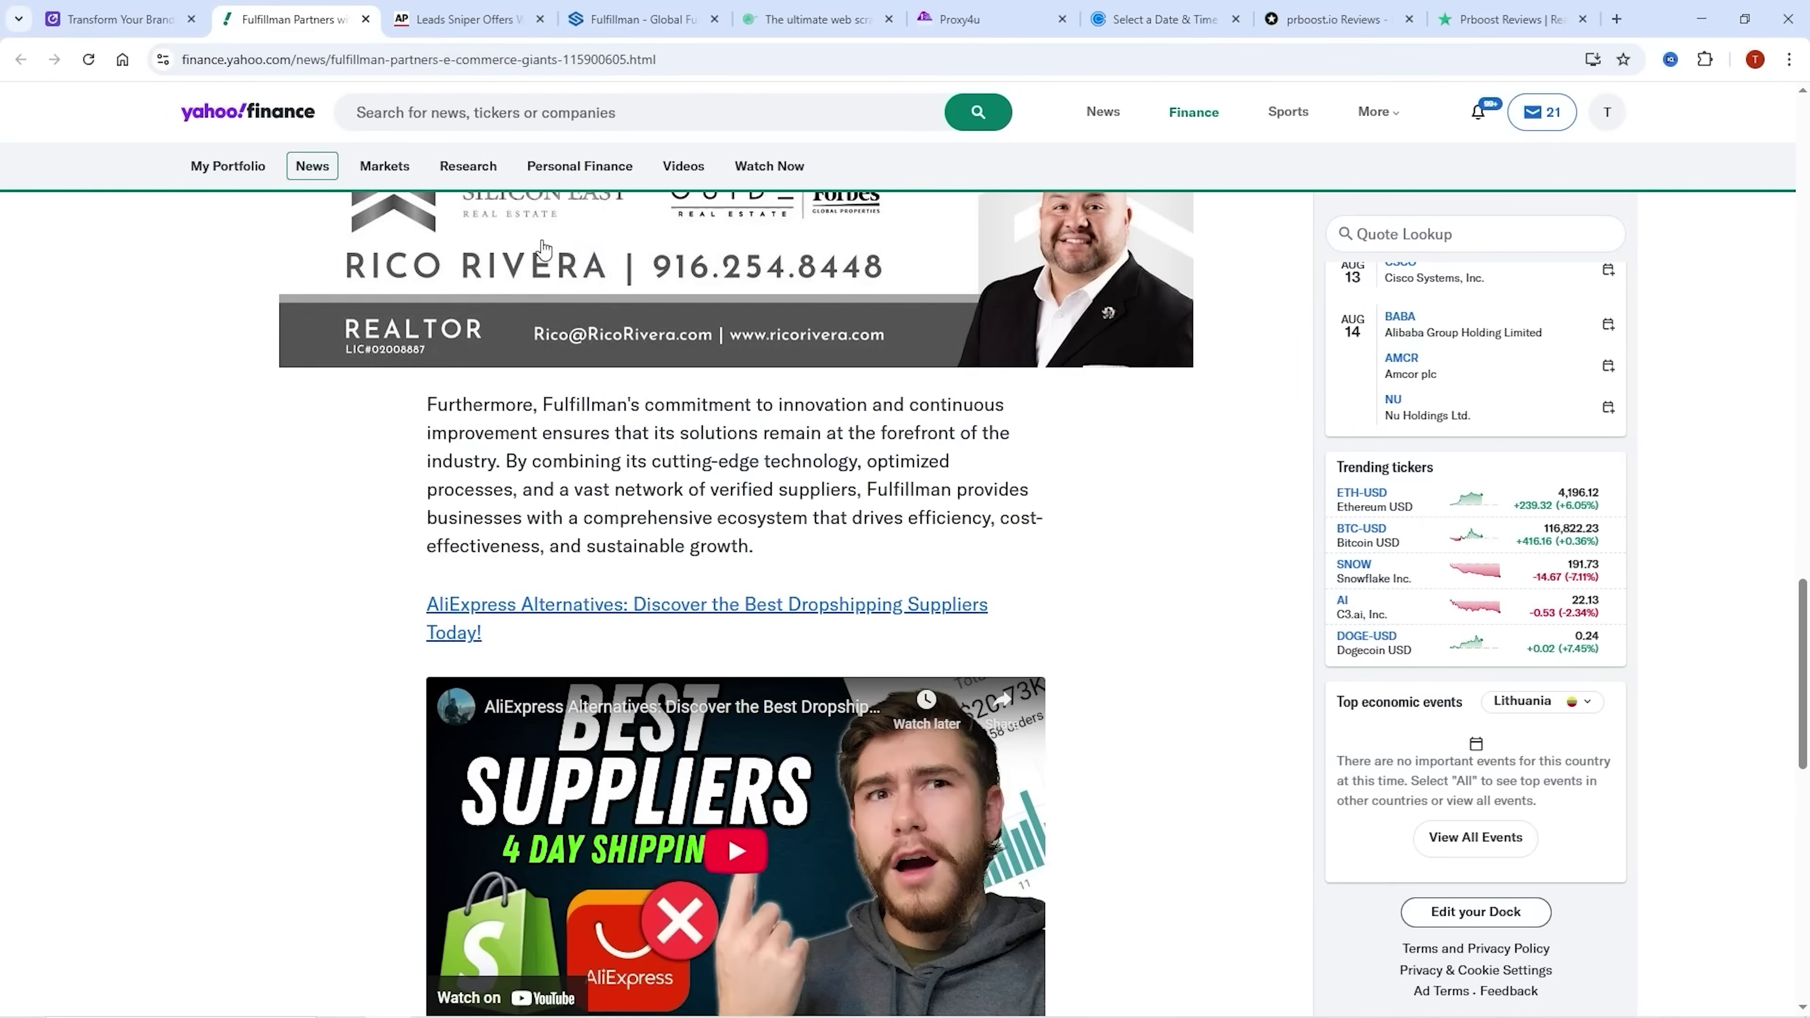
click(463, 19)
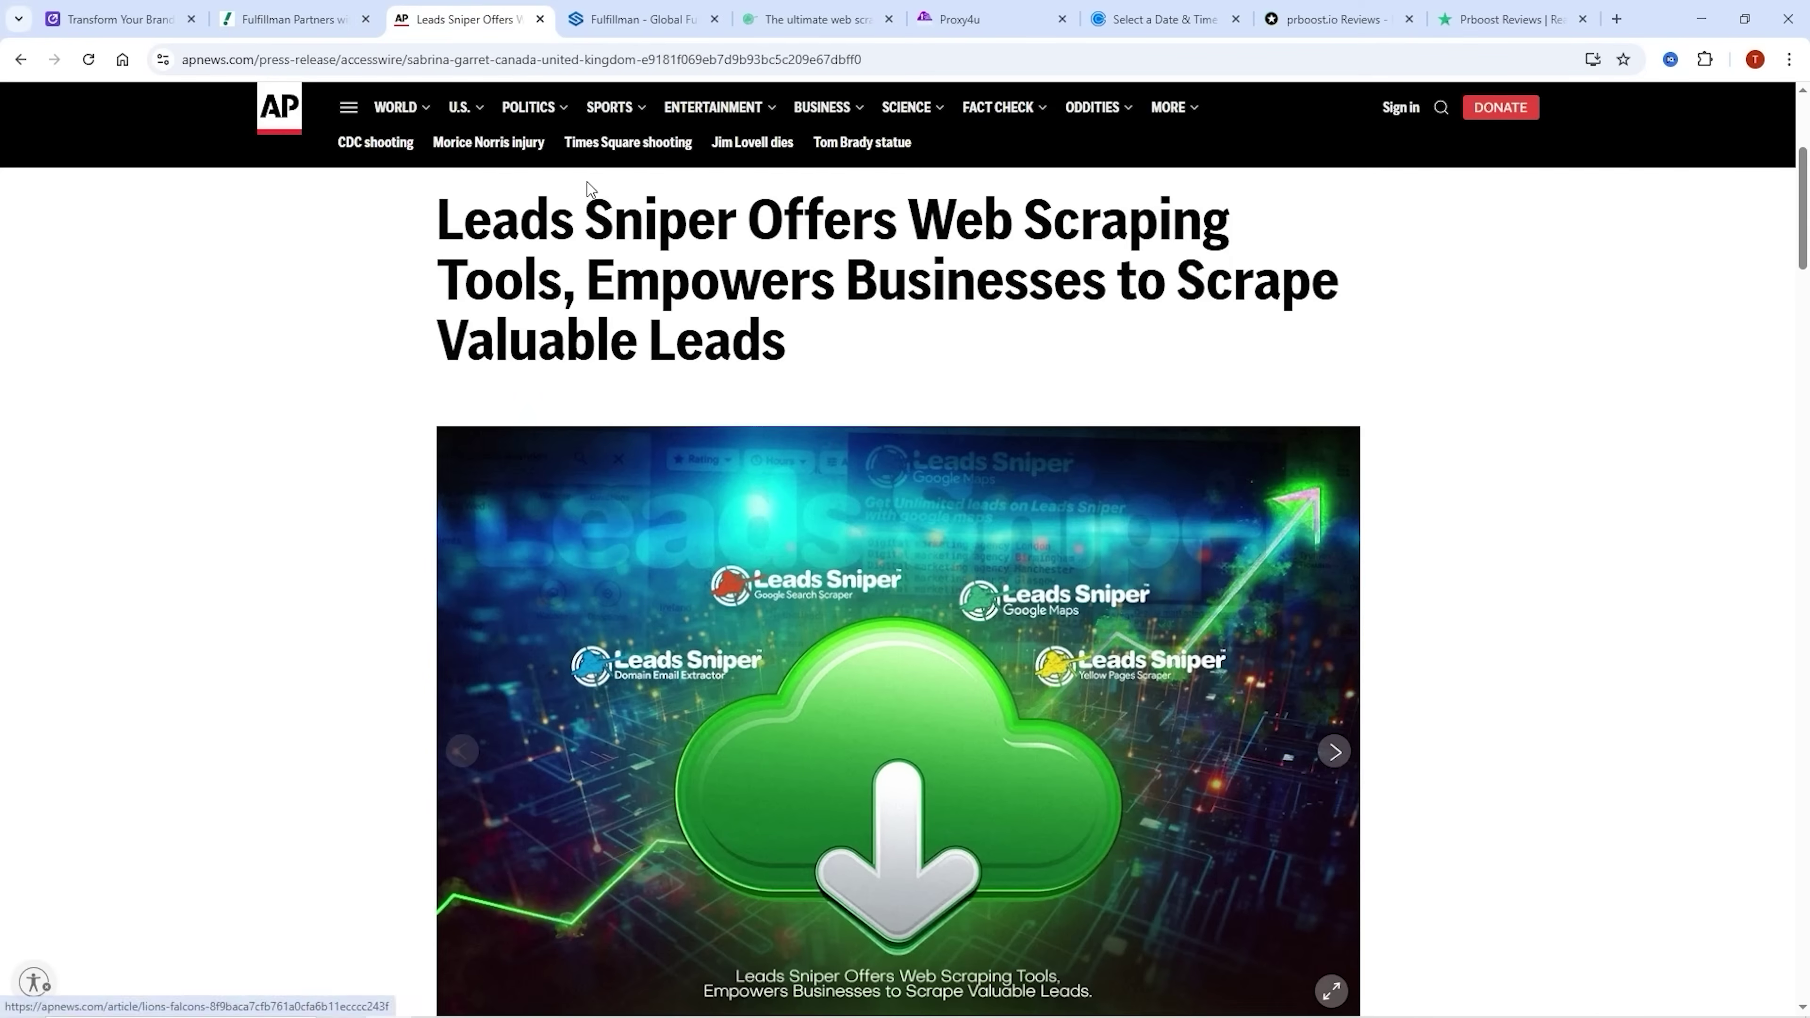
scroll(1492, 451, down, 20)
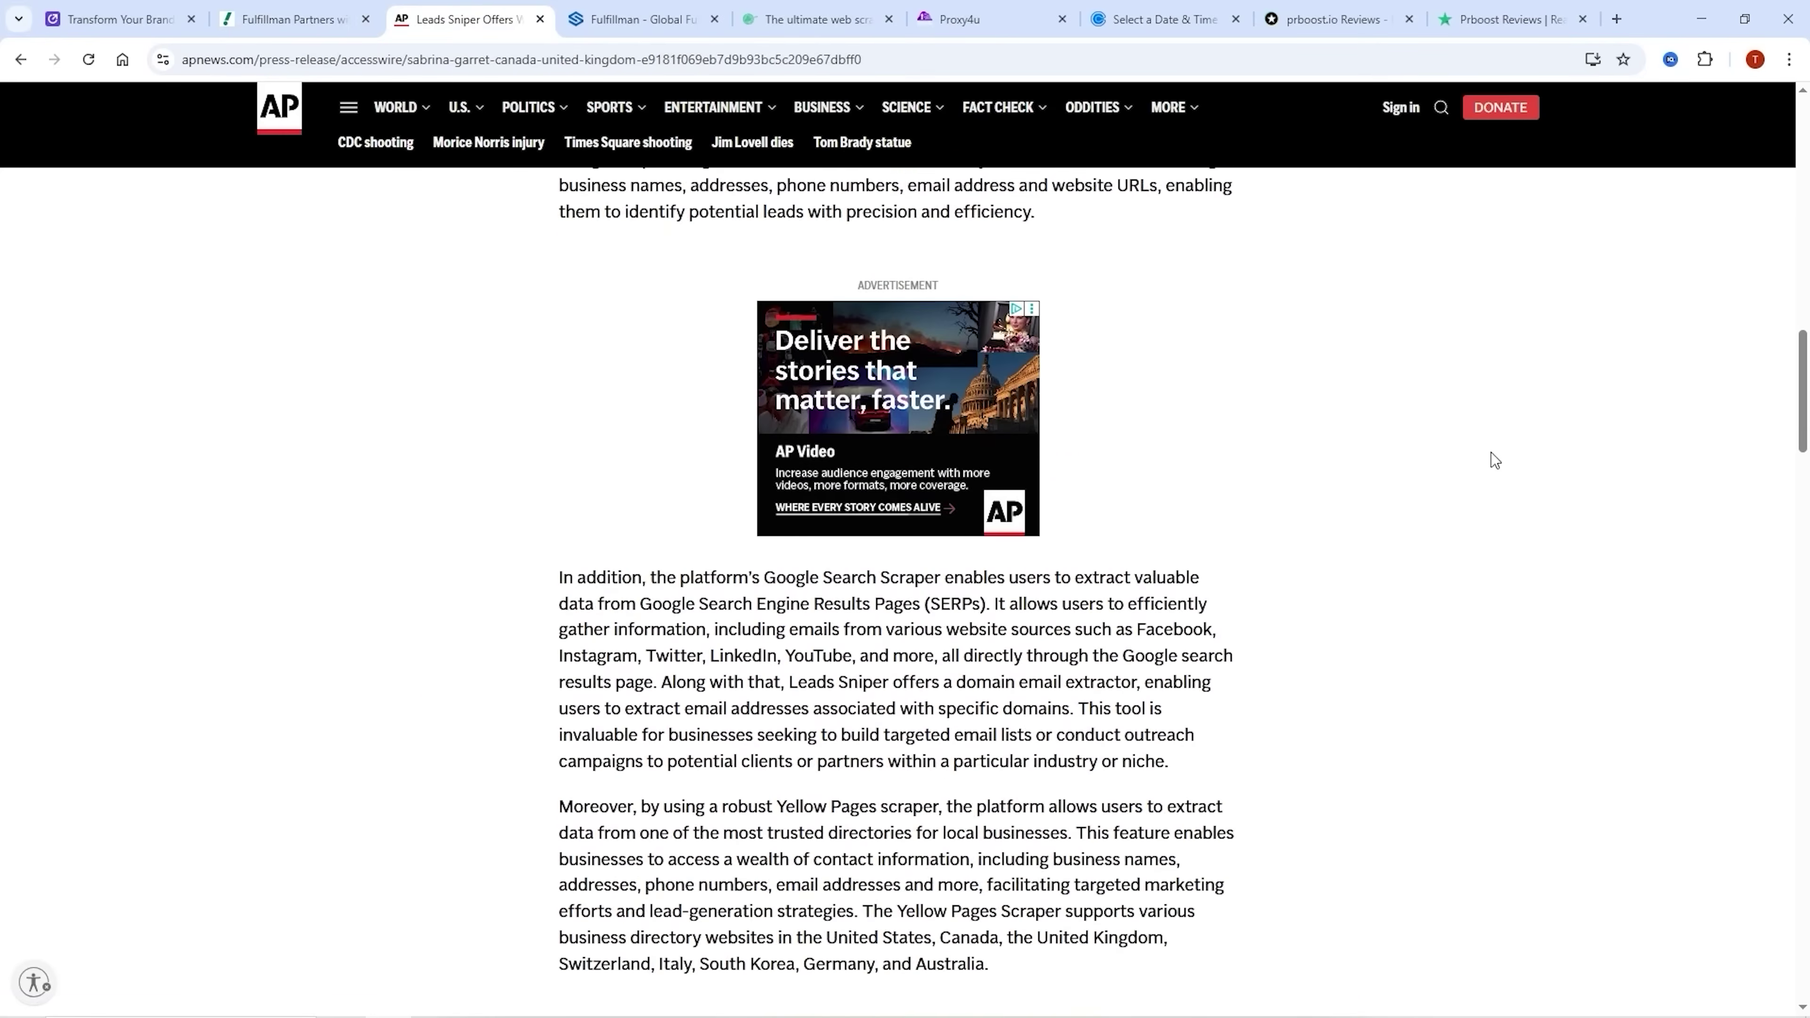
scroll(1485, 446, down, 8)
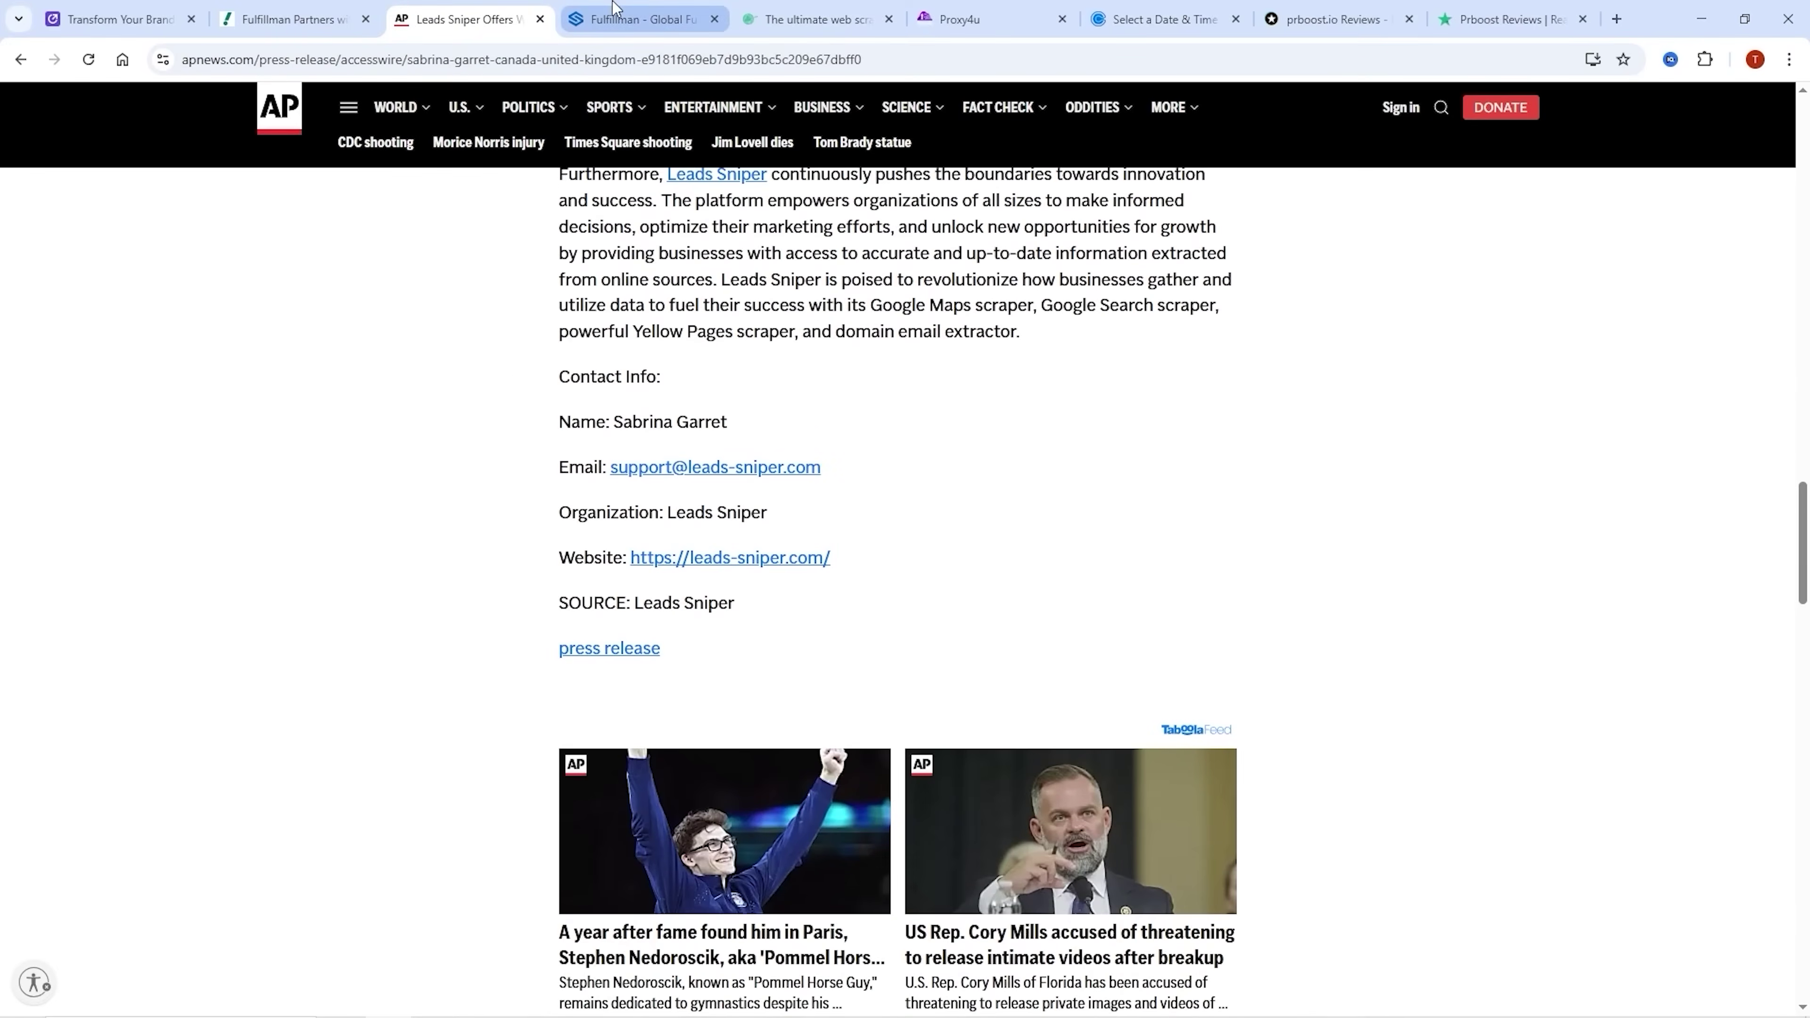
click(614, 8)
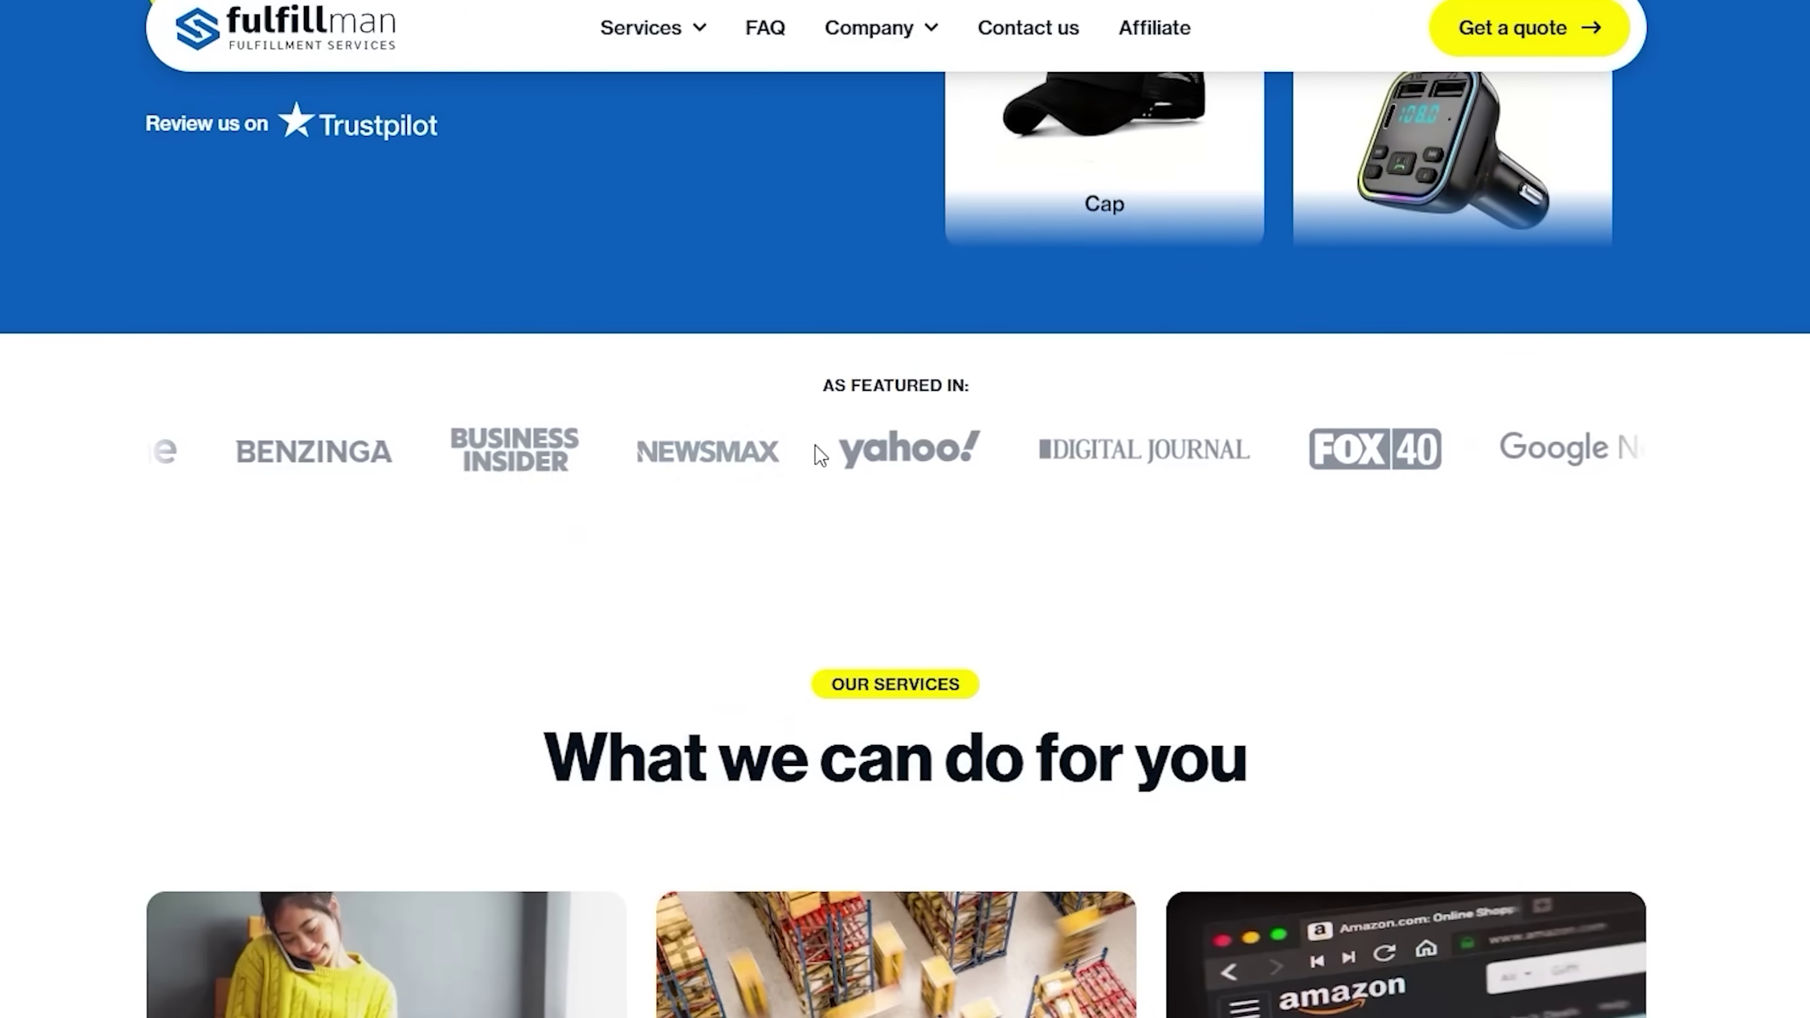
click(820, 19)
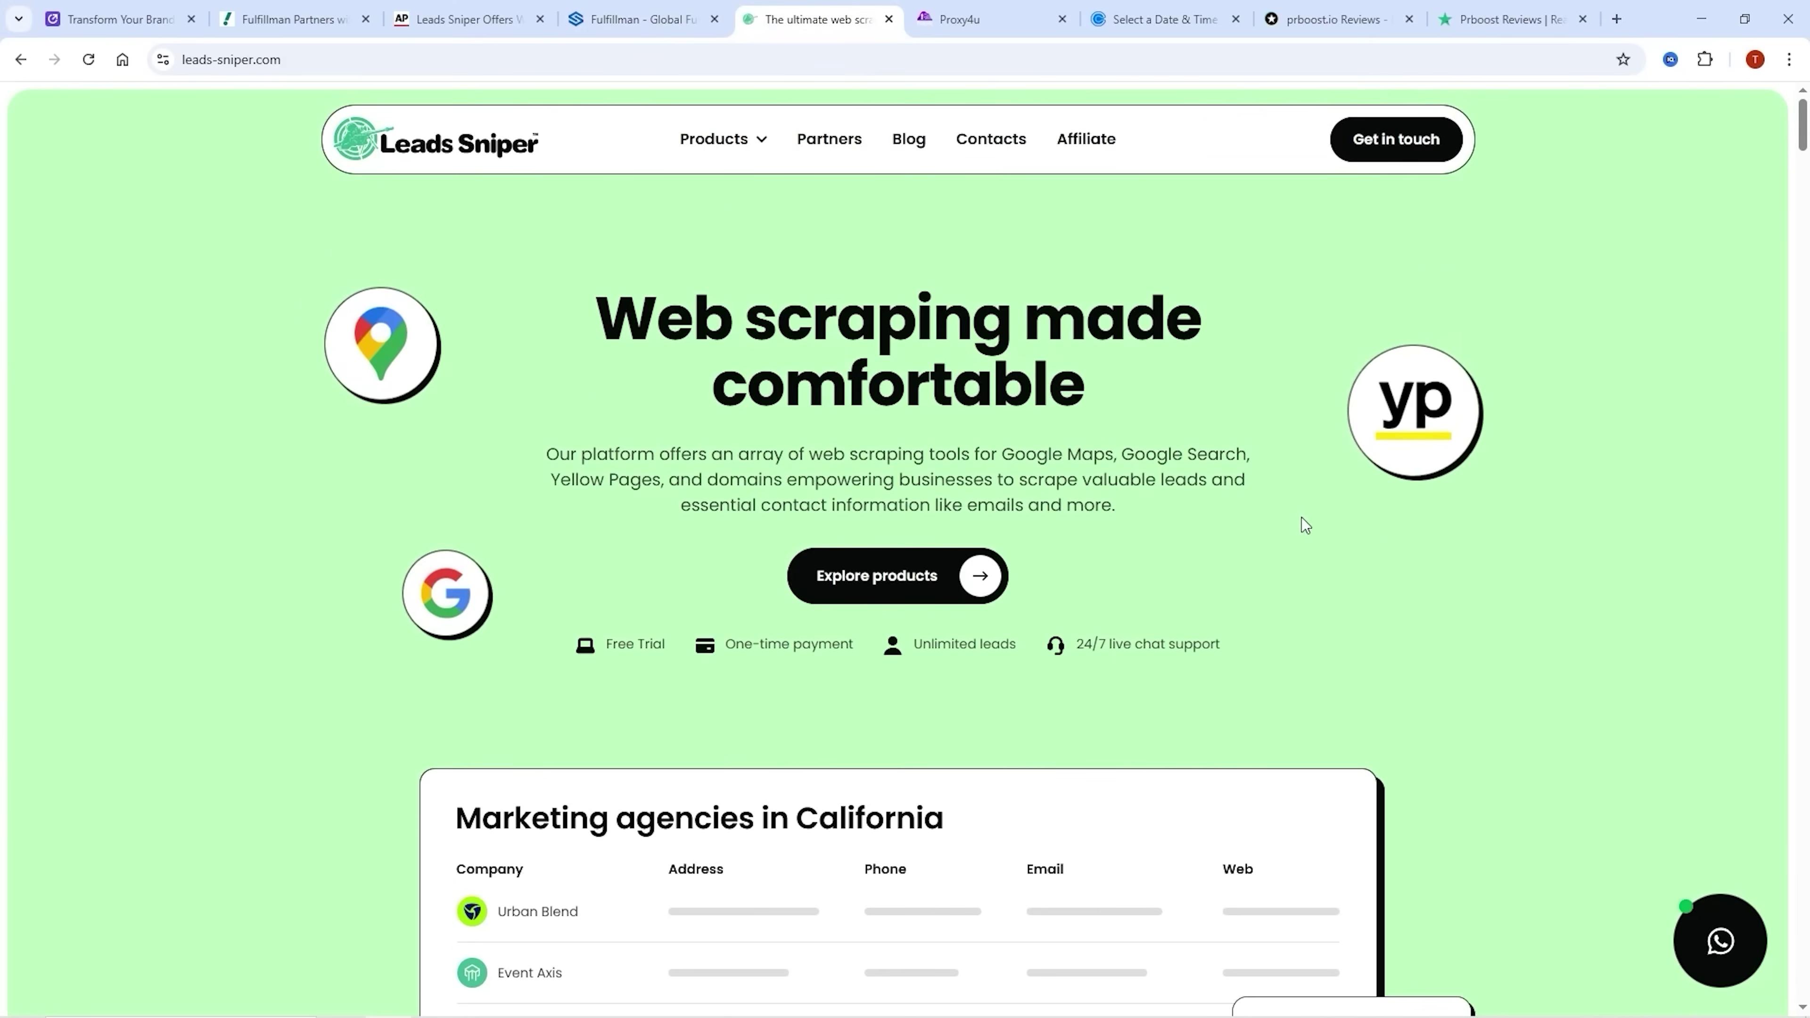
scroll(1304, 524, down, 10)
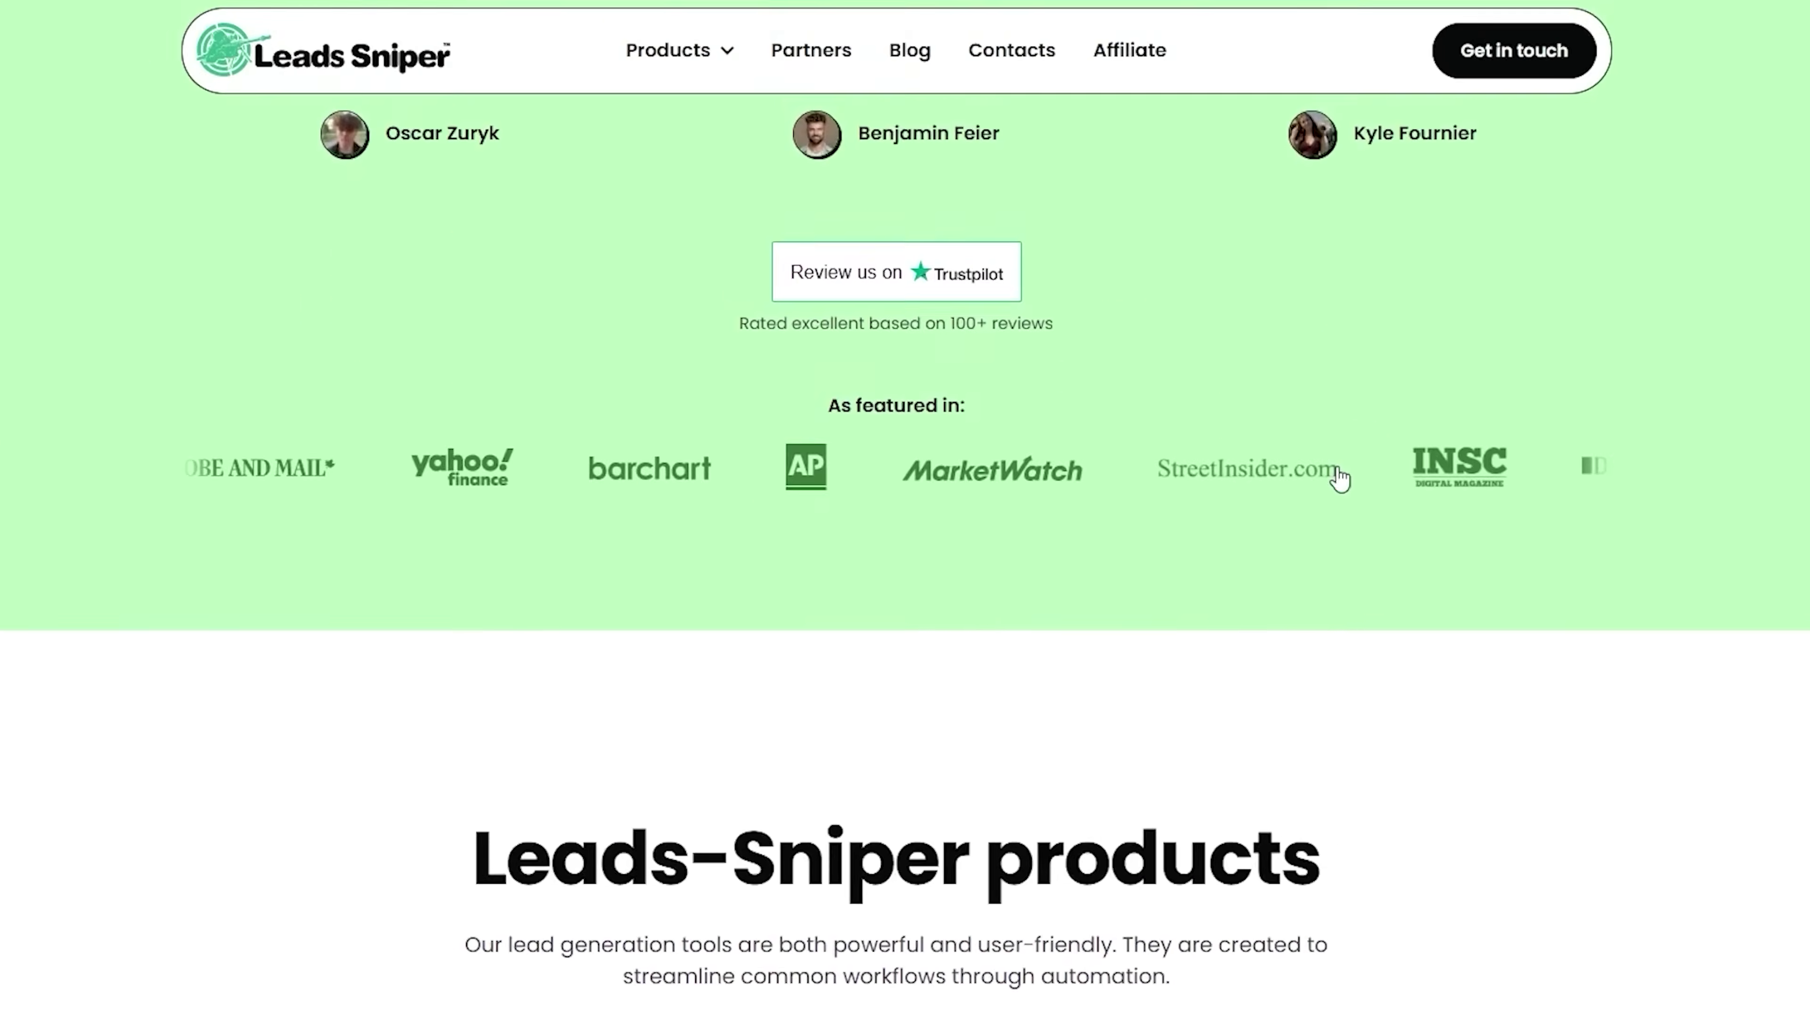
- Browse the Proxy4u site, then the prboost.io and Trustpilot review pages, finishing on Calendly
key(ctrl+Tab)
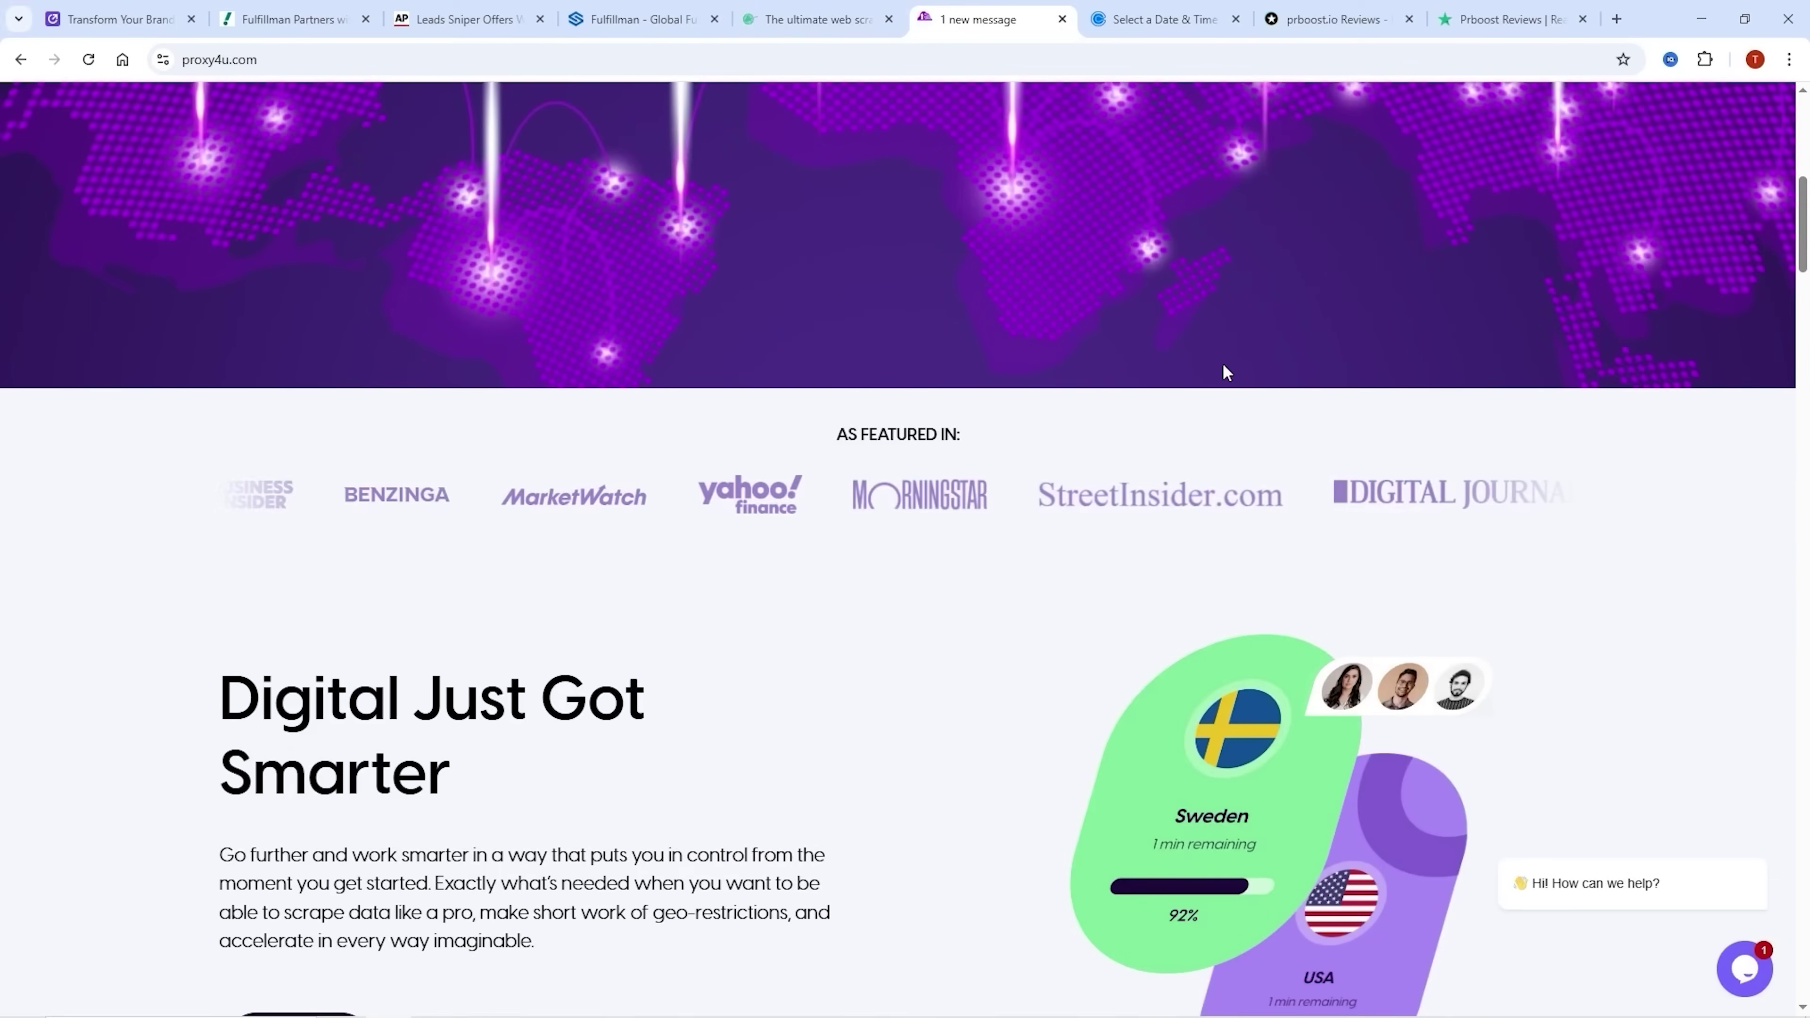
scroll(1141, 371, up, 10)
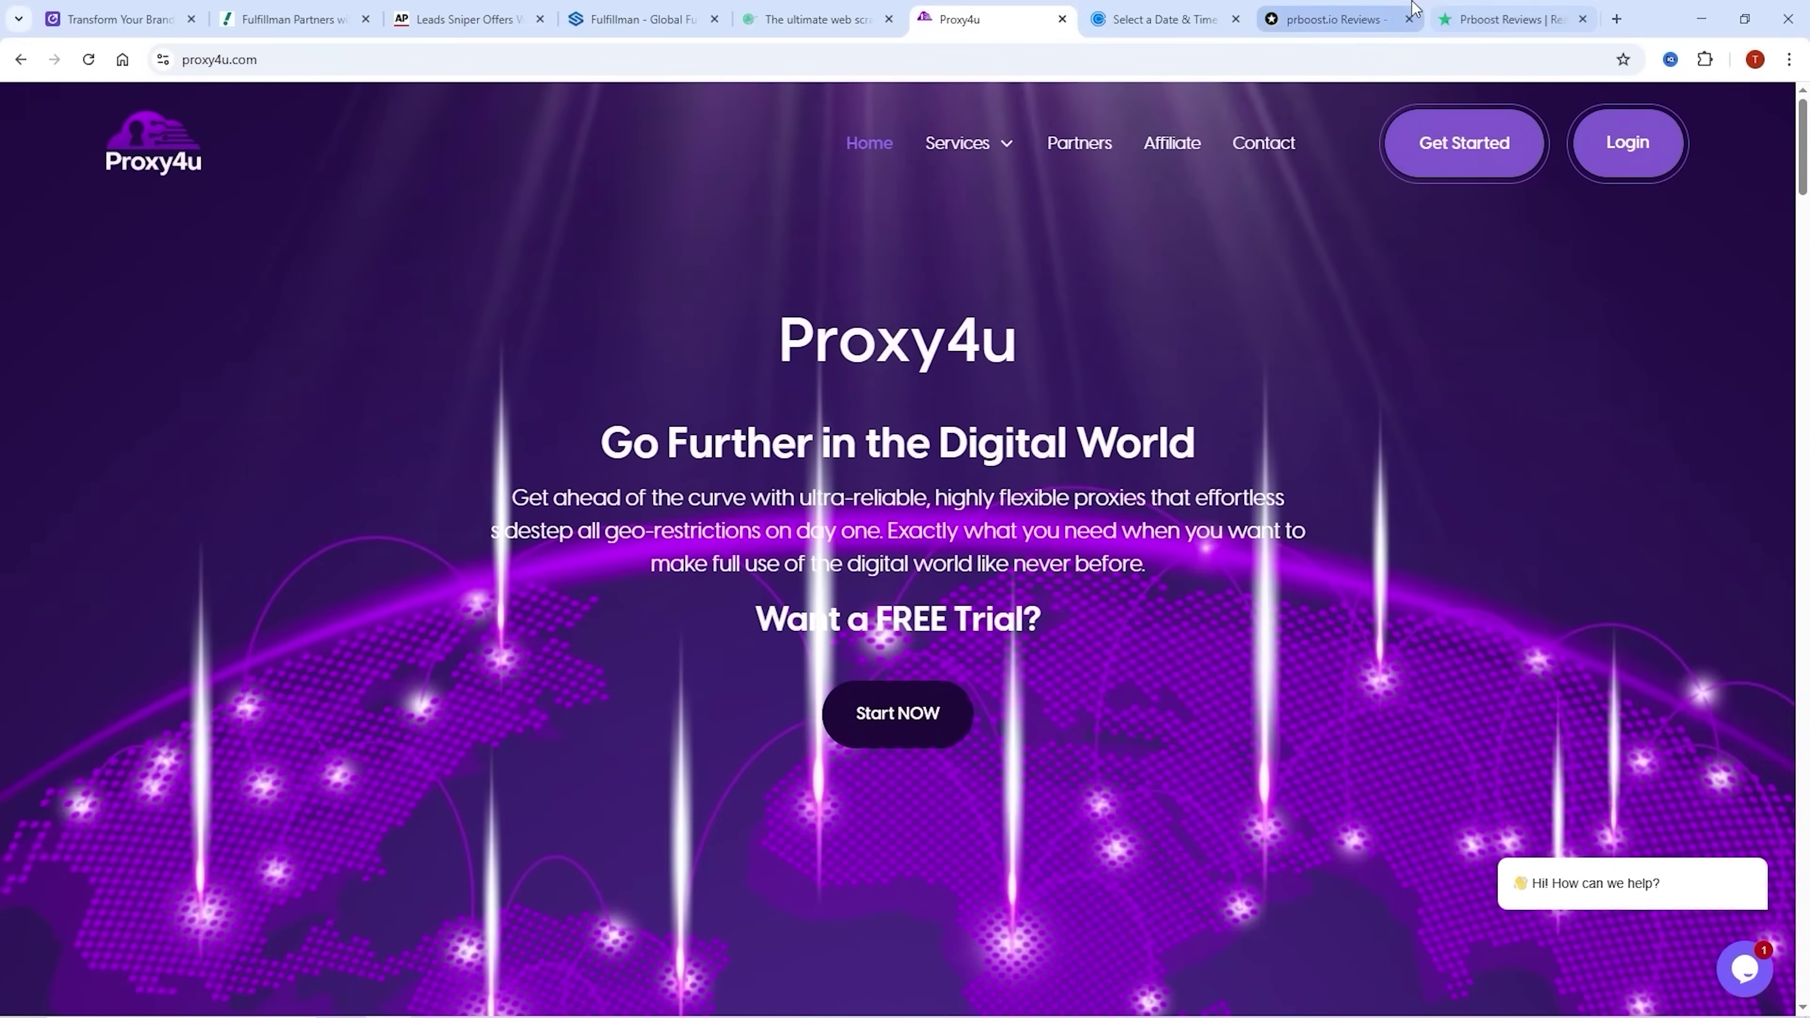
click(1414, 4)
scroll(1351, 261, down, 20)
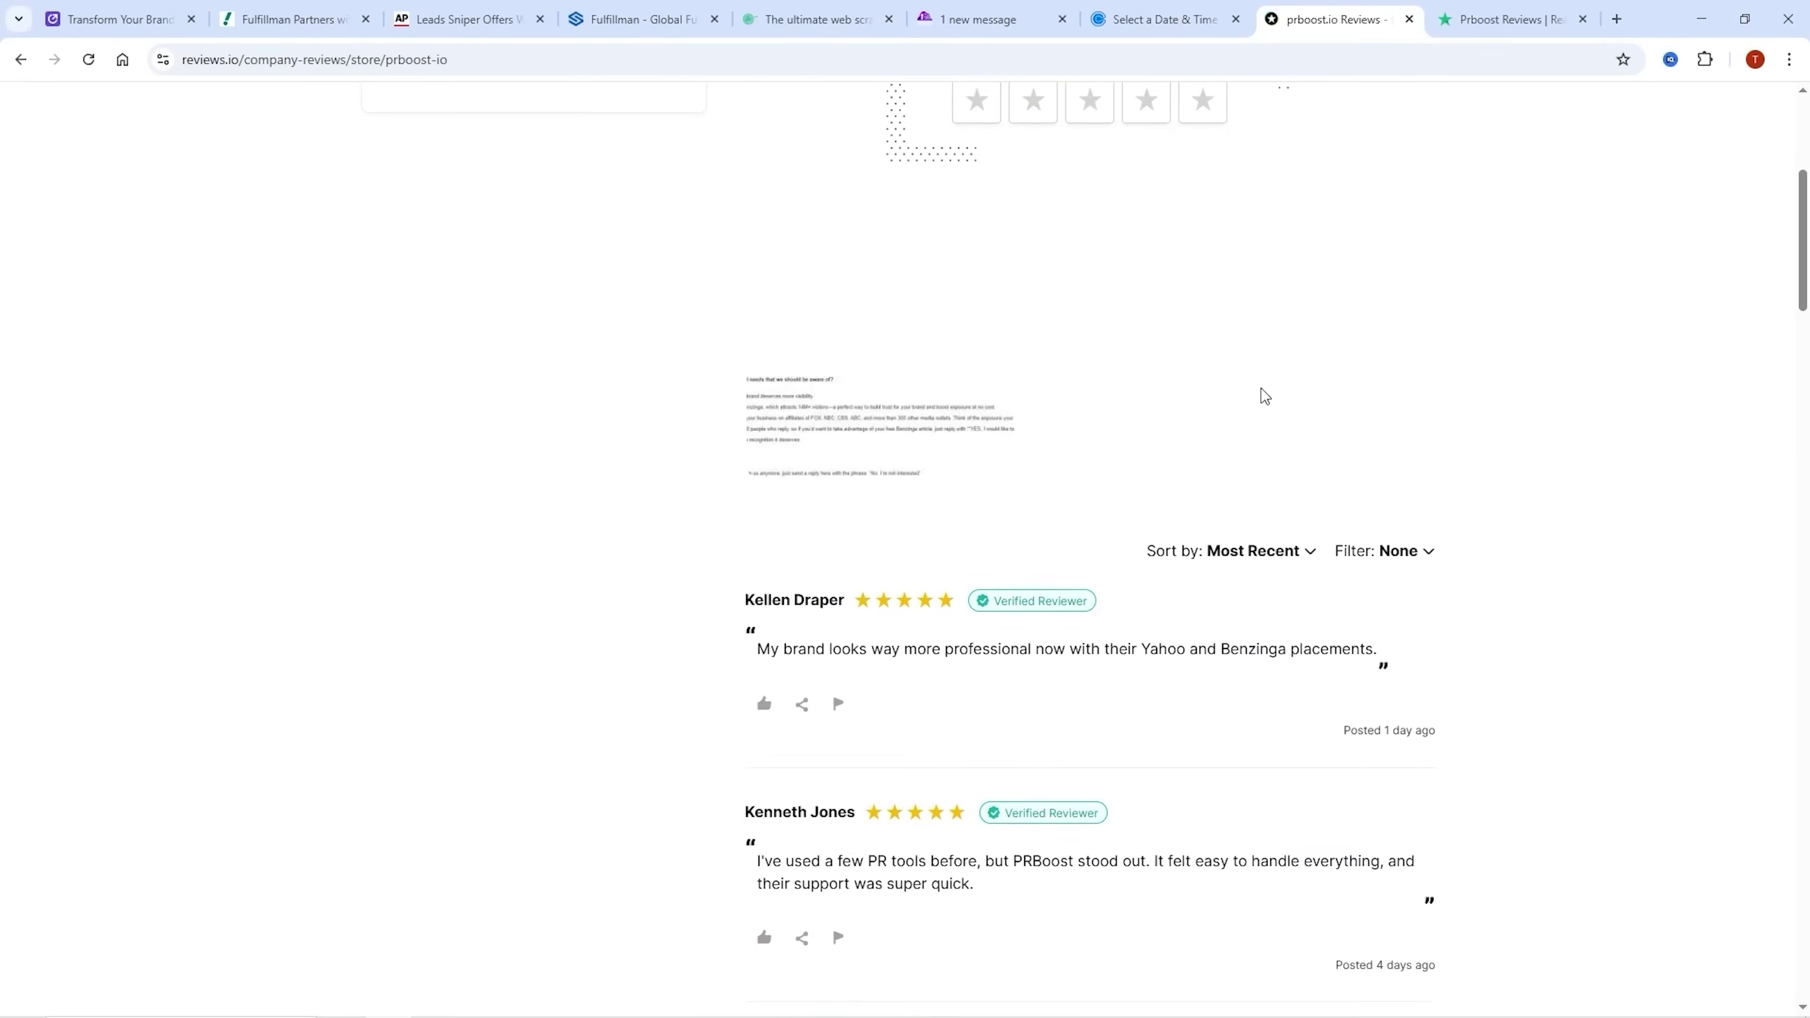
click(1461, 8)
scroll(1307, 371, down, 20)
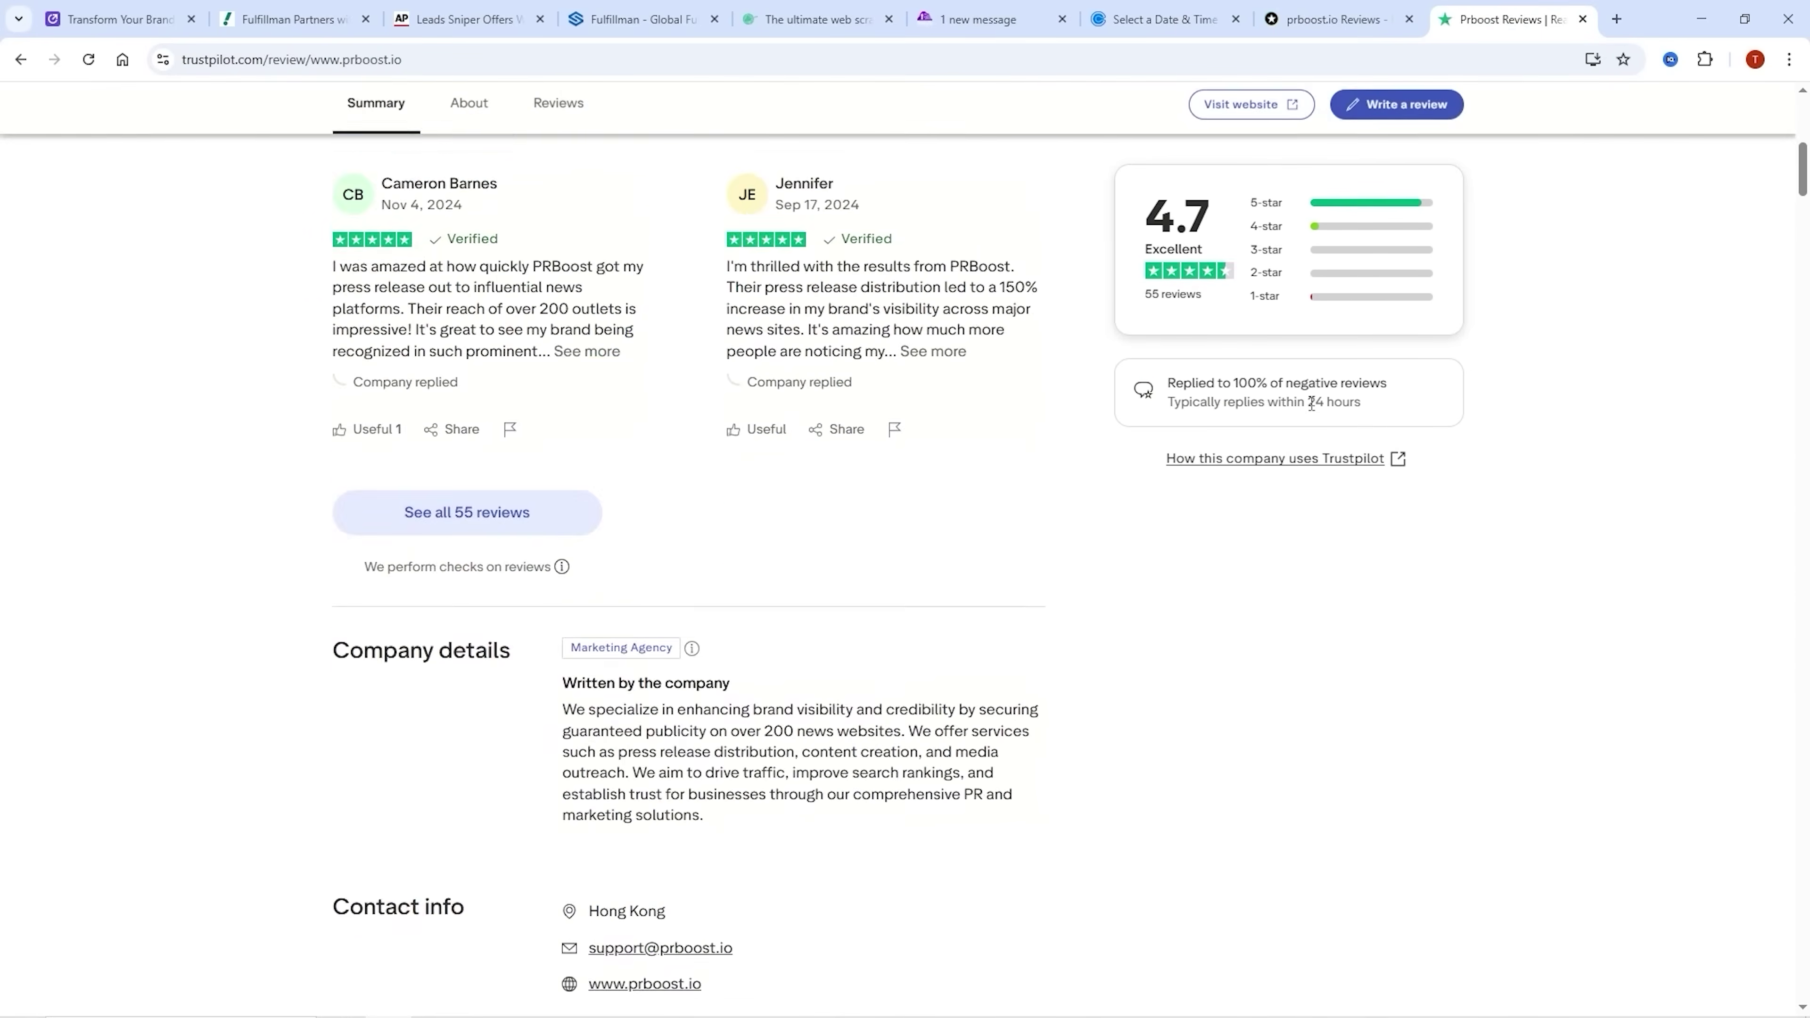
click(1175, 10)
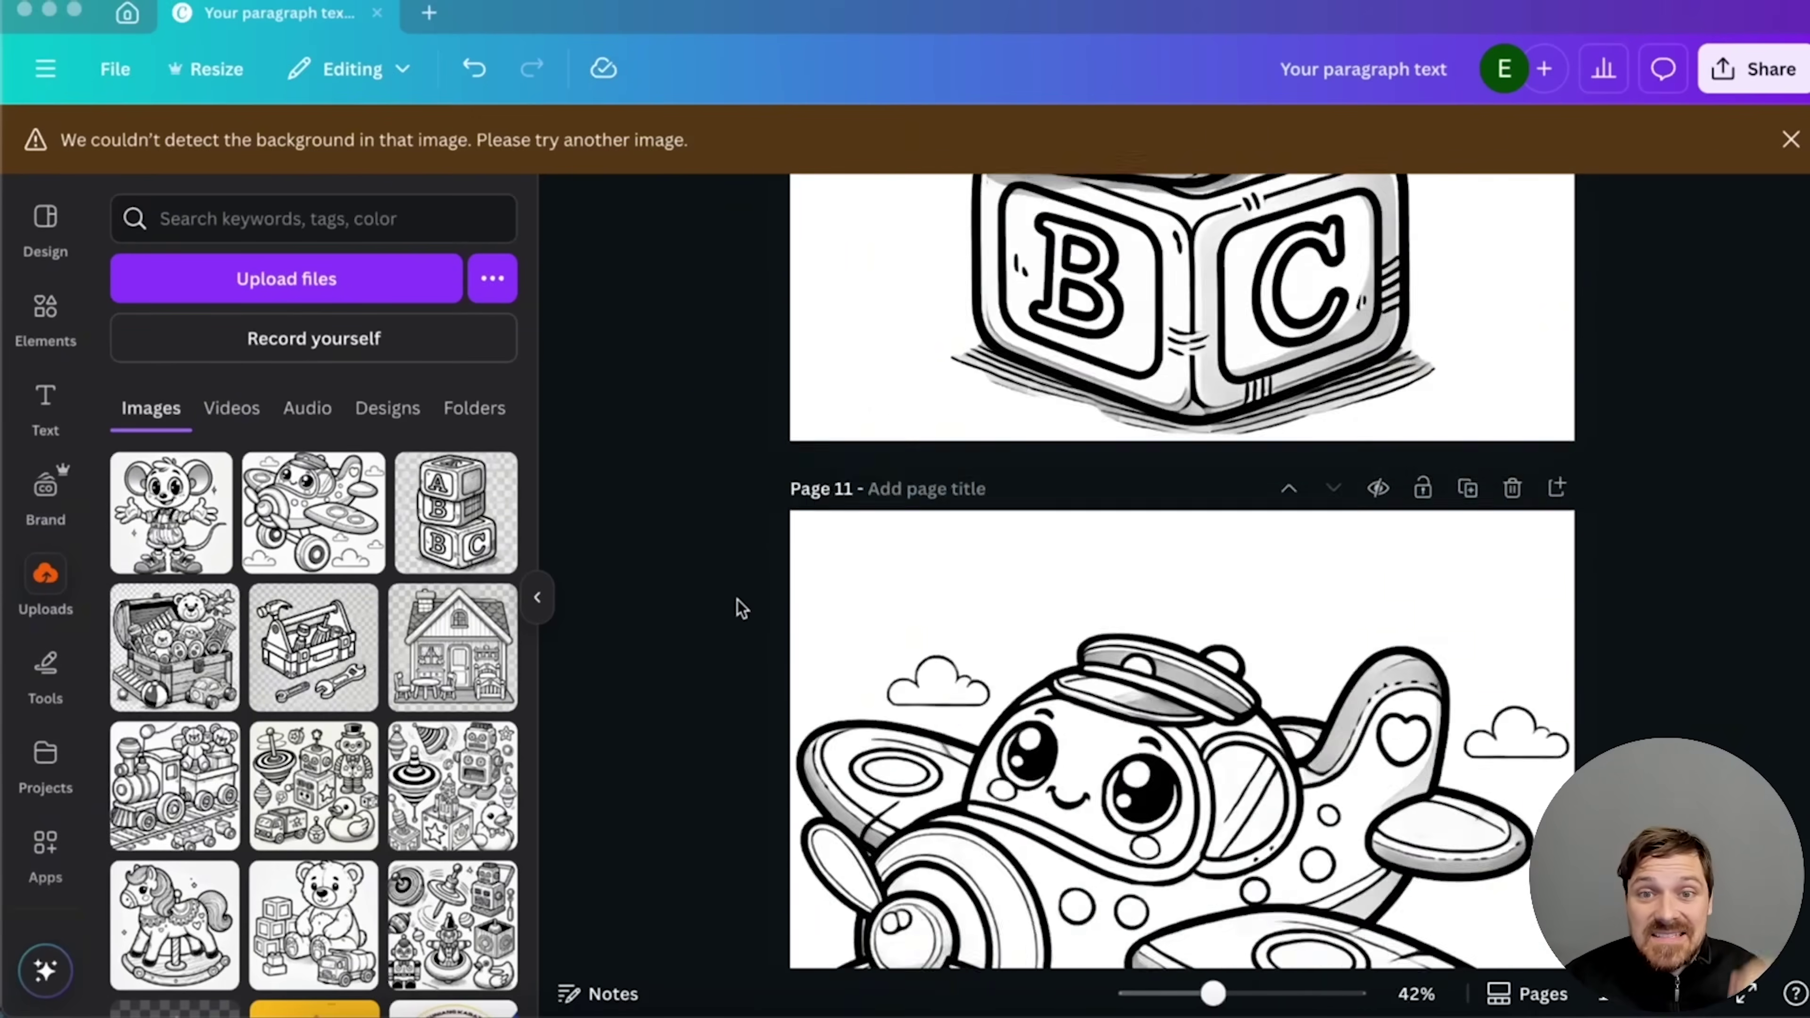
scroll(739, 606, up, 20)
scroll(739, 607, down, 5)
click(1496, 285)
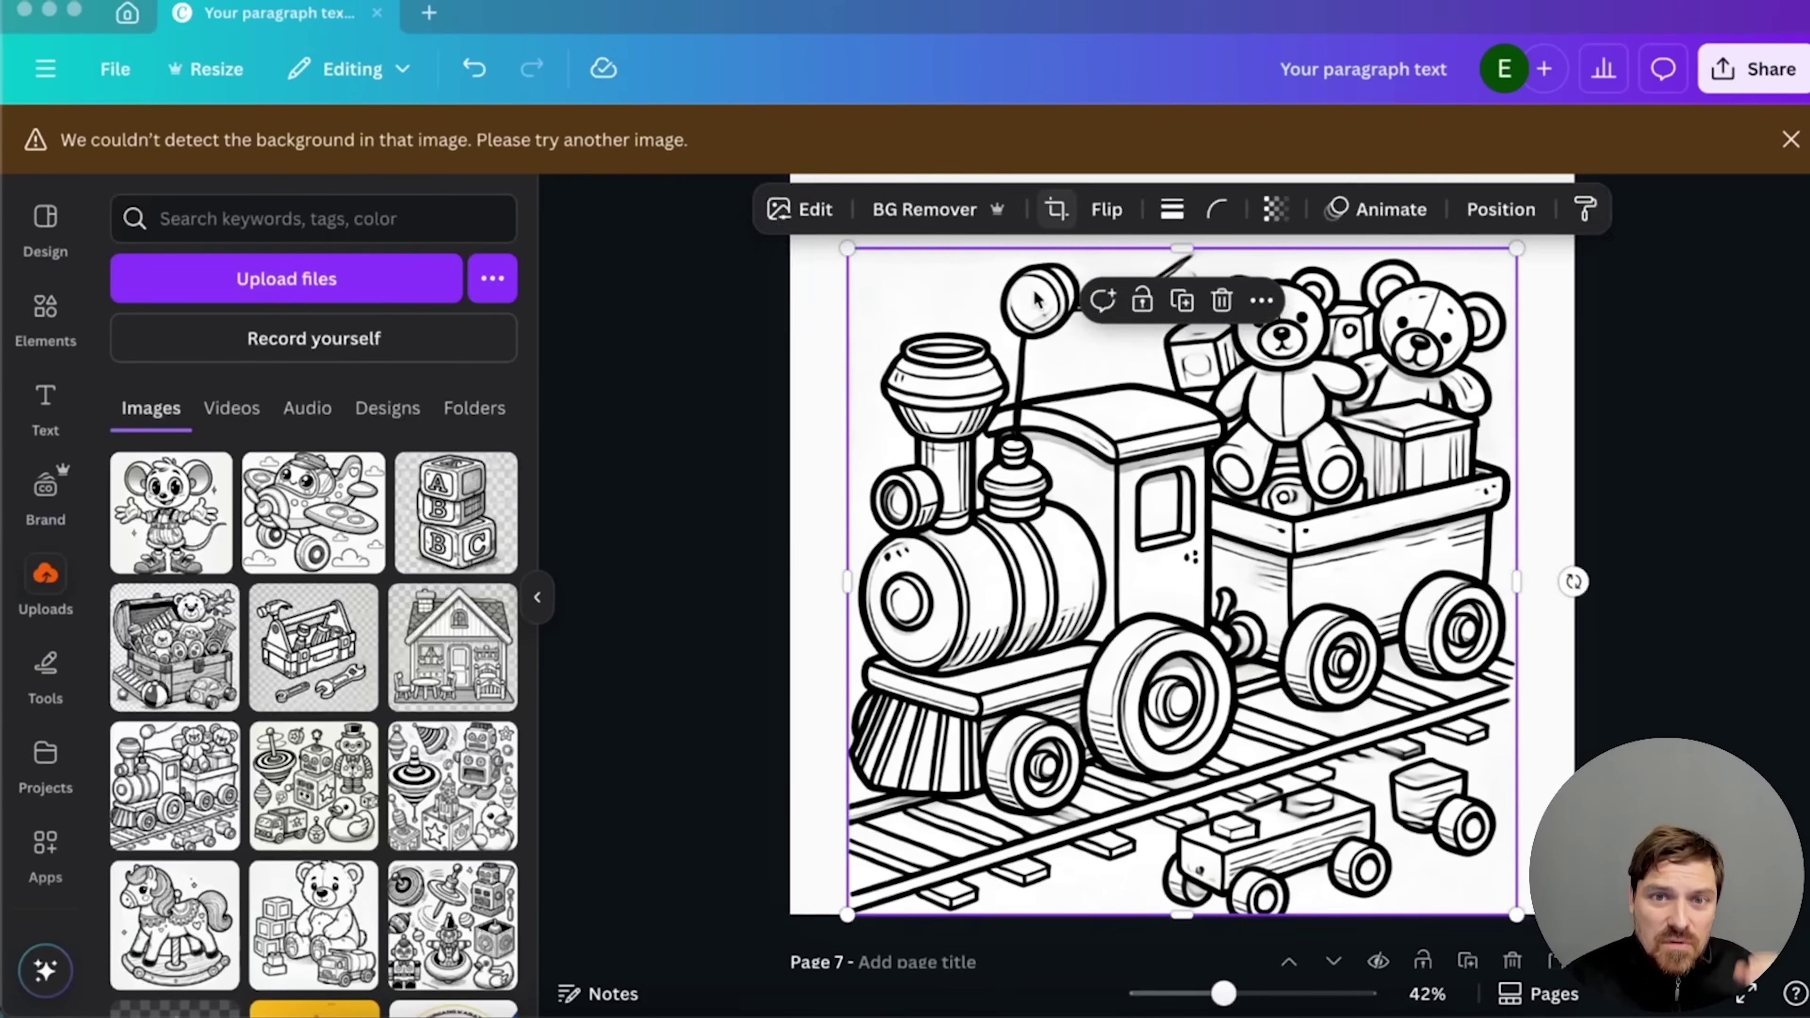
double_click(1504, 274)
scroll(1525, 571, down, 5)
key(Escape)
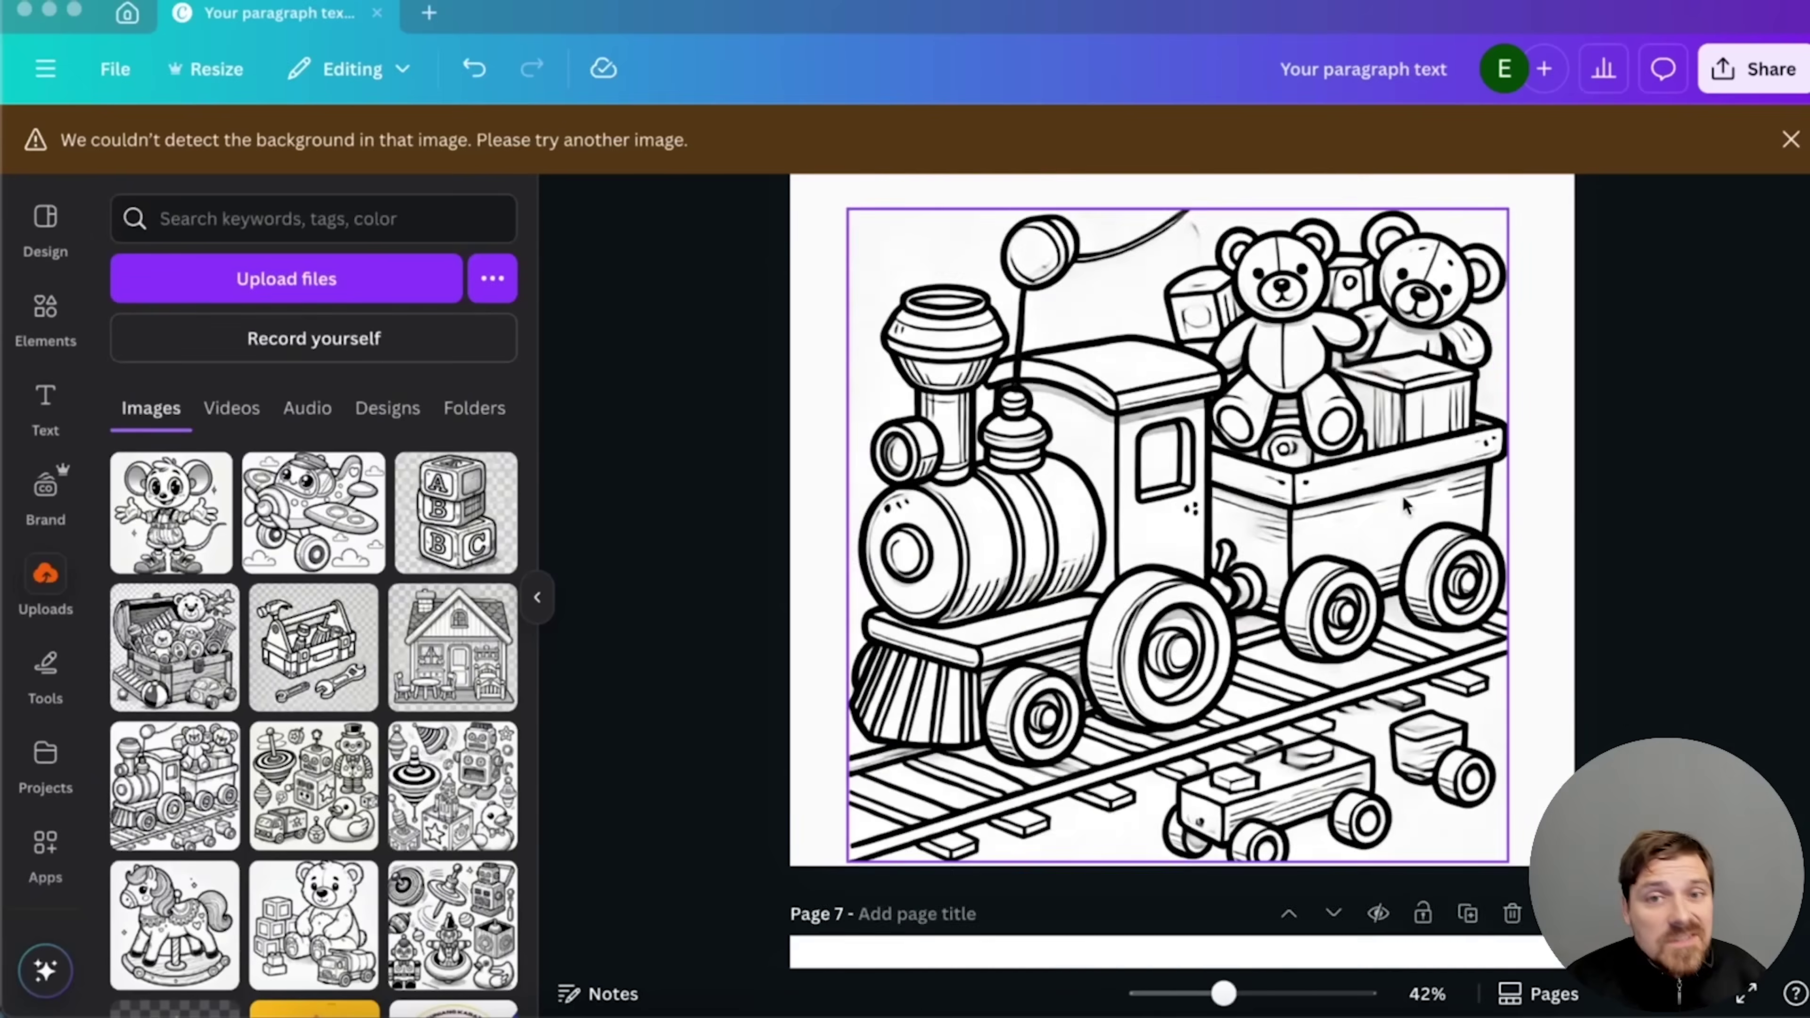
scroll(1521, 476, up, 5)
scroll(1521, 476, down, 2)
scroll(804, 626, down, 15)
scroll(695, 647, up, 12)
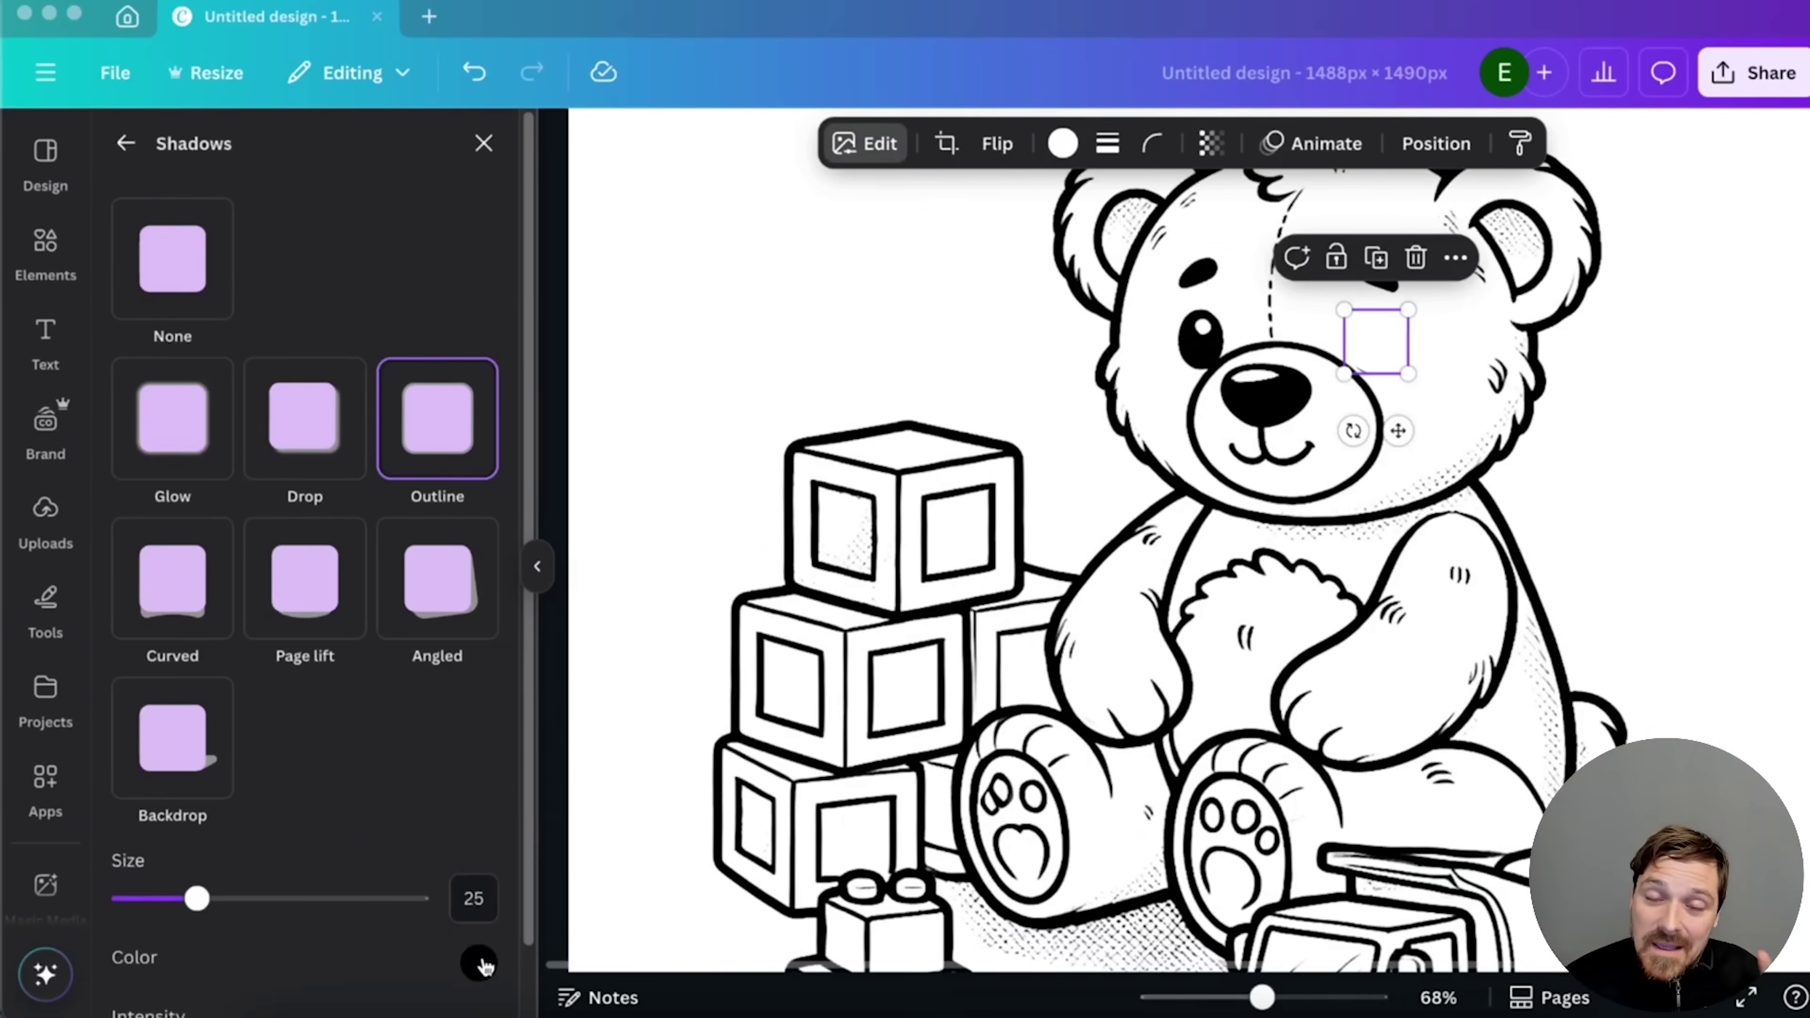
- Place white circles over the clown's and duck's eyes, sizing the horse's eye circle to 47×47
click(456, 893)
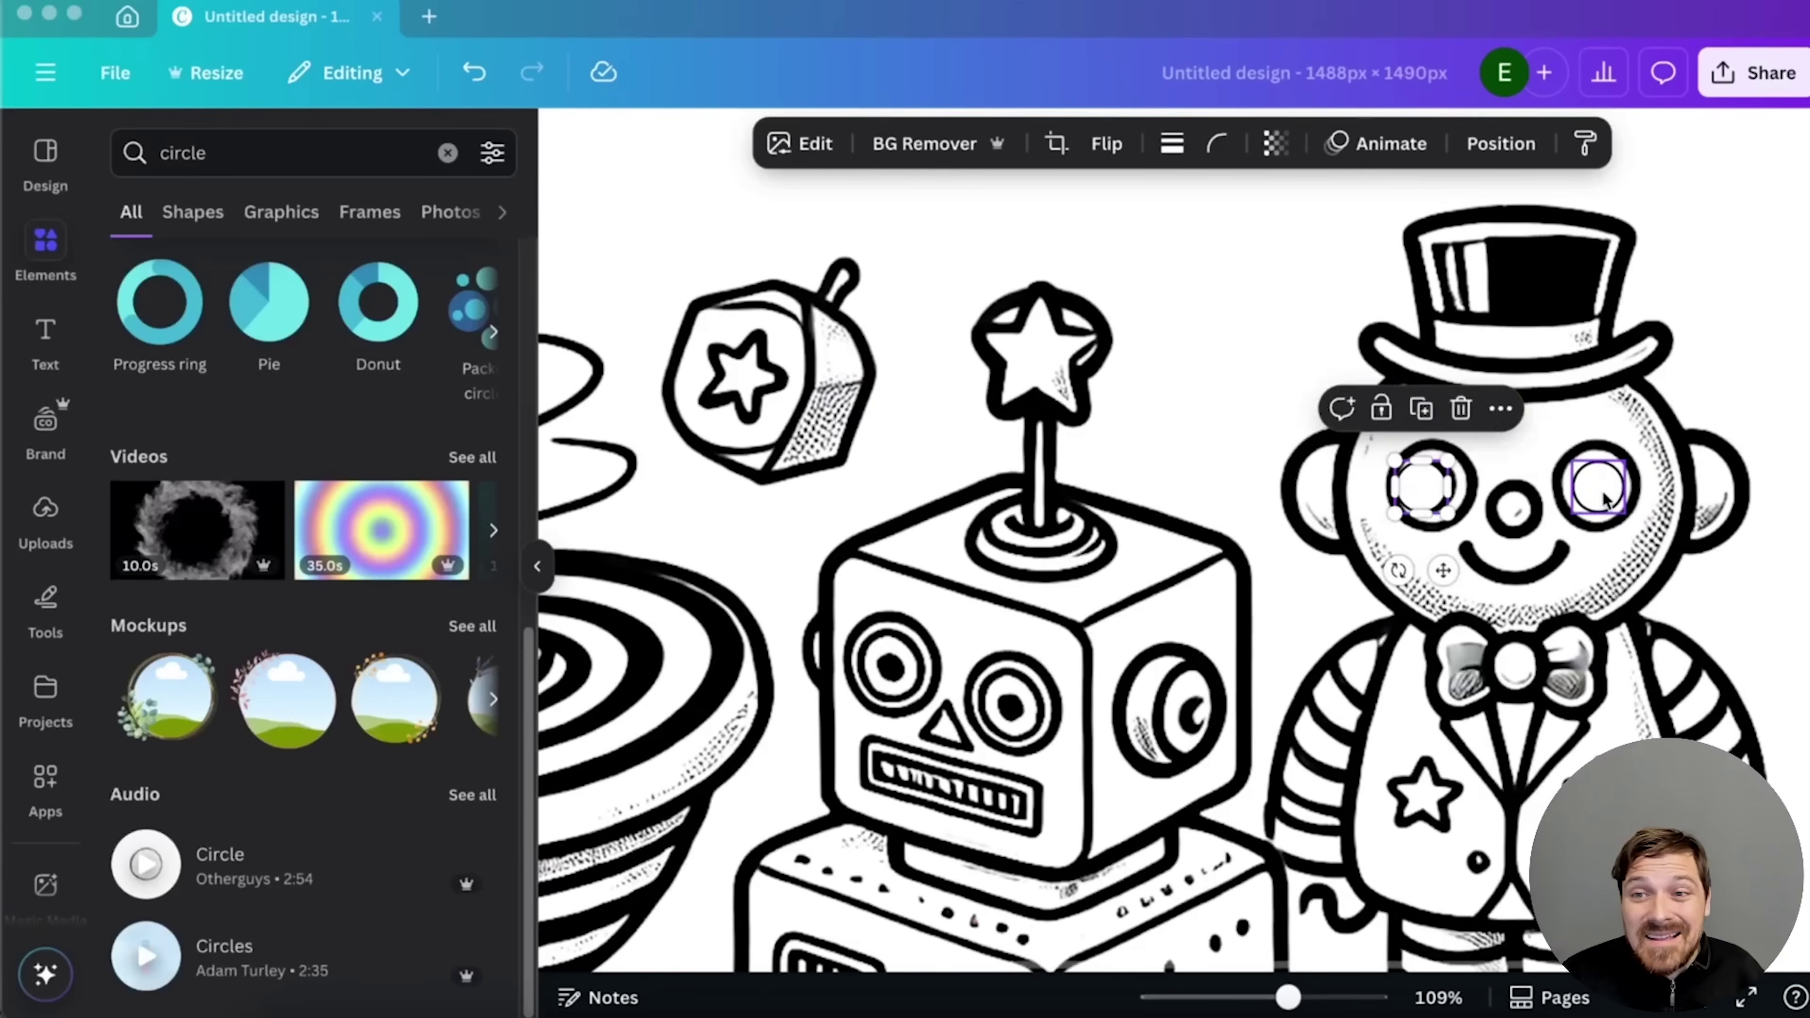
click(1604, 497)
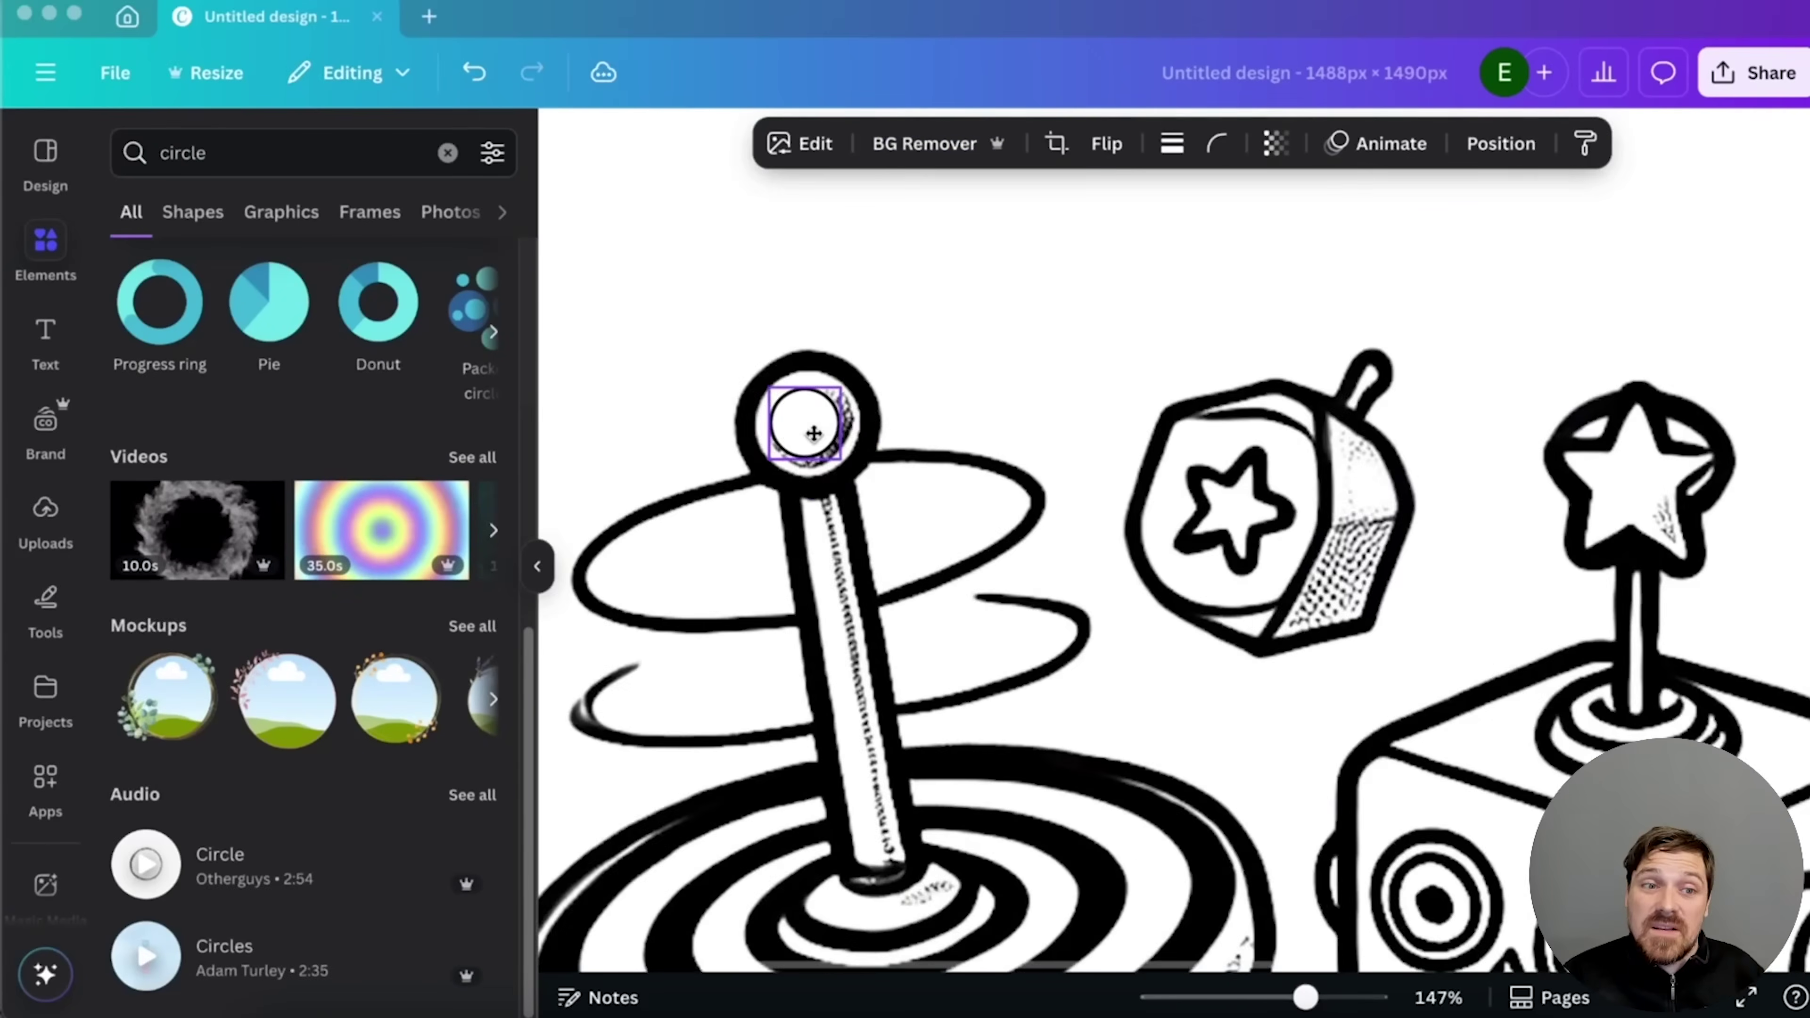
drag(852, 464, 881, 490)
click(976, 399)
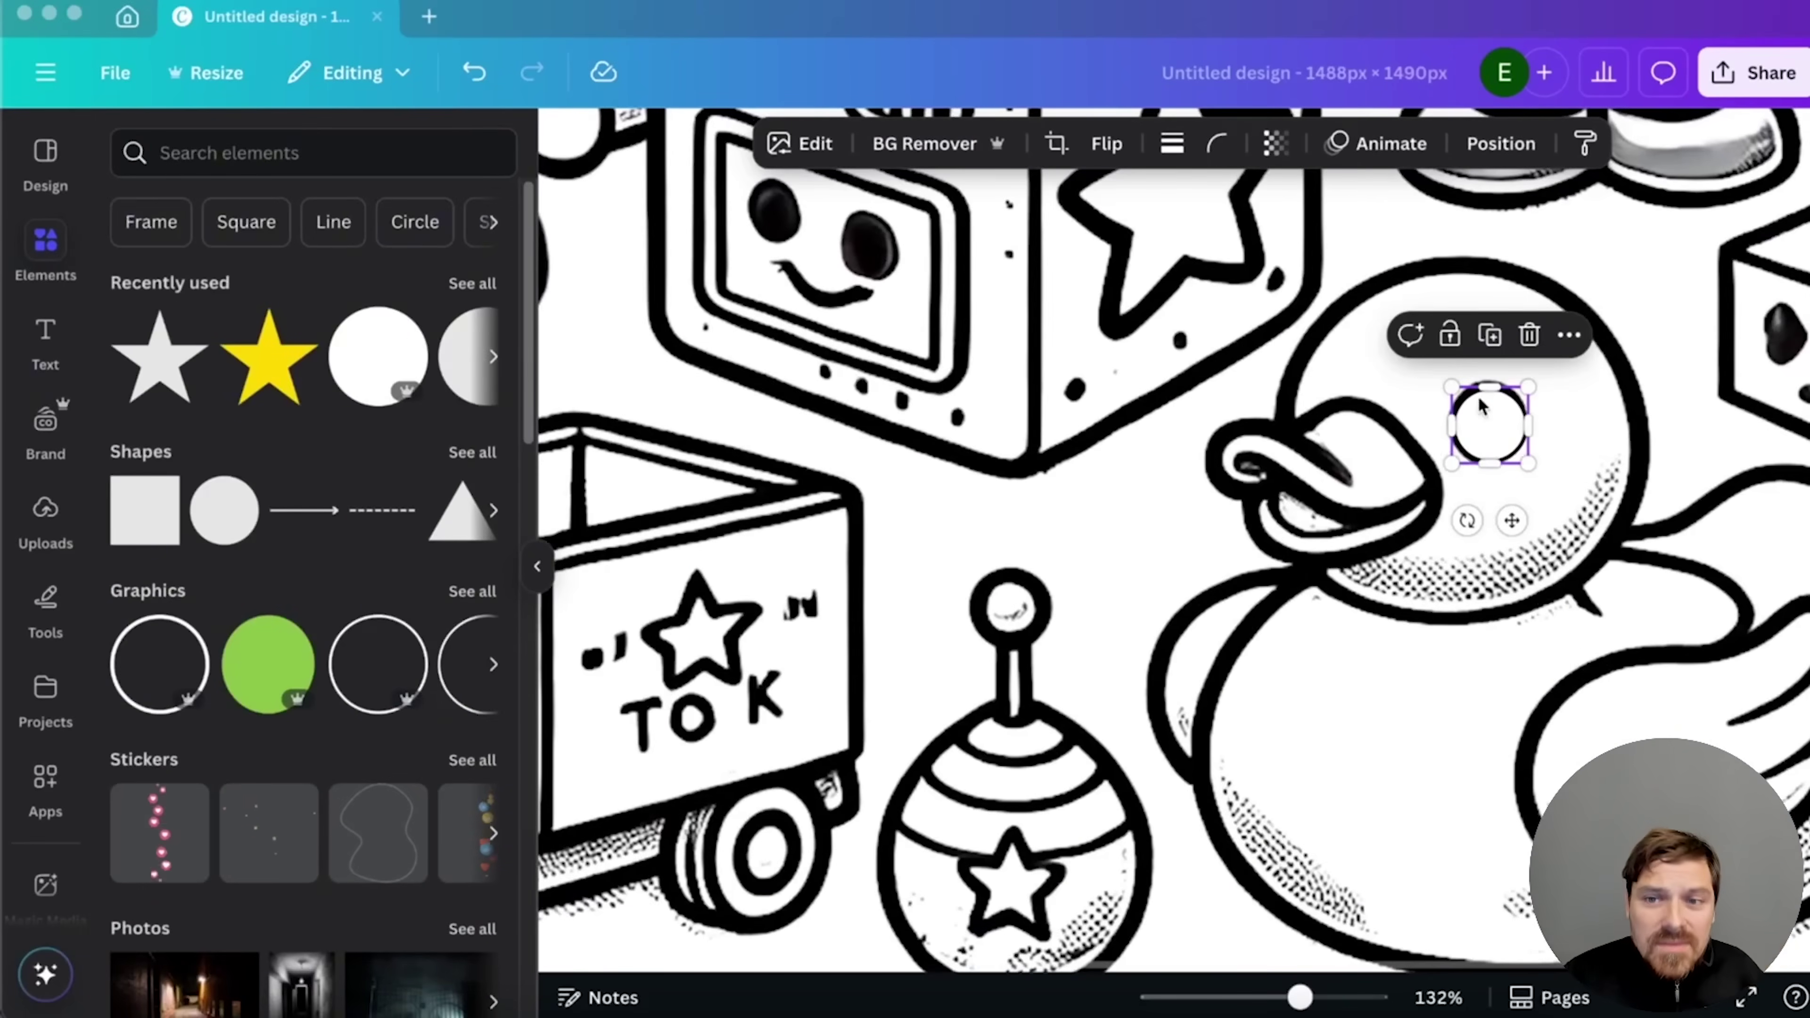
drag(1481, 407, 1541, 378)
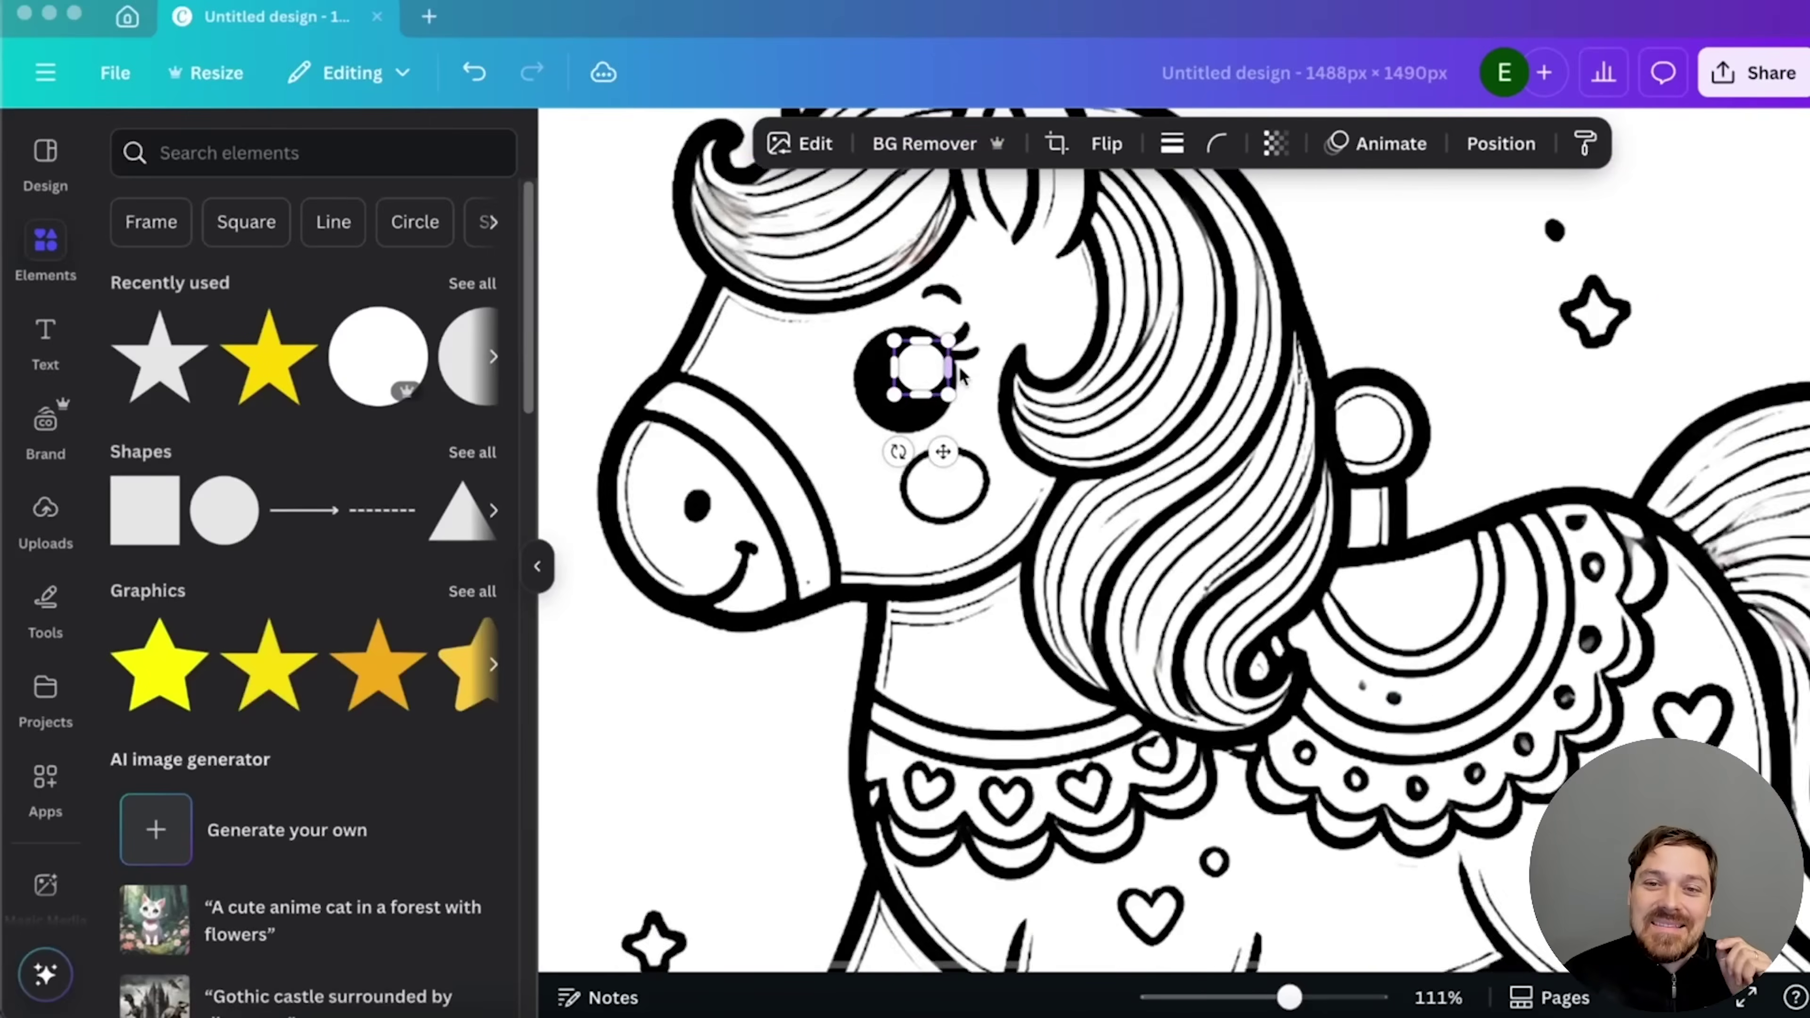
scroll(962, 376, up, 2)
drag(894, 394, 866, 428)
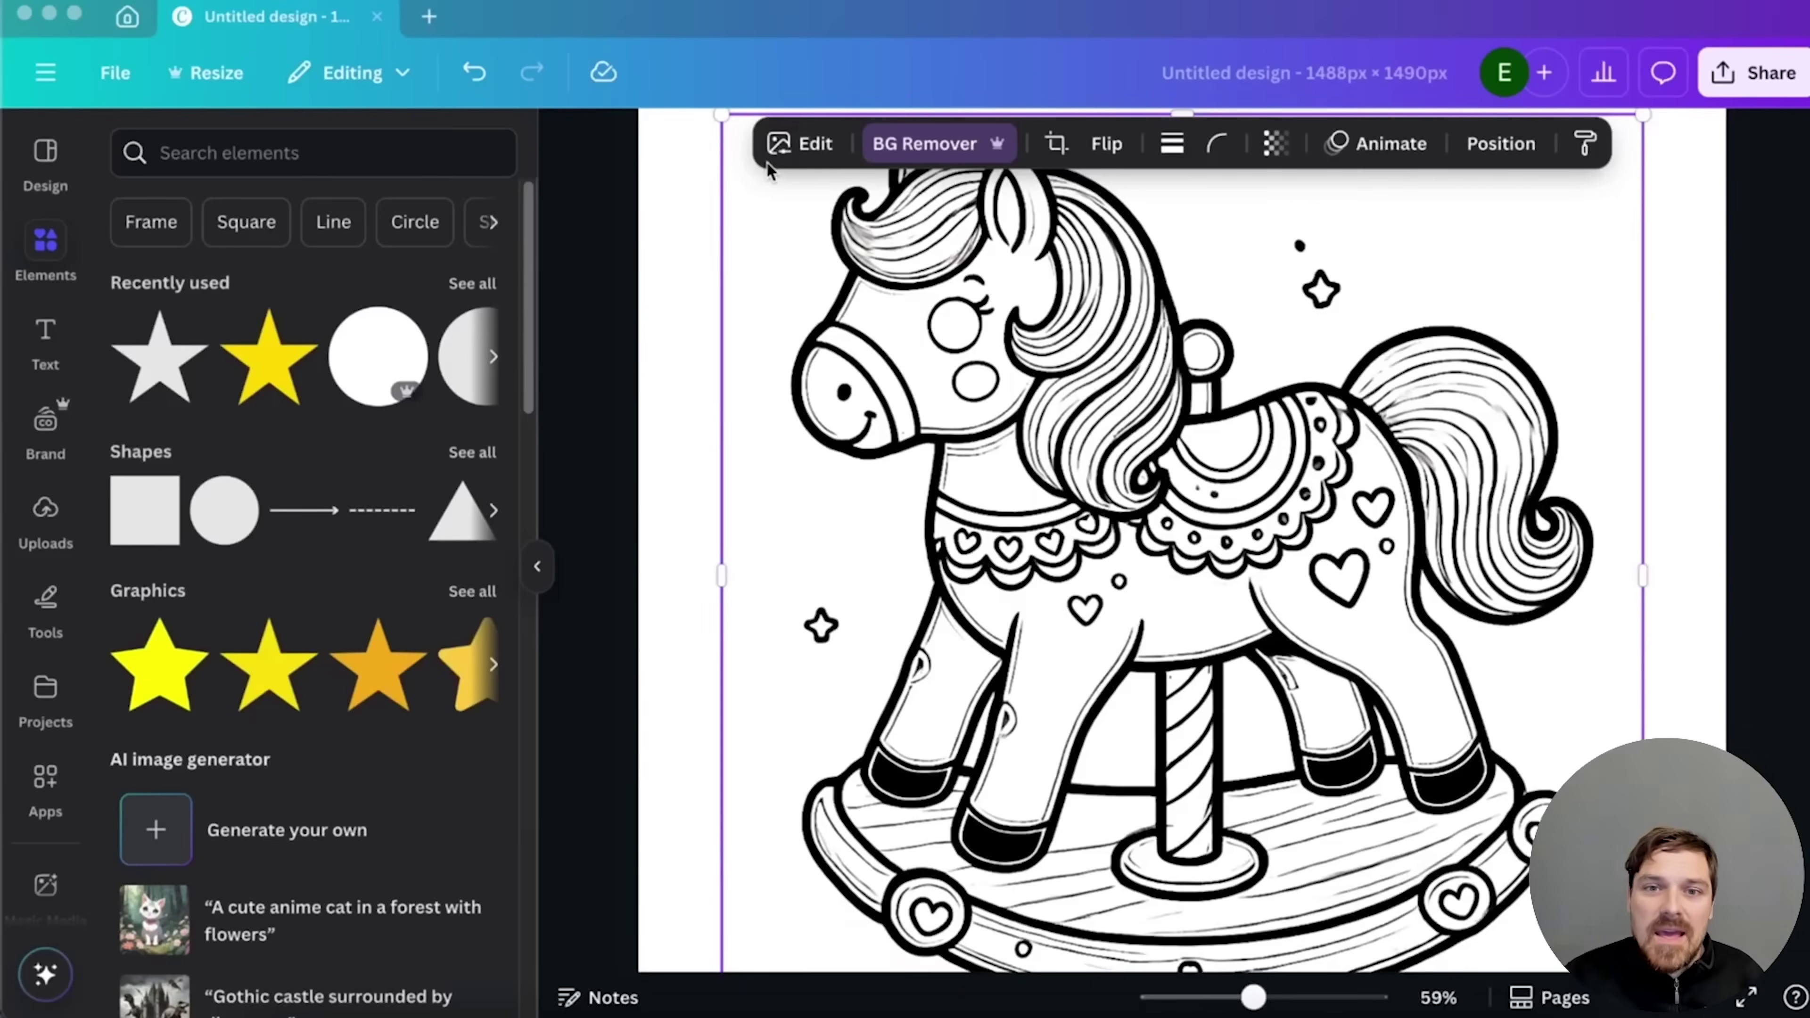
- Use Magic Eraser on the rocking horse image to remove the stray dot beside the star
click(771, 150)
click(412, 523)
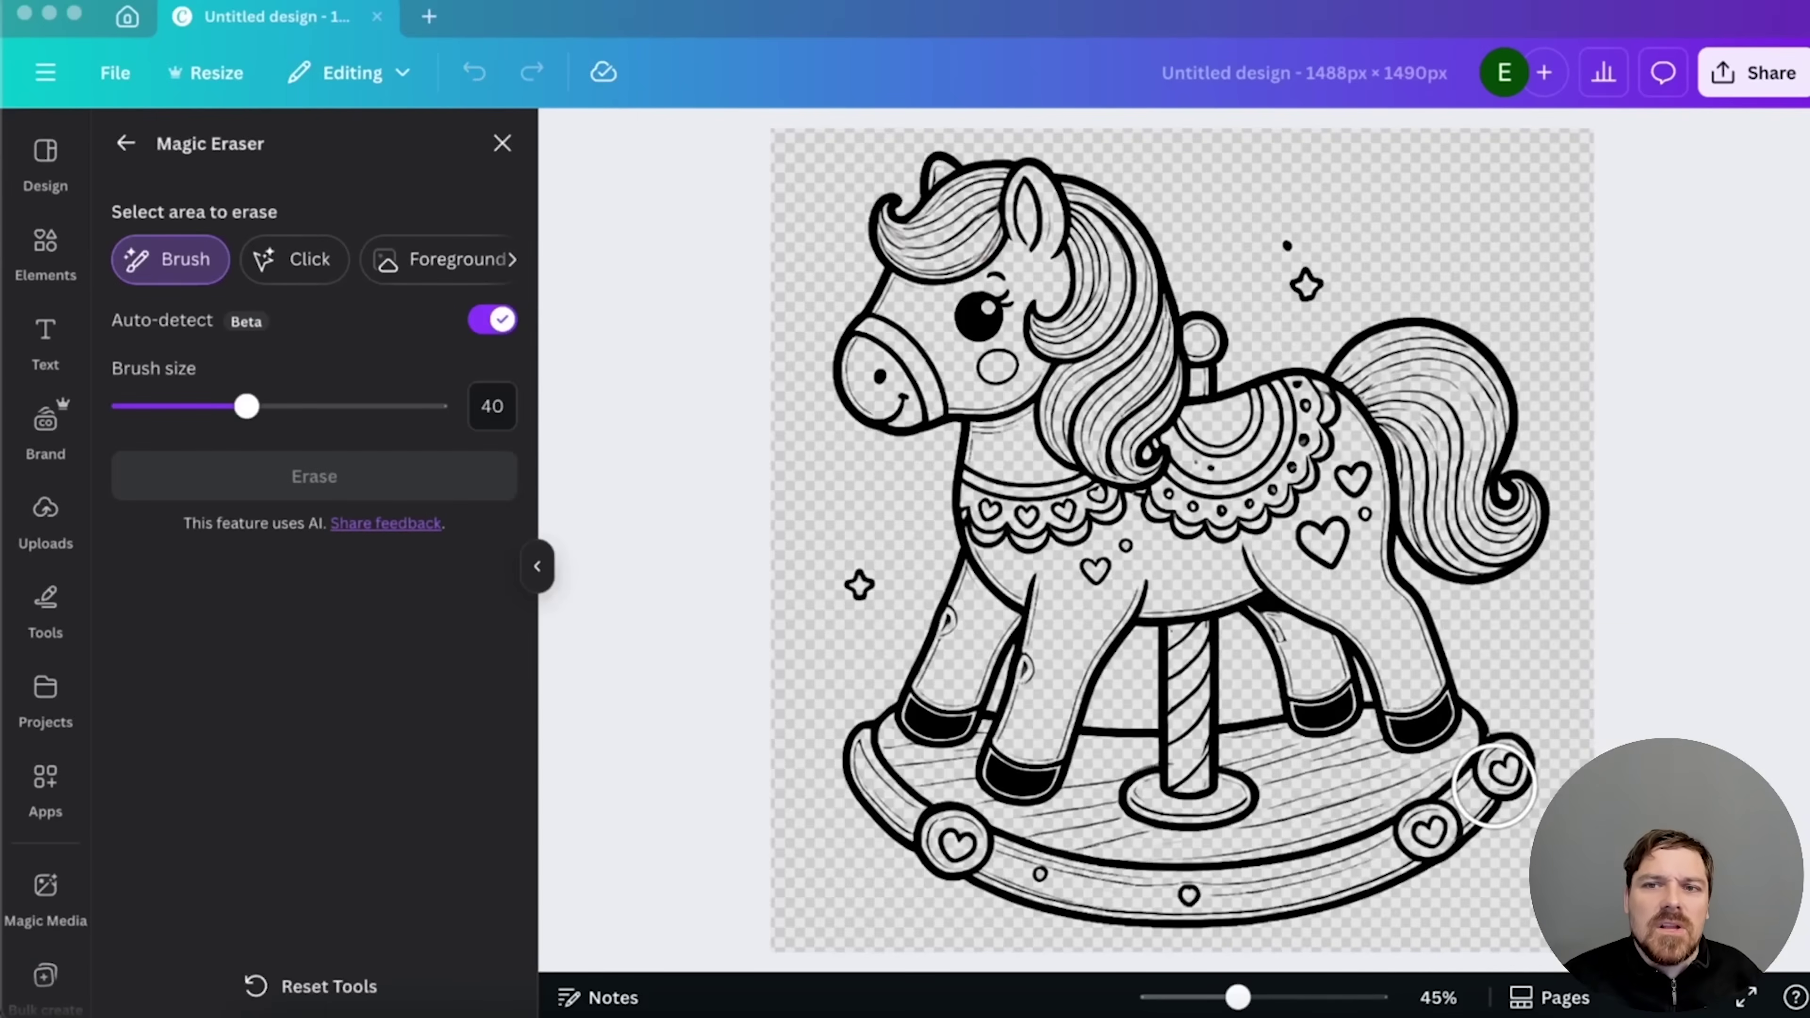
click(1290, 207)
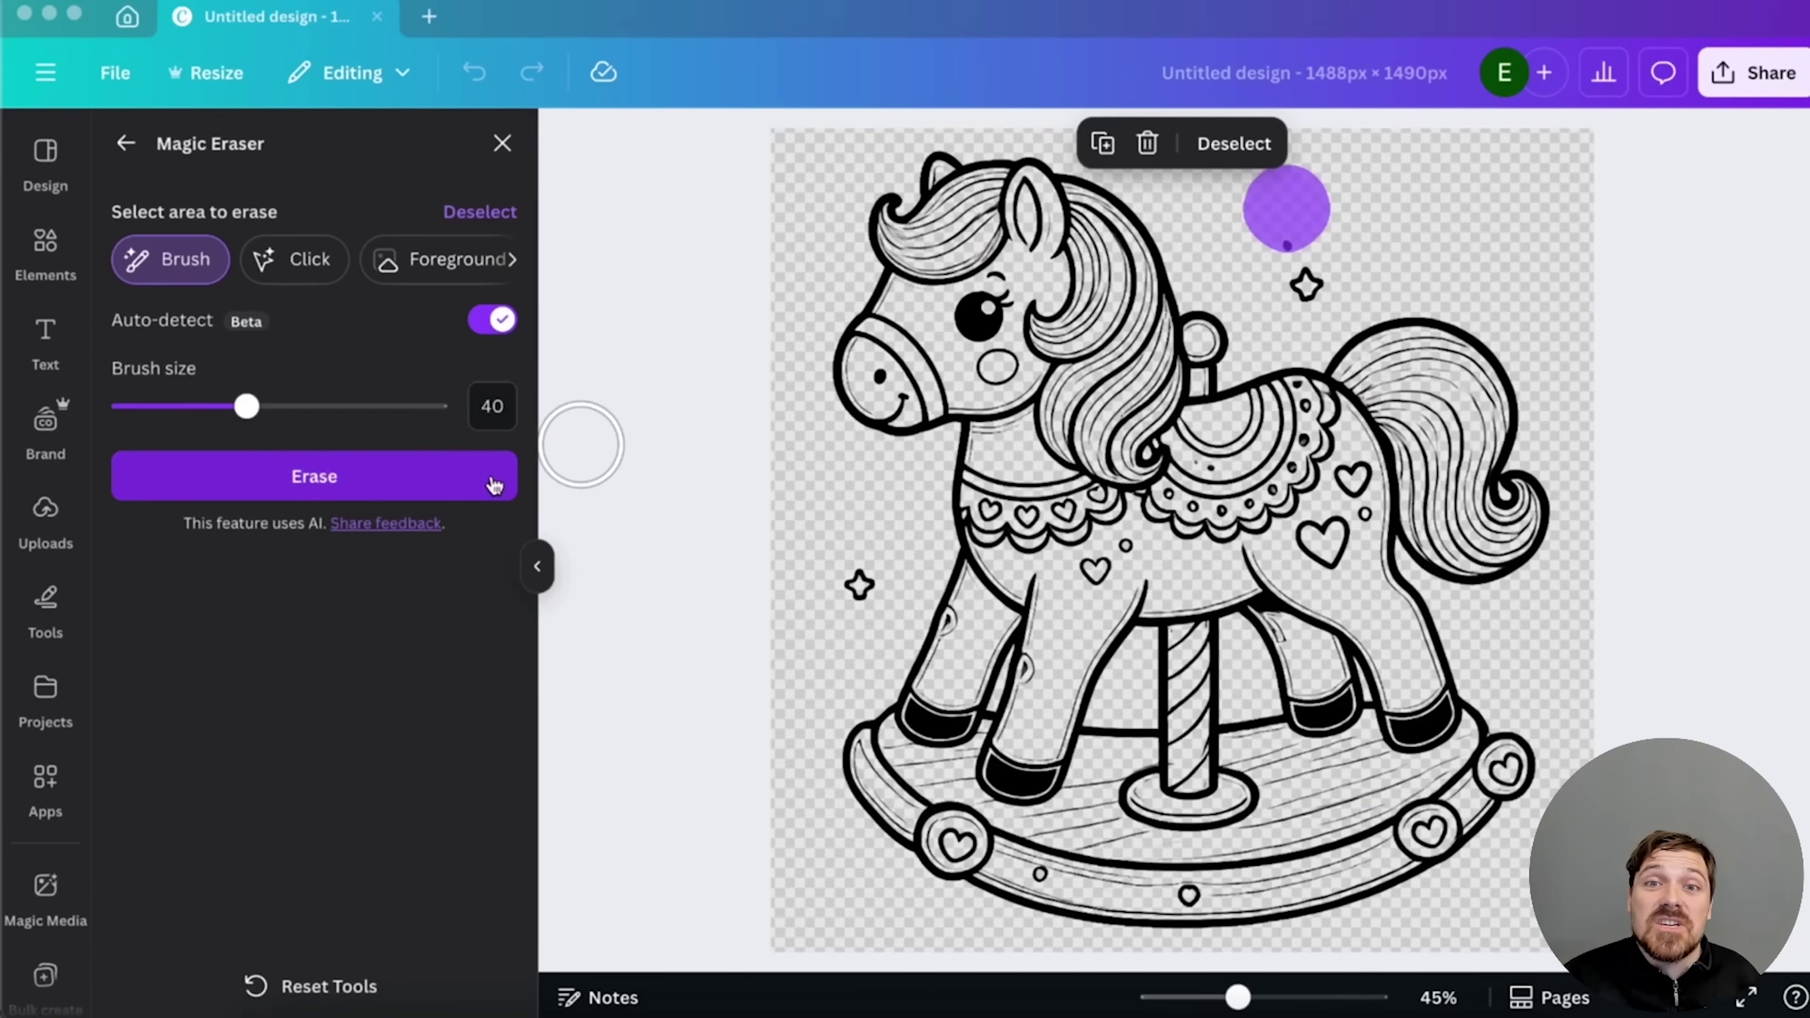
click(493, 484)
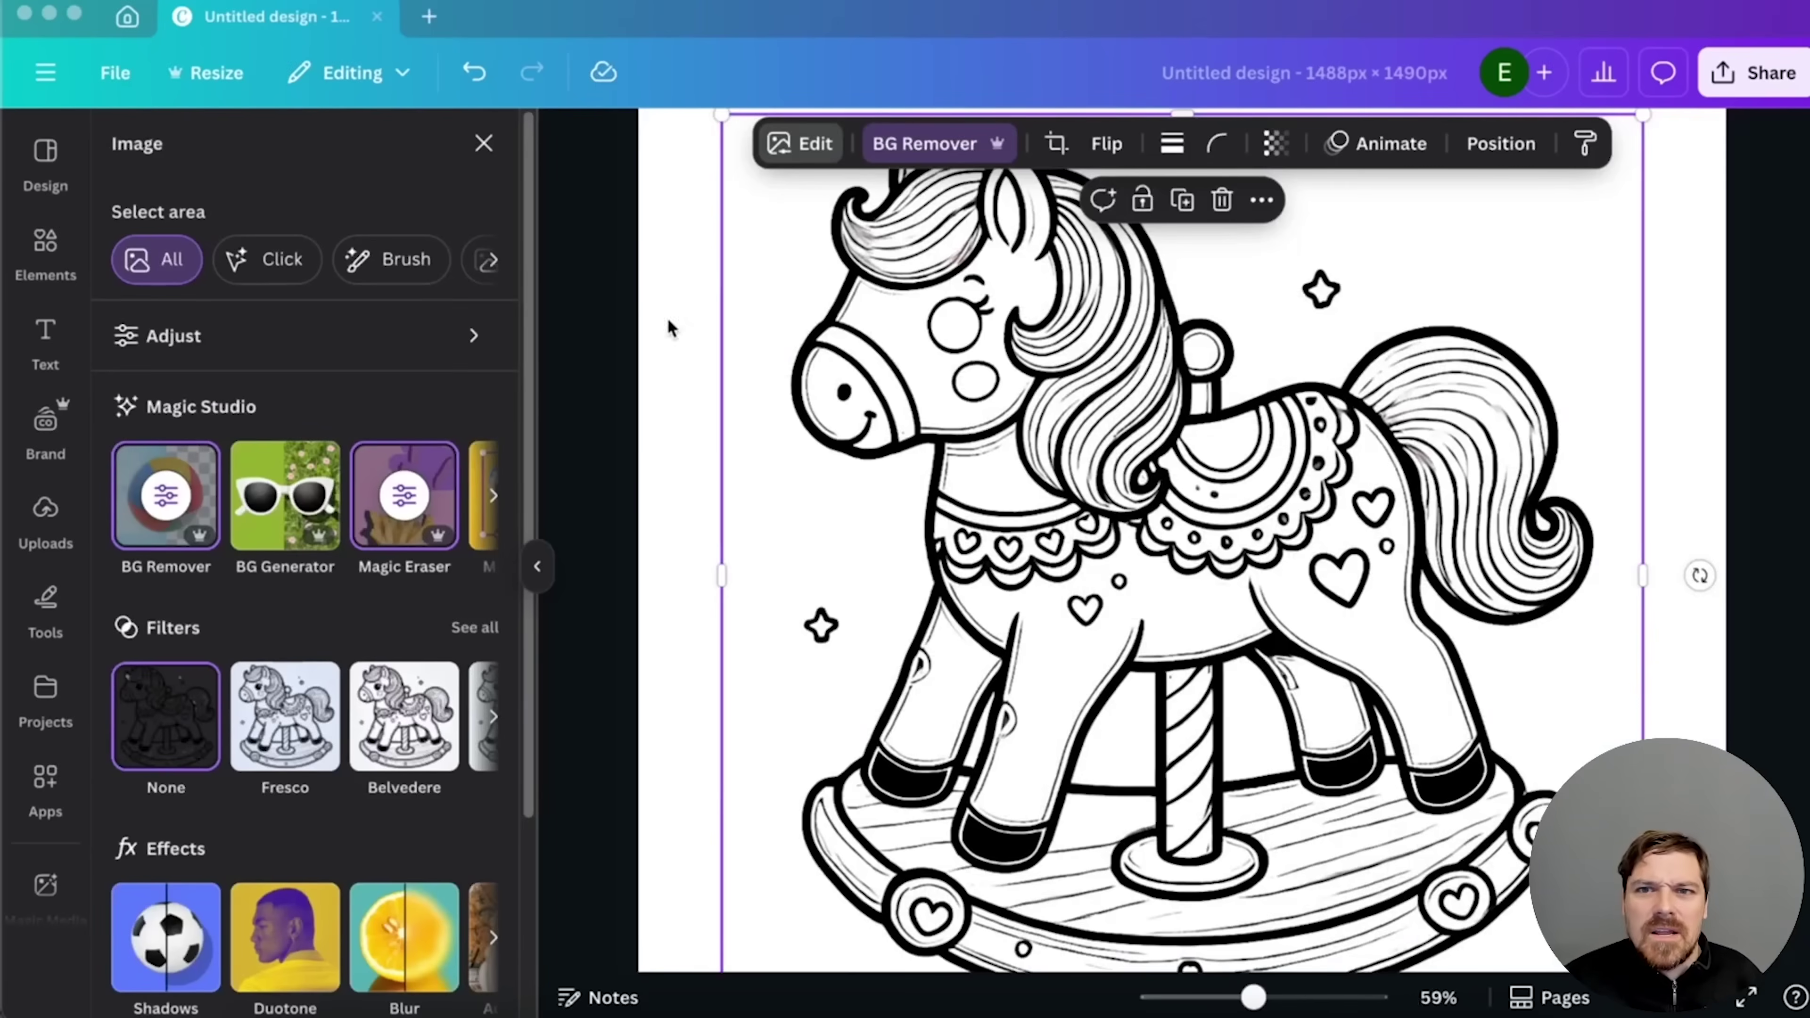
click(668, 317)
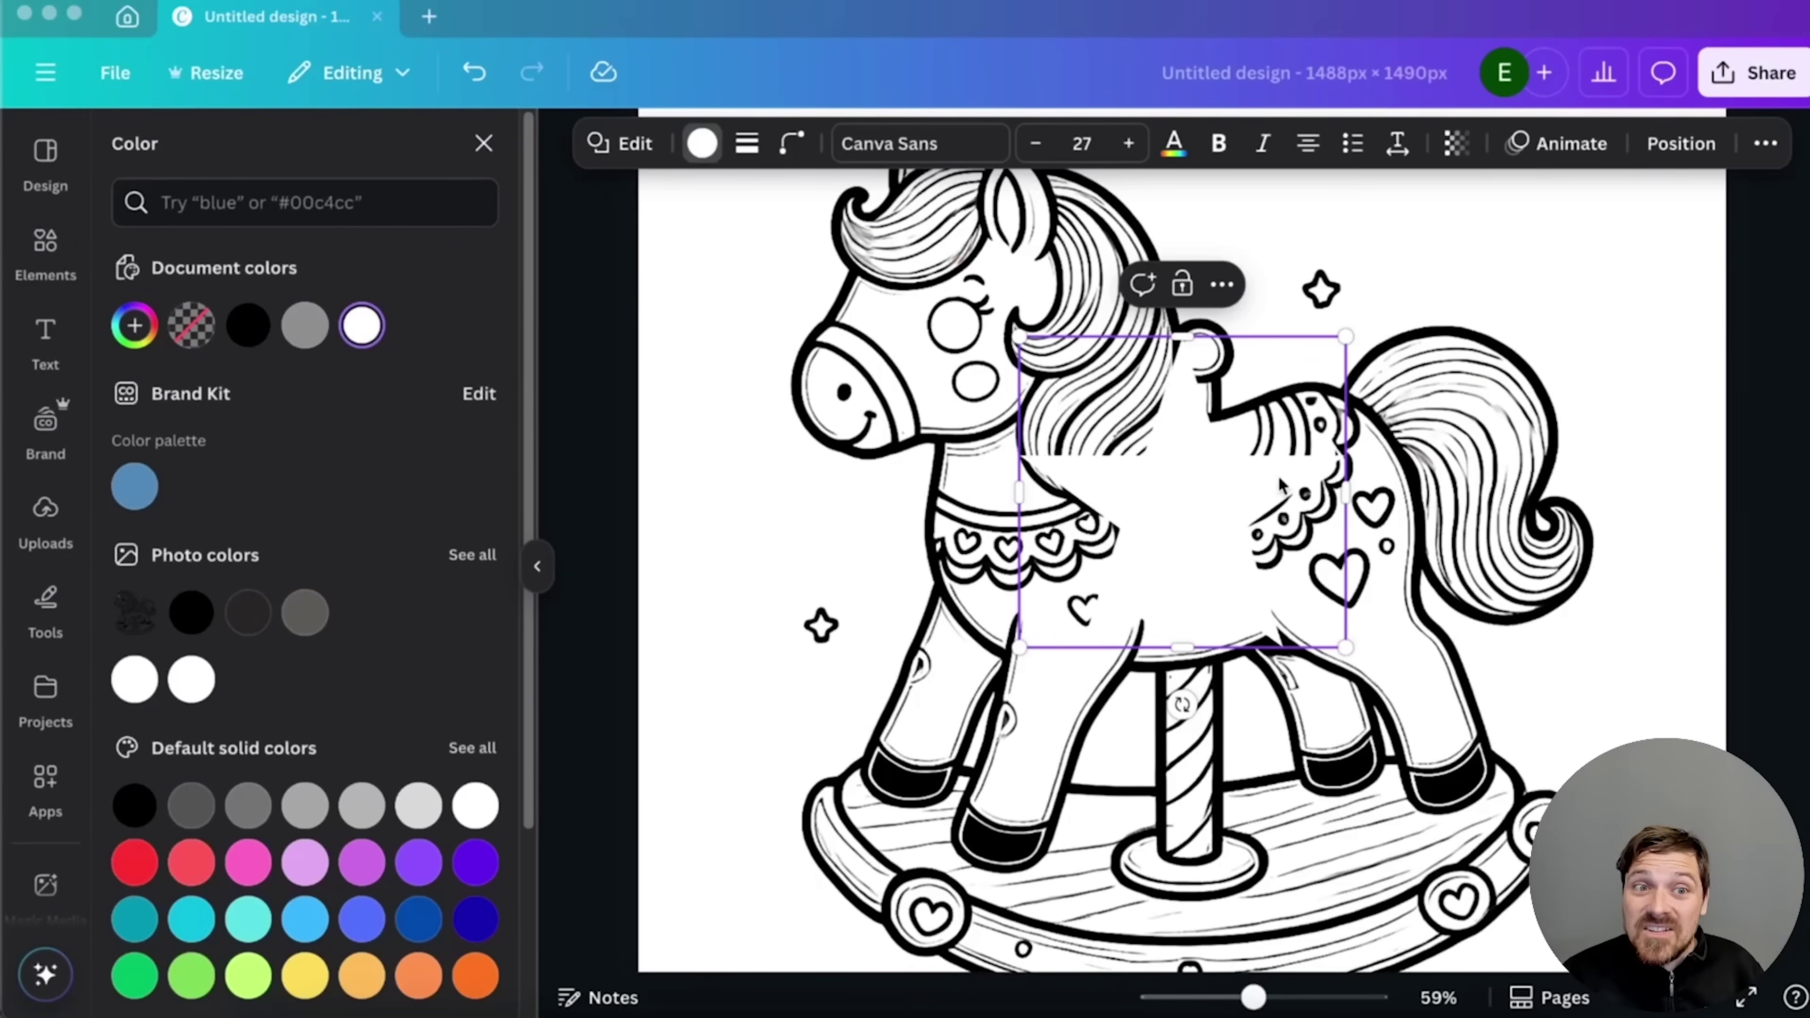
- Thicken the star's black outline, then shrink it and place it above the horse's back
click(627, 144)
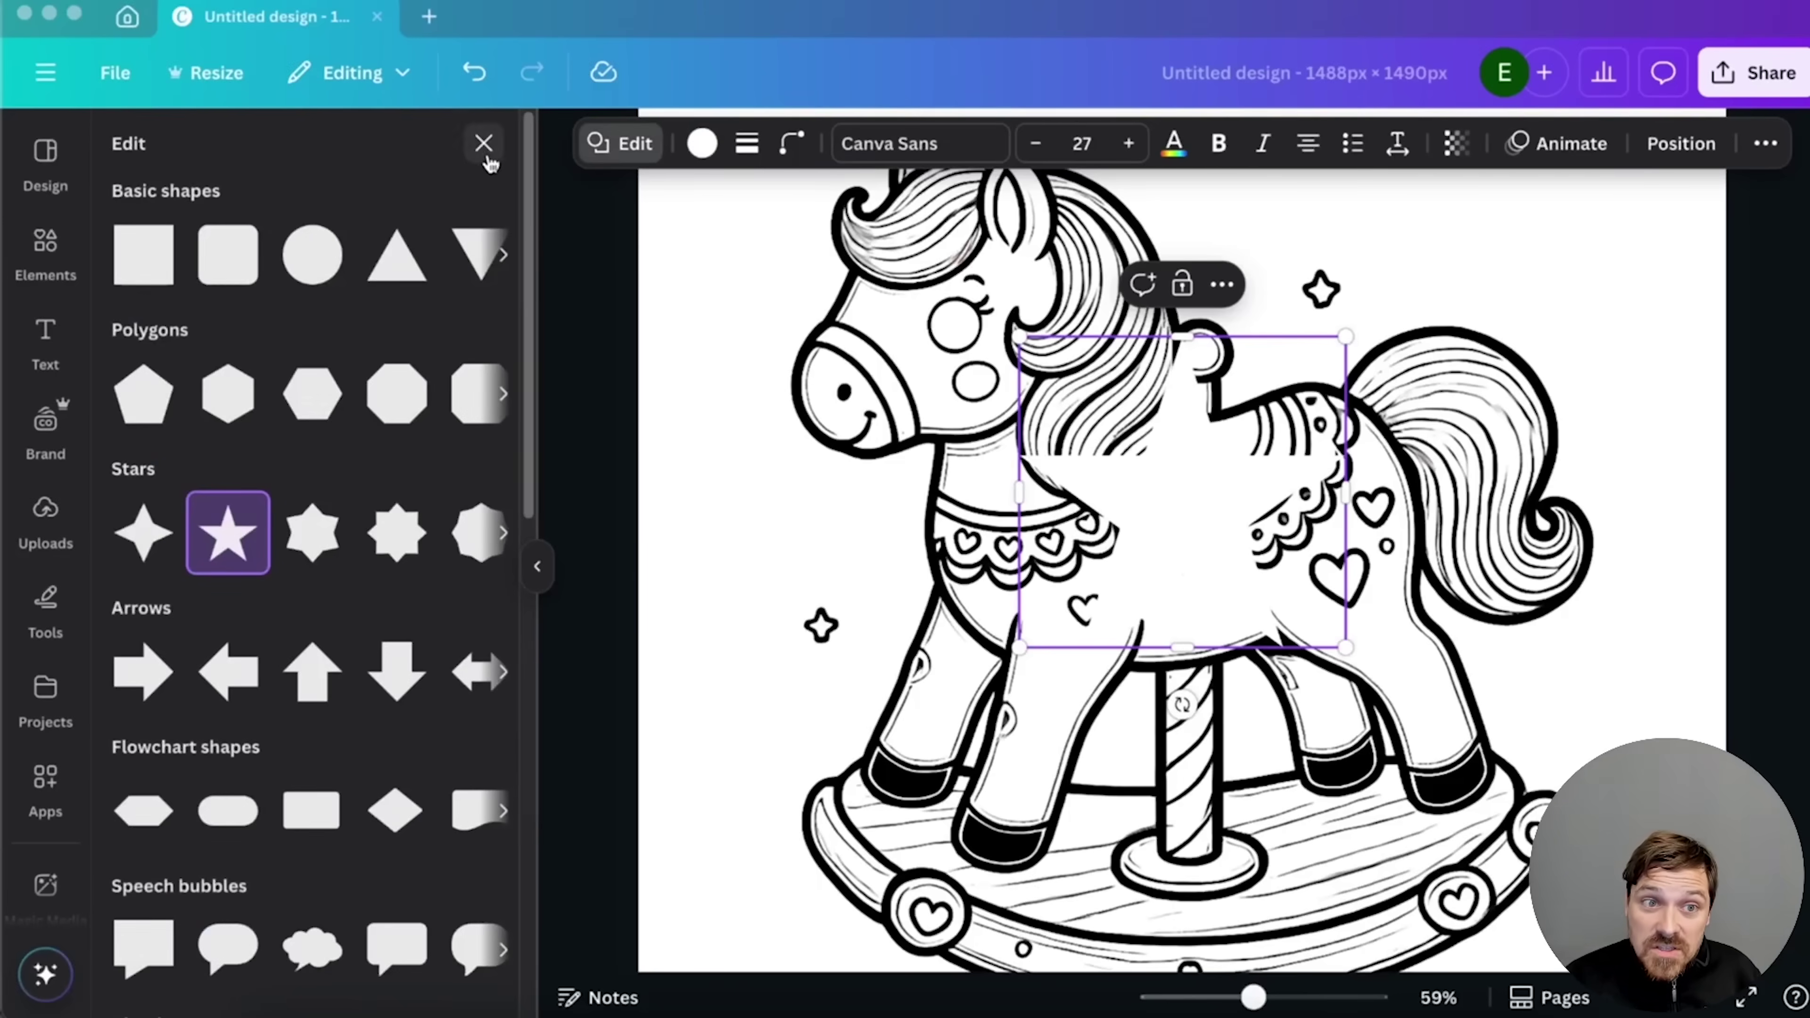
click(484, 144)
click(725, 143)
drag(586, 314, 729, 316)
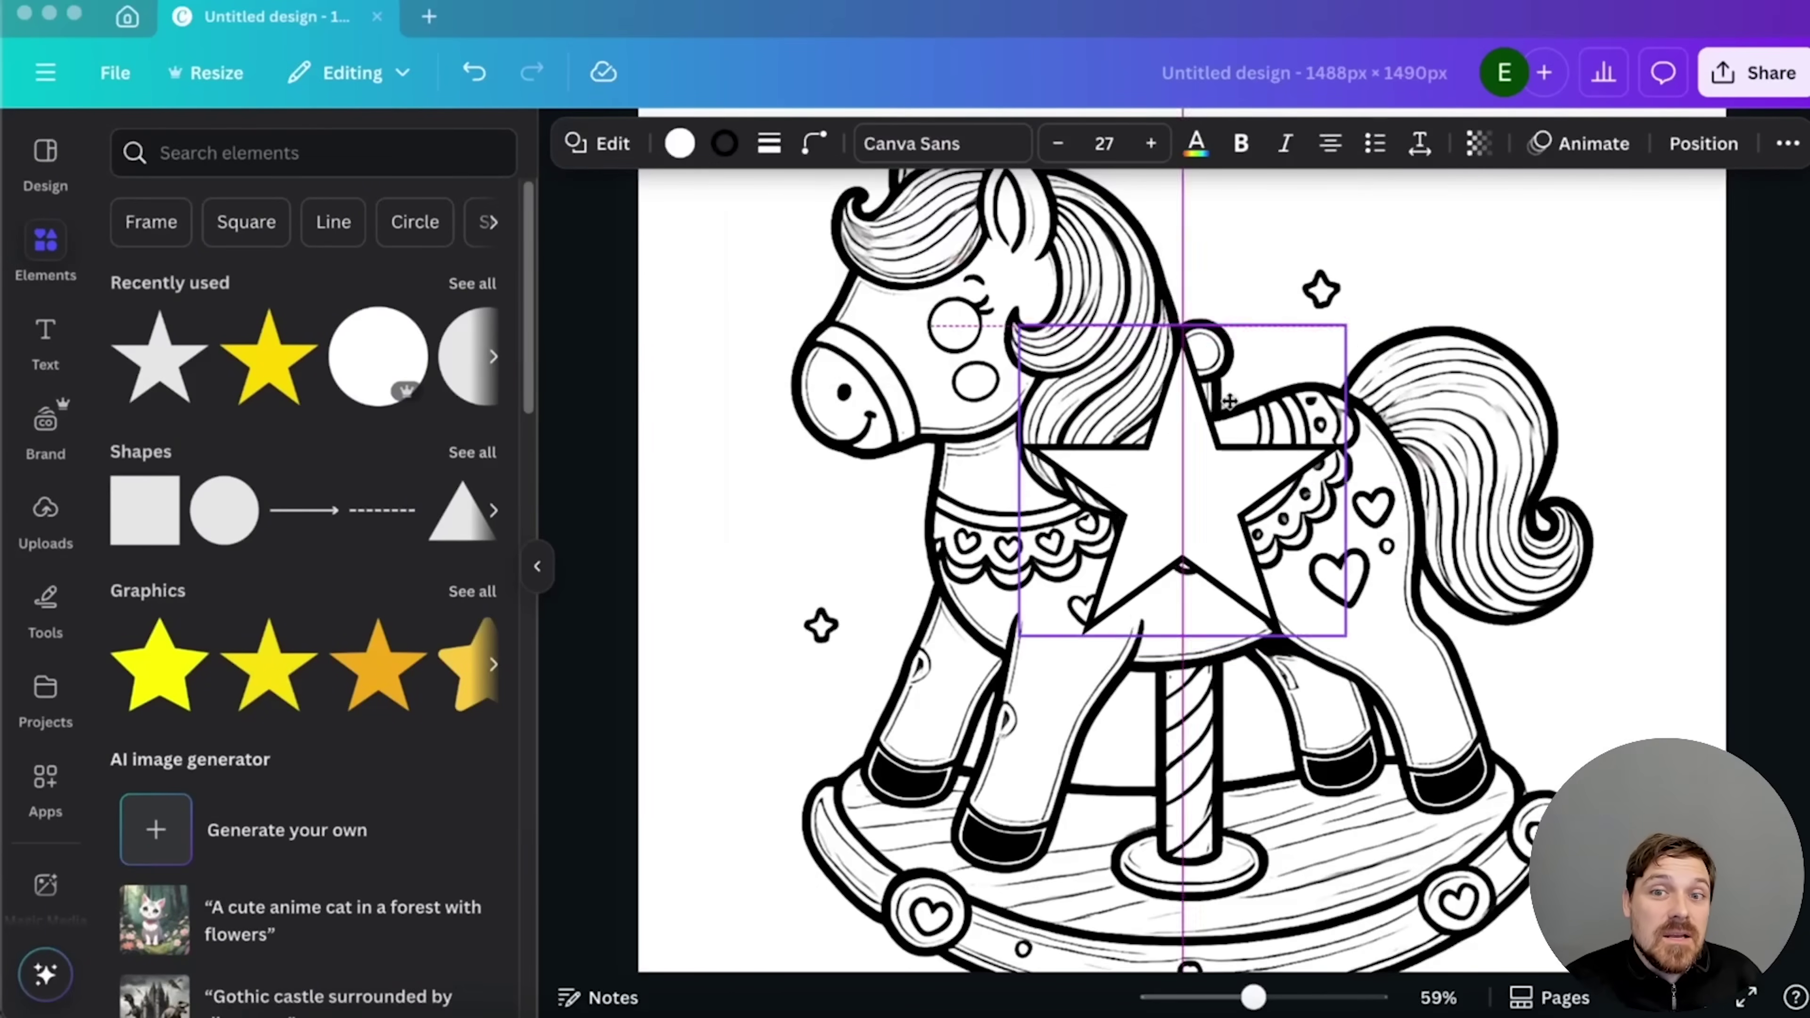
drag(1287, 464, 1410, 296)
drag(1469, 174, 1349, 279)
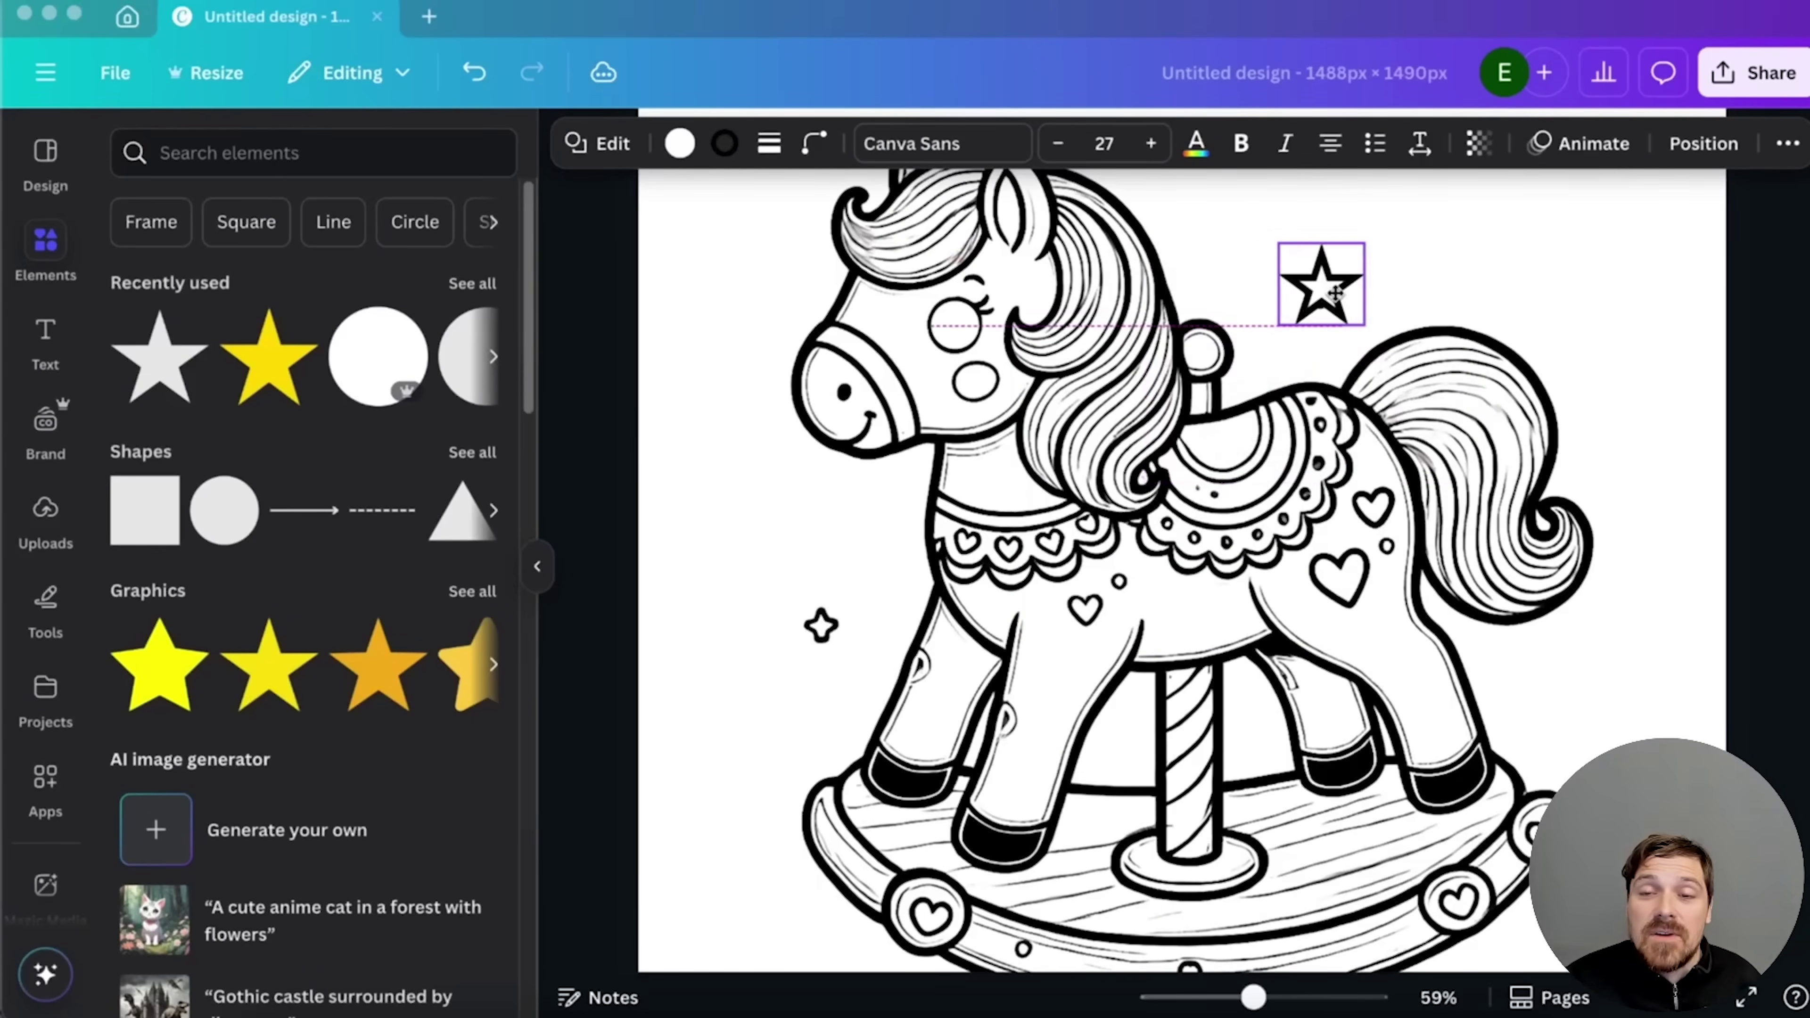
click(724, 143)
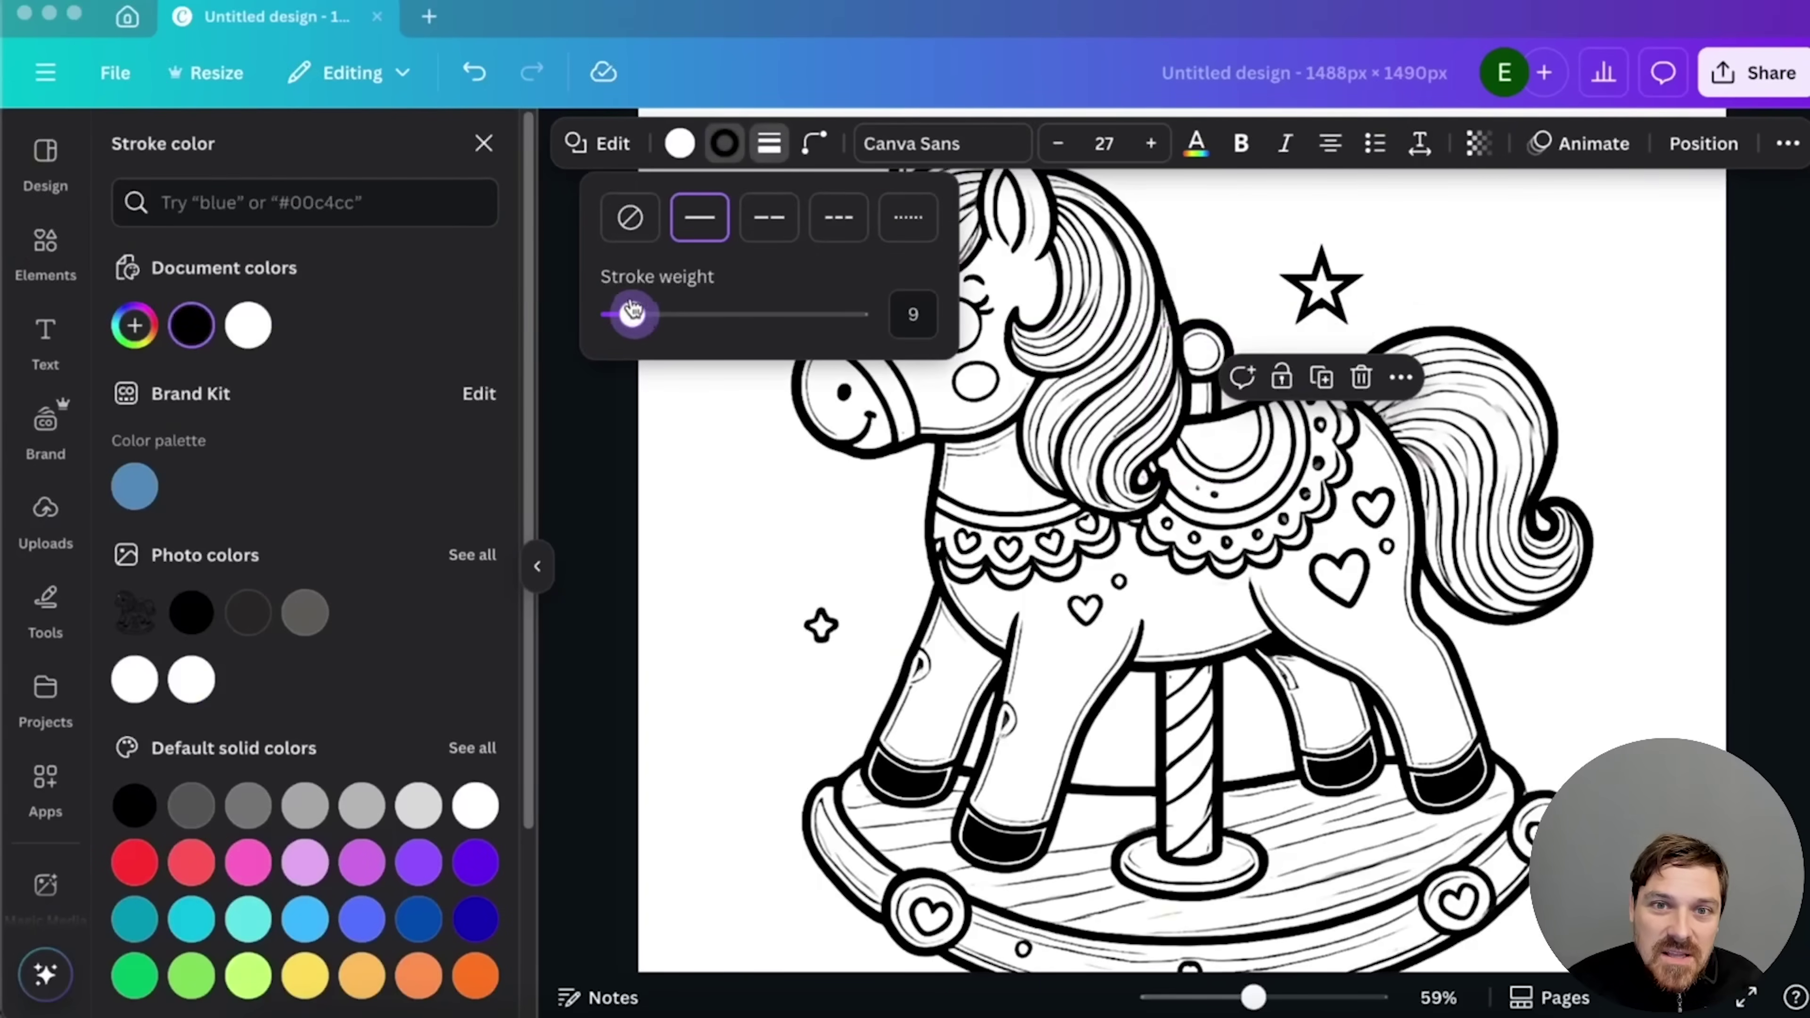
click(1362, 243)
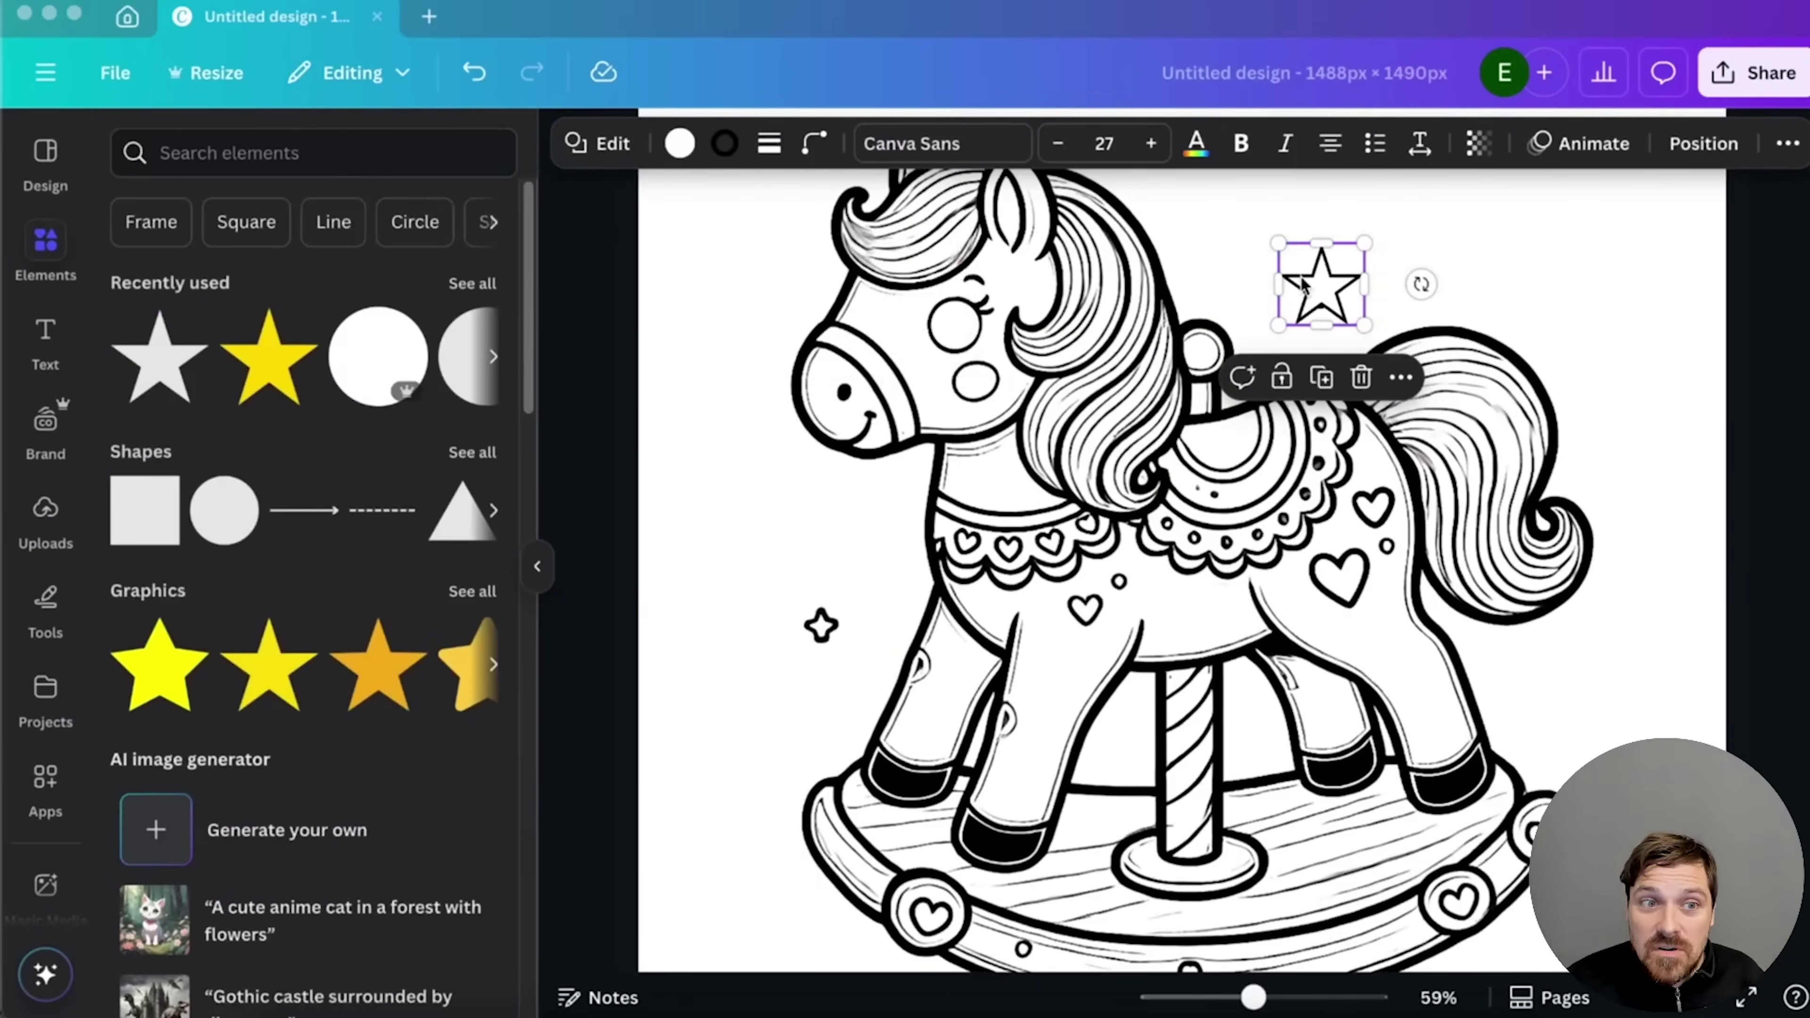
drag(1362, 244, 1275, 352)
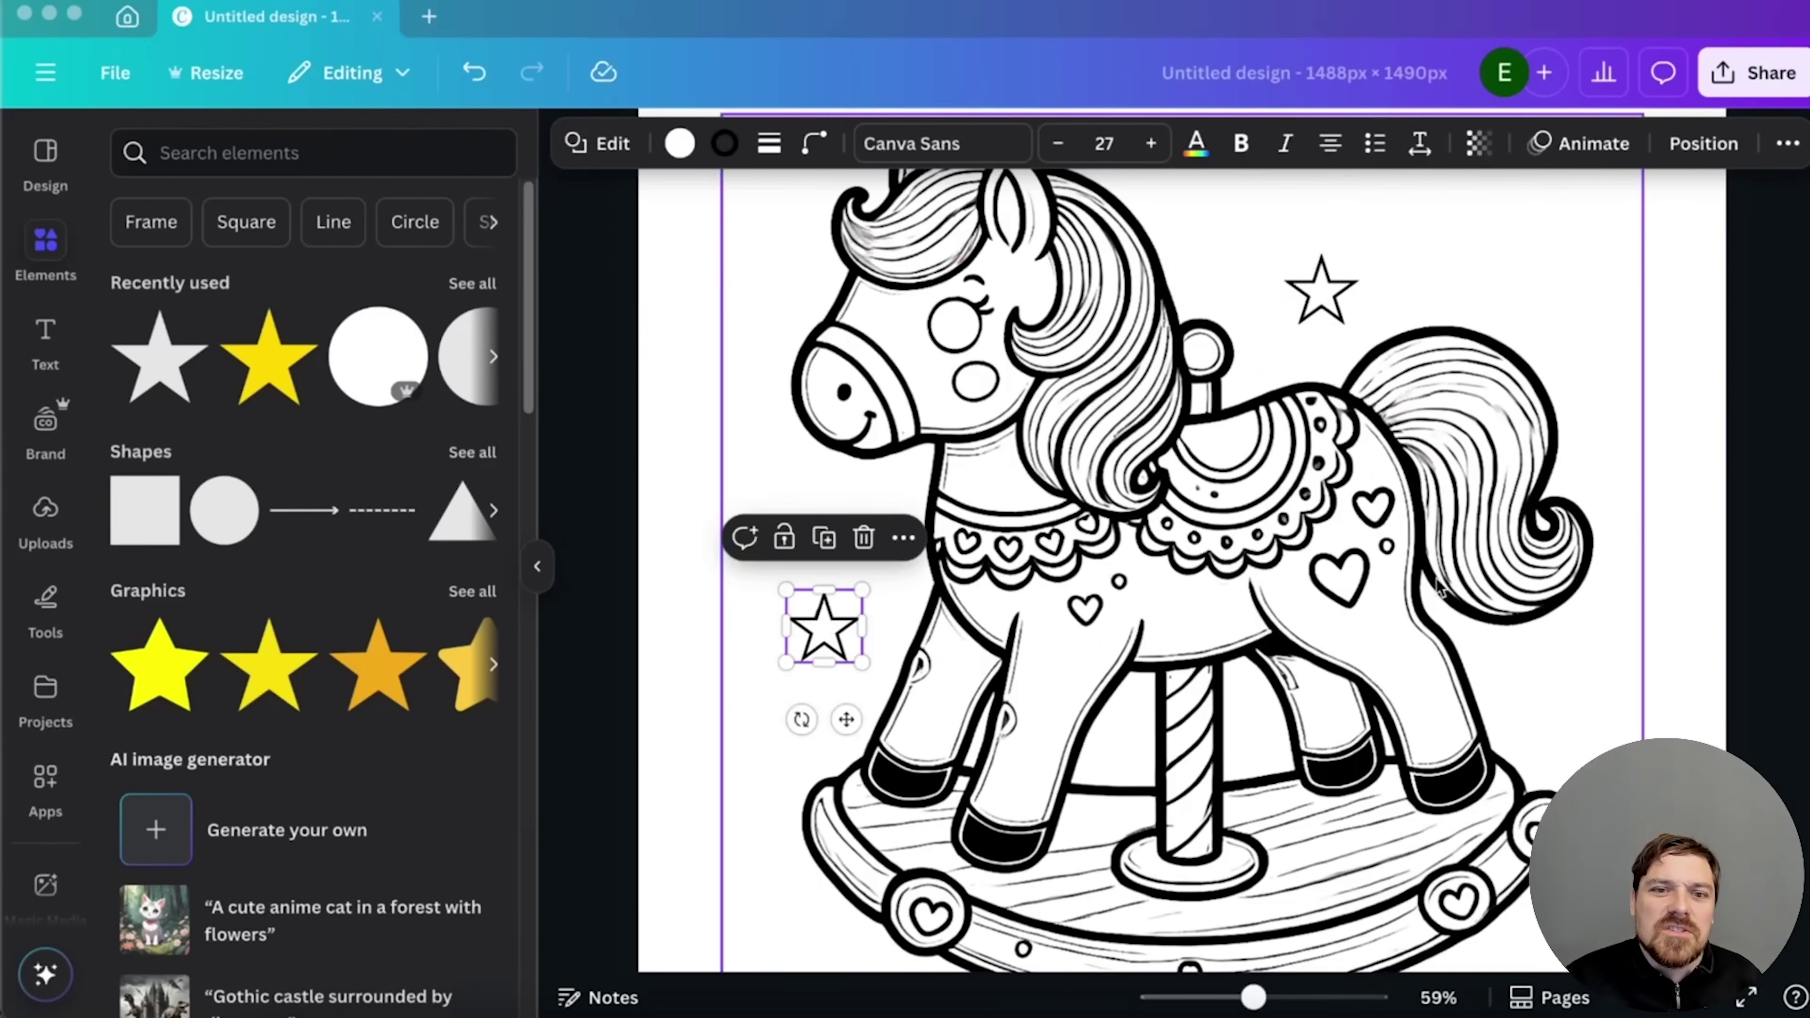
click(1655, 492)
scroll(1654, 492, down, 10)
- Give the star a solid border, white fill and outline weight 18, placed at the house page's top-left
scroll(1654, 492, down, 10)
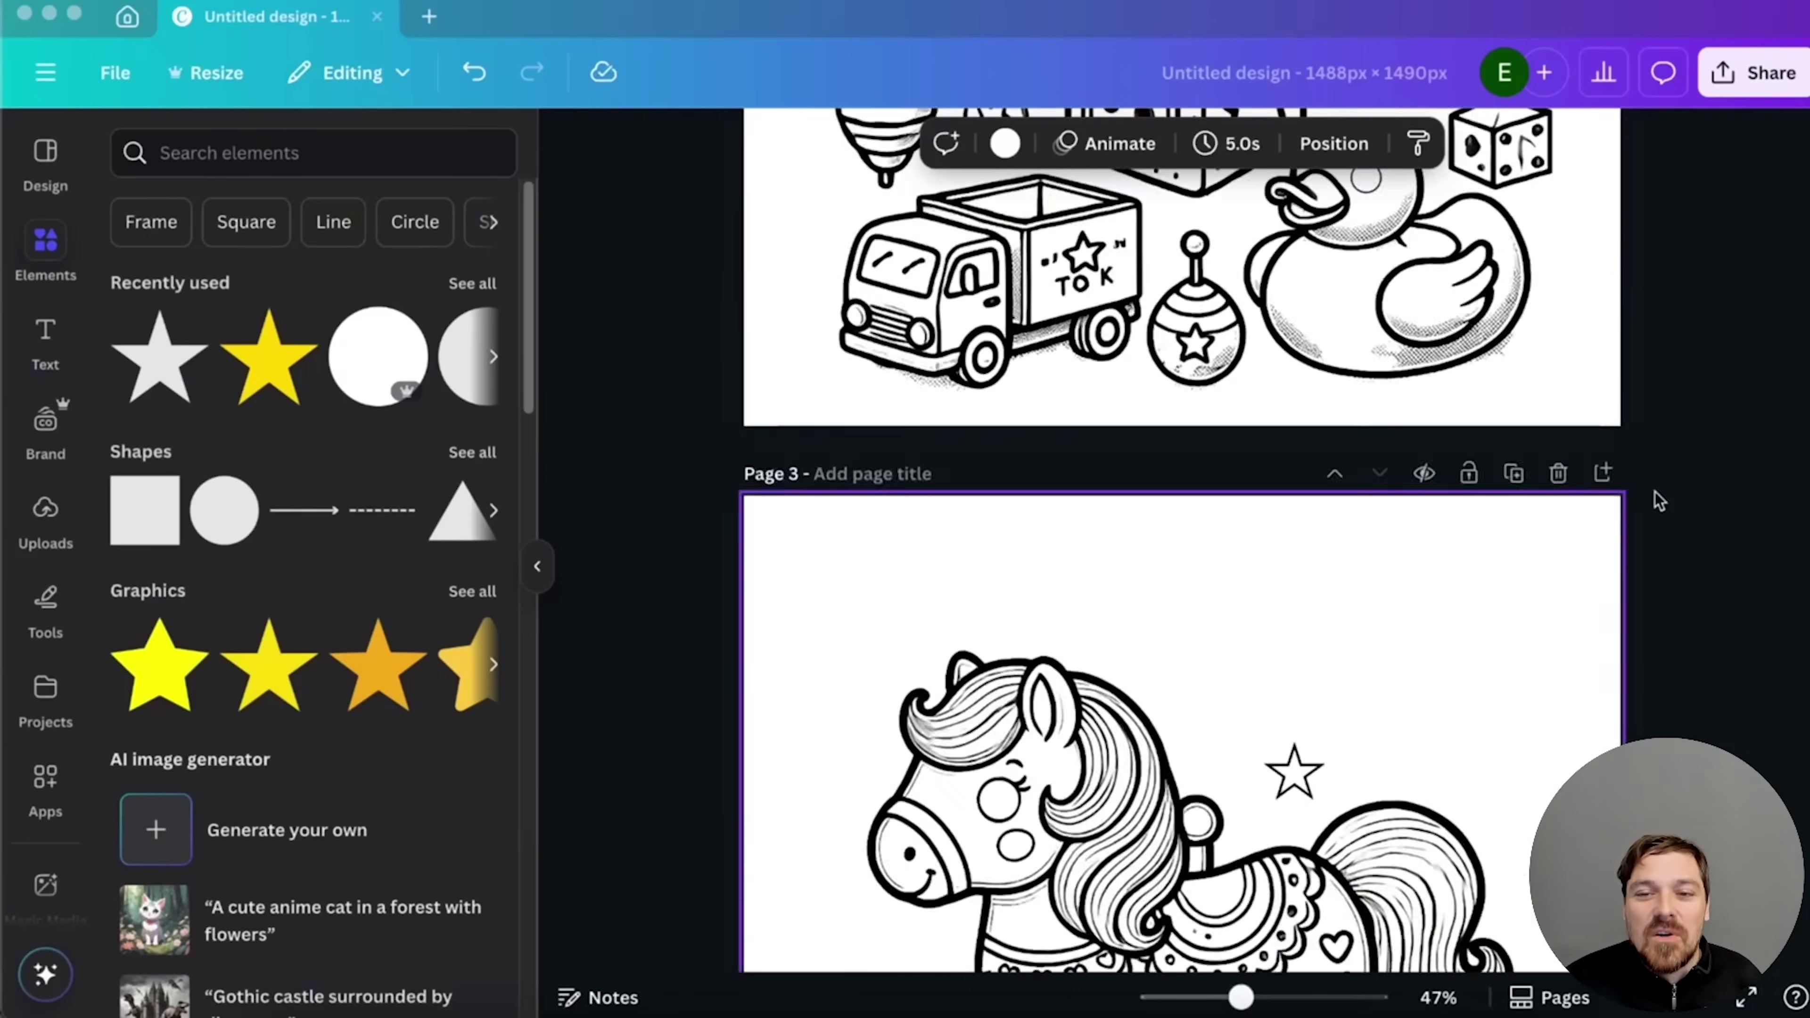
scroll(1701, 571, down, 2)
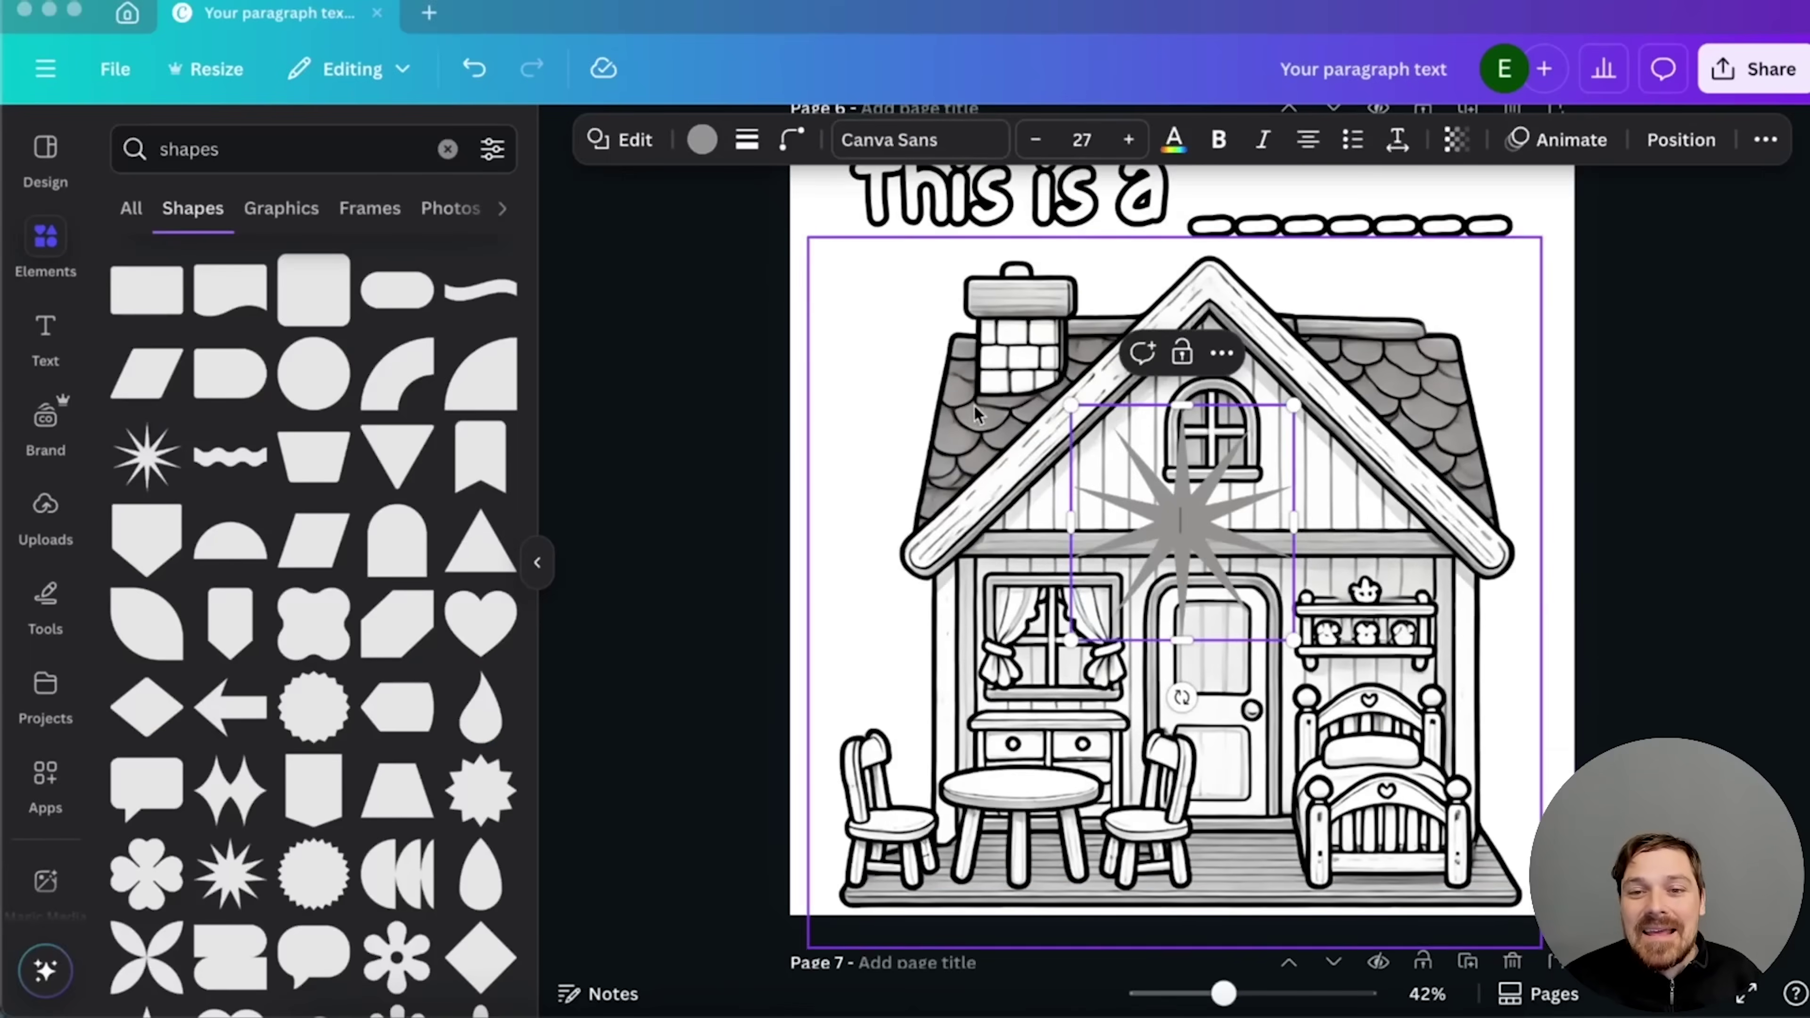
click(725, 140)
click(679, 210)
click(680, 139)
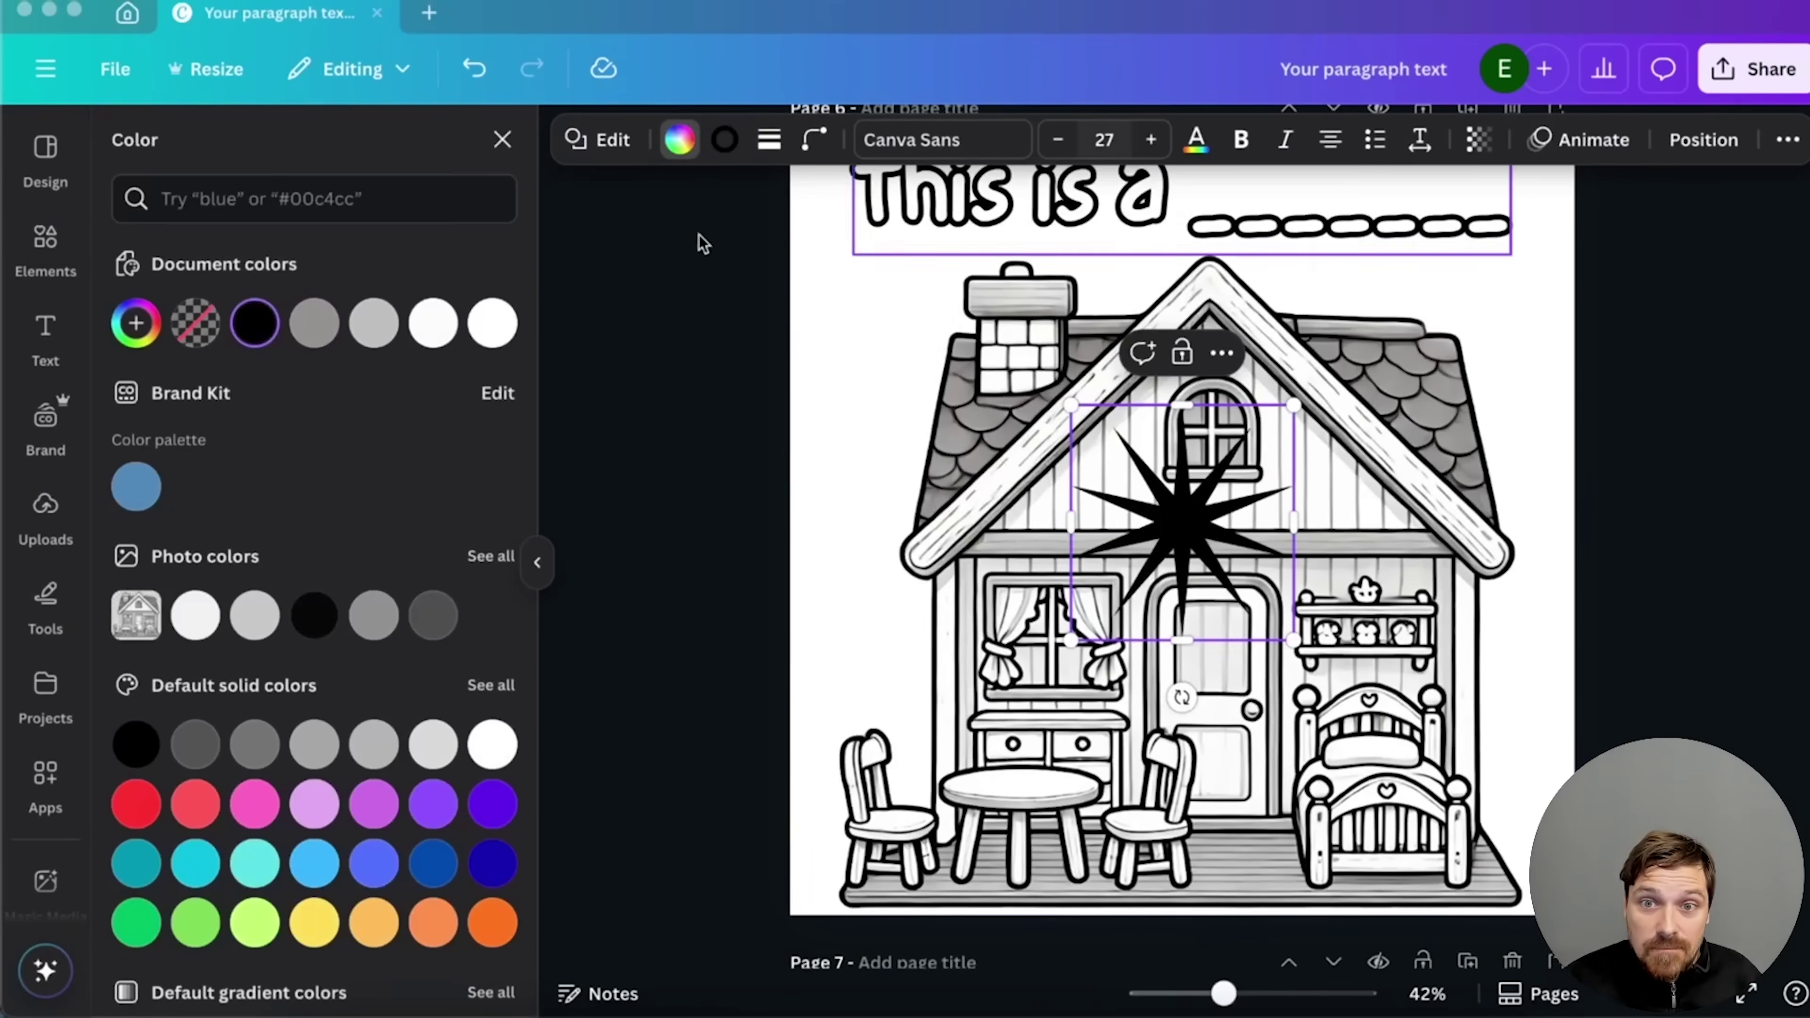
click(491, 323)
mouse_move(1182, 520)
mouse_down()
mouse_move(873, 303)
mouse_move(856, 335)
mouse_up()
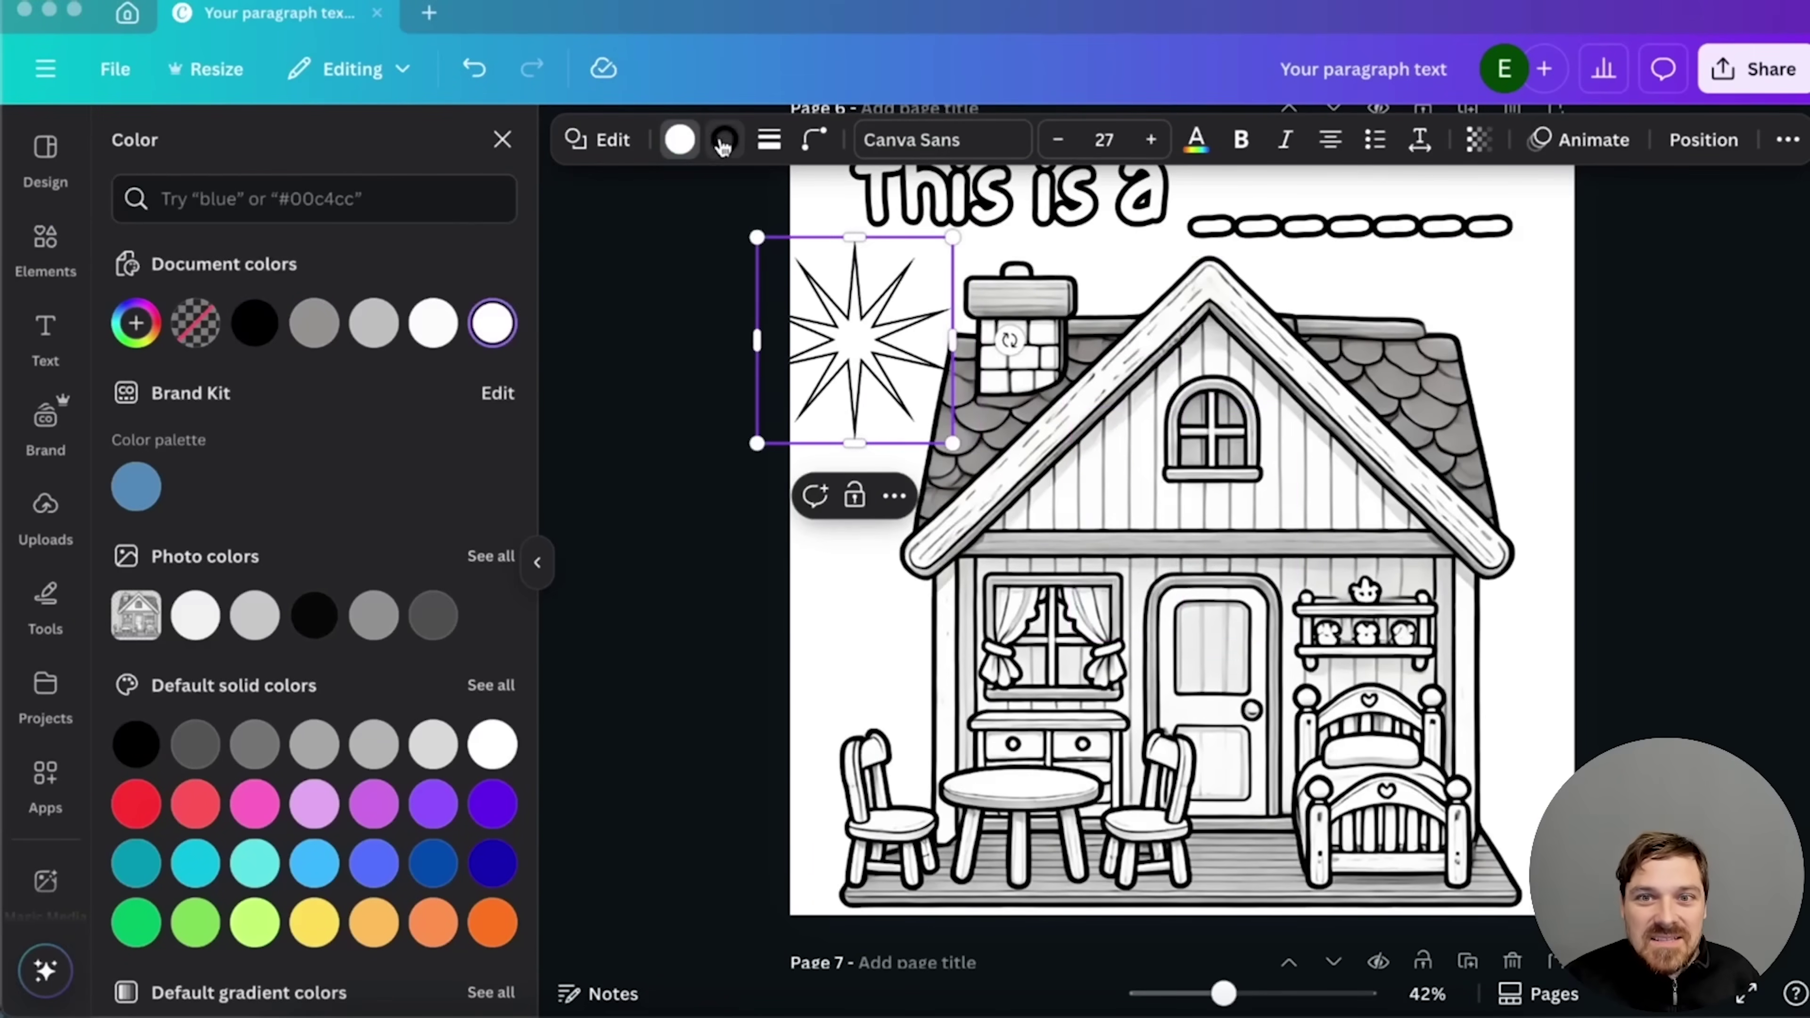
click(725, 140)
click(769, 140)
drag(608, 311, 656, 314)
mouse_move(953, 314)
mouse_down()
mouse_move(922, 263)
mouse_move(876, 300)
mouse_up()
click(694, 525)
- Add a gear shape to the page and begin setting its border style
scroll(580, 581, down, 10)
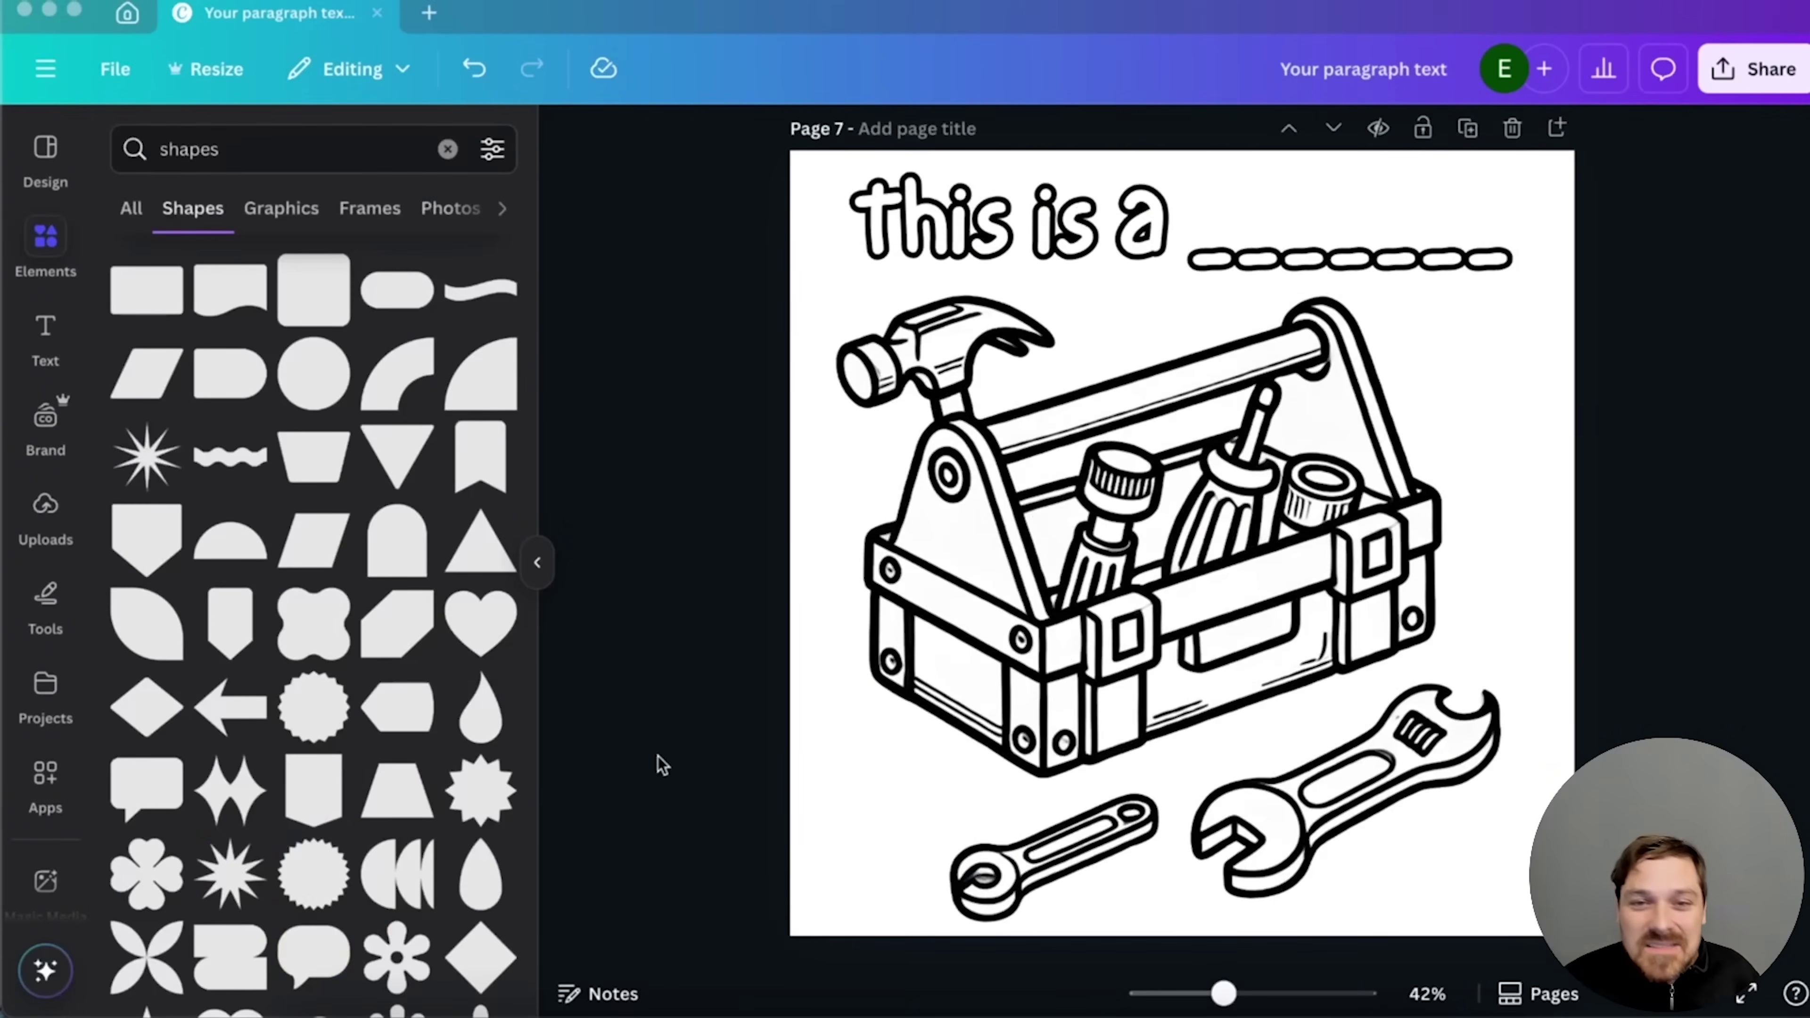
scroll(313, 571, down, 5)
click(397, 720)
click(768, 139)
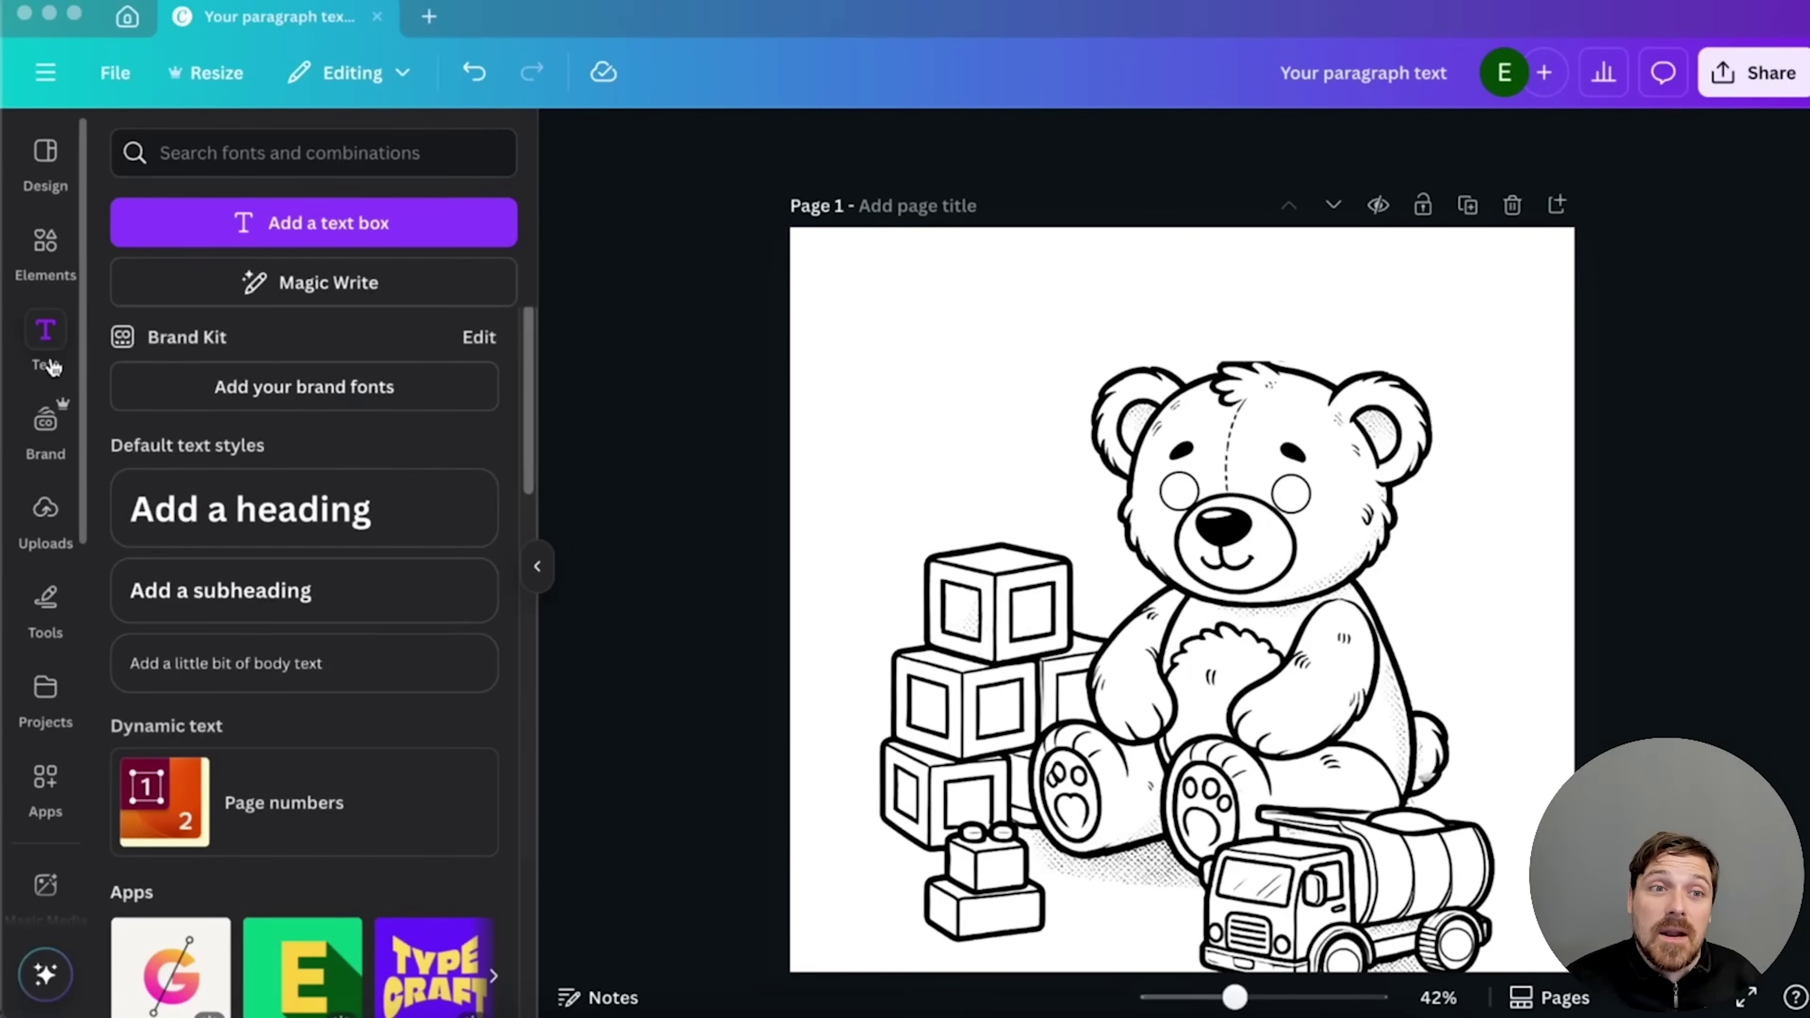
- Add a white One Little Font heading with Outline effect reading 'this is a ________' at the page top
click(249, 508)
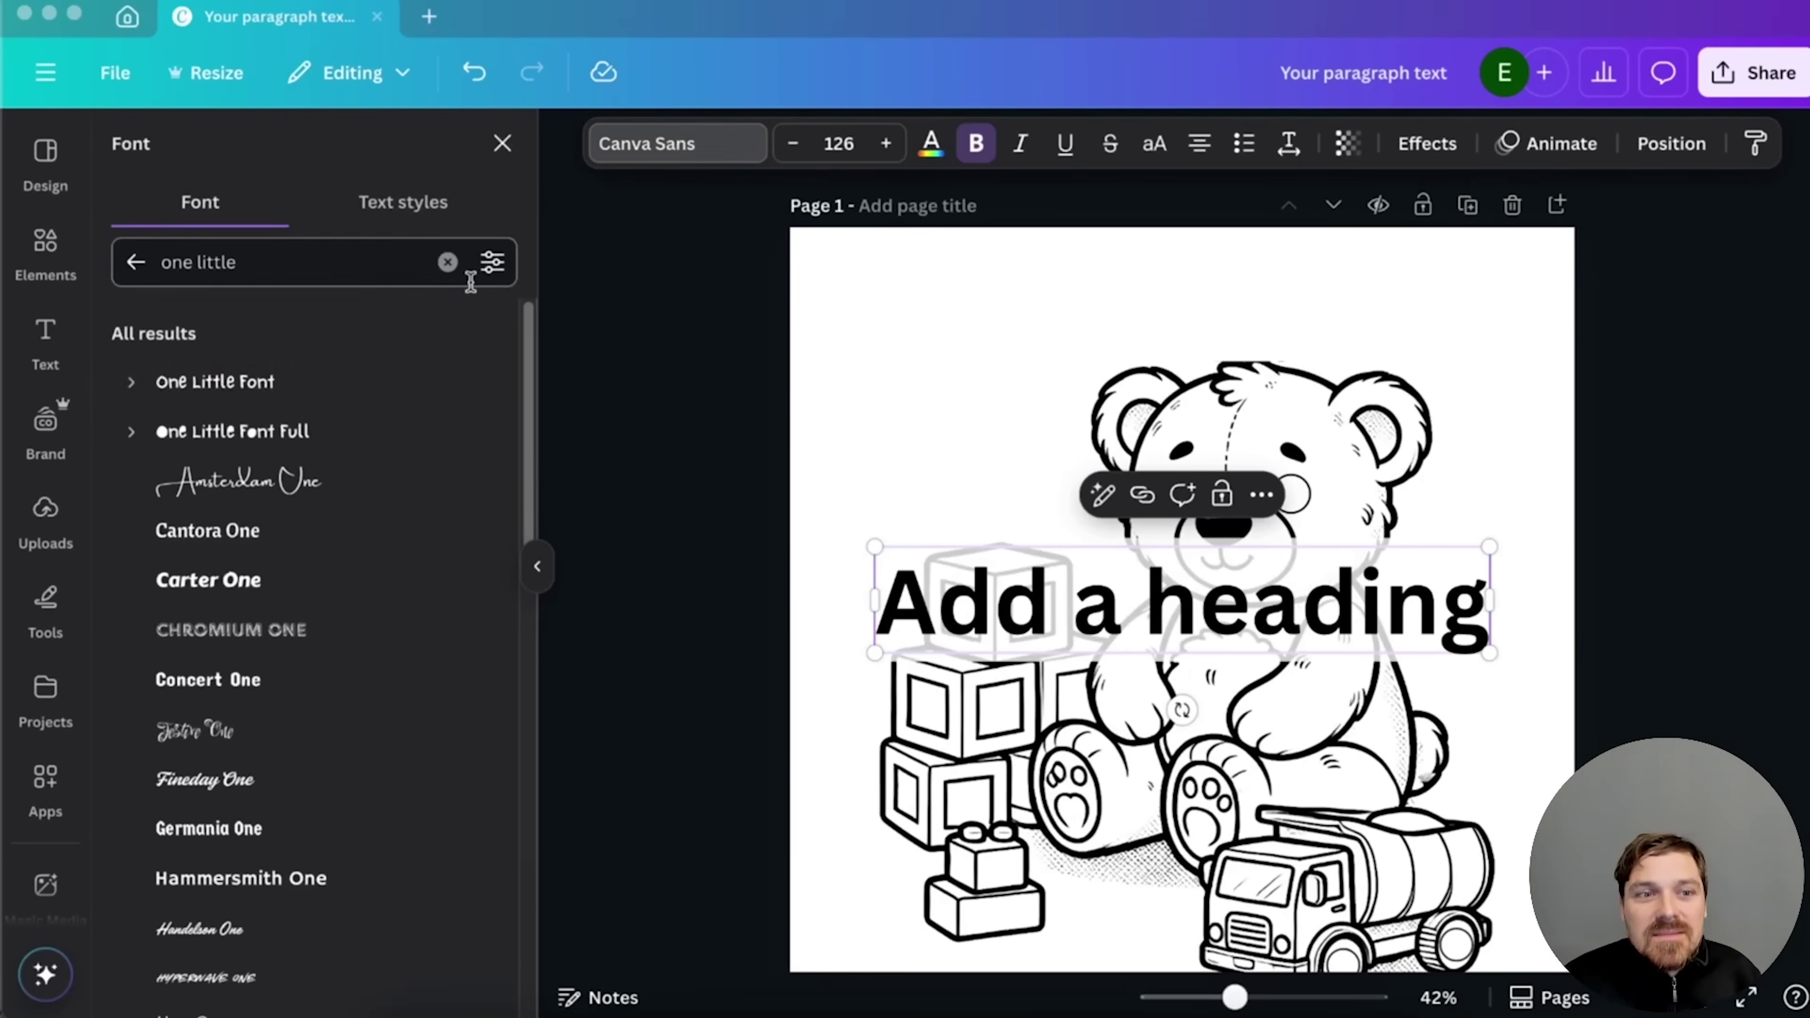
click(222, 380)
click(932, 144)
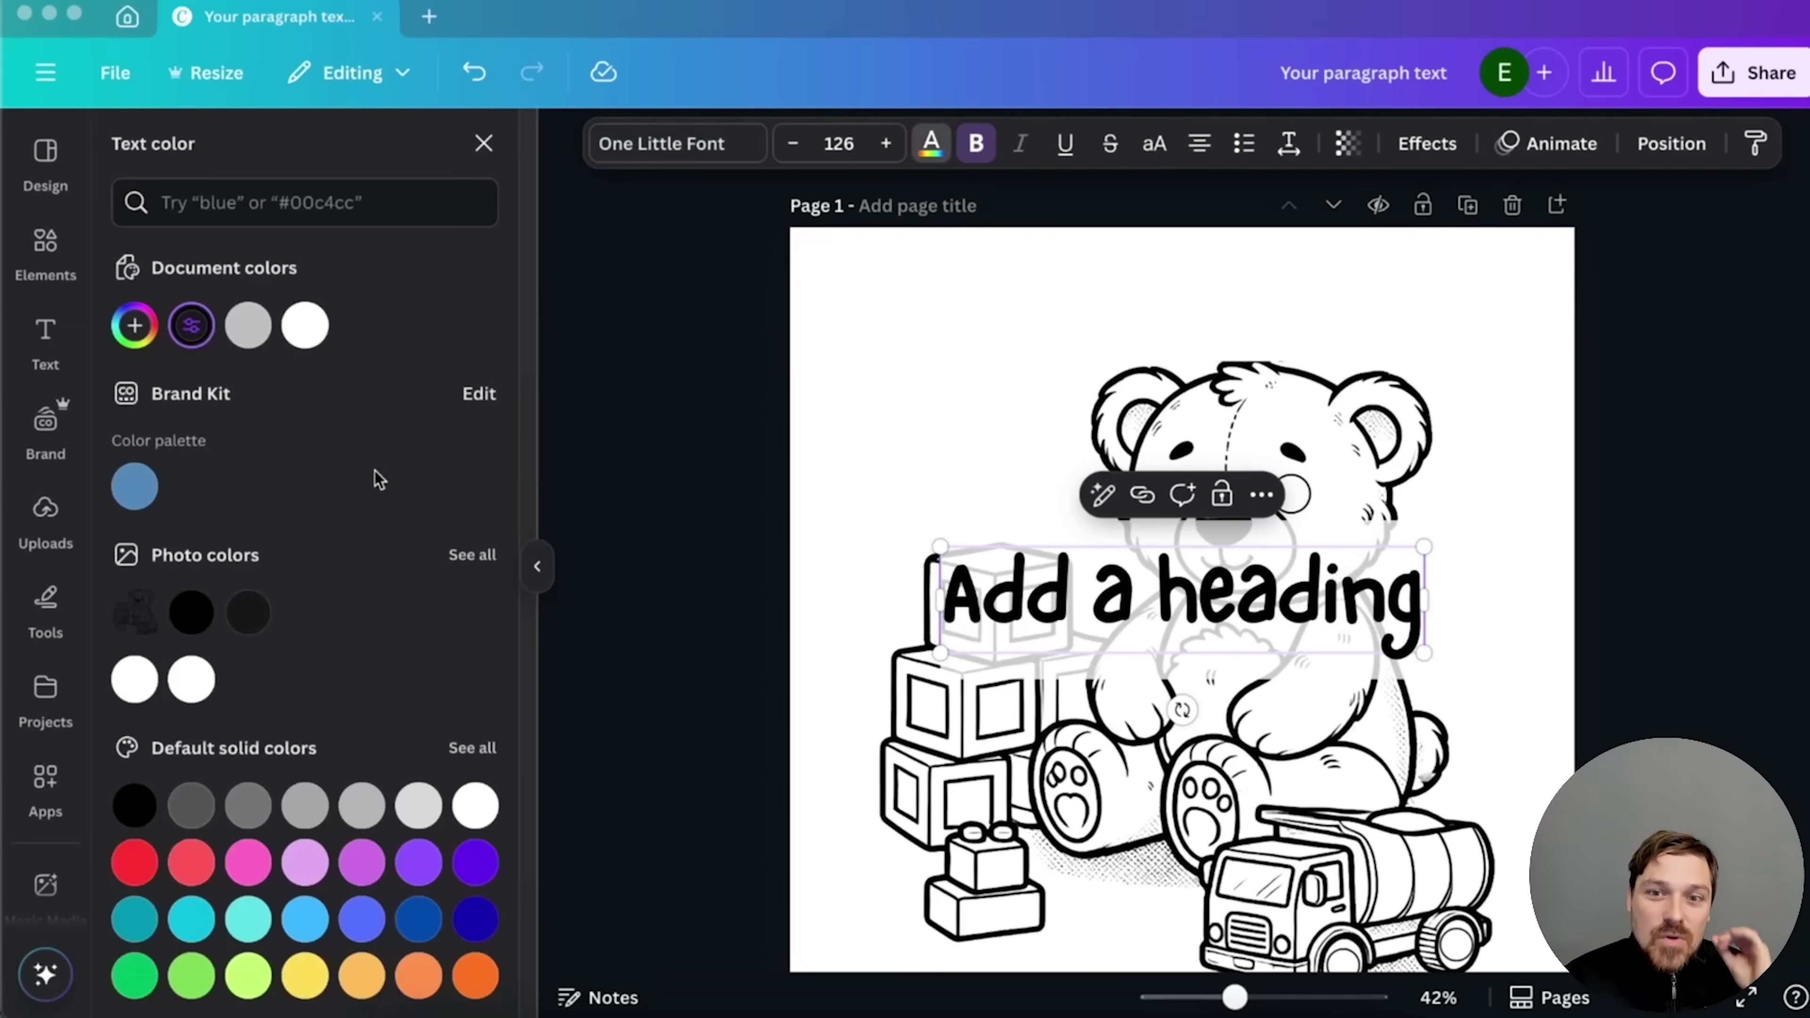
click(304, 326)
click(1427, 143)
click(435, 412)
click(478, 633)
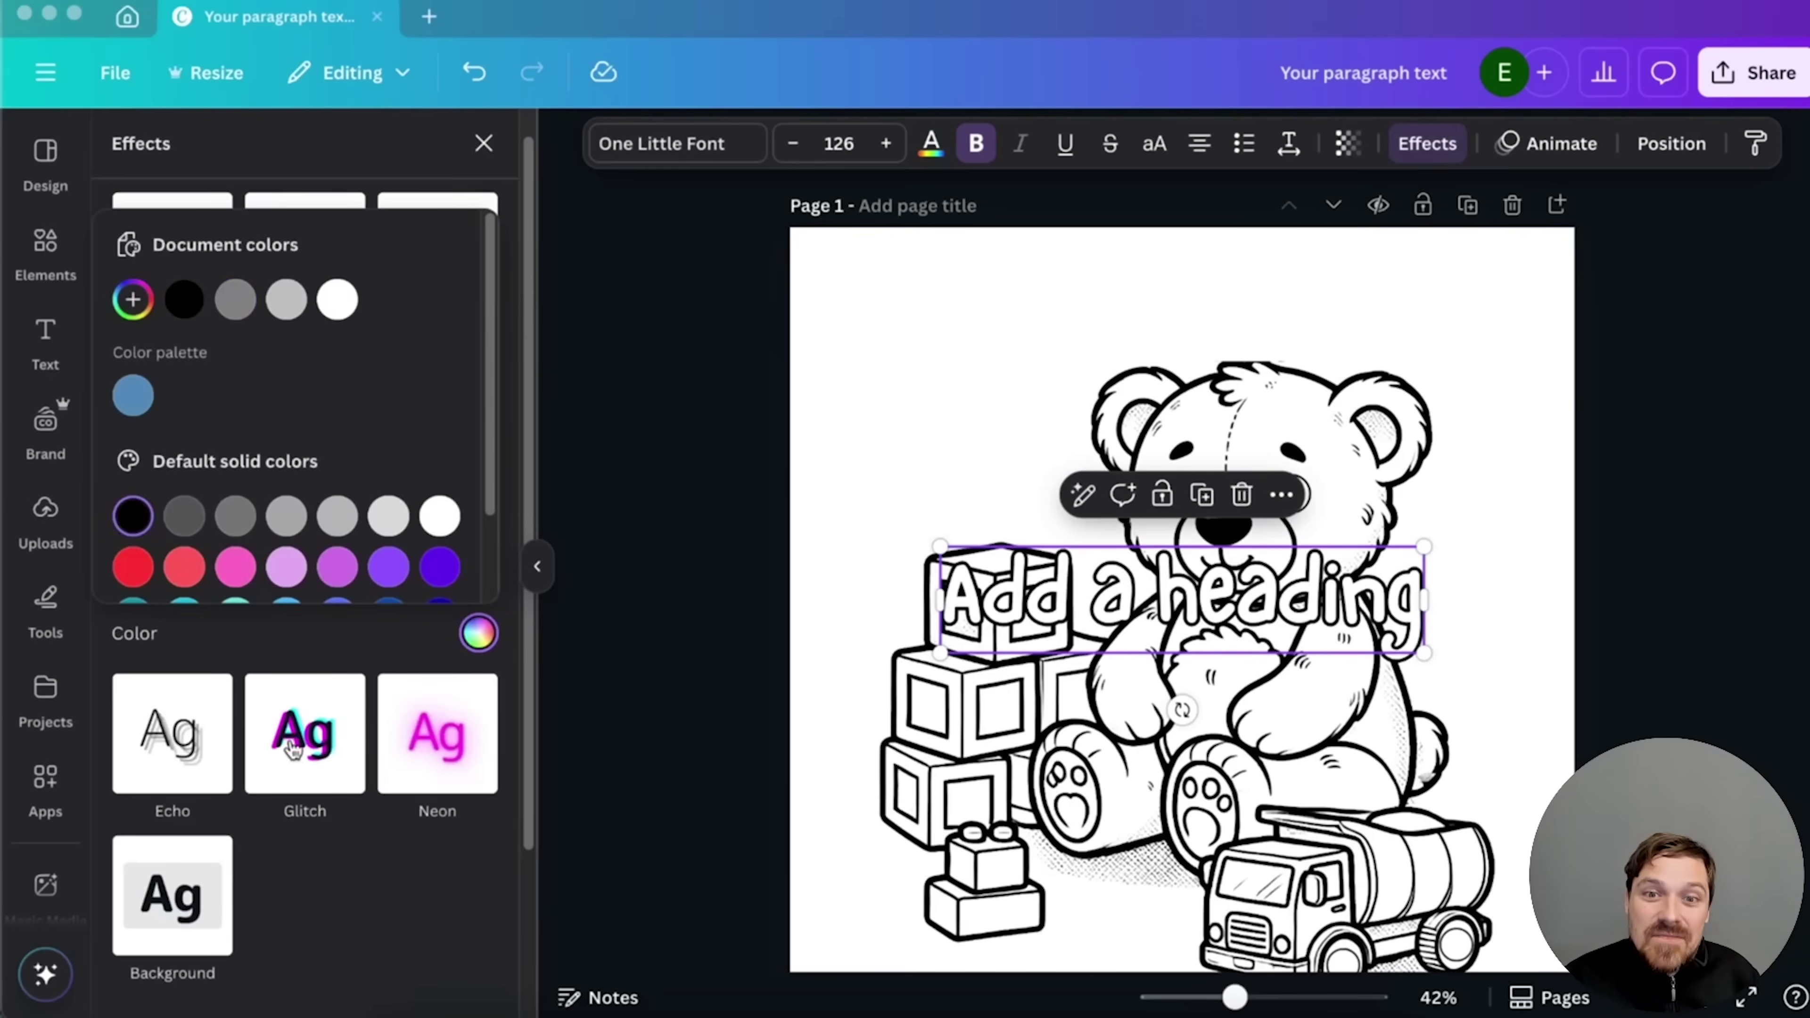
click(235, 611)
text(this is a ________)
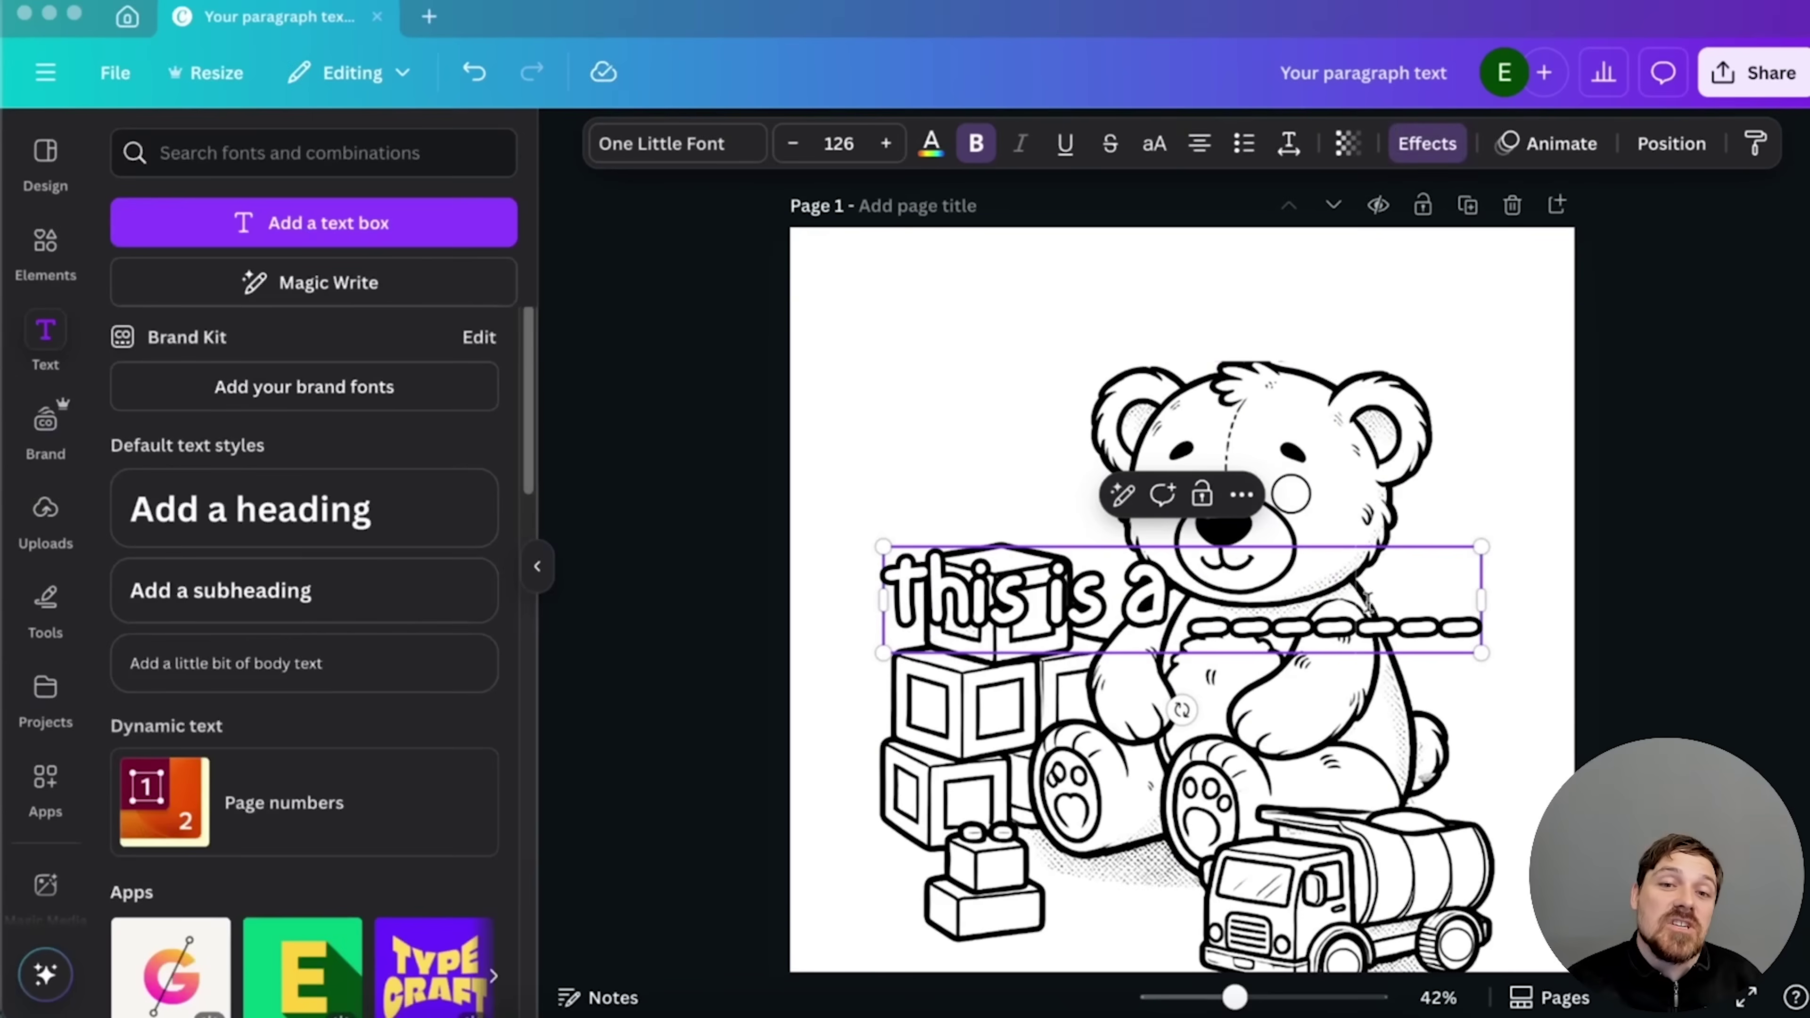
drag(1367, 603, 1400, 345)
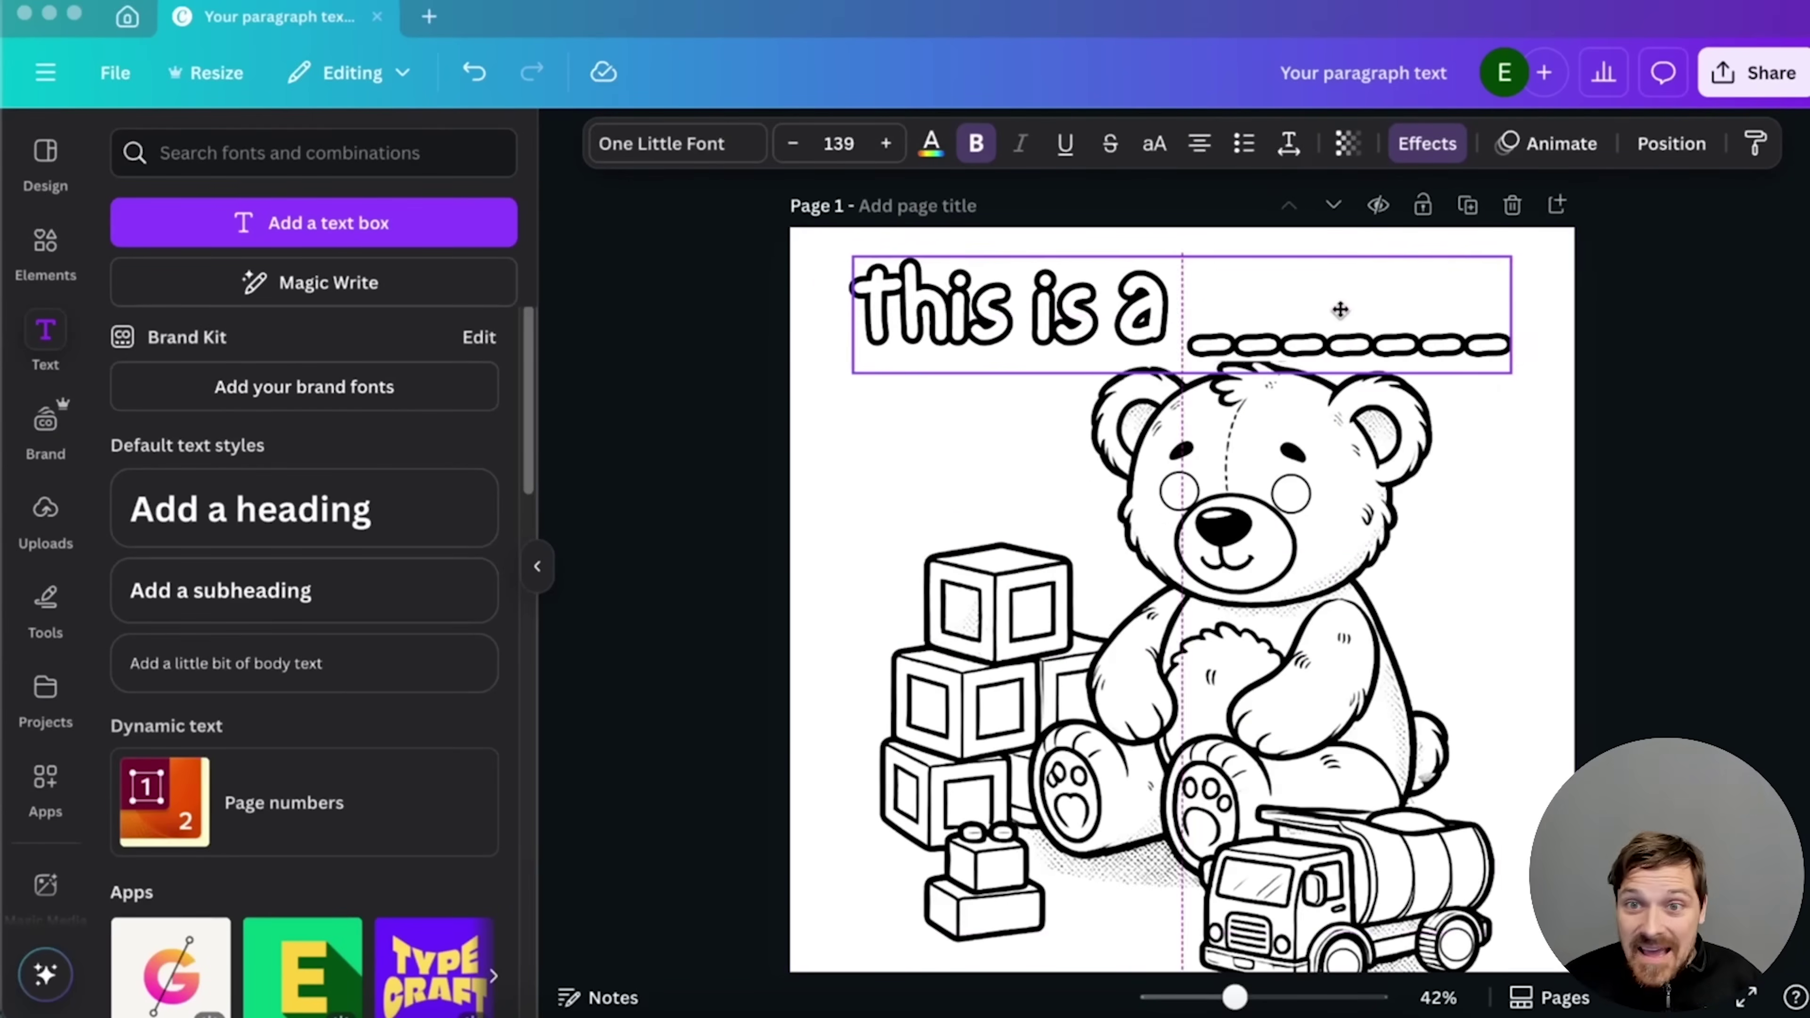
drag(1339, 310, 1340, 304)
click(1742, 372)
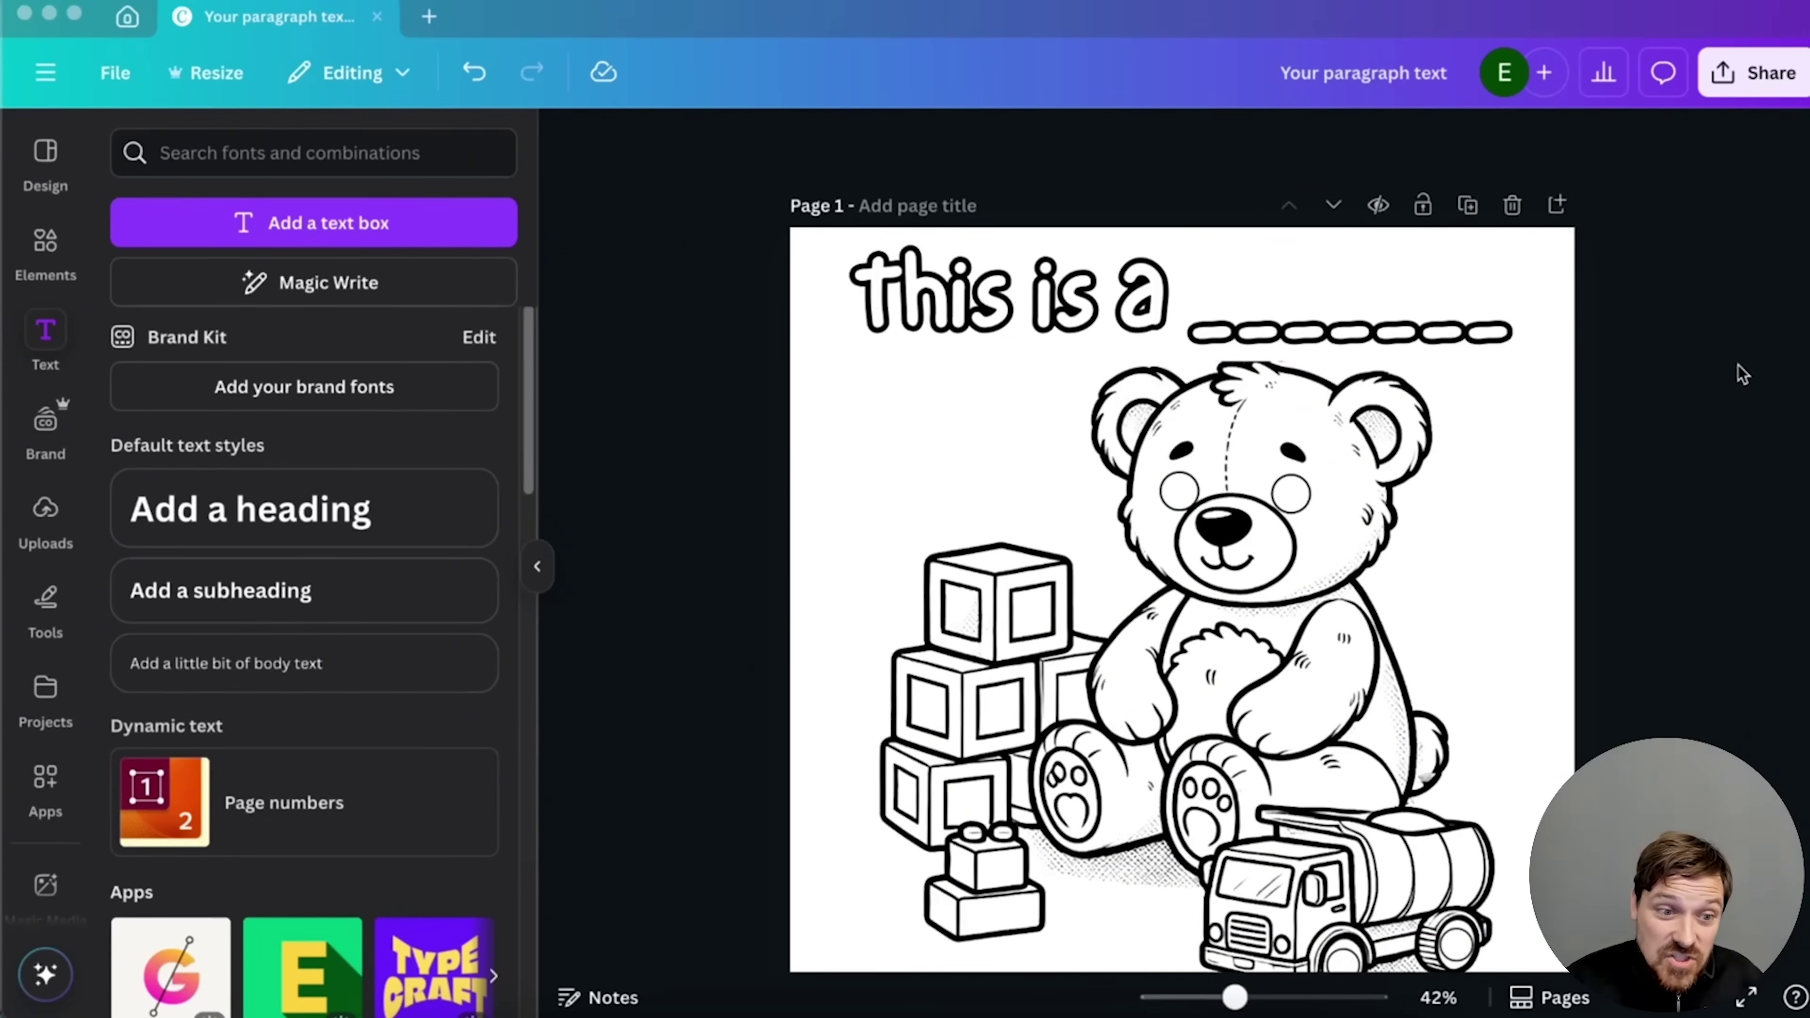
- Copy the heading and paste it onto page 2, deleting its wording for rewording
click(1461, 335)
key(ctrl+c)
scroll(990, 655, down, 10)
key(ctrl+v)
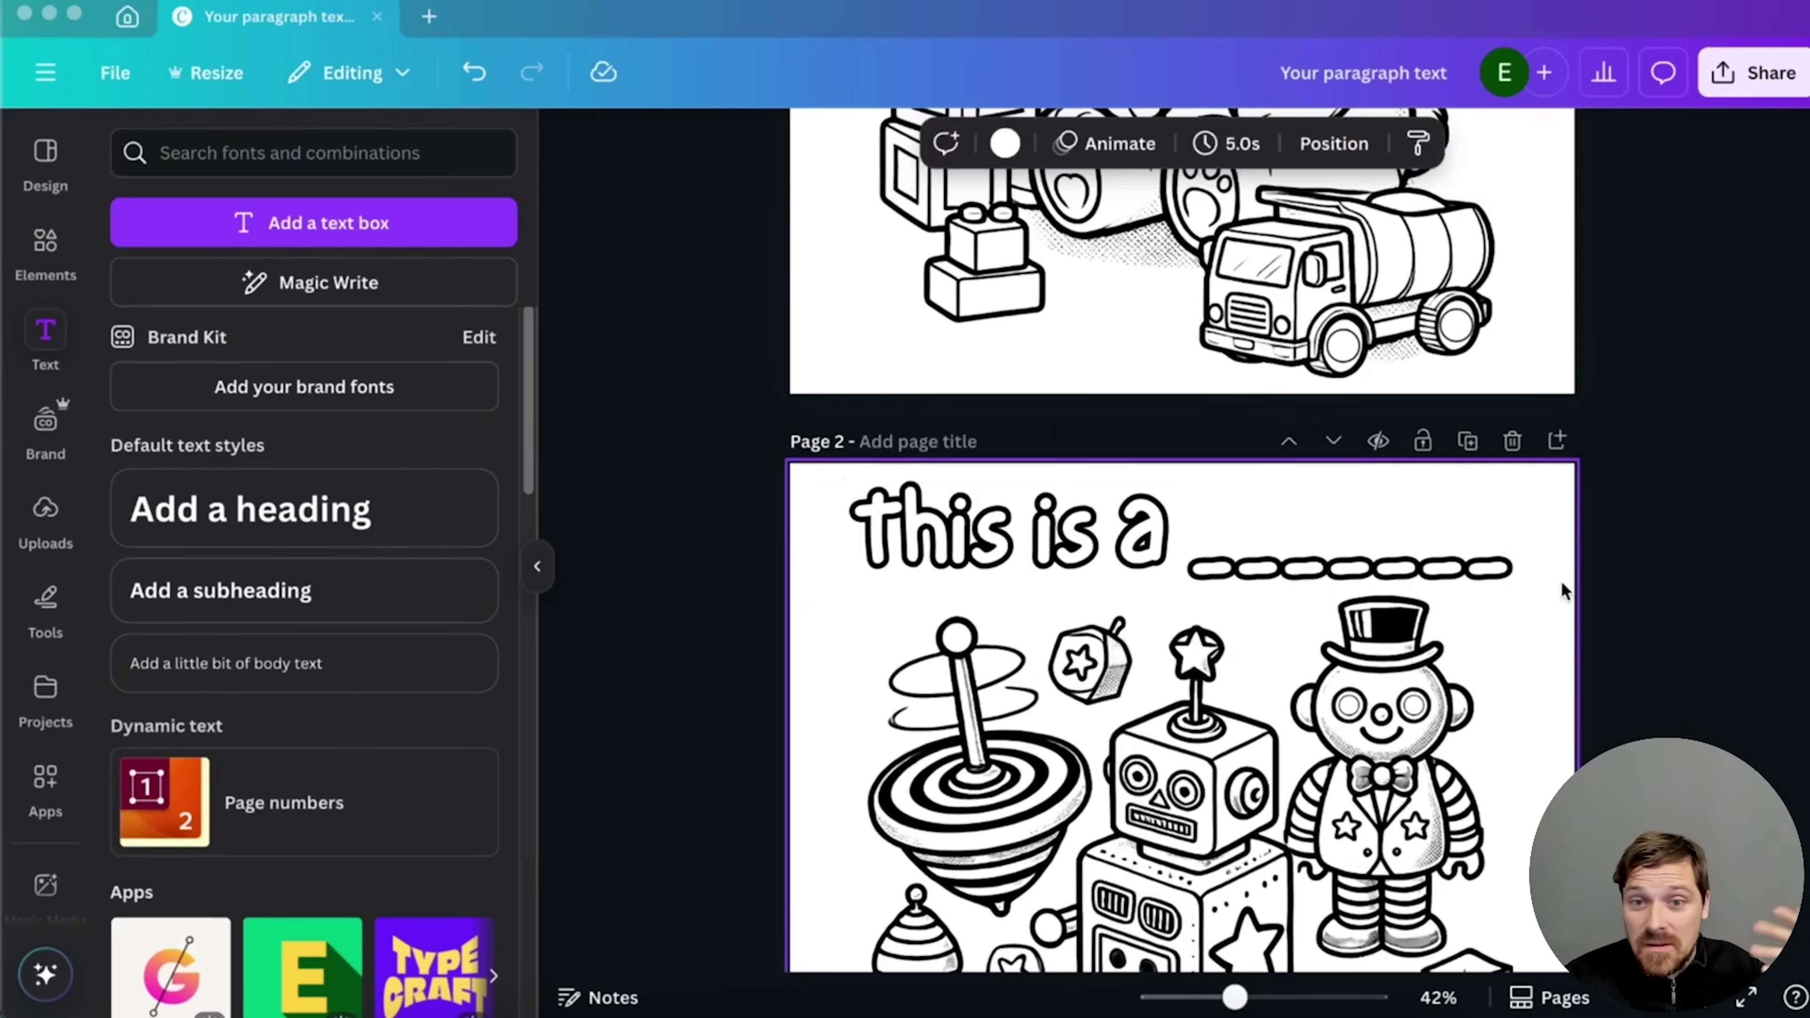
scroll(1559, 586, down, 3)
key(BackSpace)
key(BackSpace)
key(BackSpace)
key(BackSpace)
key(BackSpace)
key(BackSpace)
key(BackSpace)
key(BackSpace)
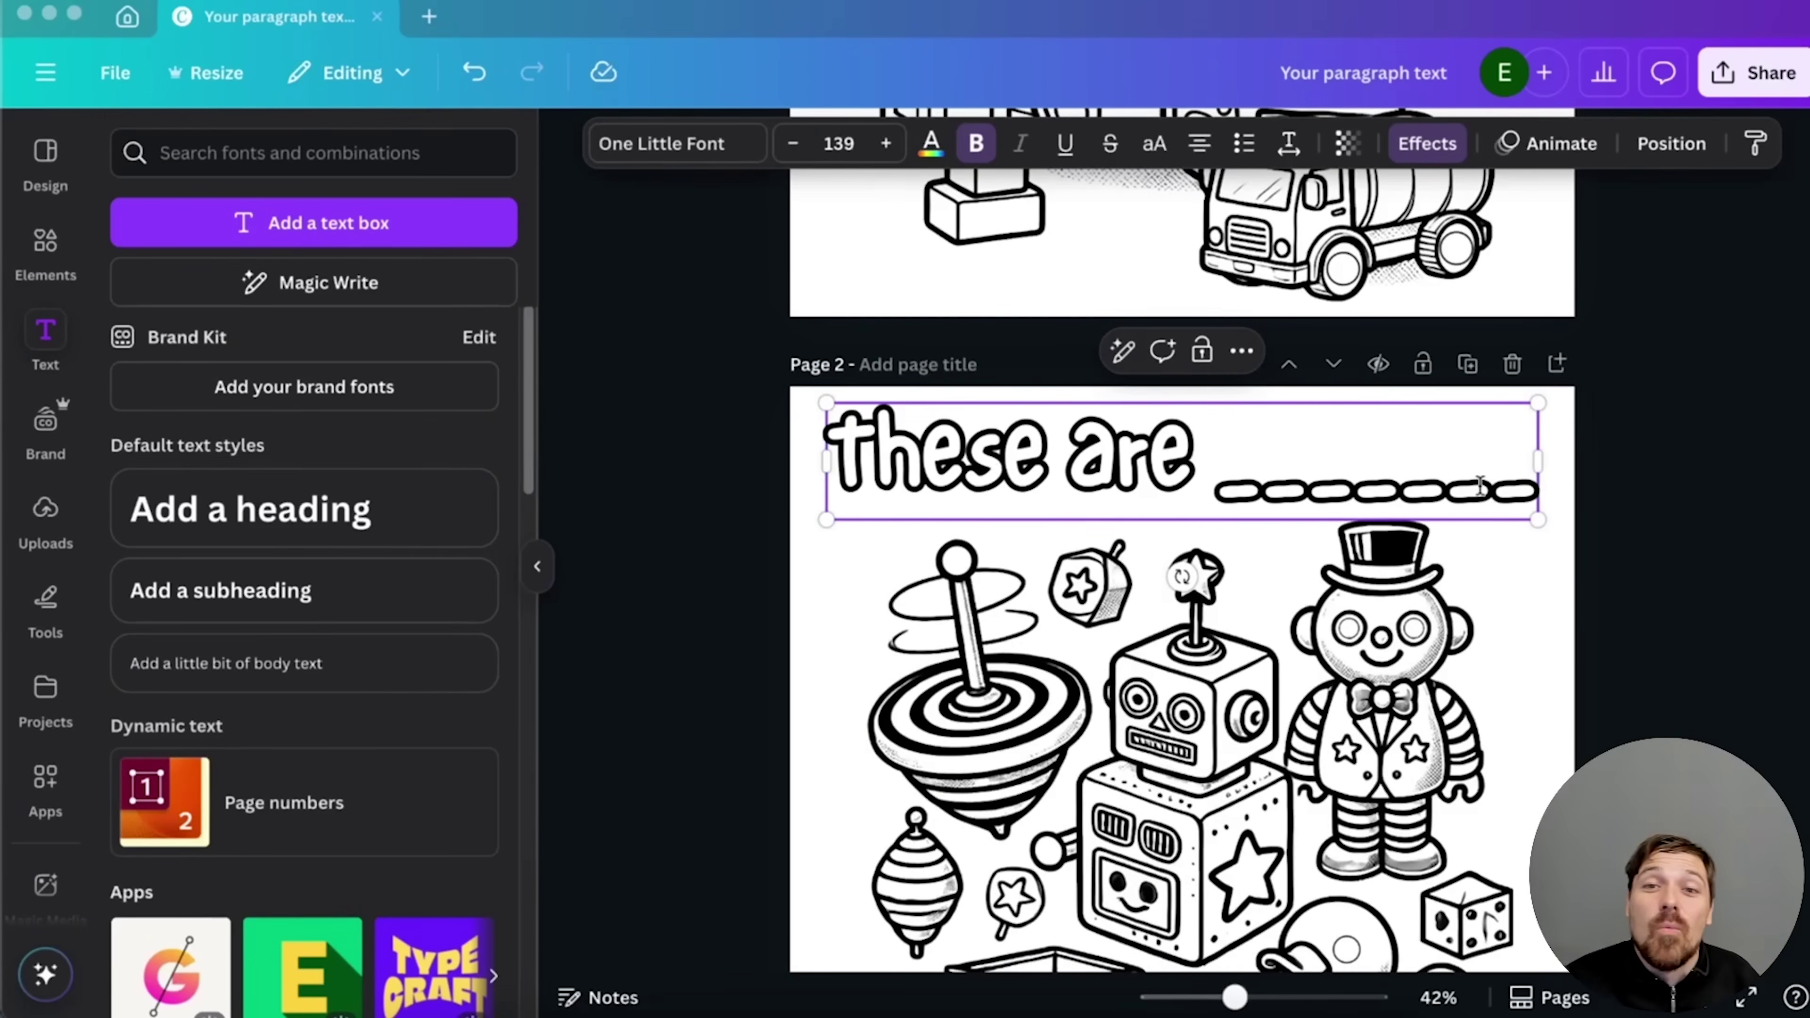
- Paste the heading onto pages 3, 4 and 5
click(1636, 505)
scroll(1636, 503, down, 10)
key(ctrl+v)
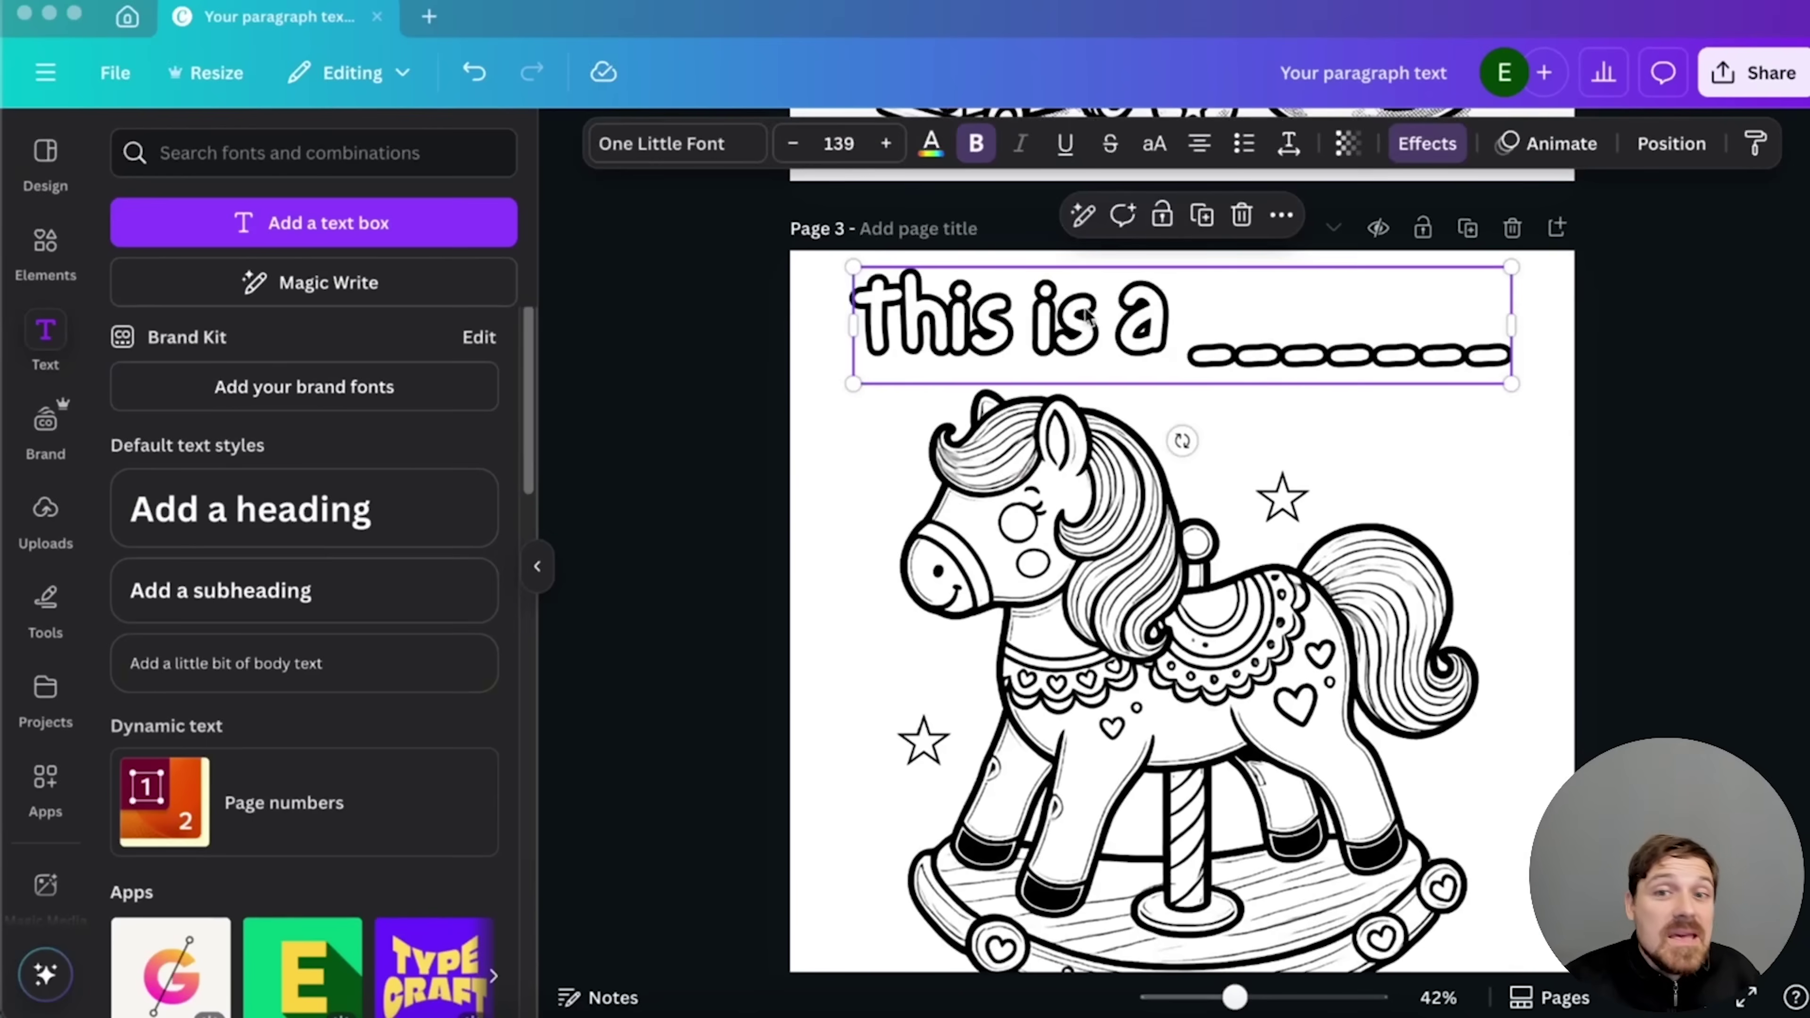
click(1767, 512)
scroll(1765, 509, down, 2)
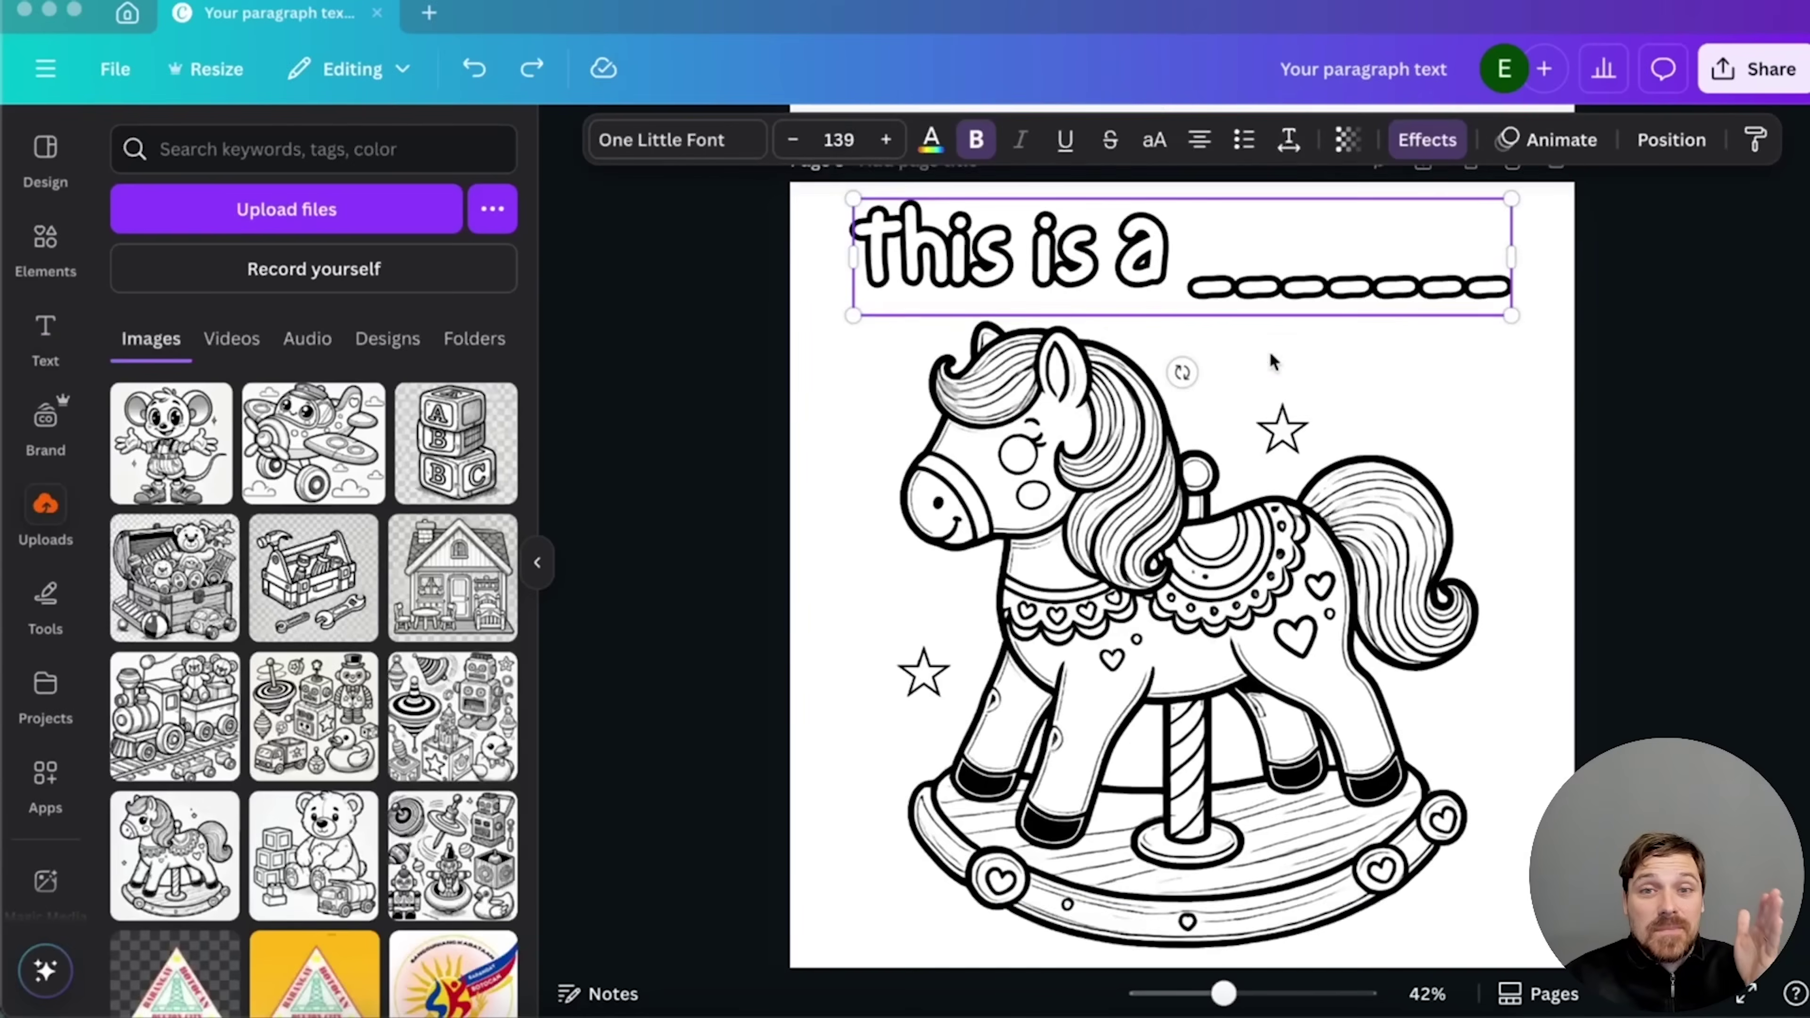
scroll(1265, 355, down, 10)
key(ctrl+v)
click(1503, 348)
scroll(1497, 342, down, 10)
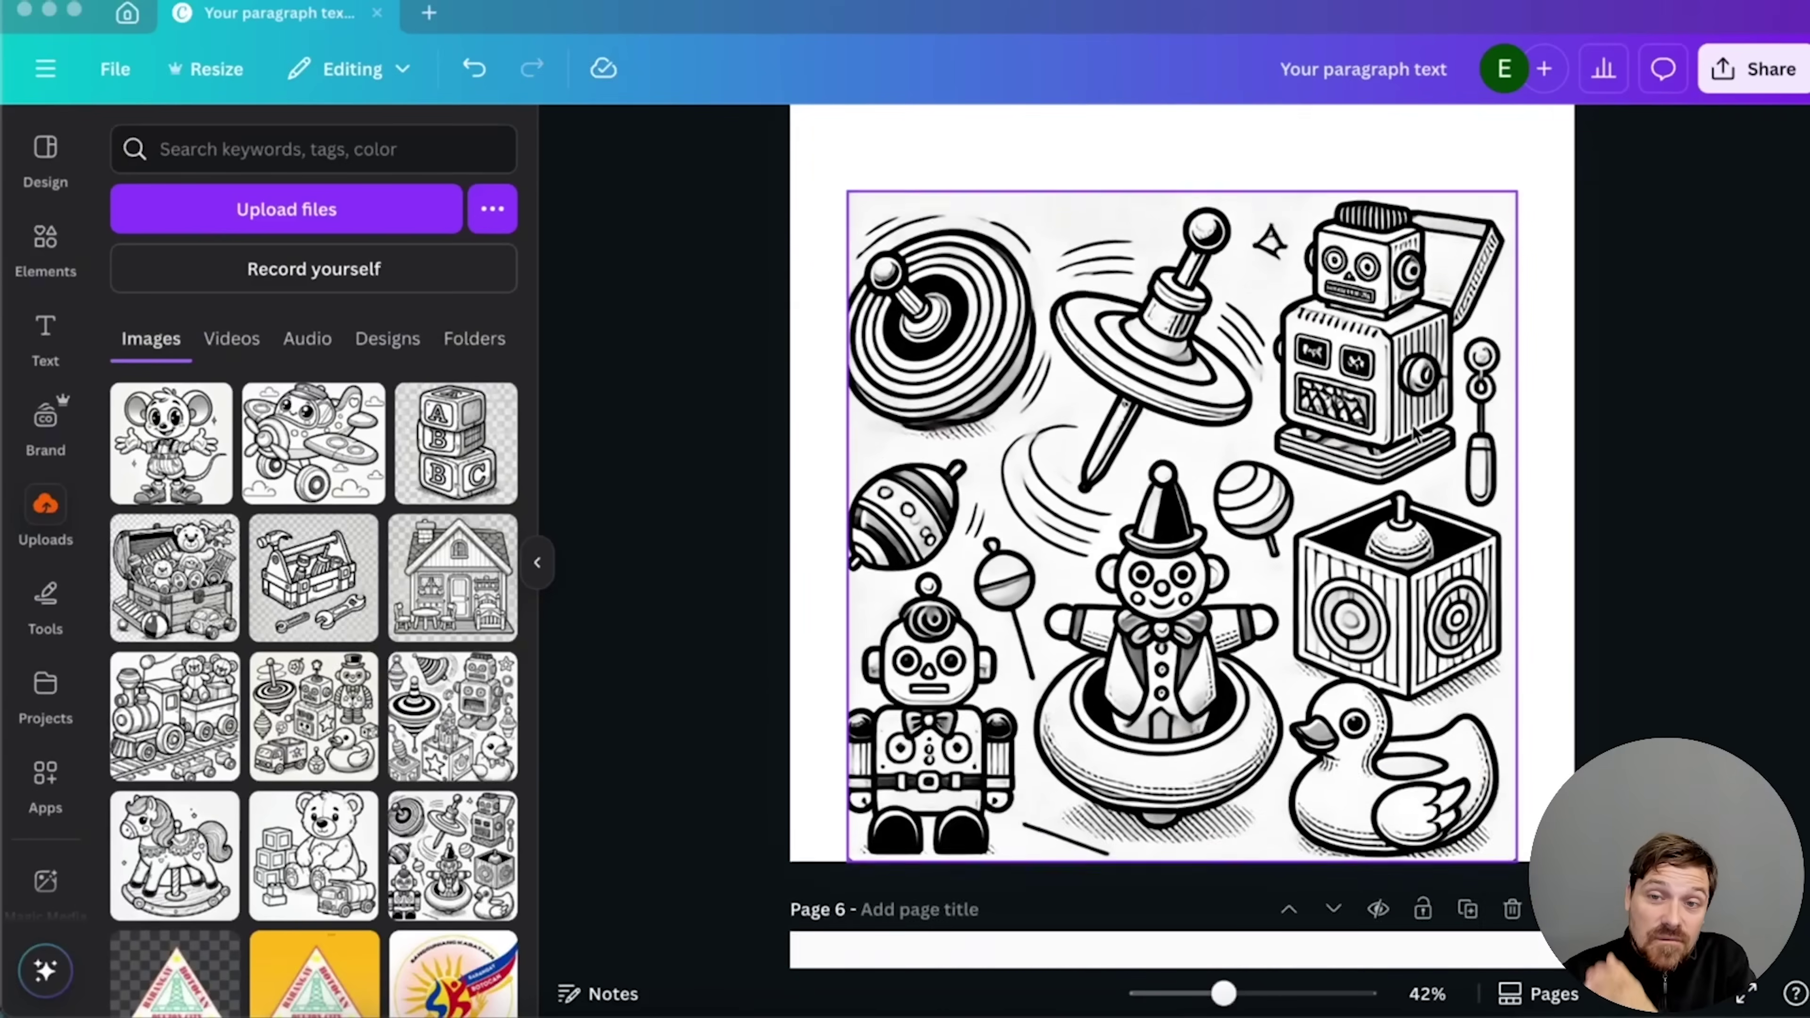
scroll(1377, 291, up, 2)
key(ctrl+v)
click(1624, 364)
scroll(1628, 367, down, 10)
scroll(1617, 367, up, 8)
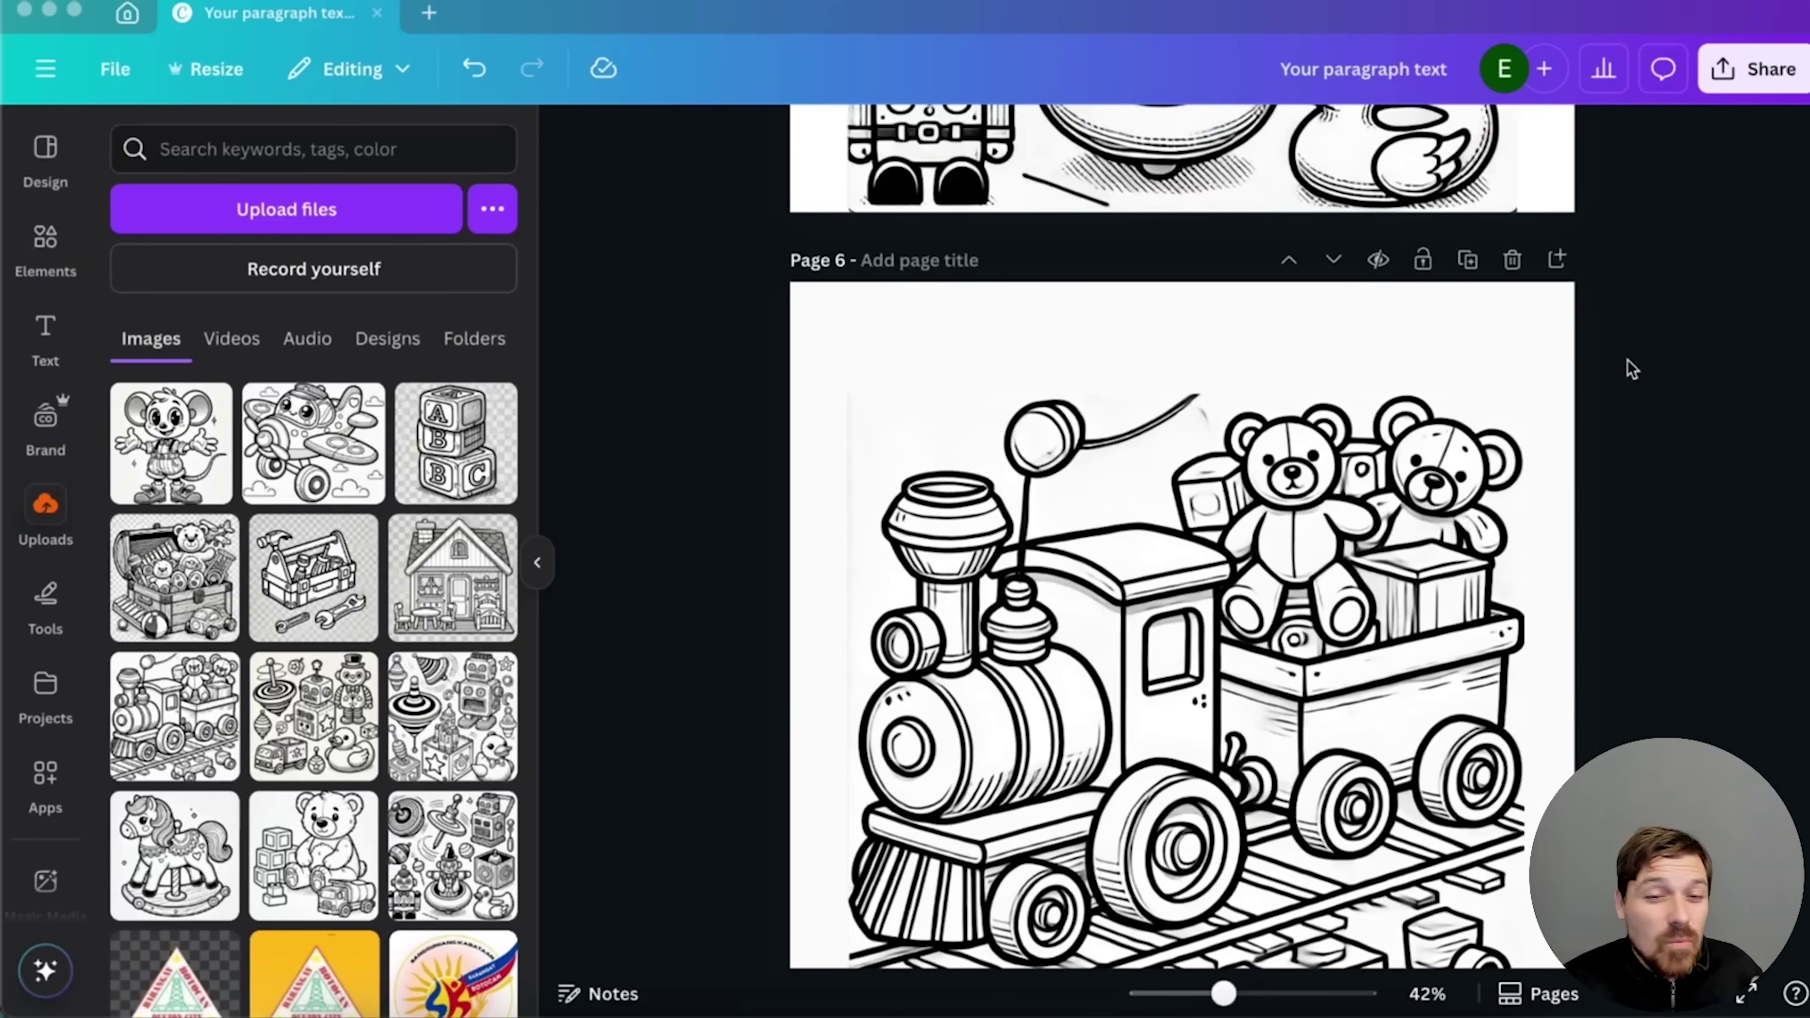
- Crop the toy collection image's bottom-left edge slightly
click(1511, 386)
double_click(1122, 267)
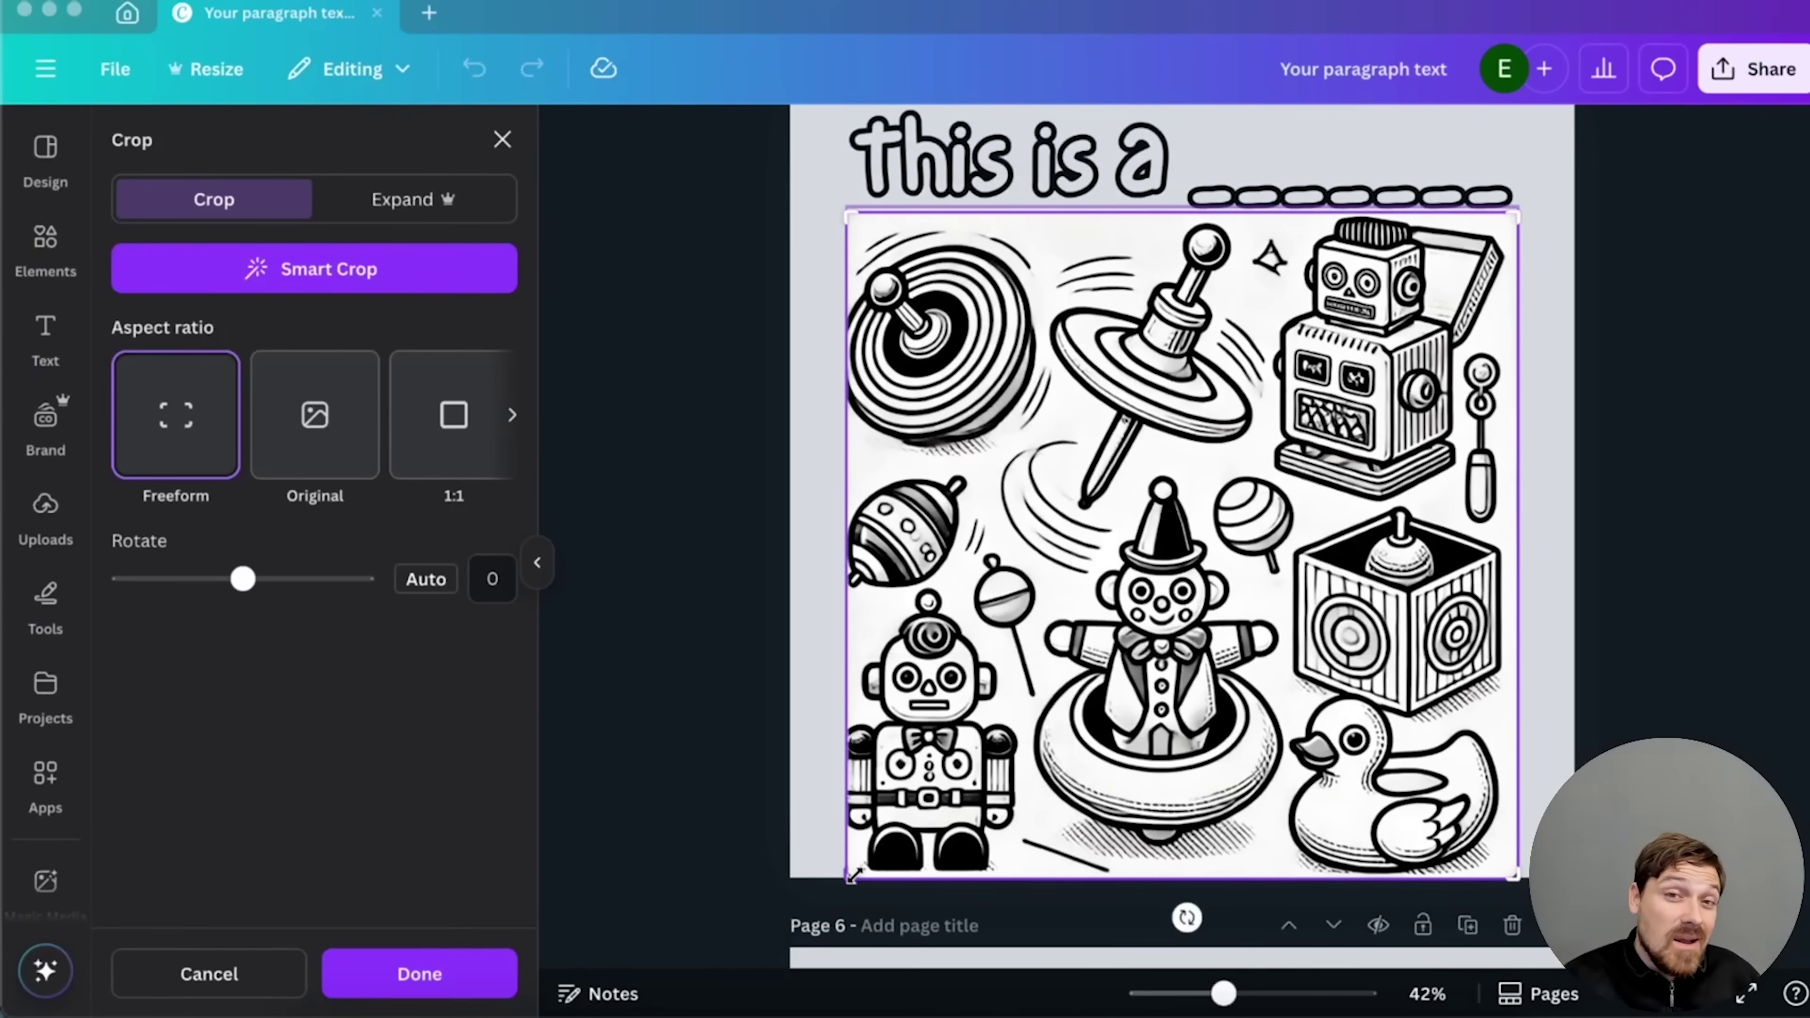
drag(854, 876, 854, 879)
click(645, 959)
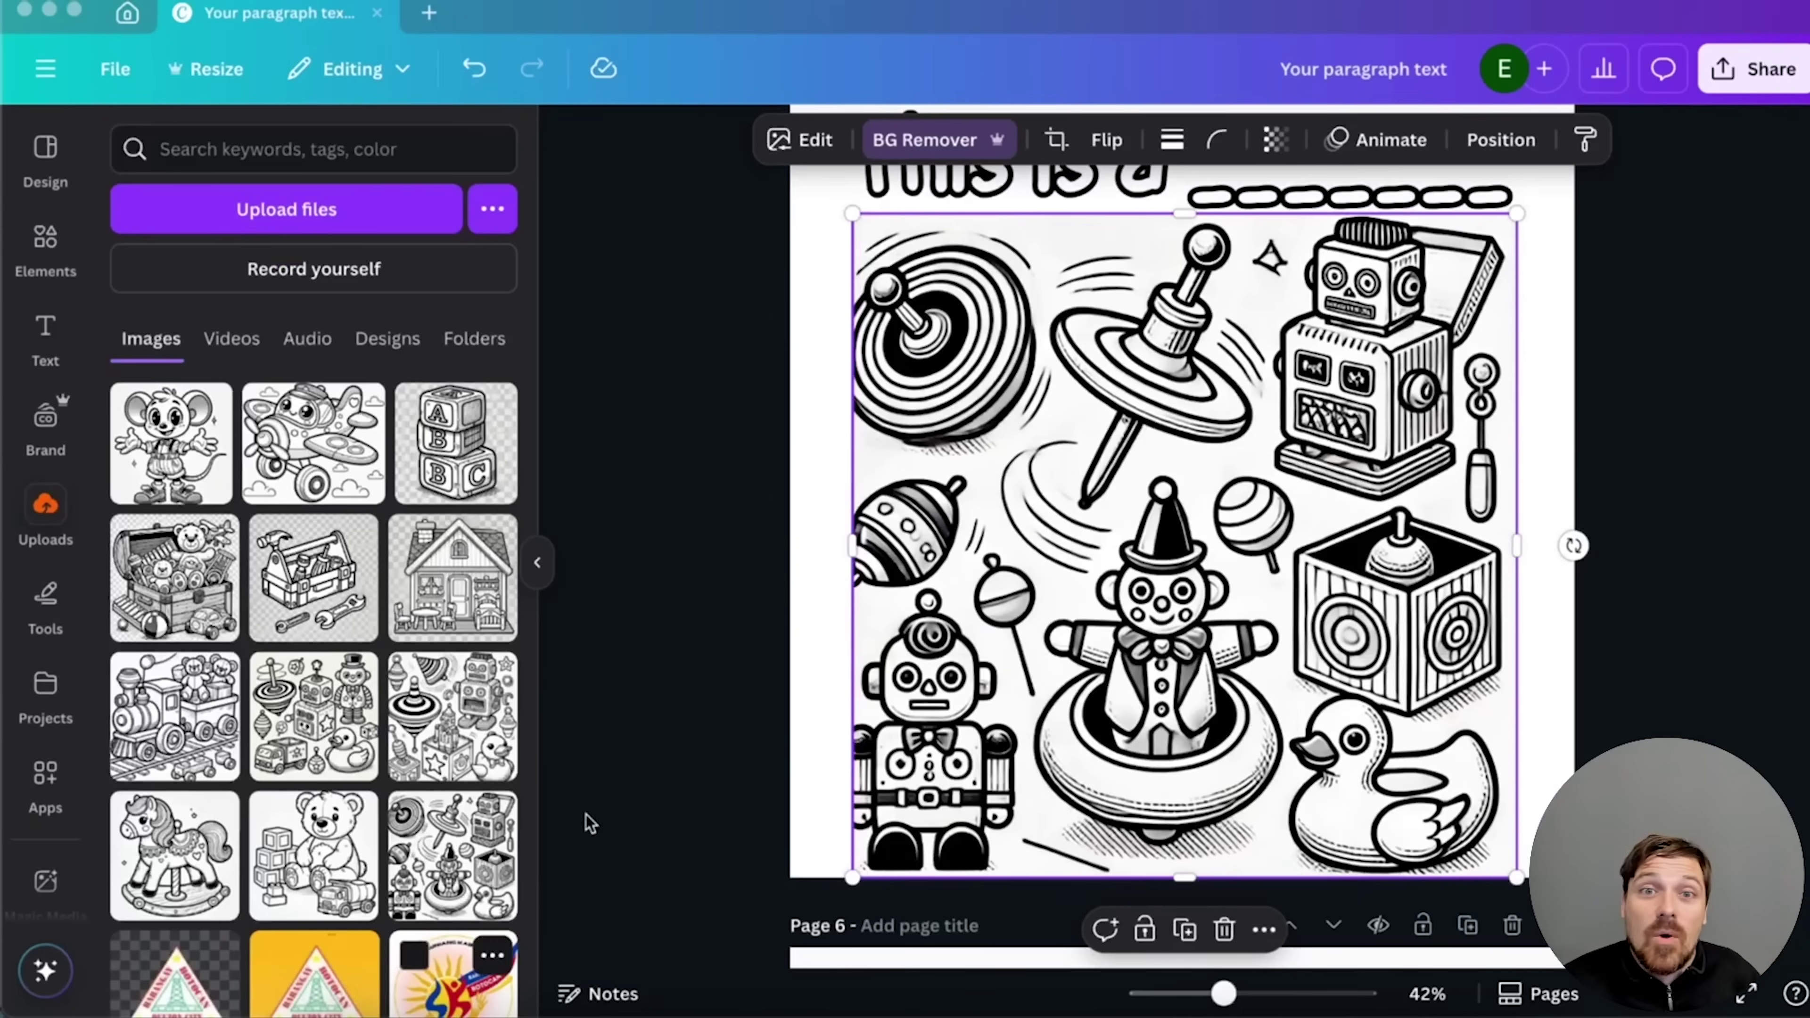
- Paste the heading onto pages 6 through 9
scroll(797, 561, down, 8)
key(ctrl+v)
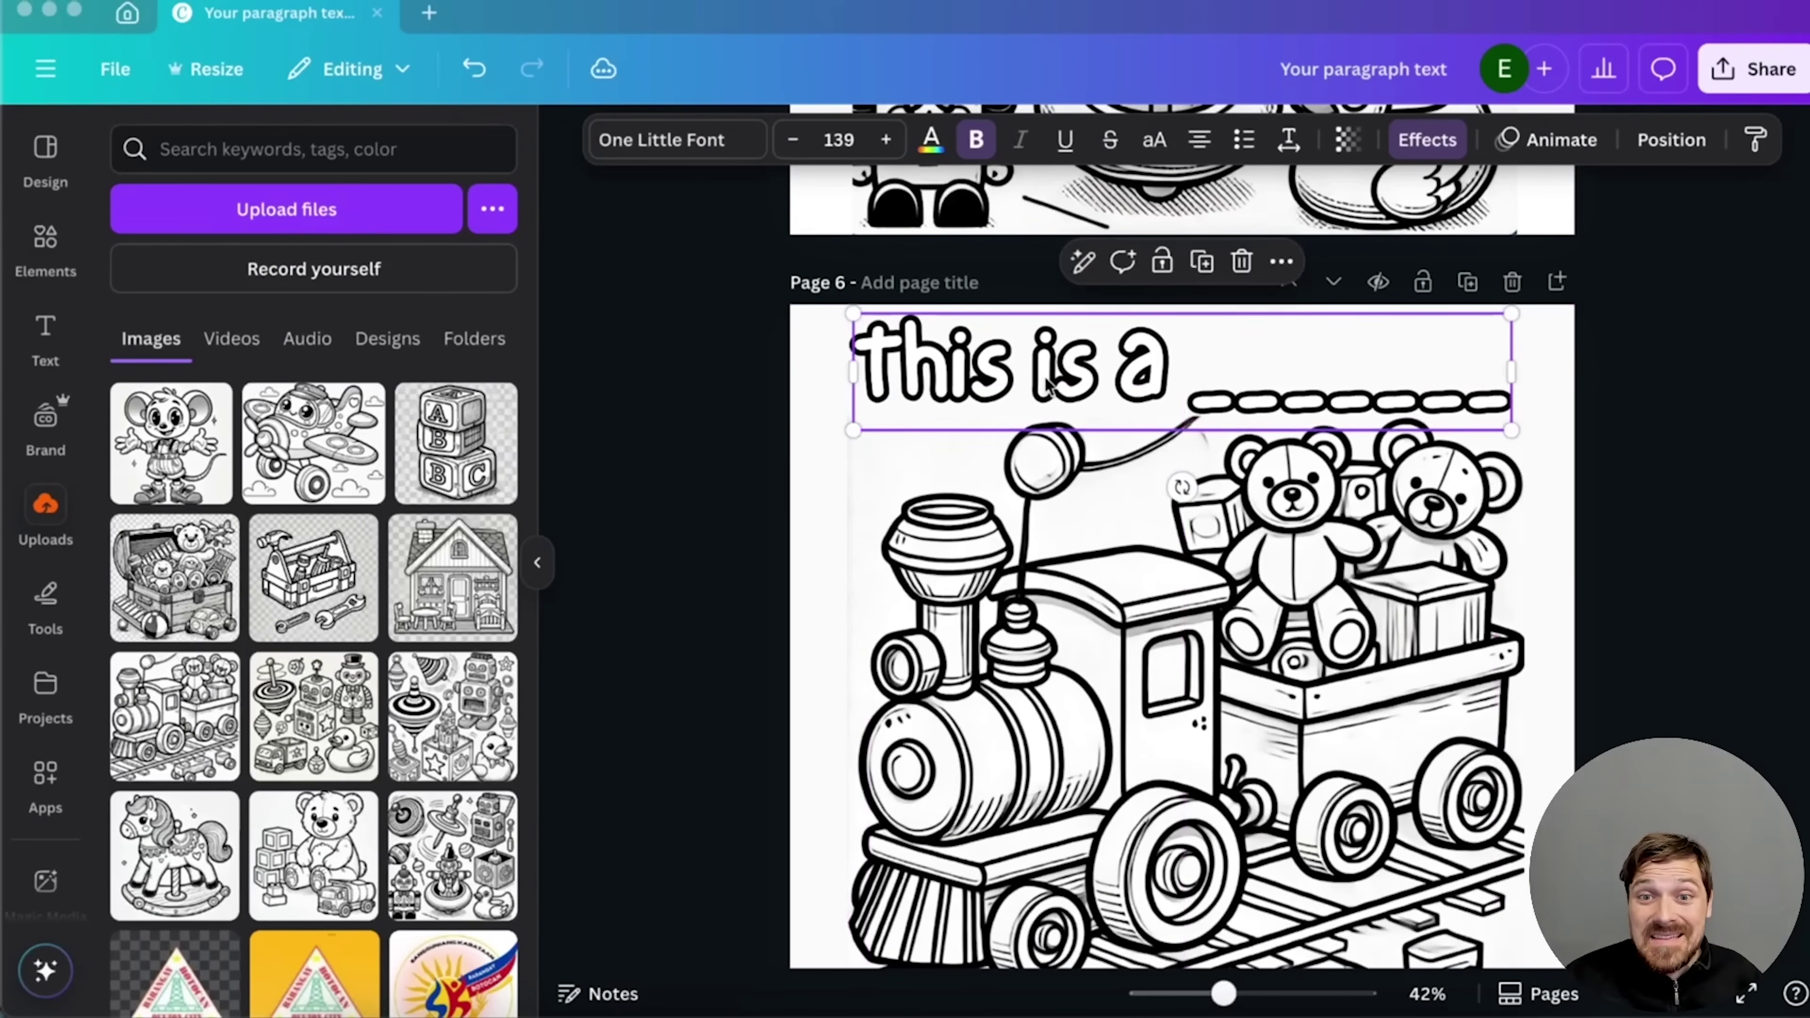
scroll(1047, 385, down, 10)
scroll(1033, 399, up, 8)
scroll(998, 420, down, 6)
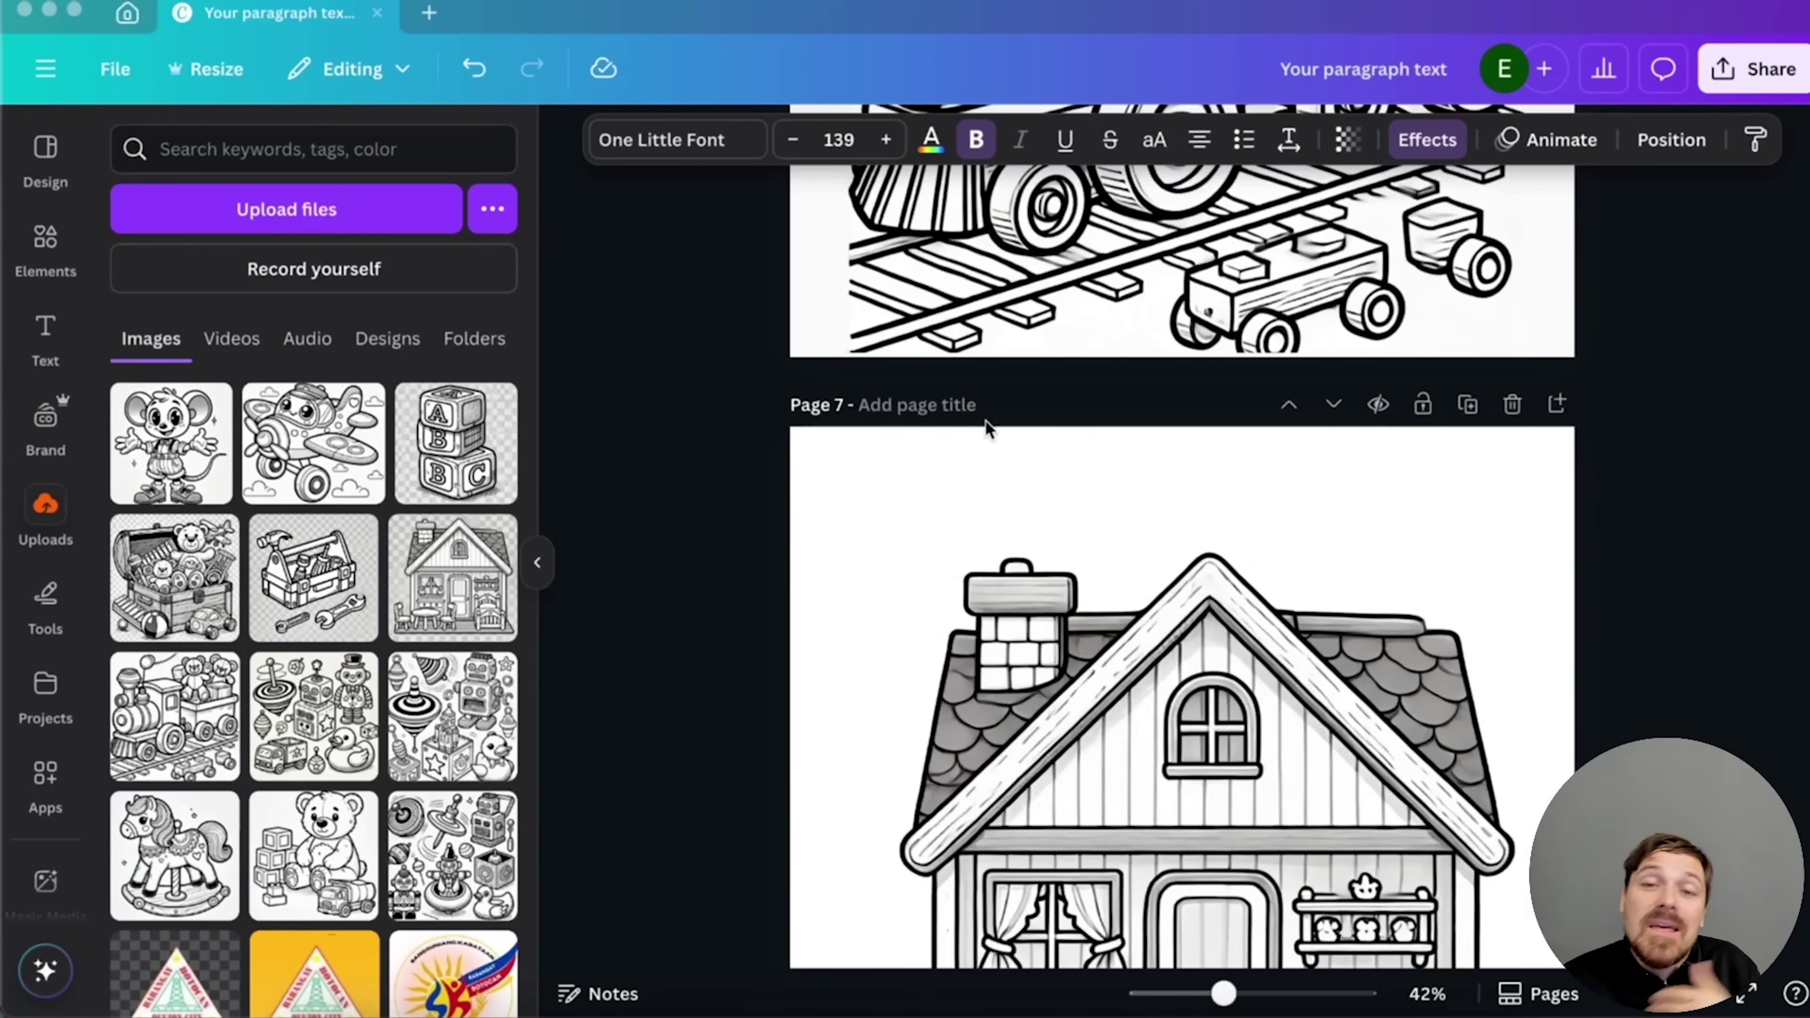
key(ctrl+v)
click(984, 623)
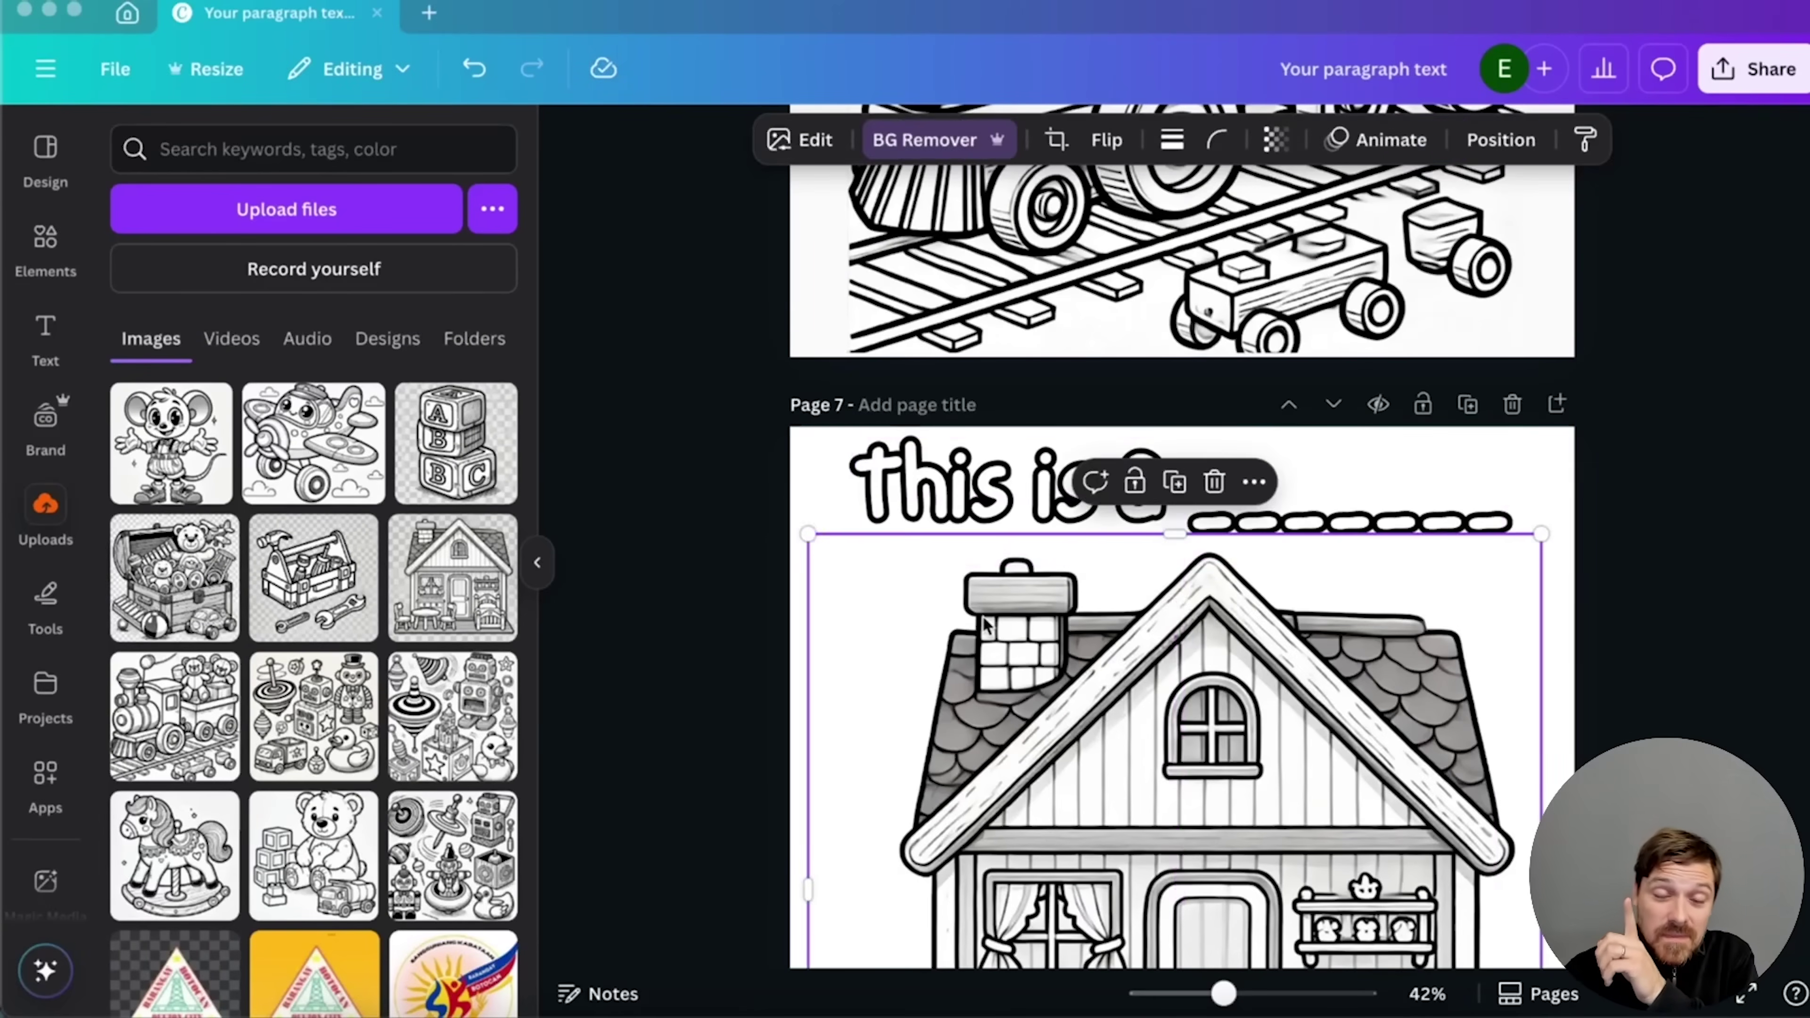
scroll(984, 623, down, 8)
key(ctrl+v)
click(1080, 504)
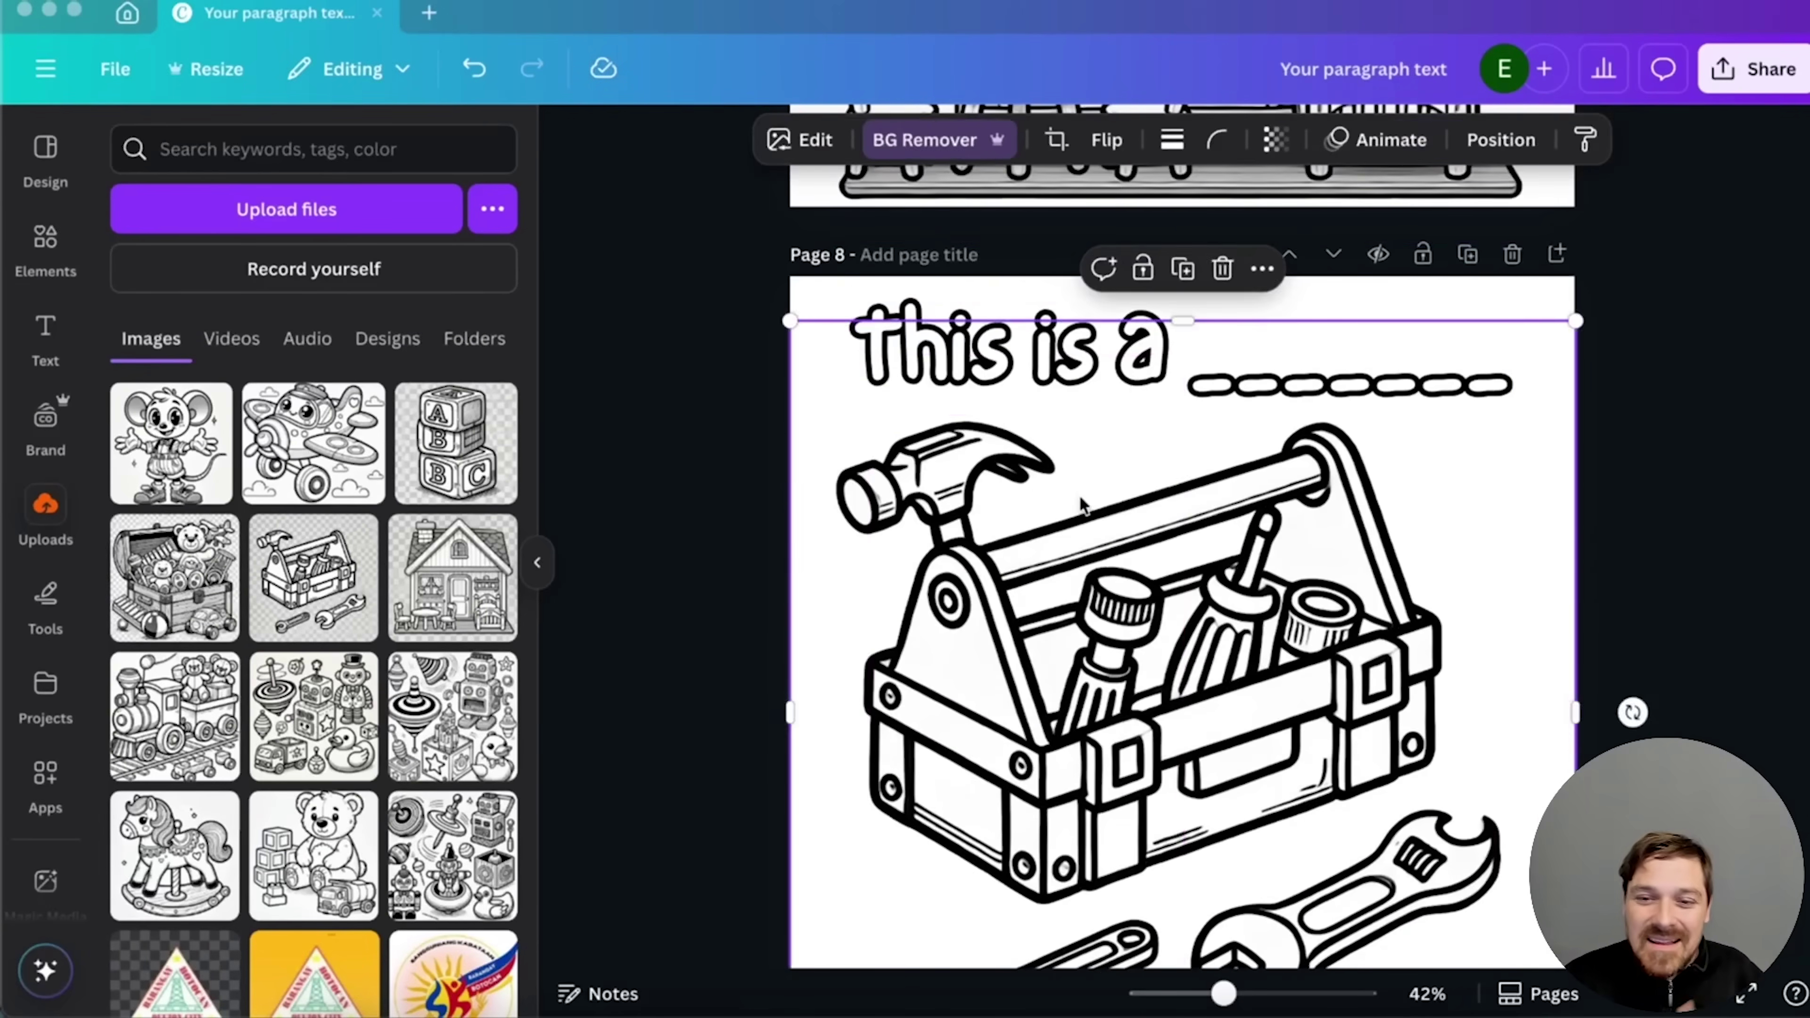
scroll(1034, 628, down, 8)
key(ctrl+v)
- Paste the heading onto page 10 and the airplane page, then show all pages in grid view
scroll(1033, 627, down, 8)
key(ctrl+v)
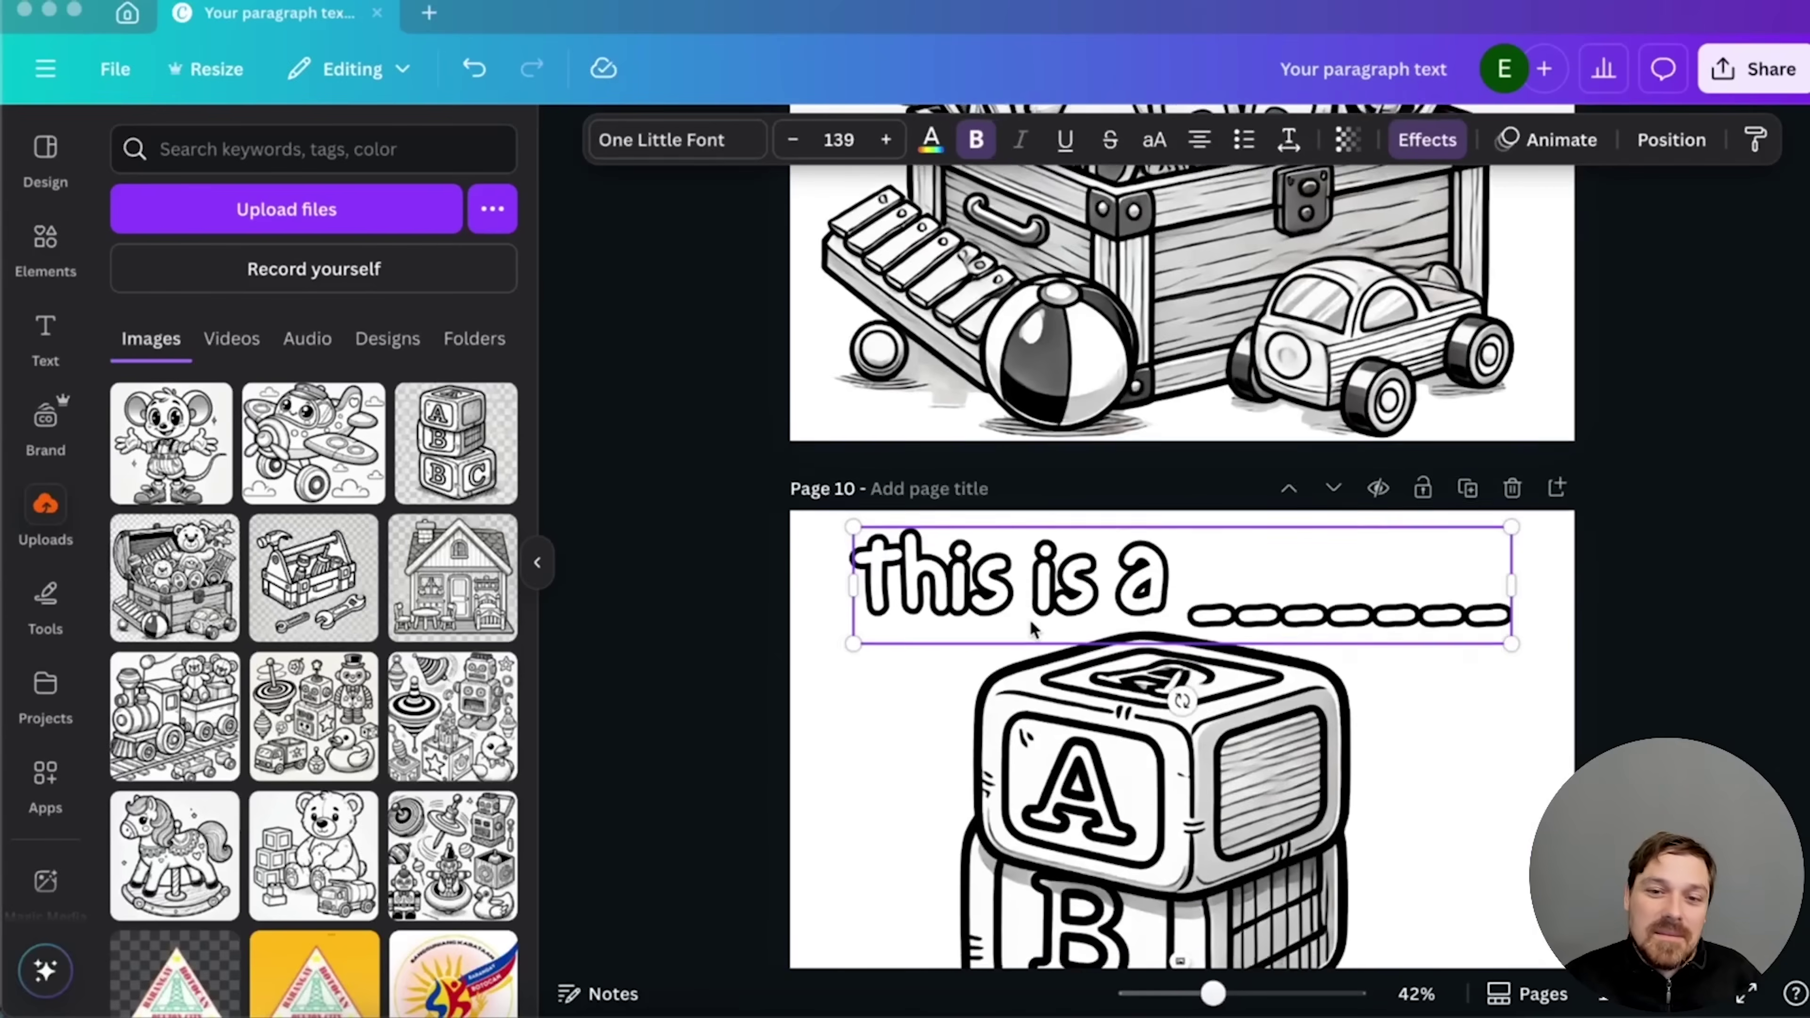
scroll(1033, 627, down, 8)
key(ctrl+v)
scroll(1033, 627, down, 4)
click(1643, 496)
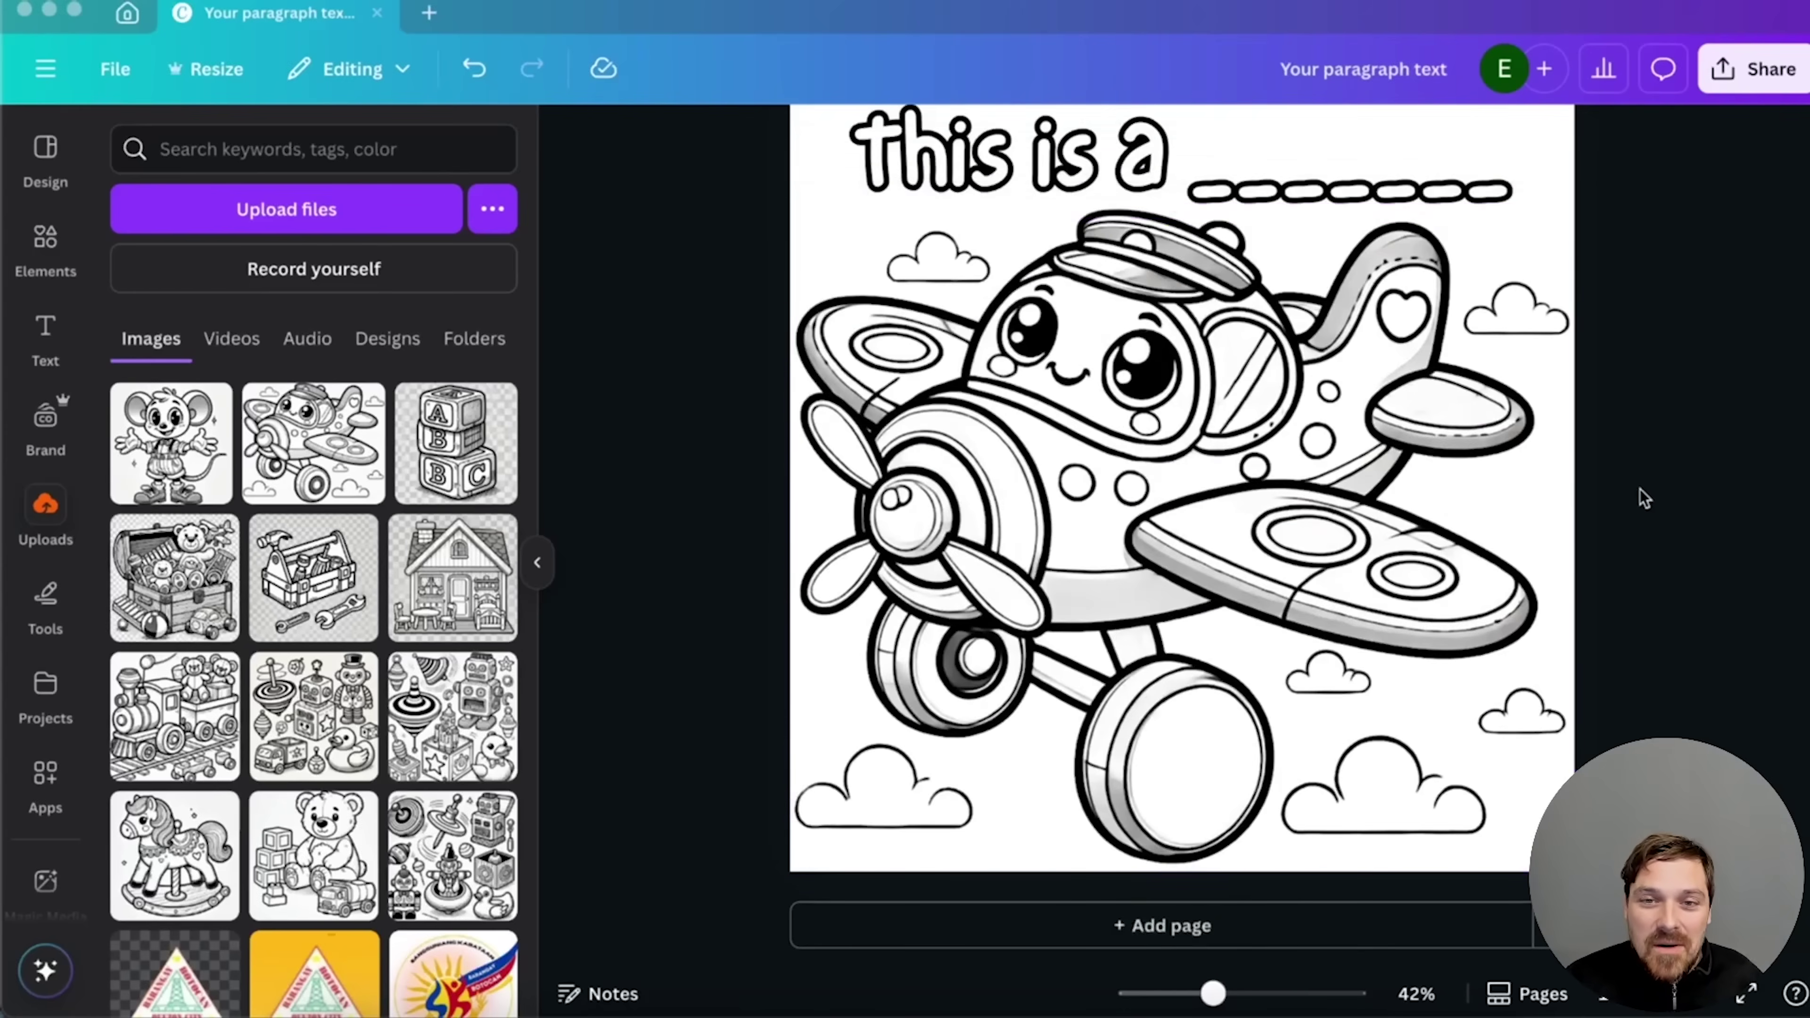
scroll(1643, 497, up, 20)
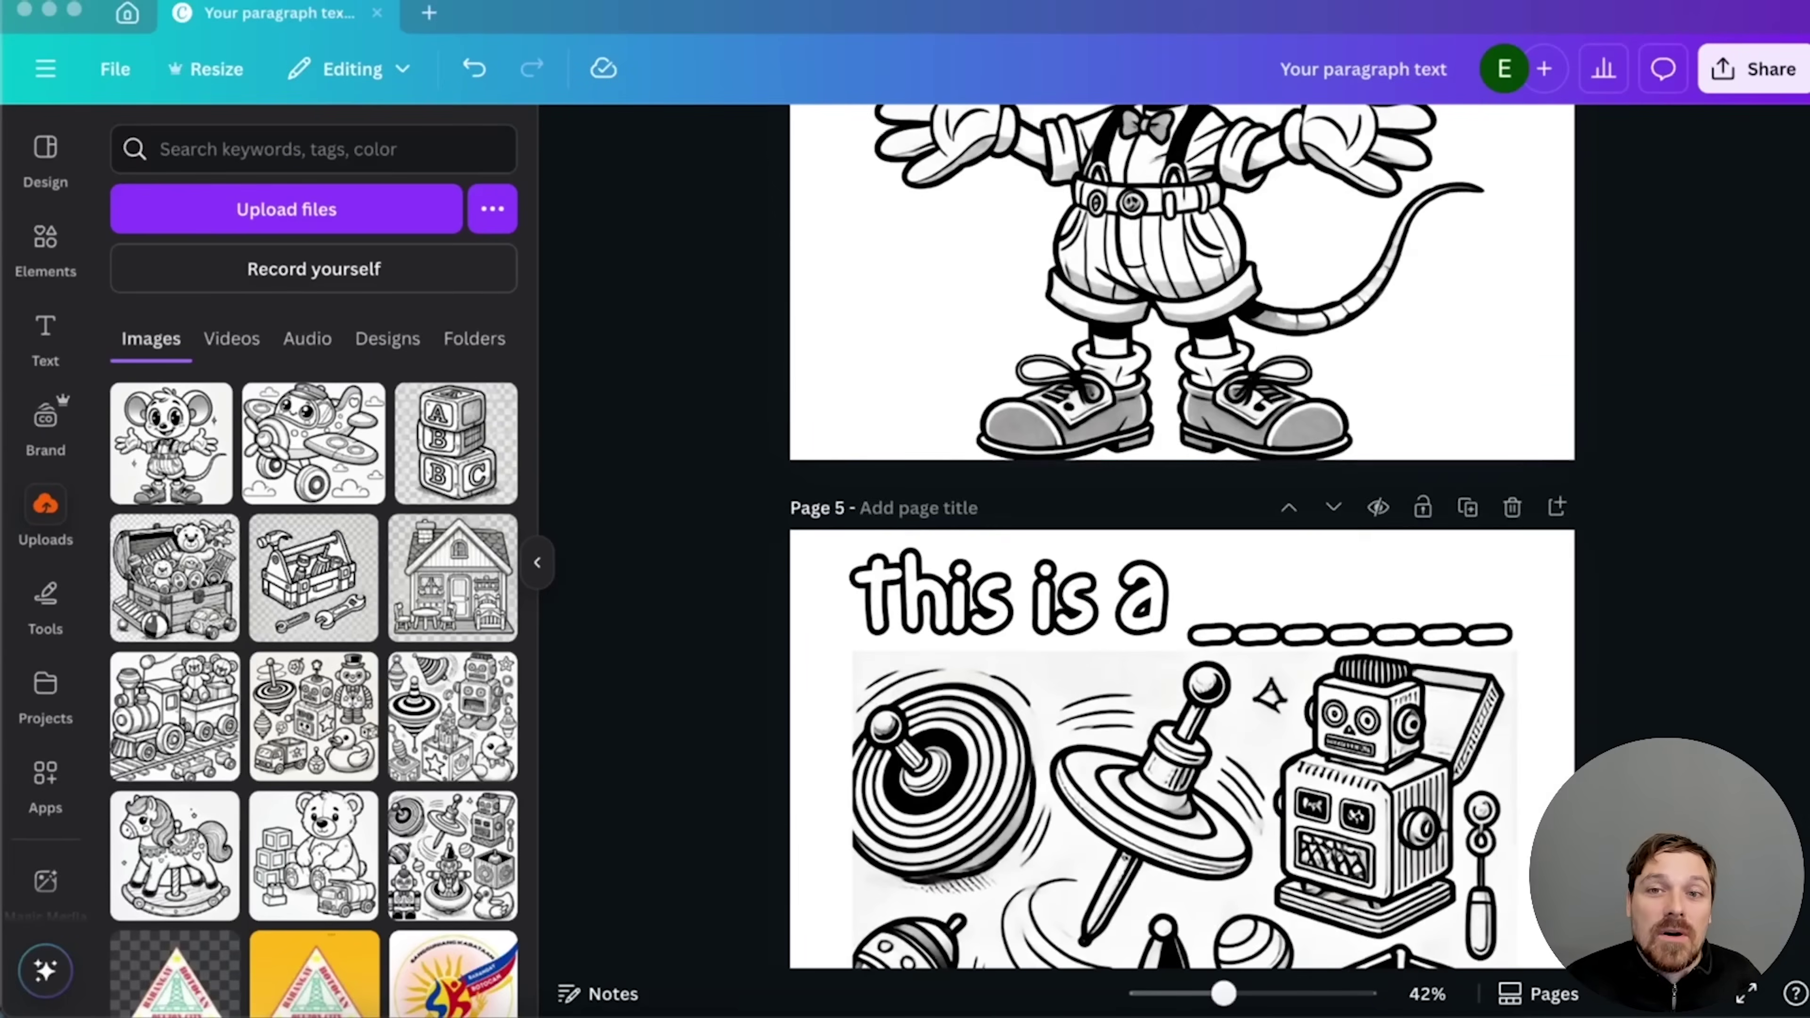
key(alt+g)
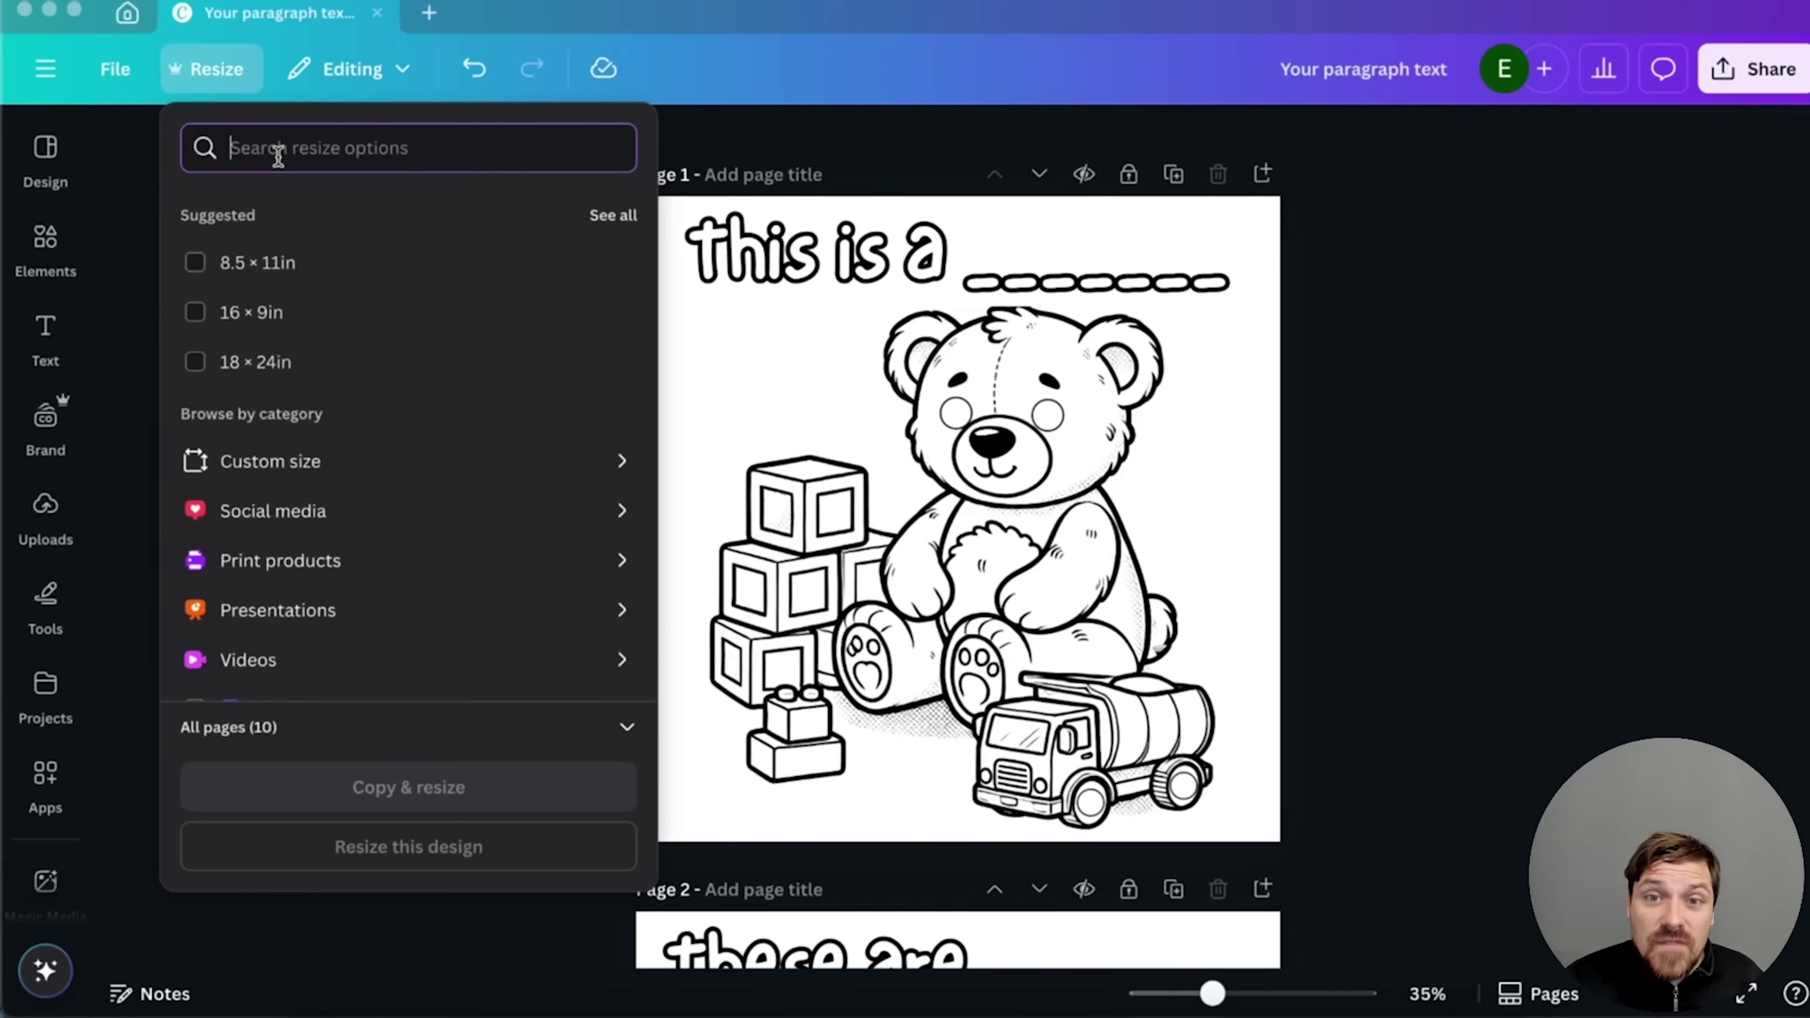
- Copy & resize all 10 pages to a custom size of 8.5 × 11 in
click(529, 477)
click(541, 307)
click(542, 413)
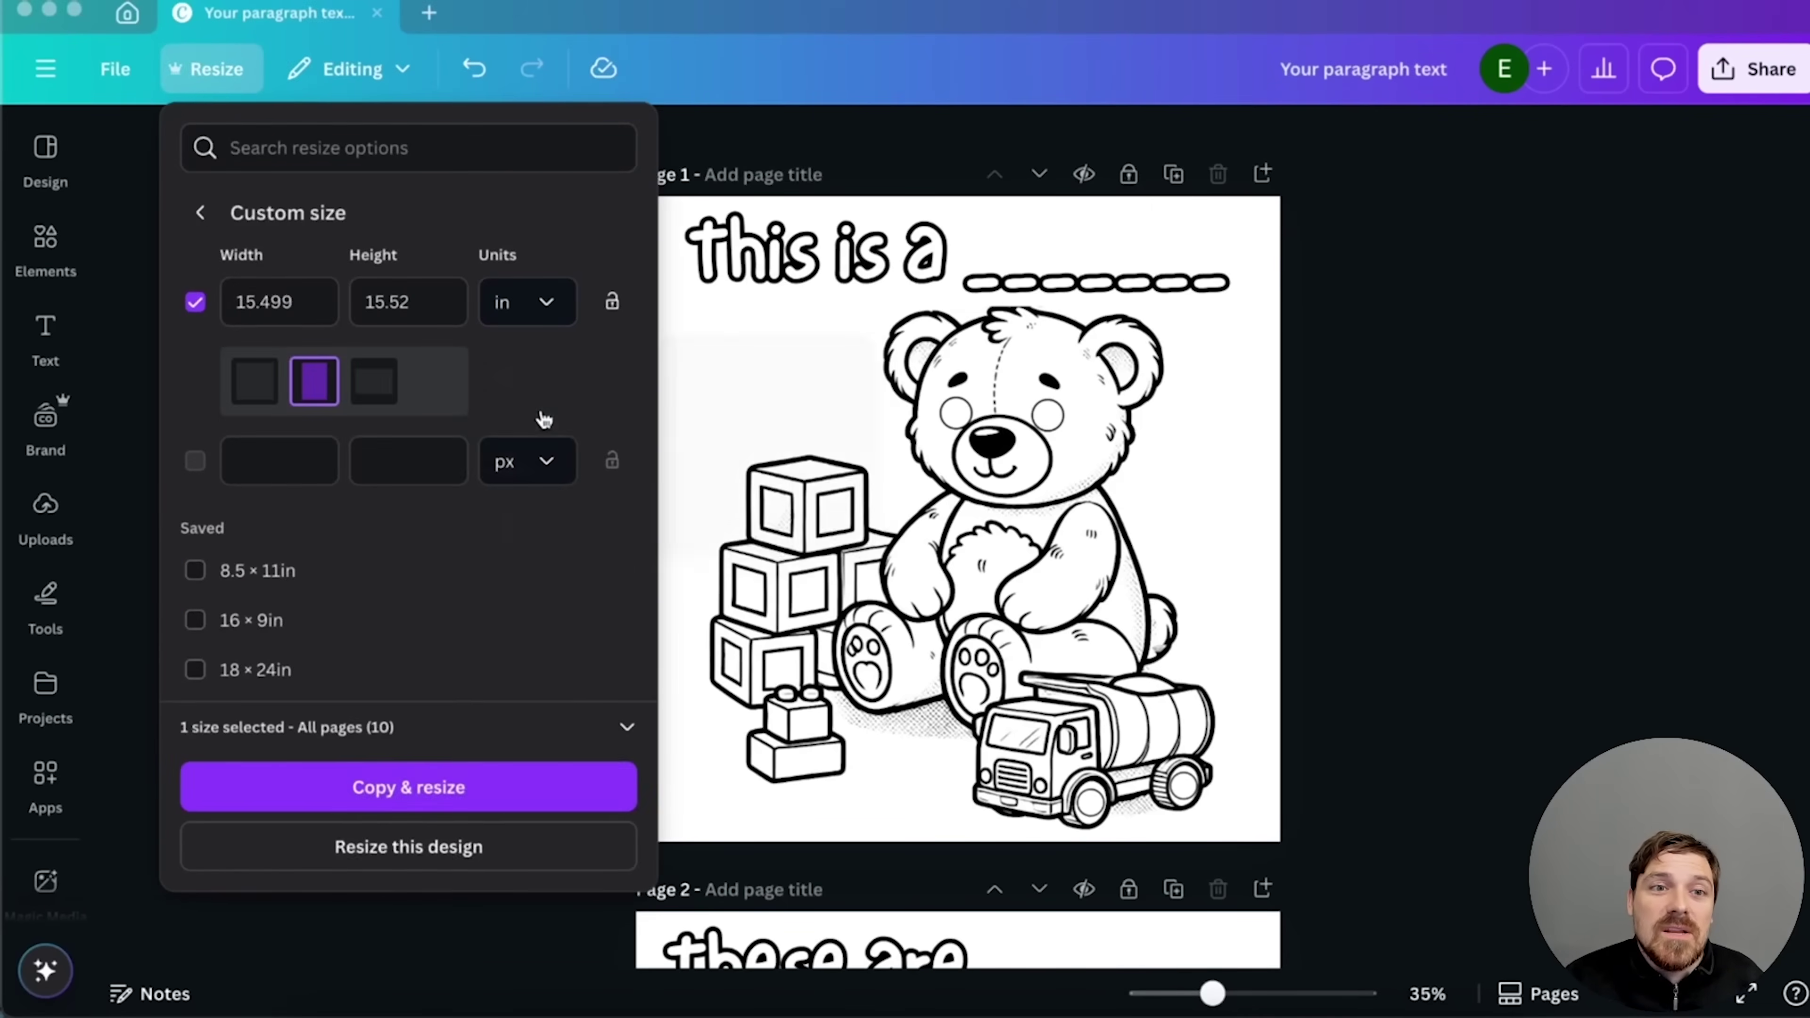
click(315, 309)
text(8.5)
click(394, 302)
text(11)
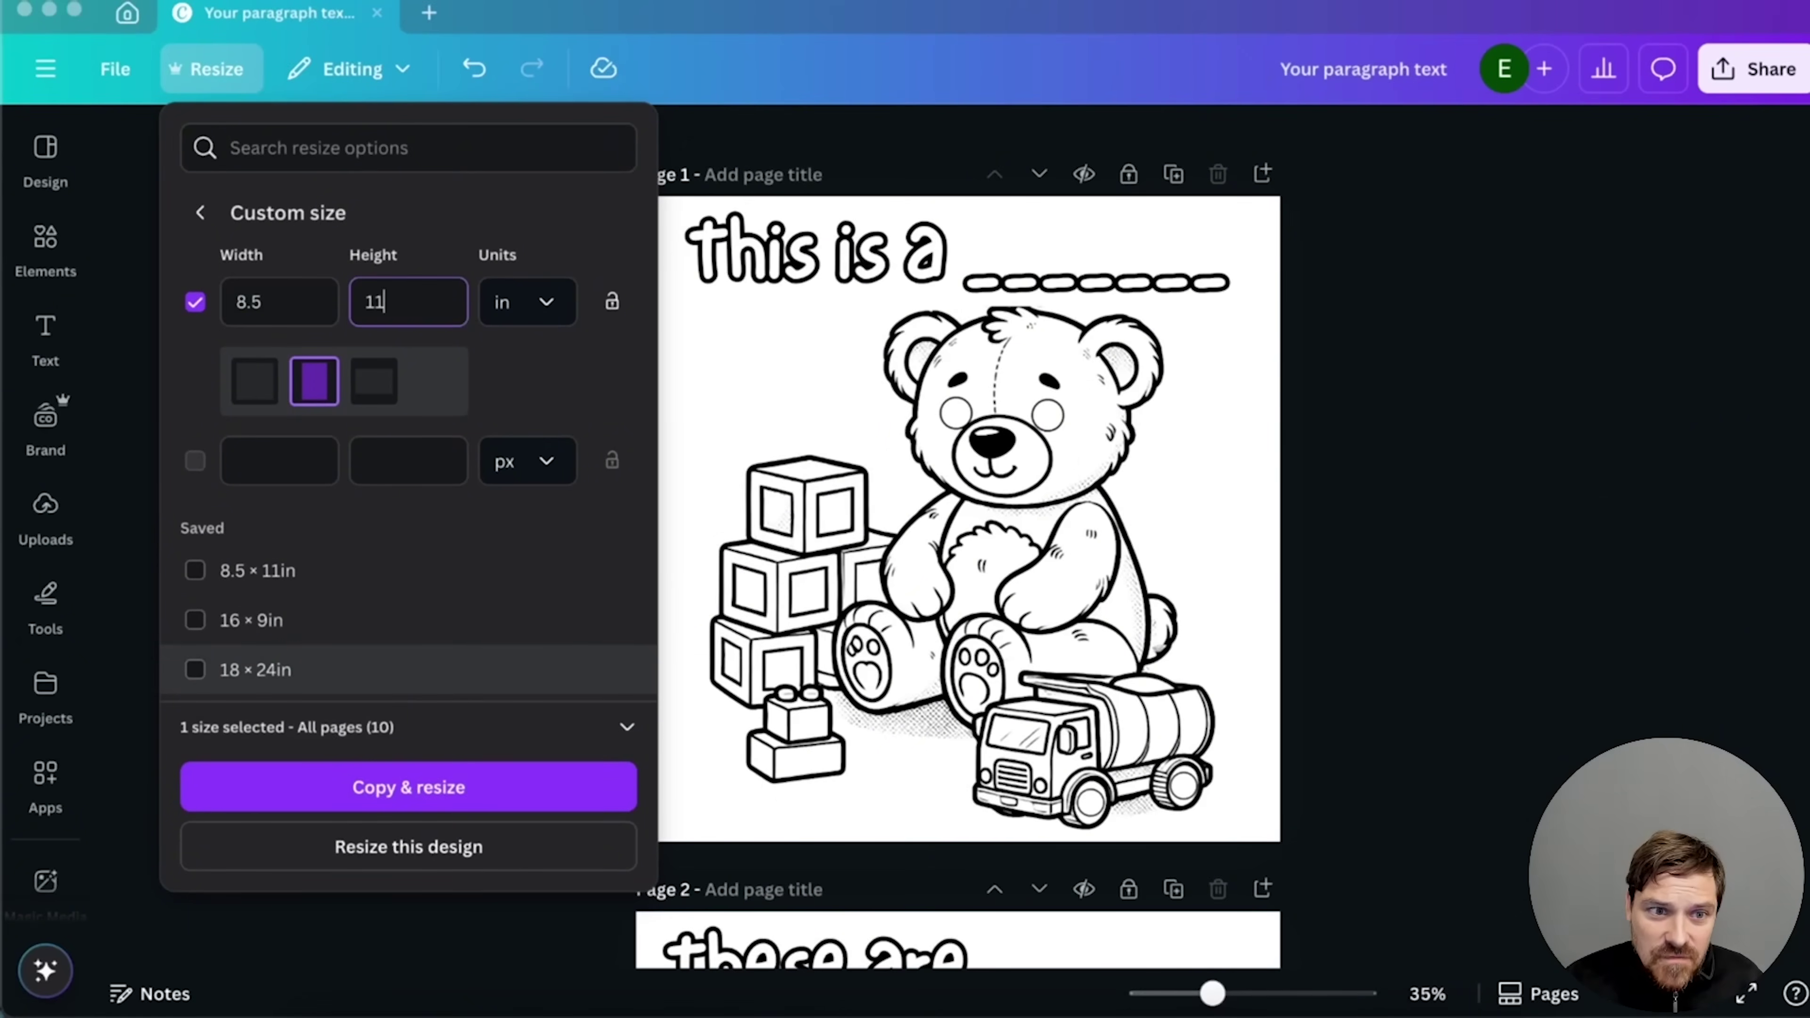
click(385, 738)
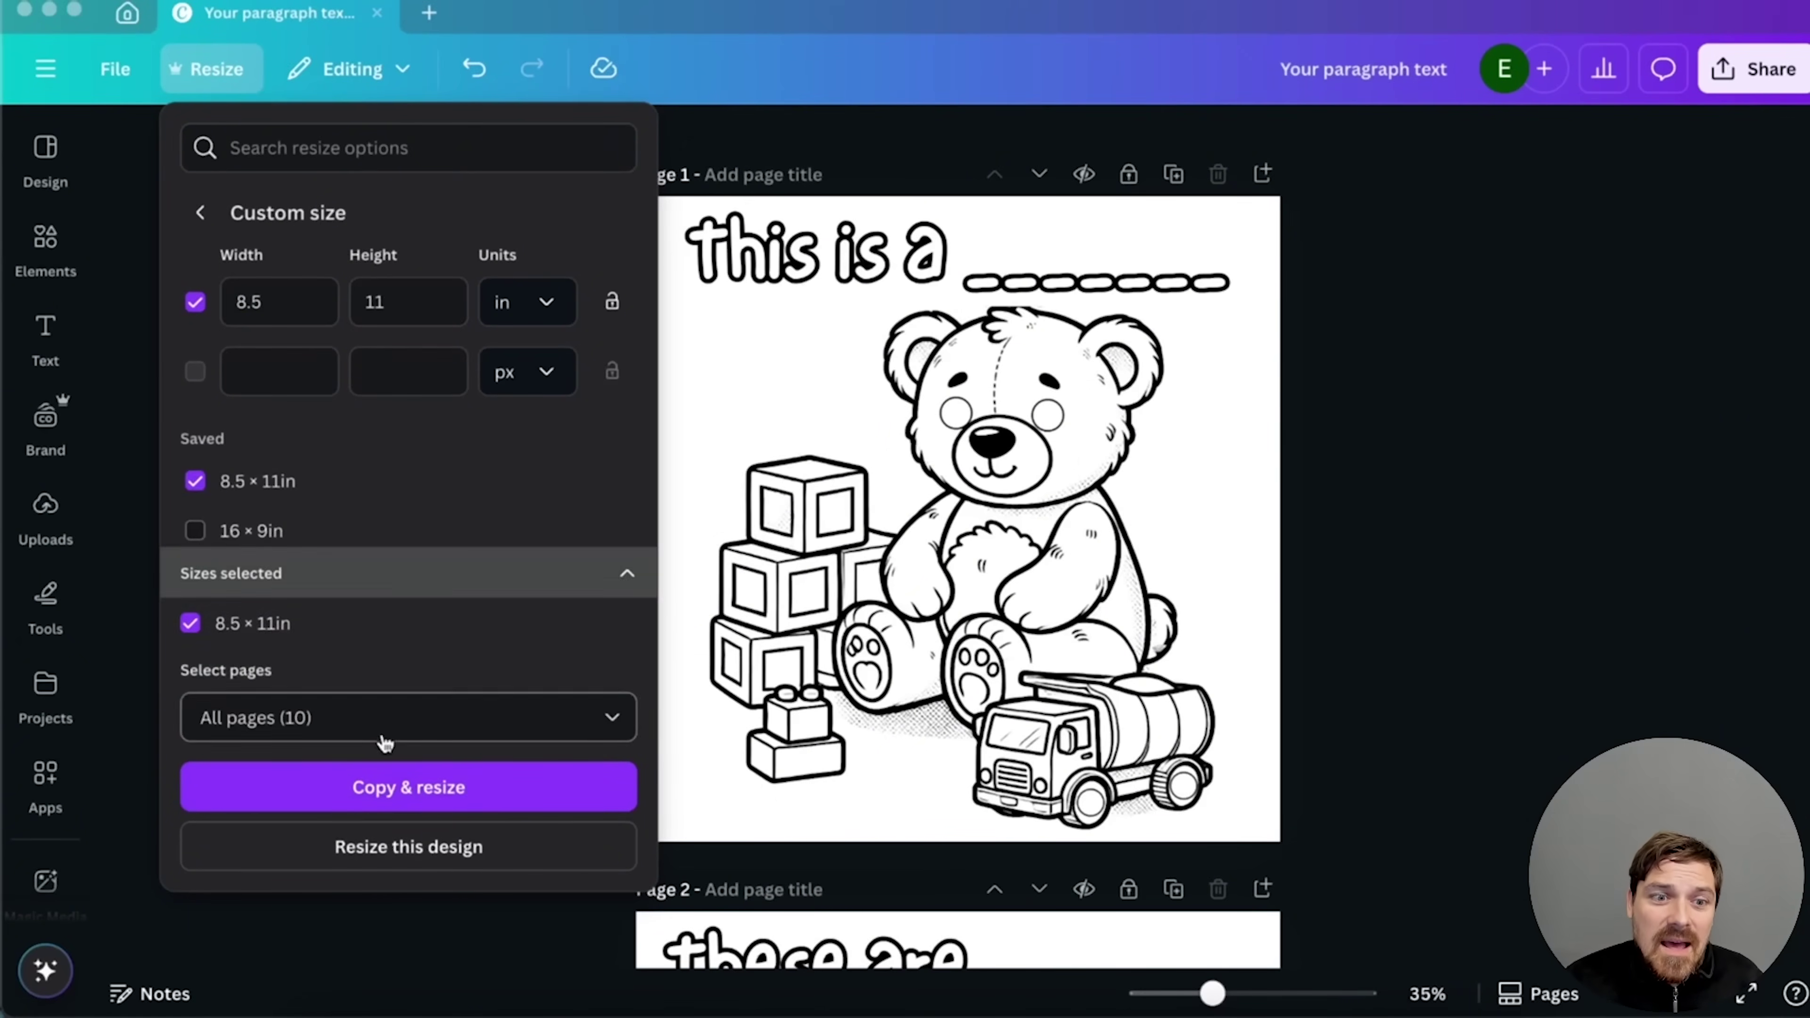
click(356, 717)
scroll(385, 521, down, 2)
click(405, 636)
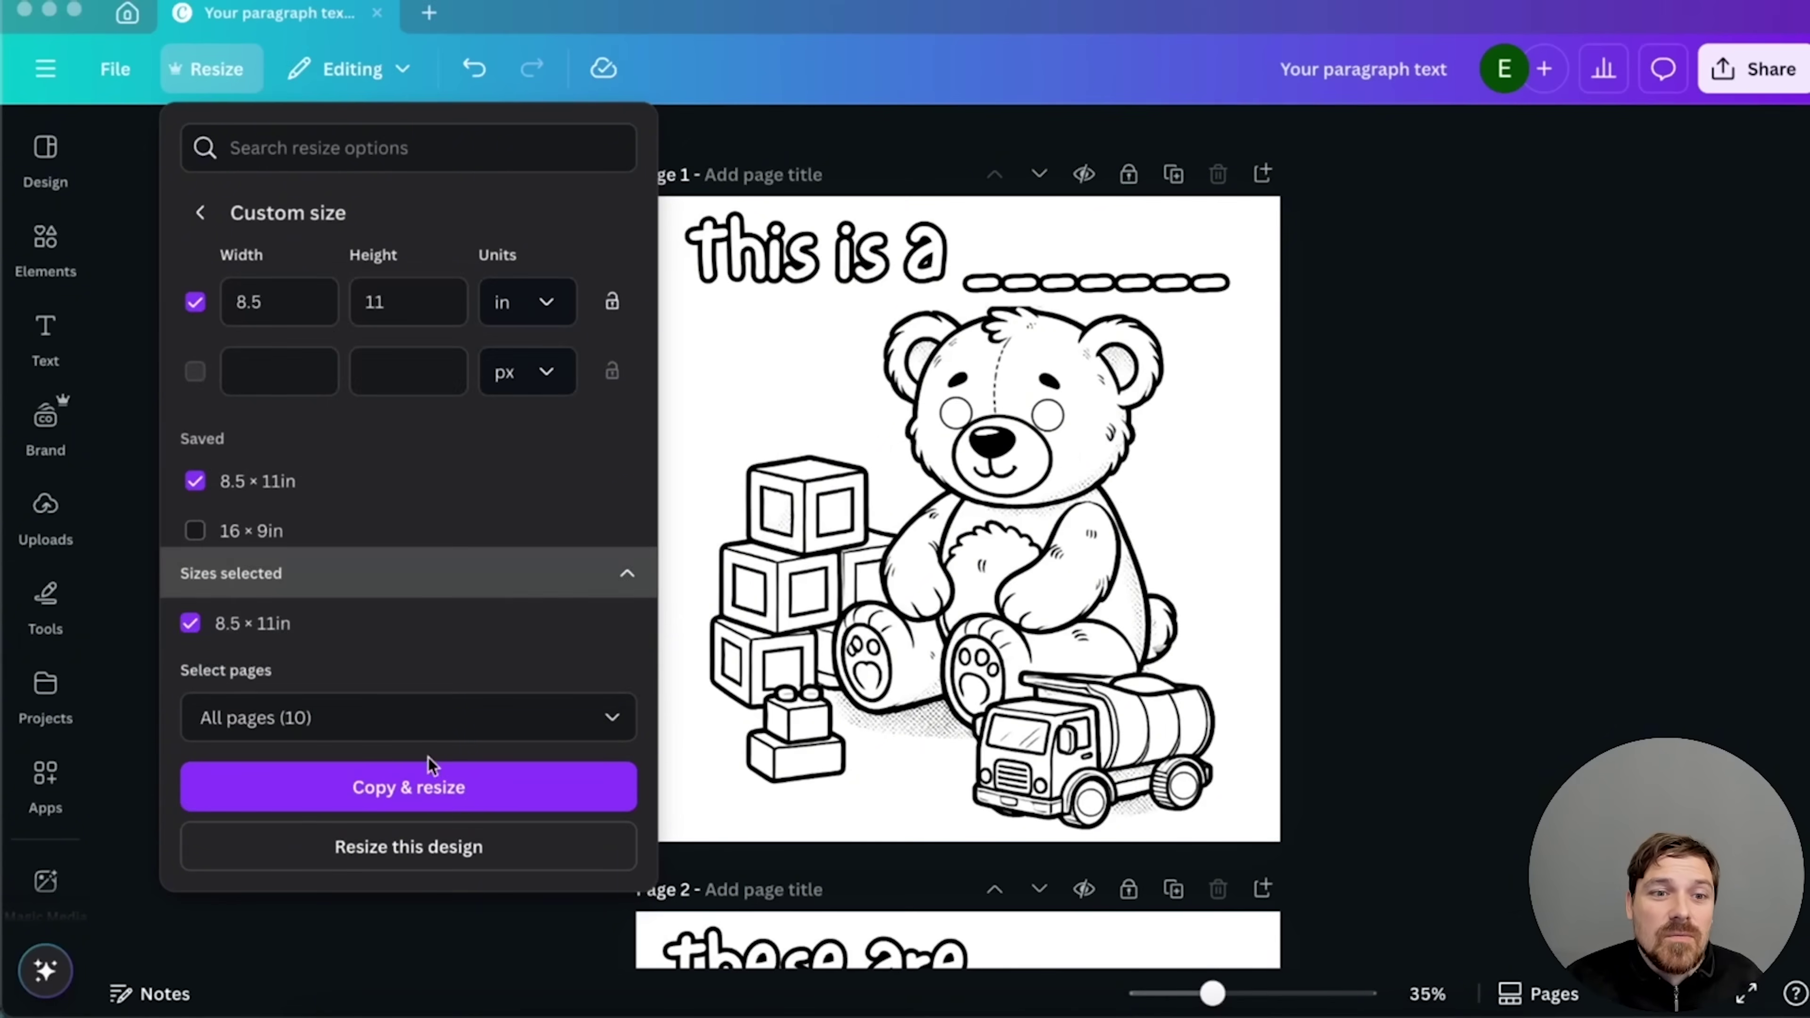
click(457, 803)
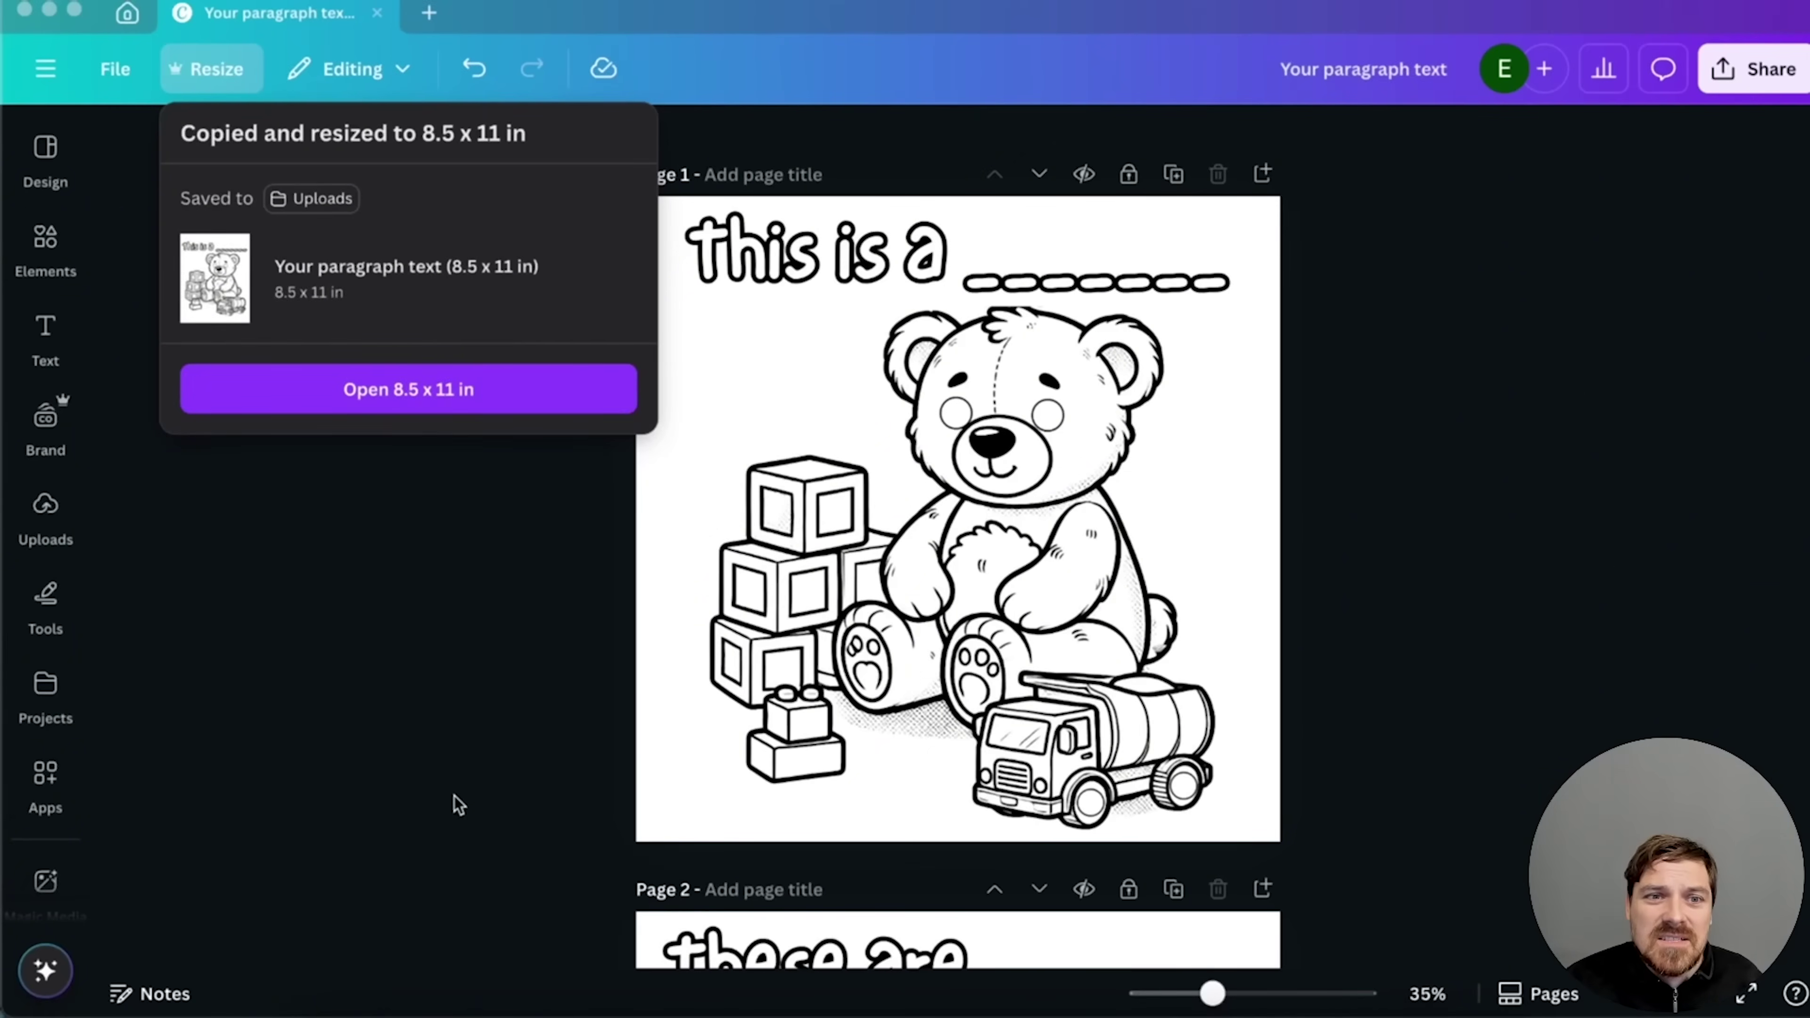
- Open the 8.5 × 11 in copy and widen page illustrations, starting with page 2's toy image
click(417, 409)
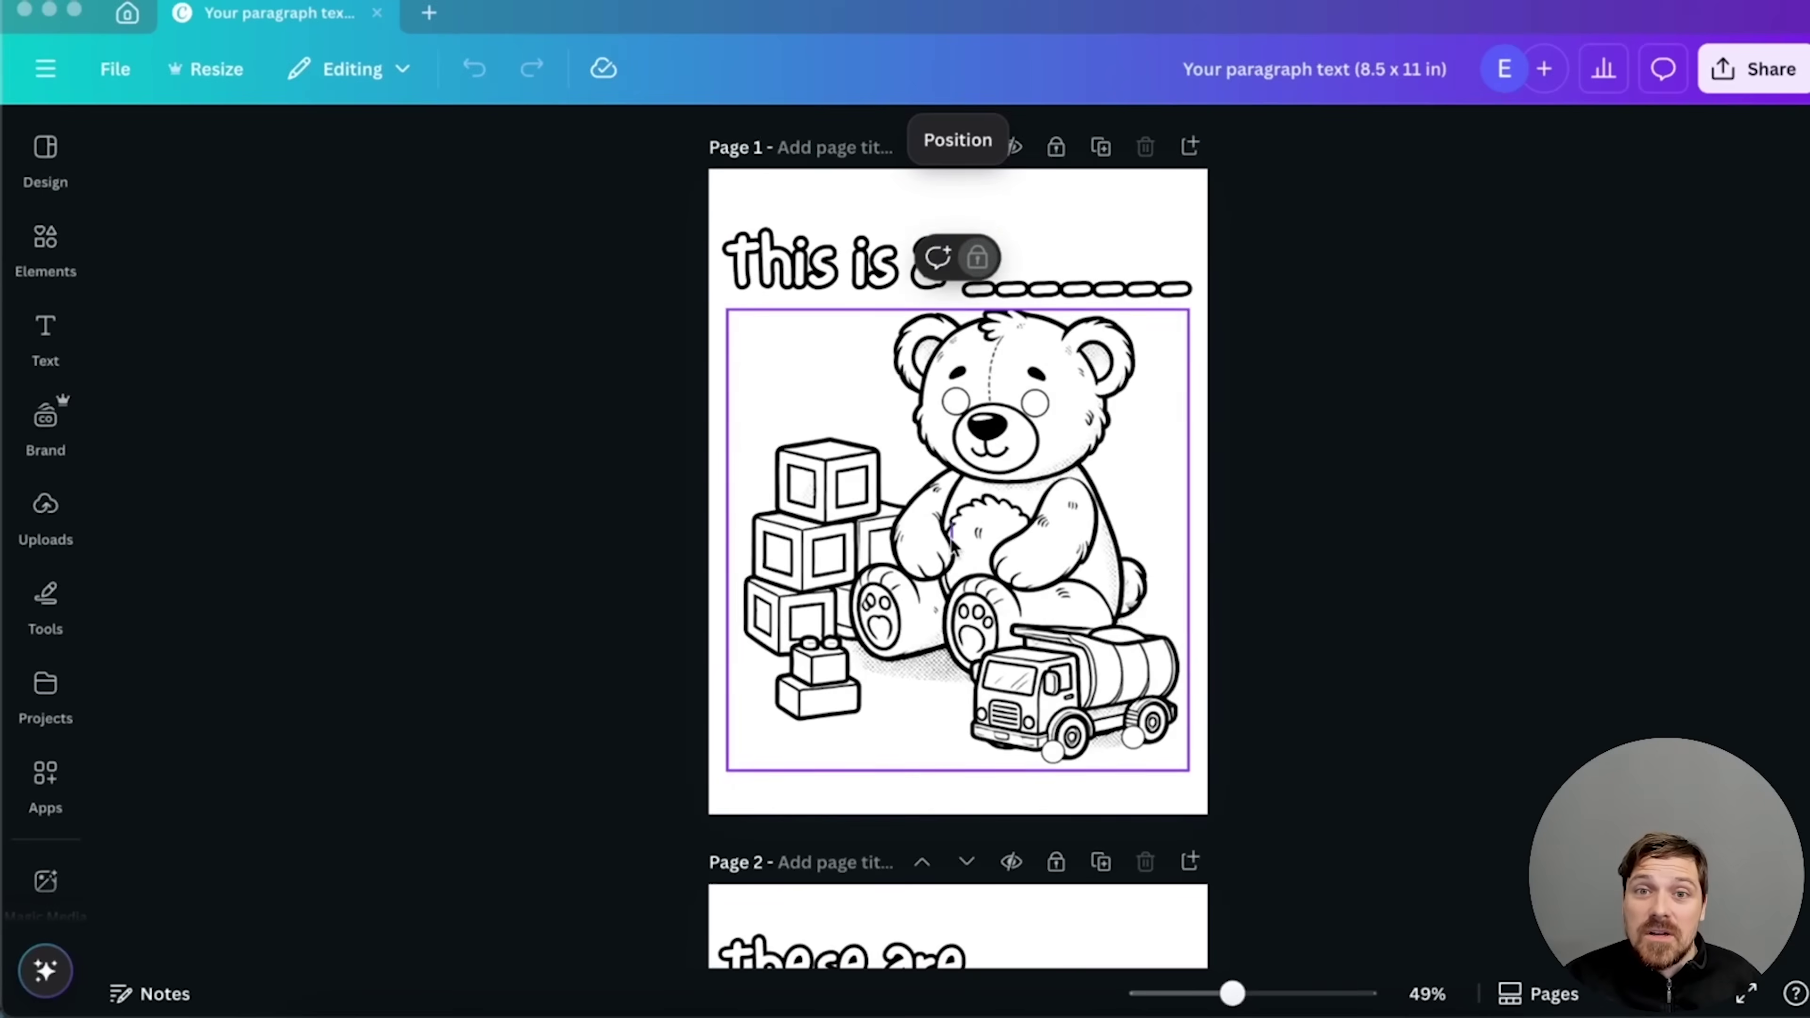
click(1198, 391)
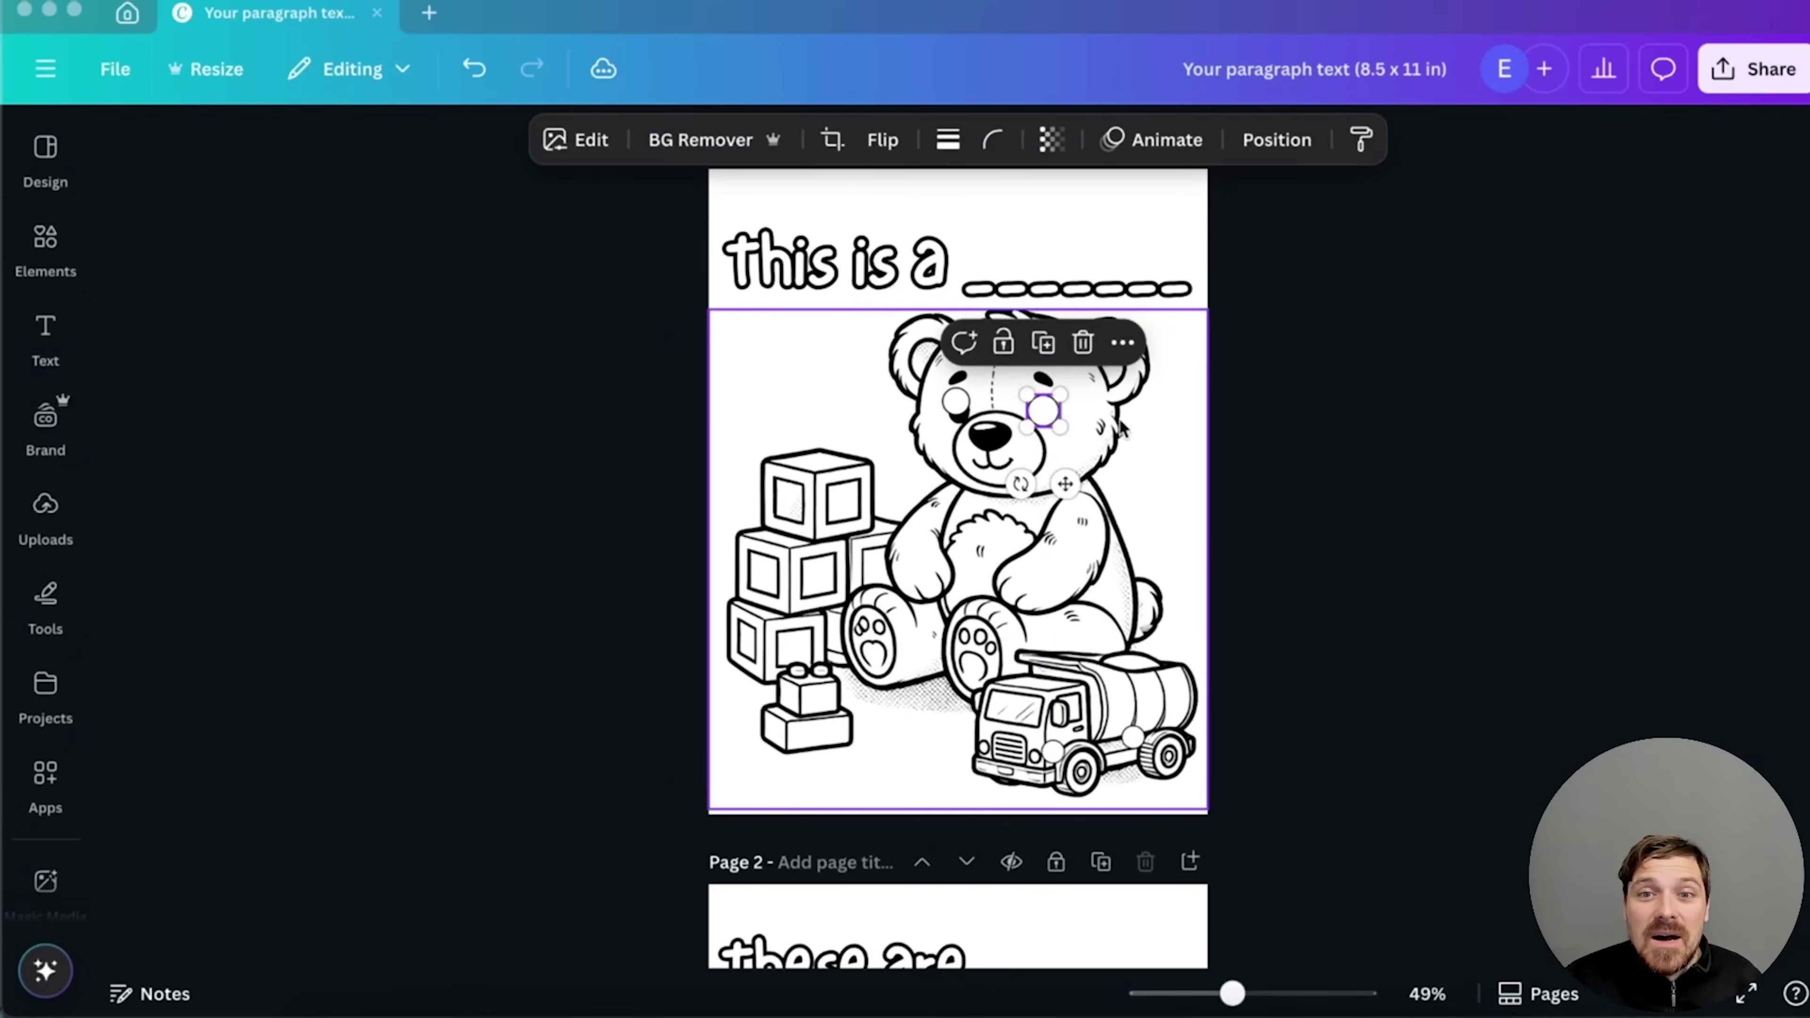
click(1261, 278)
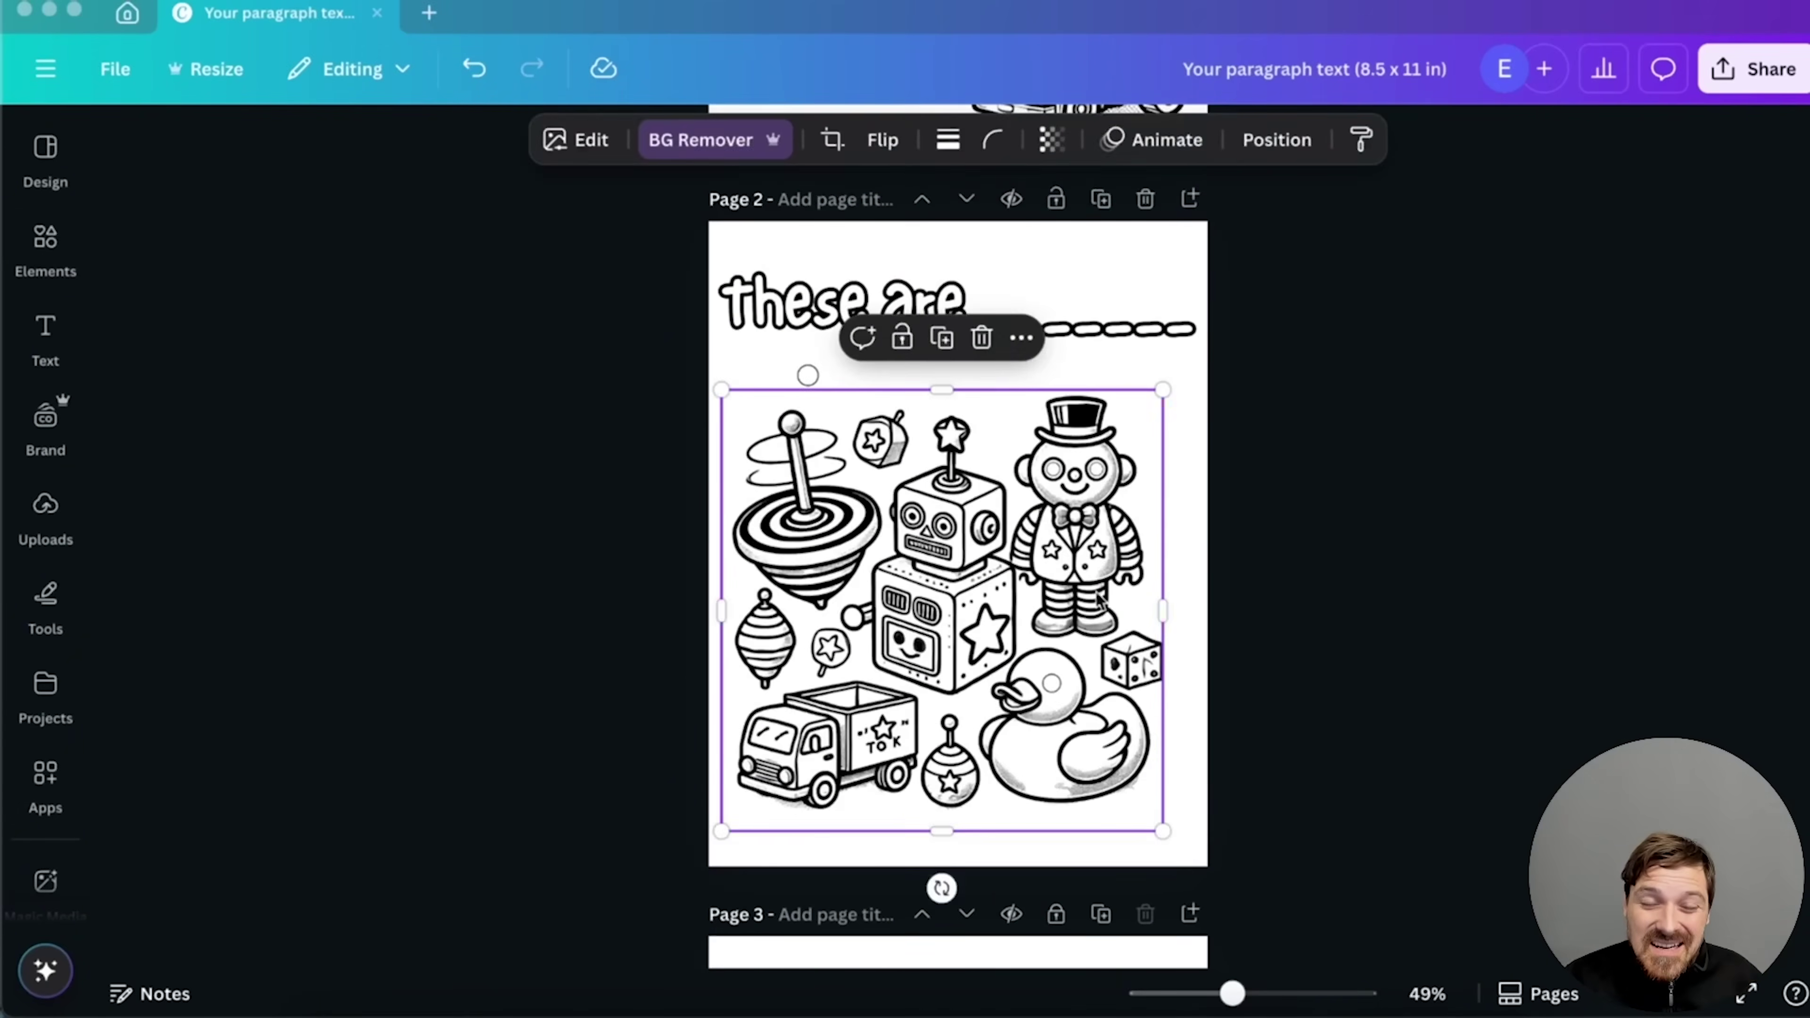
drag(719, 392, 707, 375)
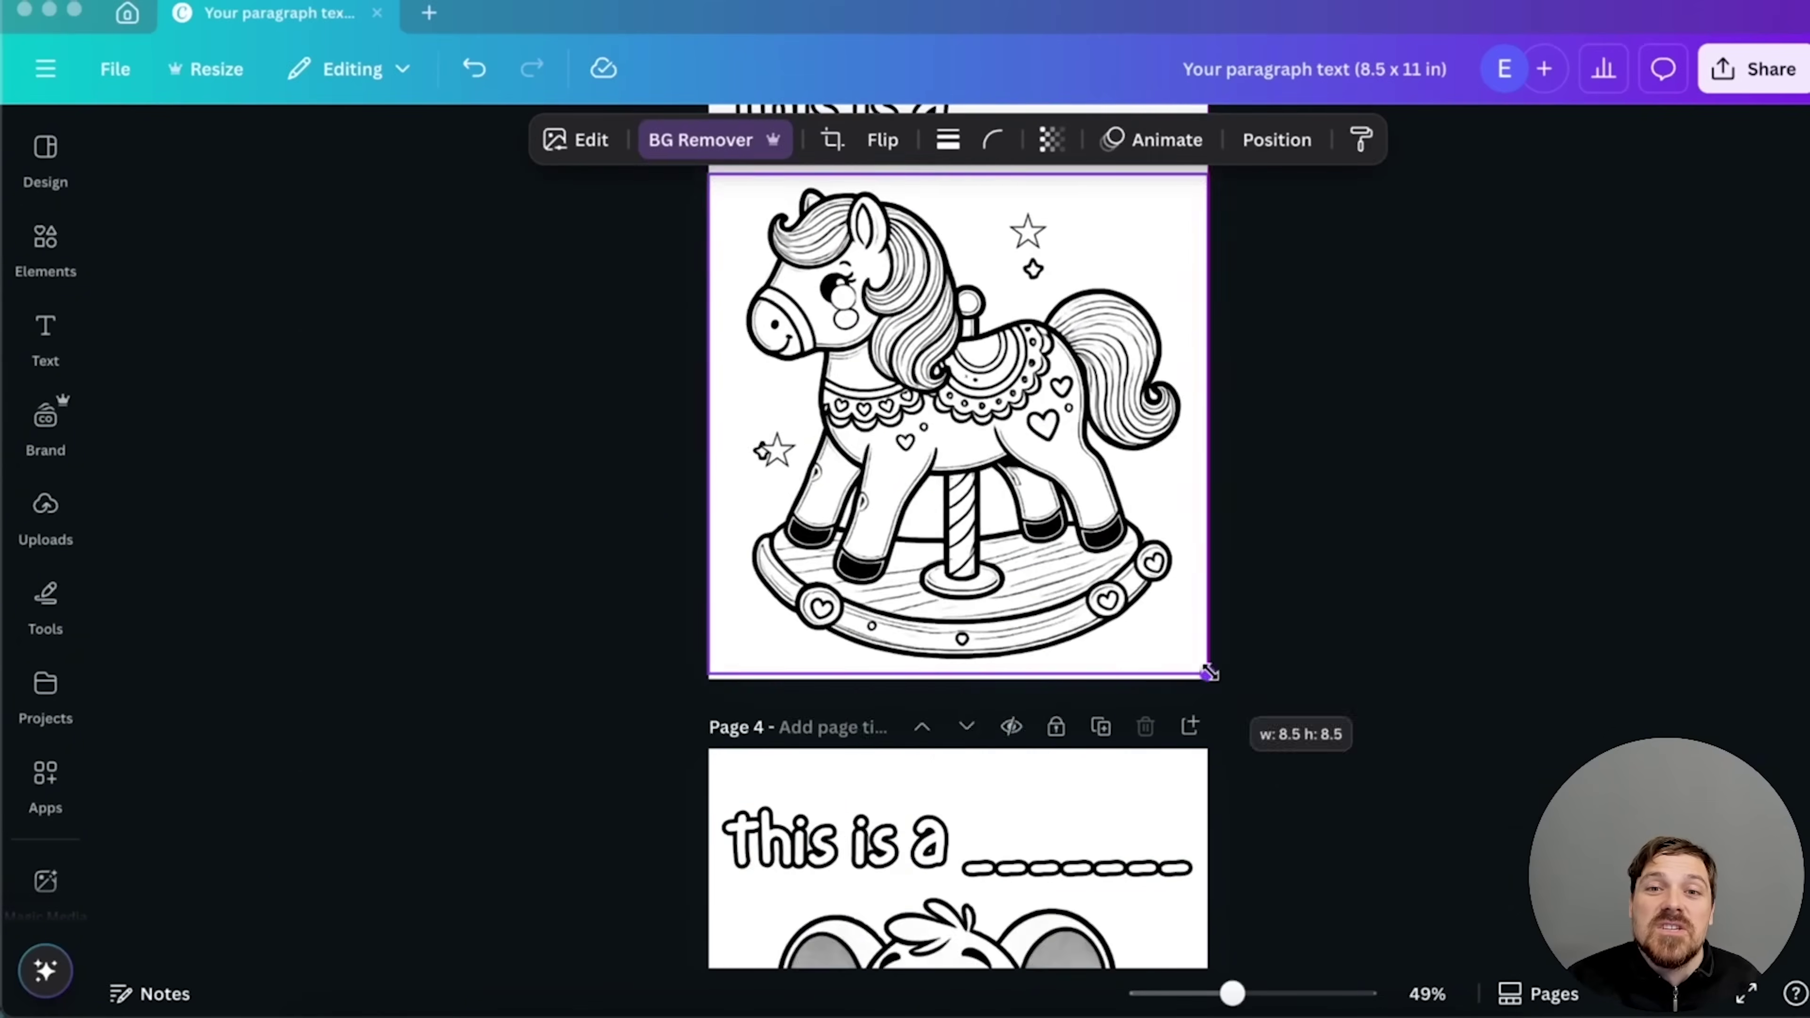
scroll(958, 563, up, 2)
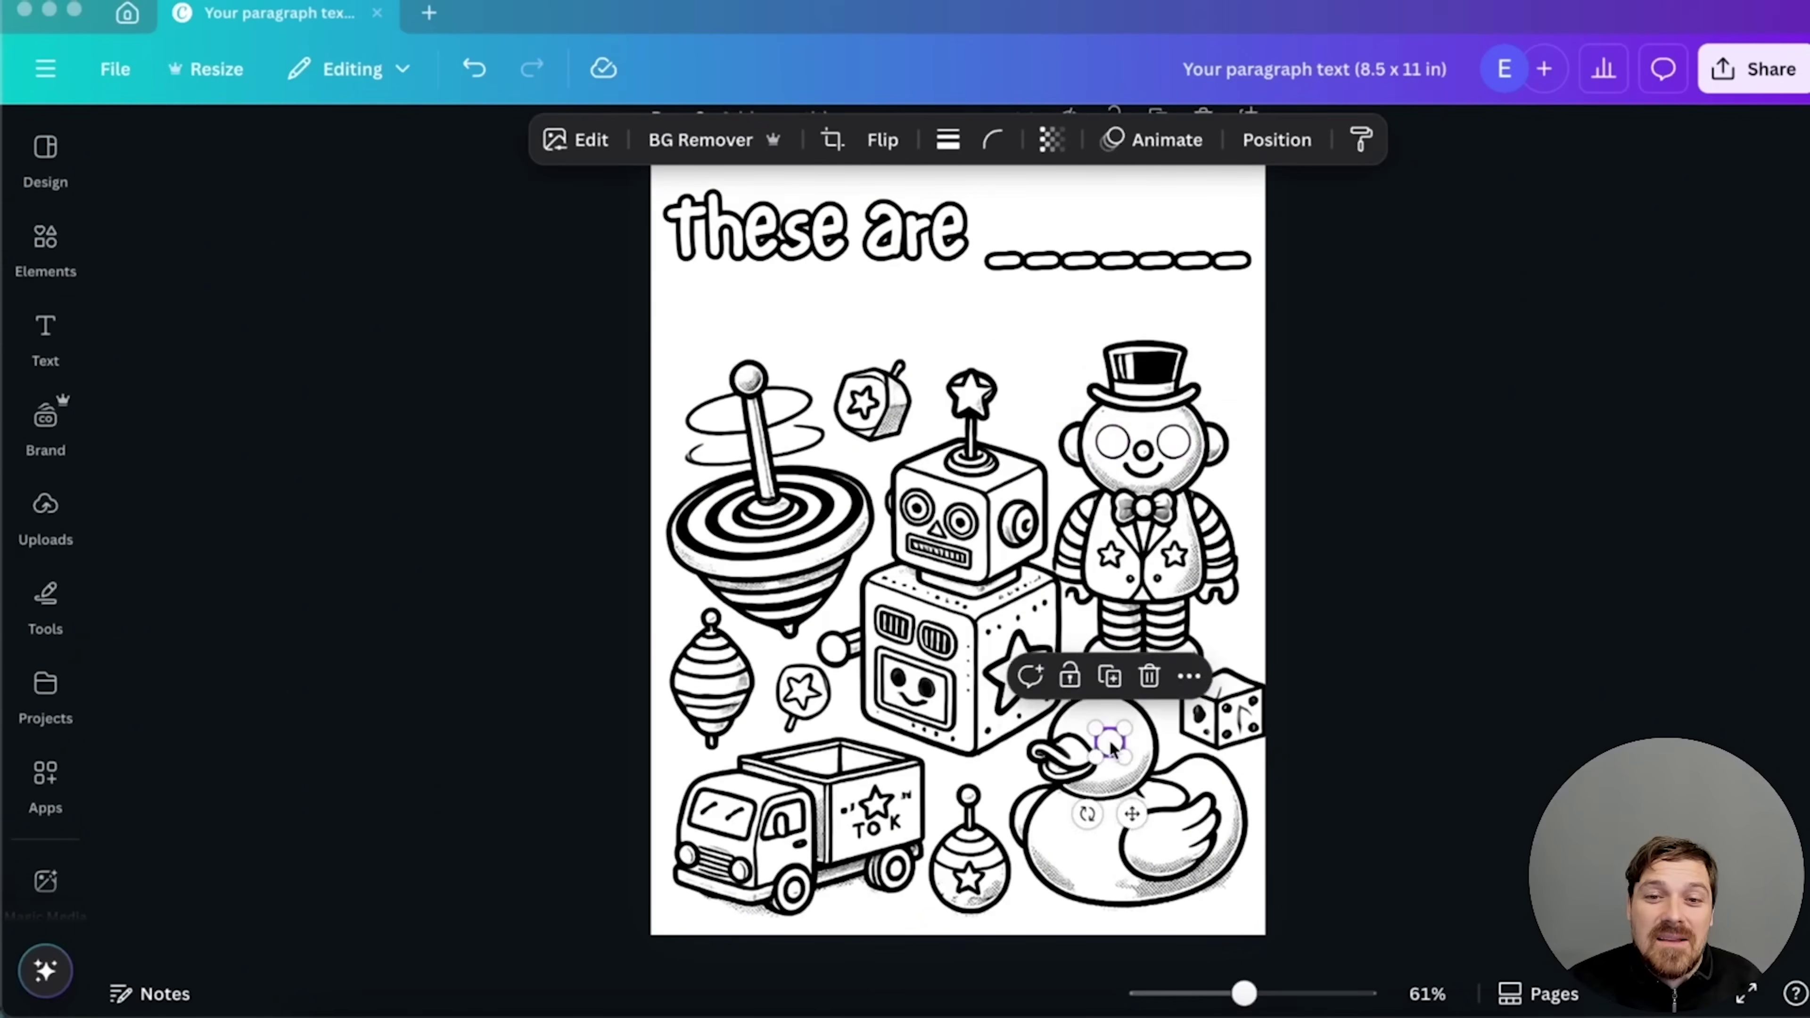
click(982, 562)
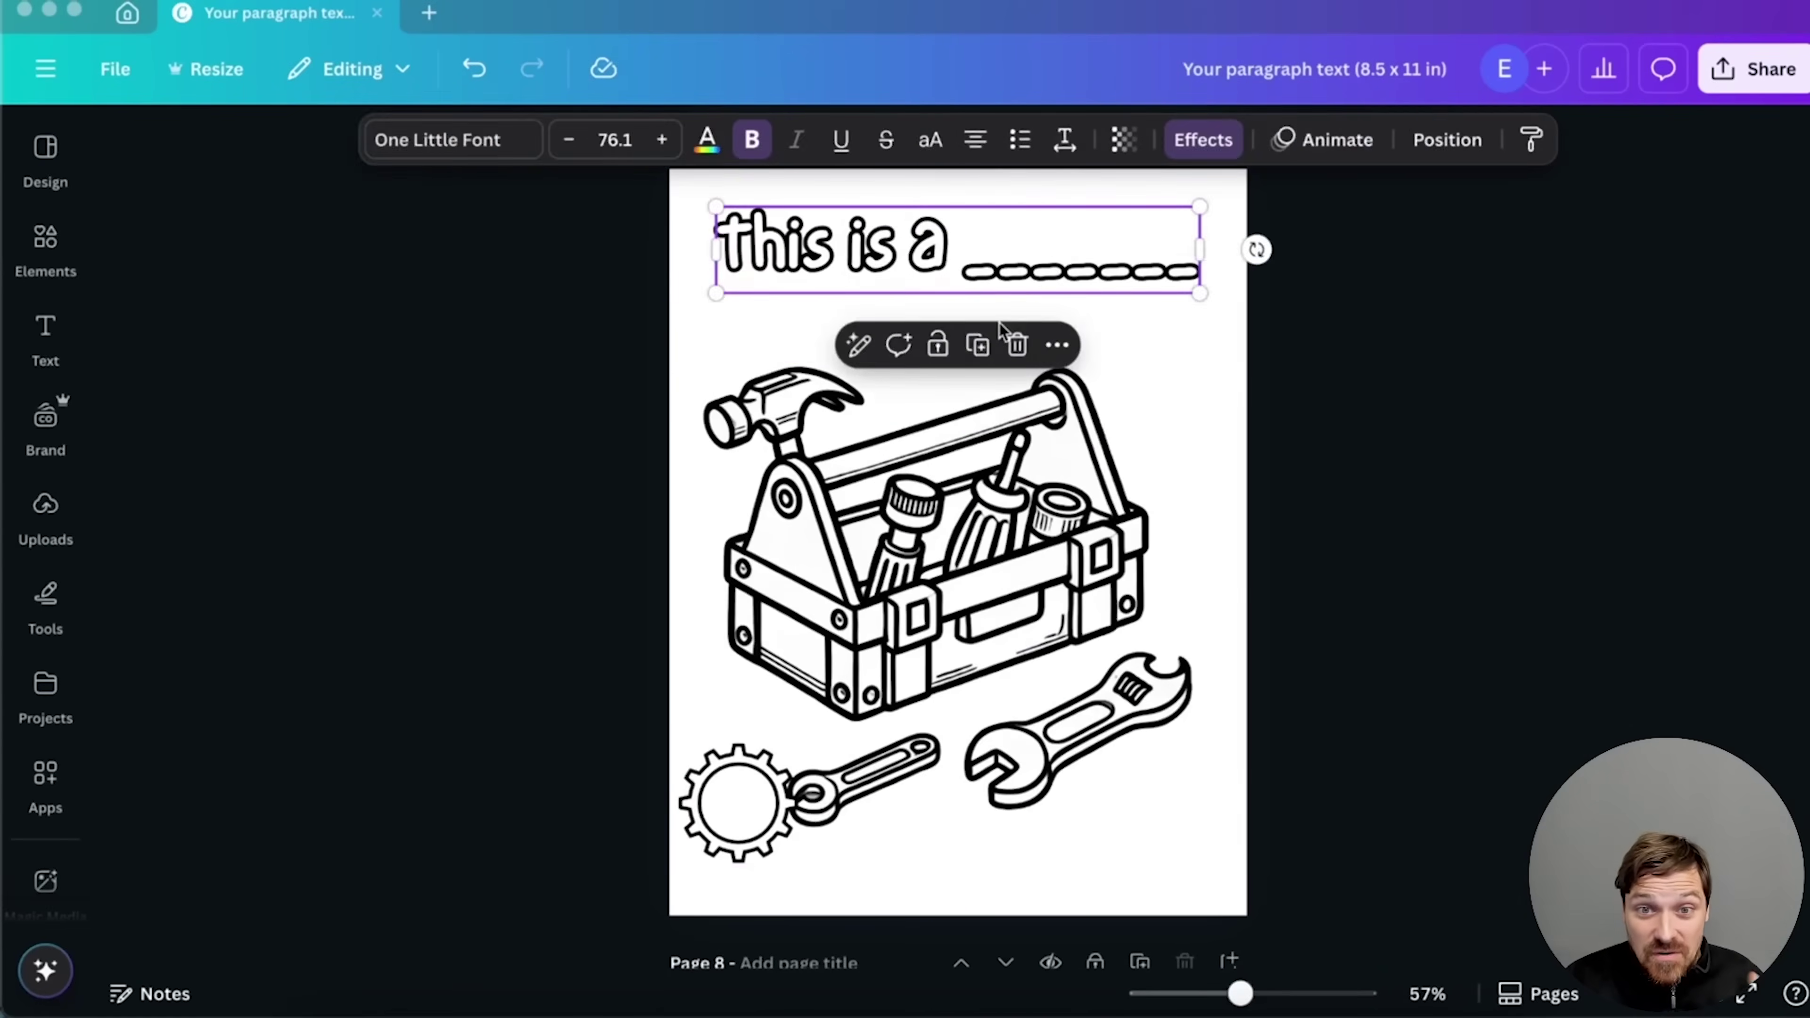
click(972, 820)
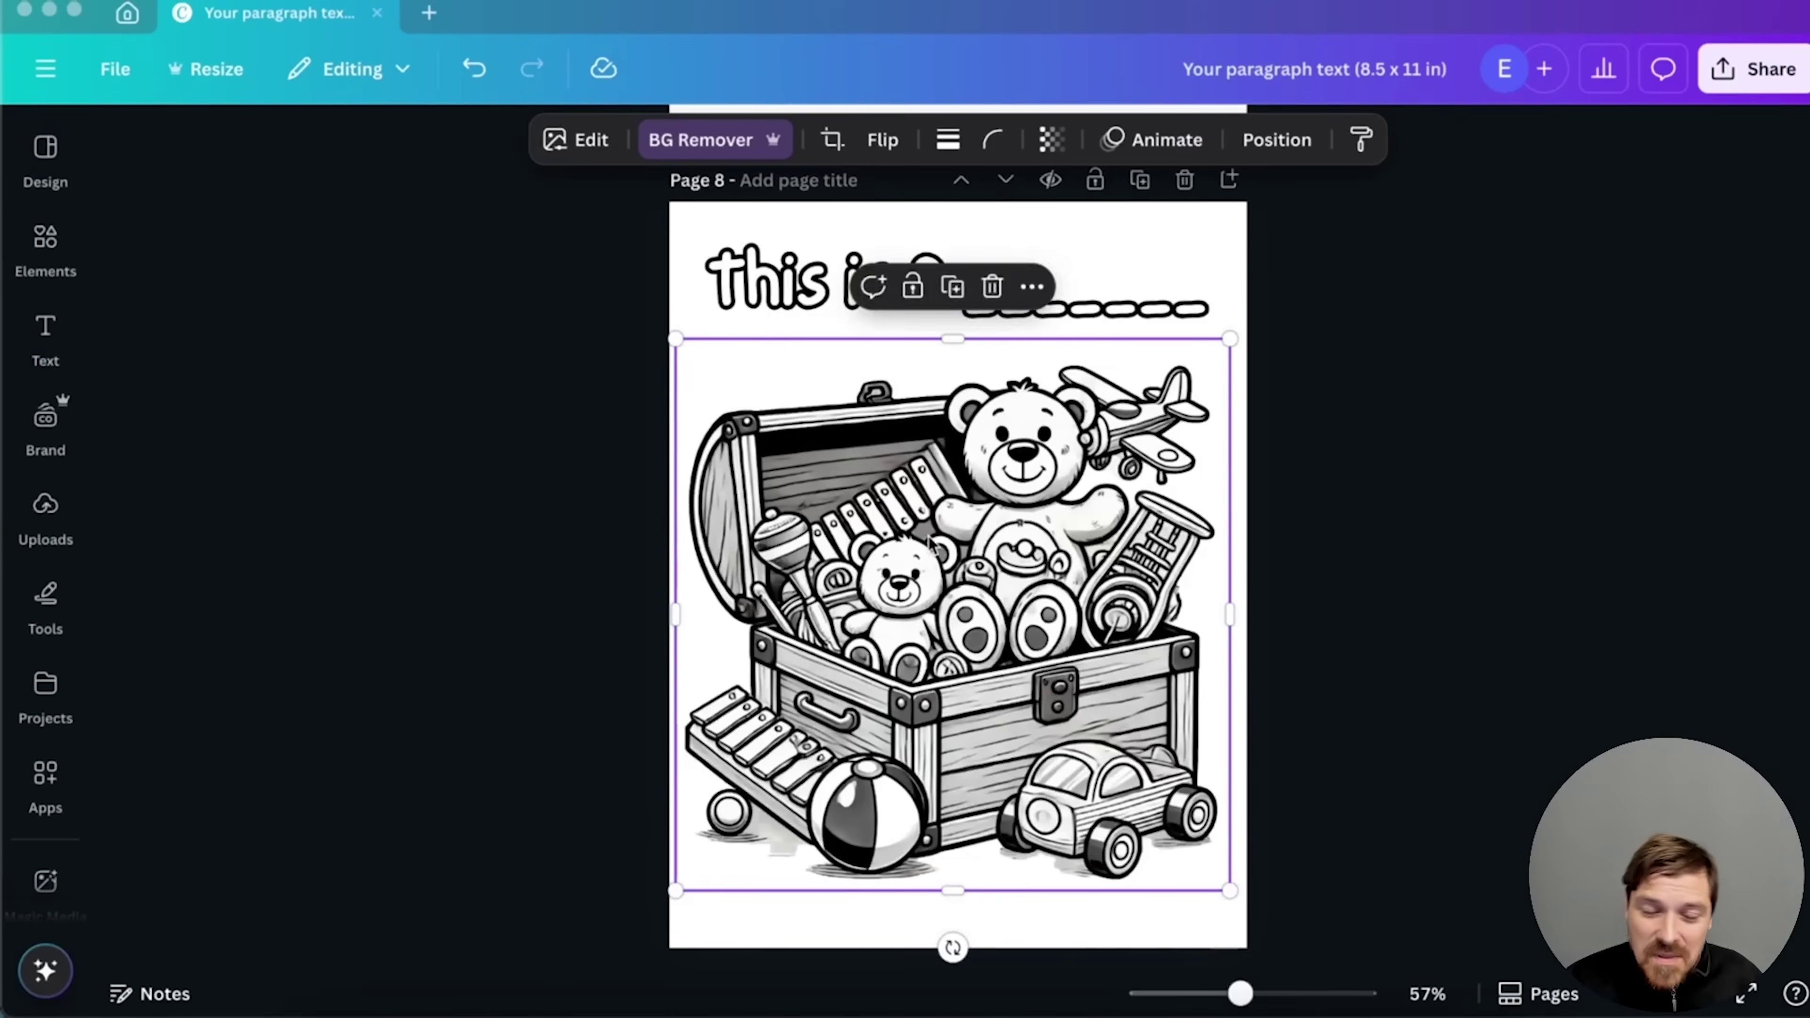
scroll(1385, 463, down, 2)
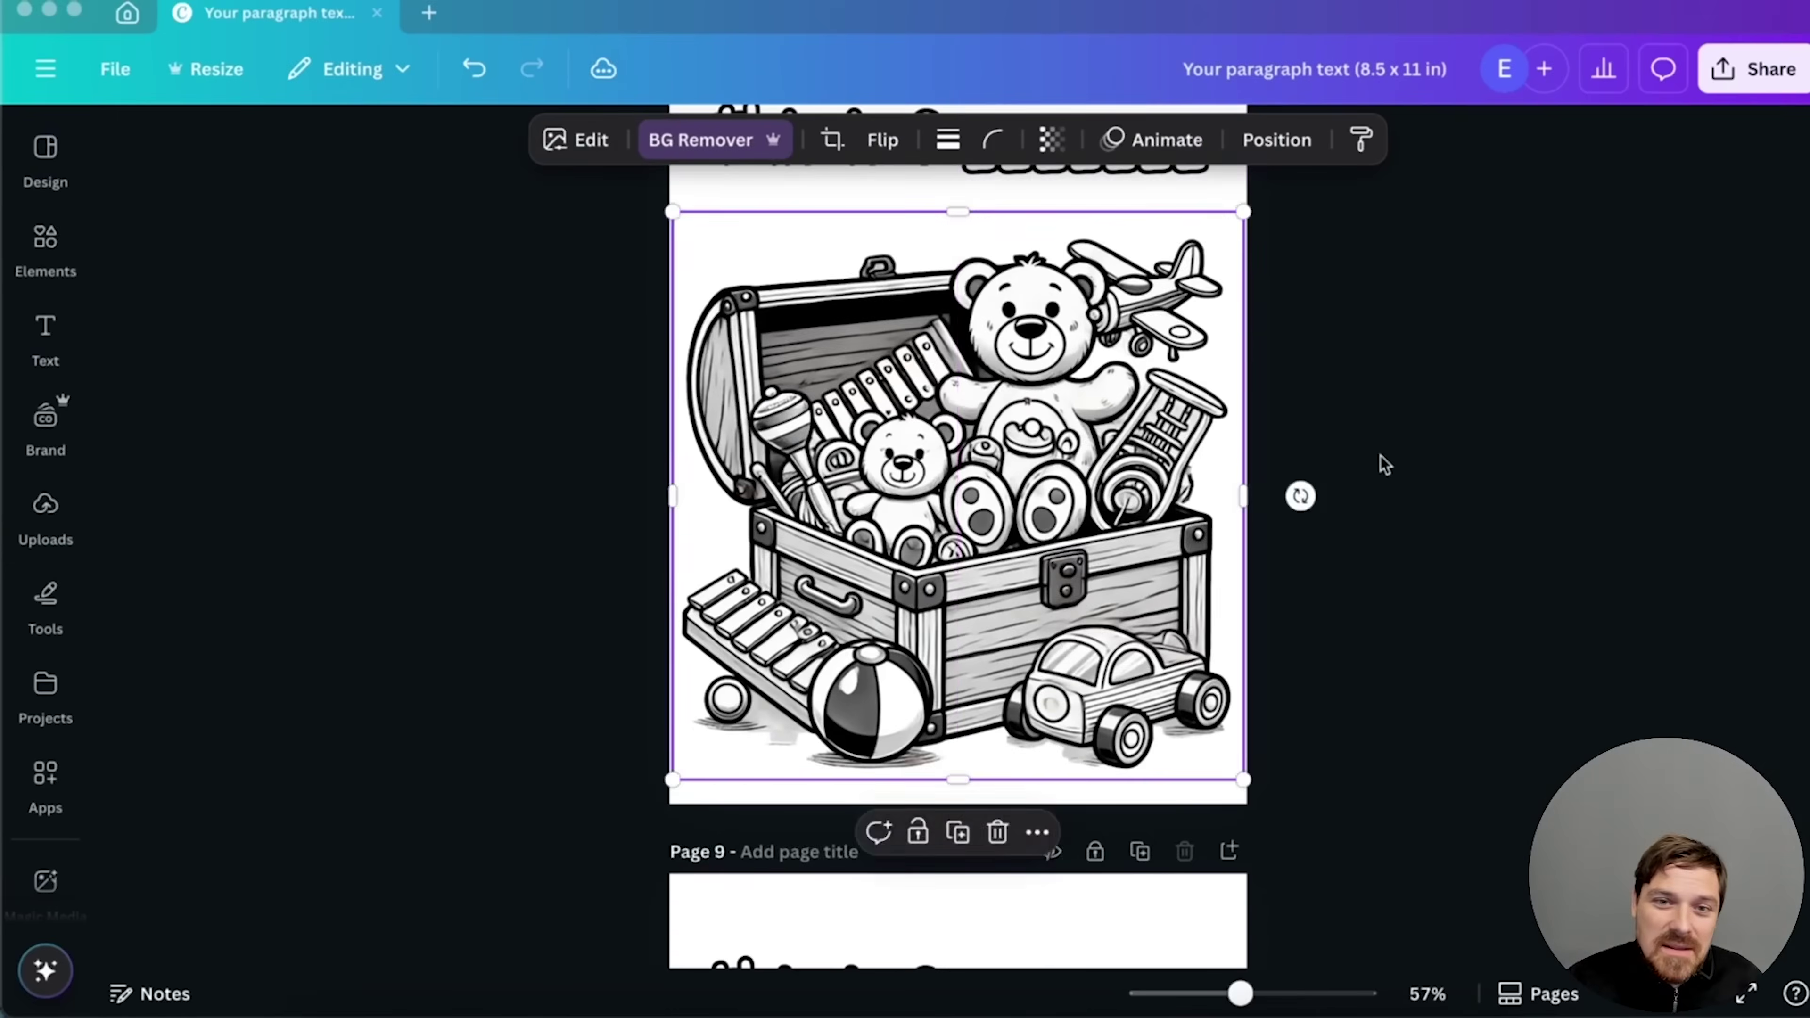
scroll(1385, 464, down, 10)
click(1160, 445)
click(1009, 206)
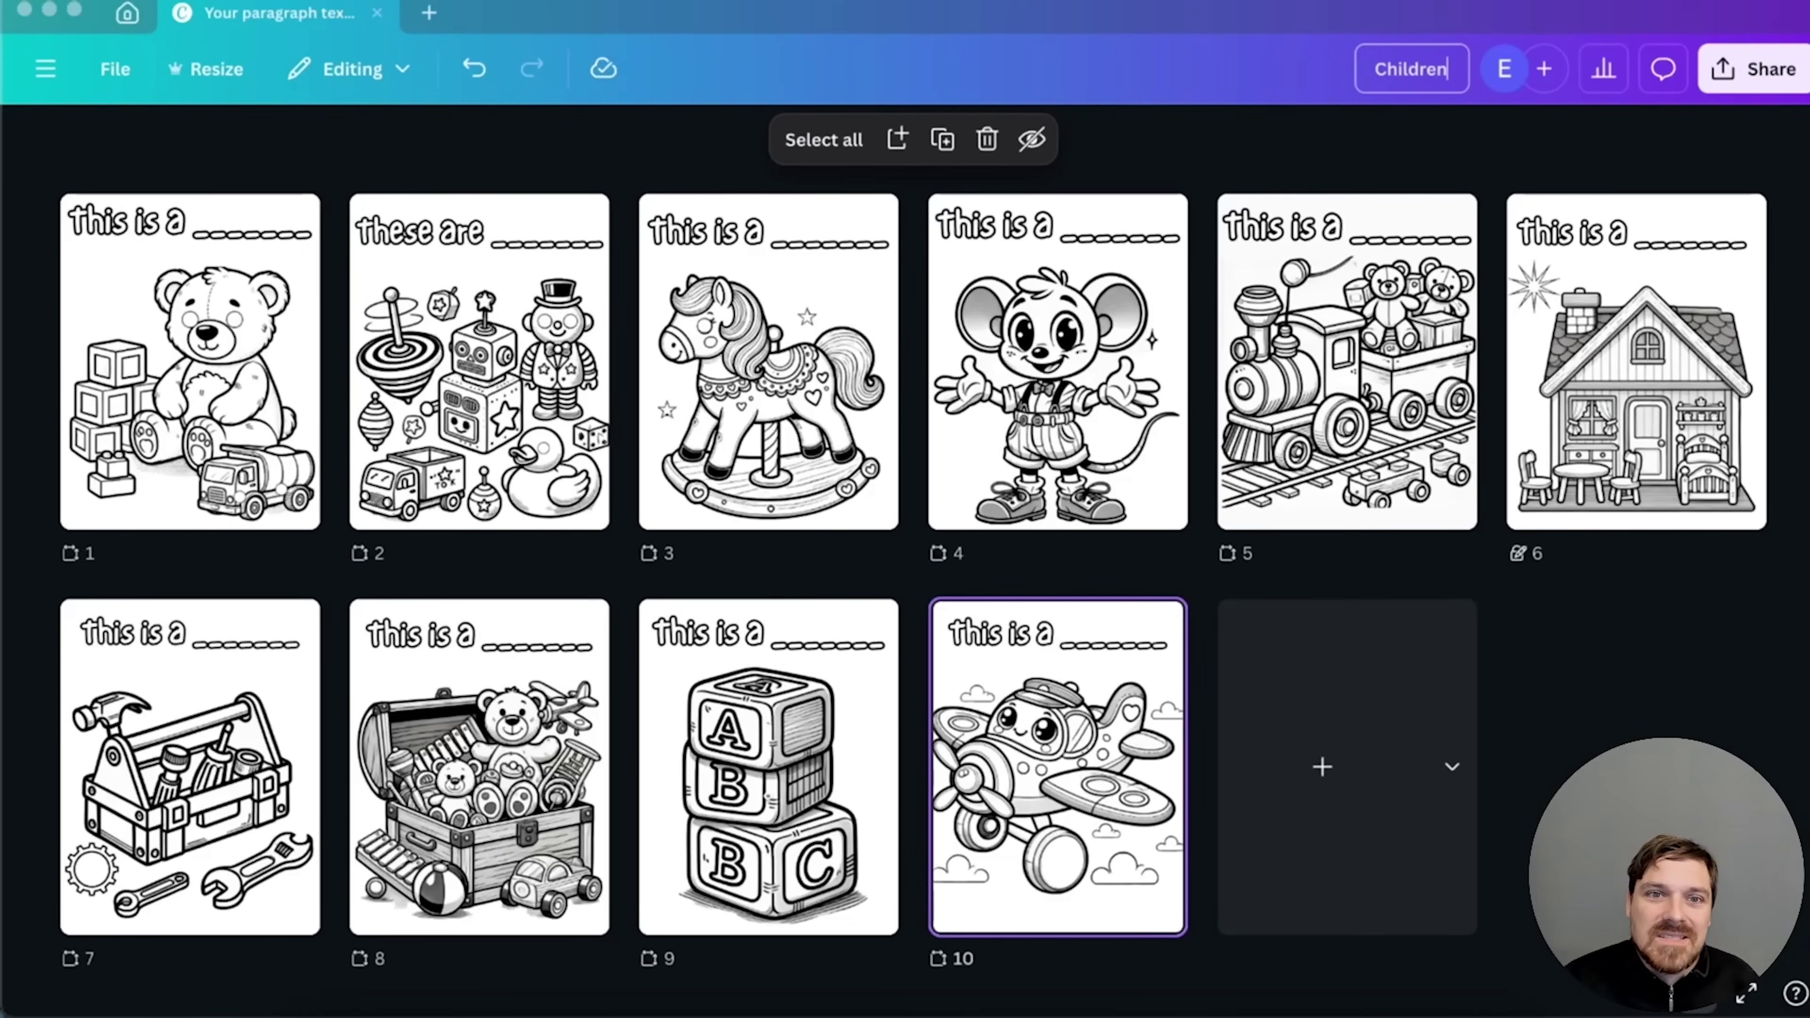
- Title the copy 'Children's Coloring Books 8.11 inch', download it as PDF Print, and reopen the original
text('s Coloring Books 8.11 inch)
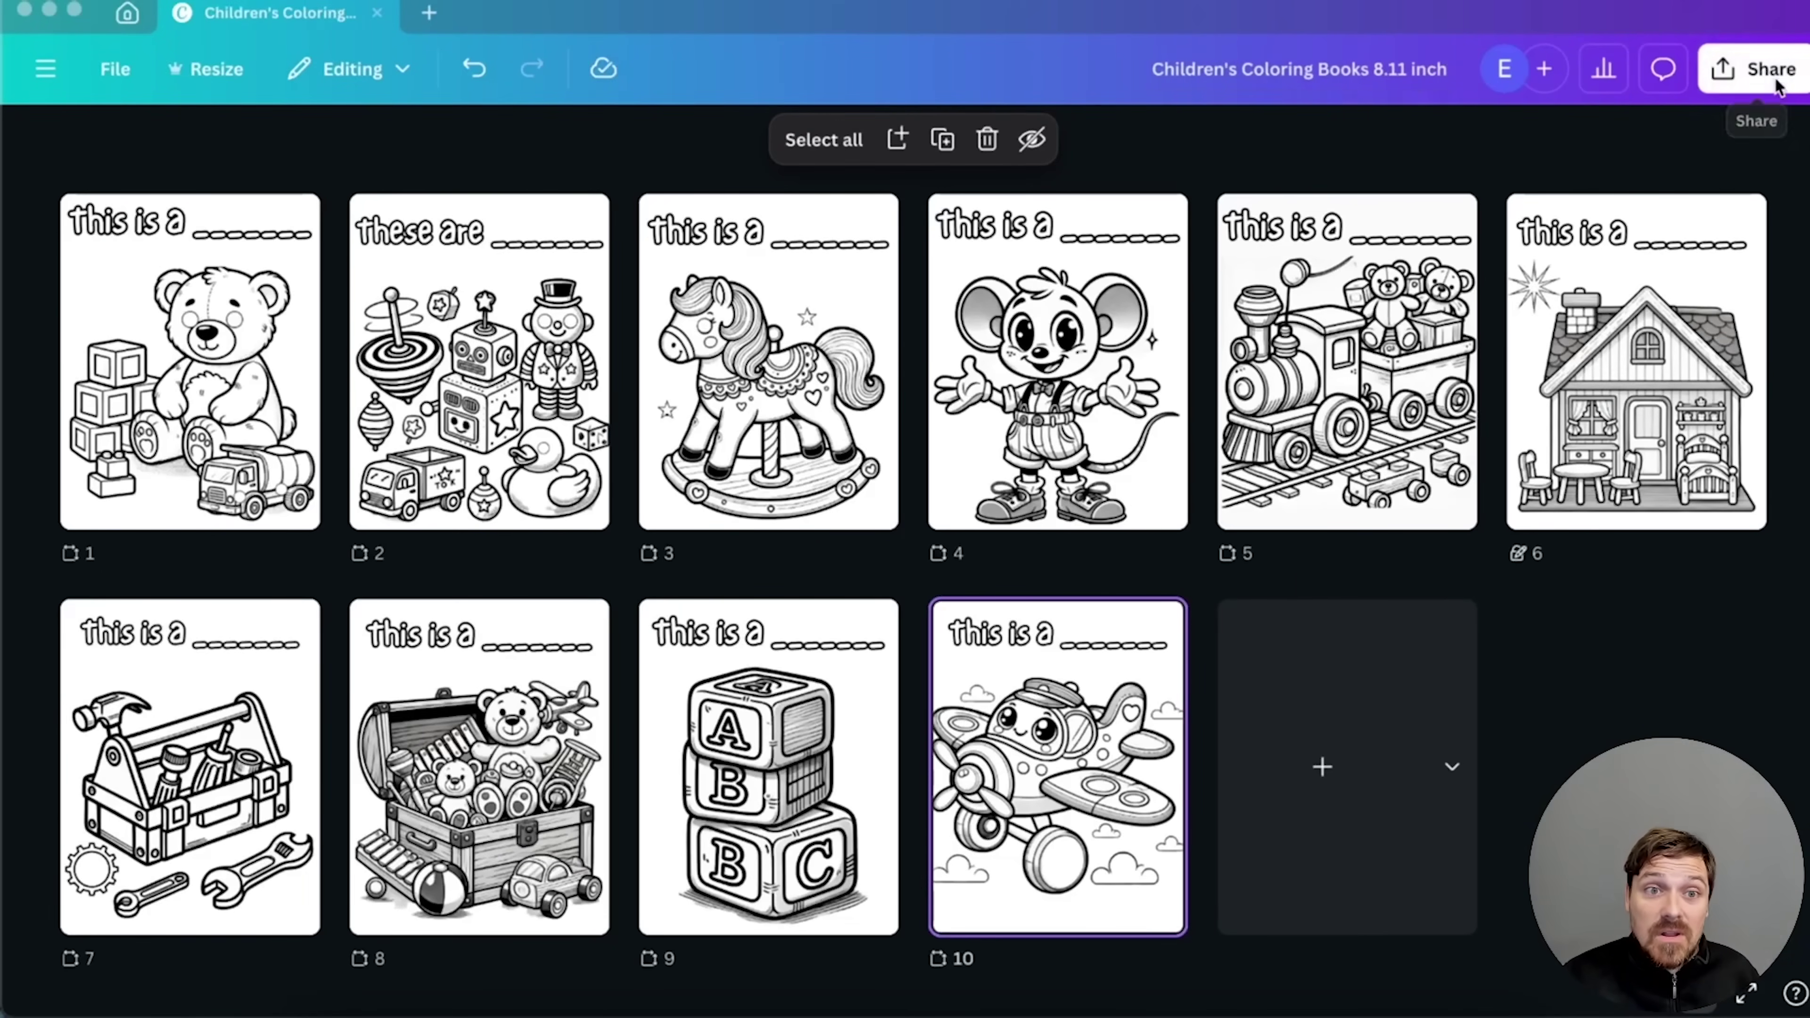
click(1775, 83)
click(1375, 581)
click(1553, 242)
click(1418, 400)
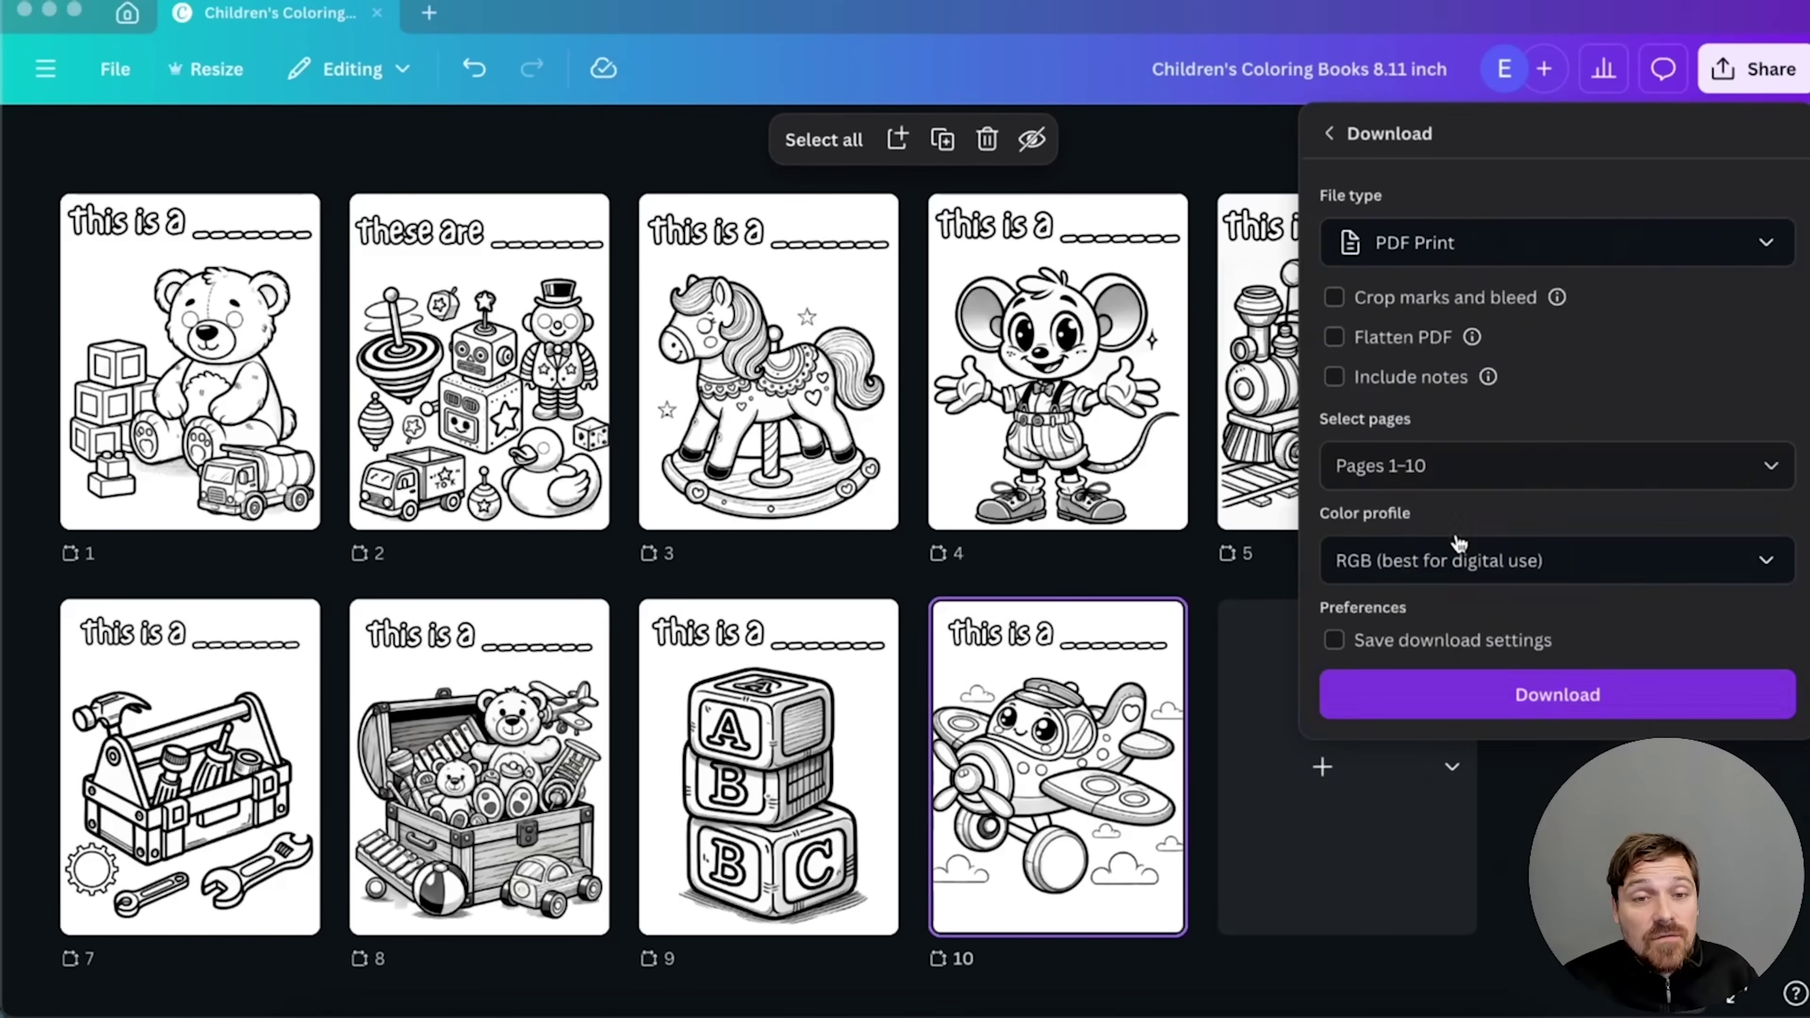
click(1475, 691)
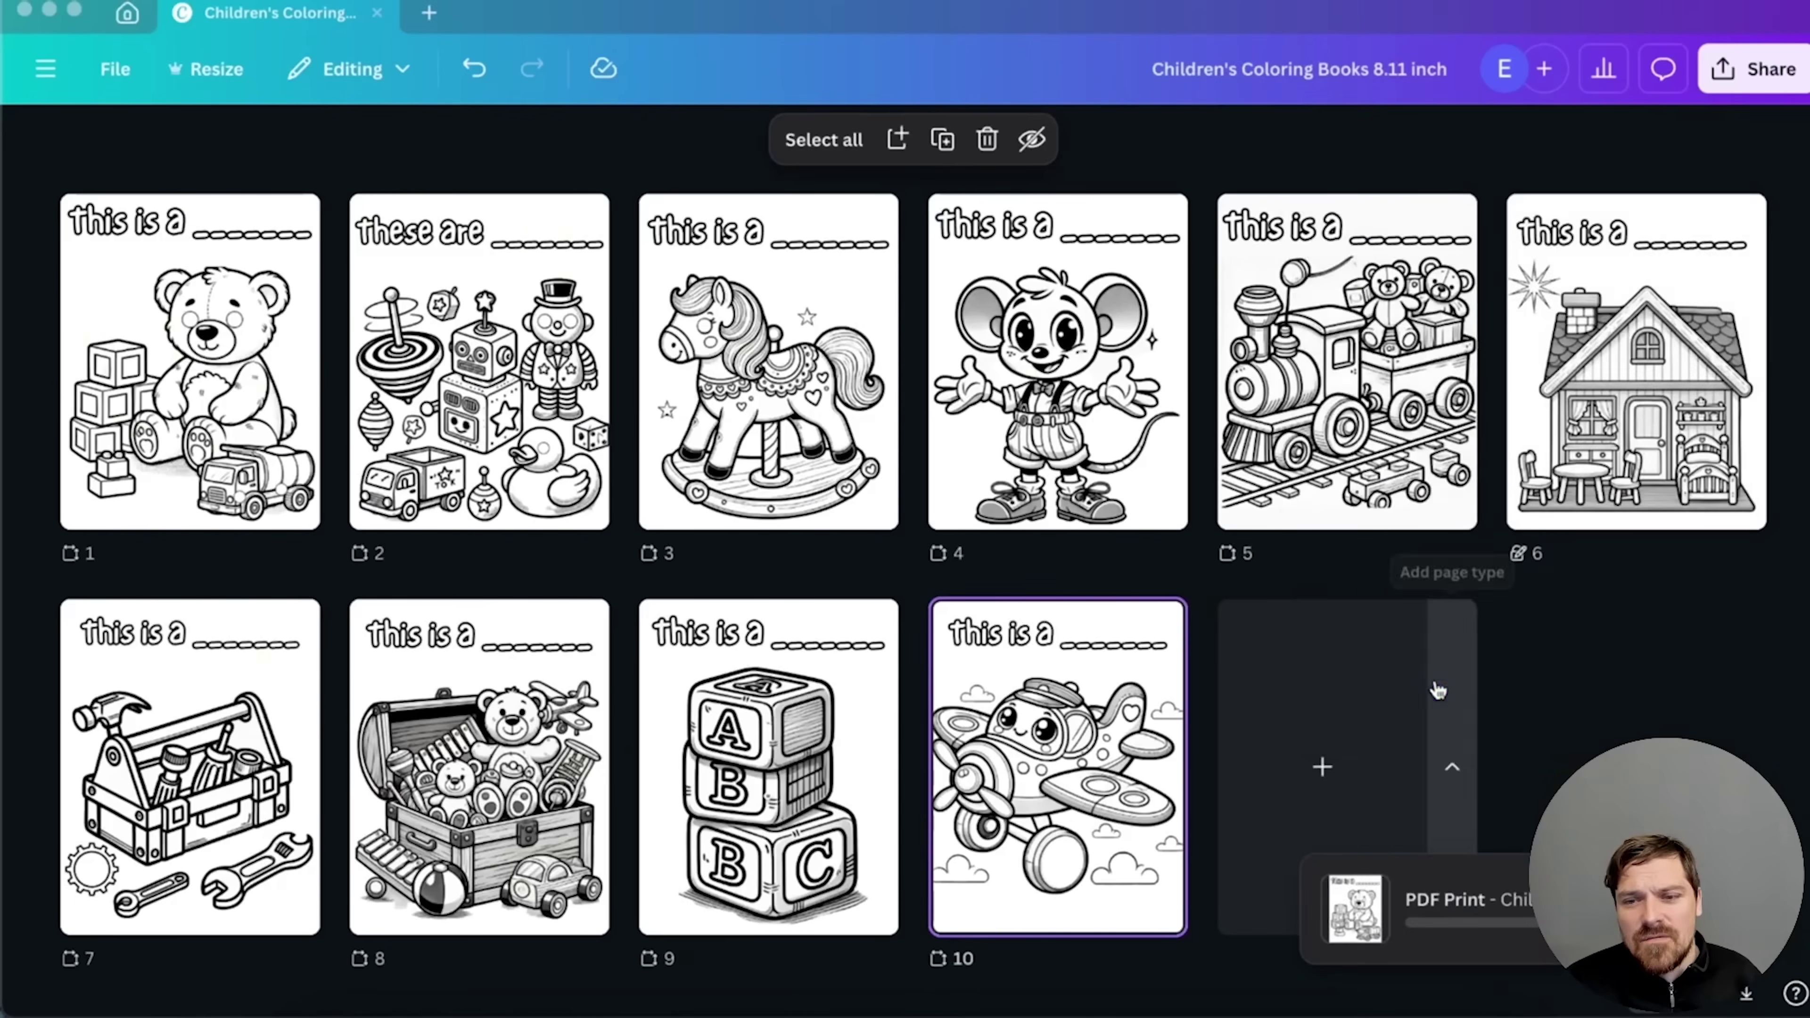
click(1426, 902)
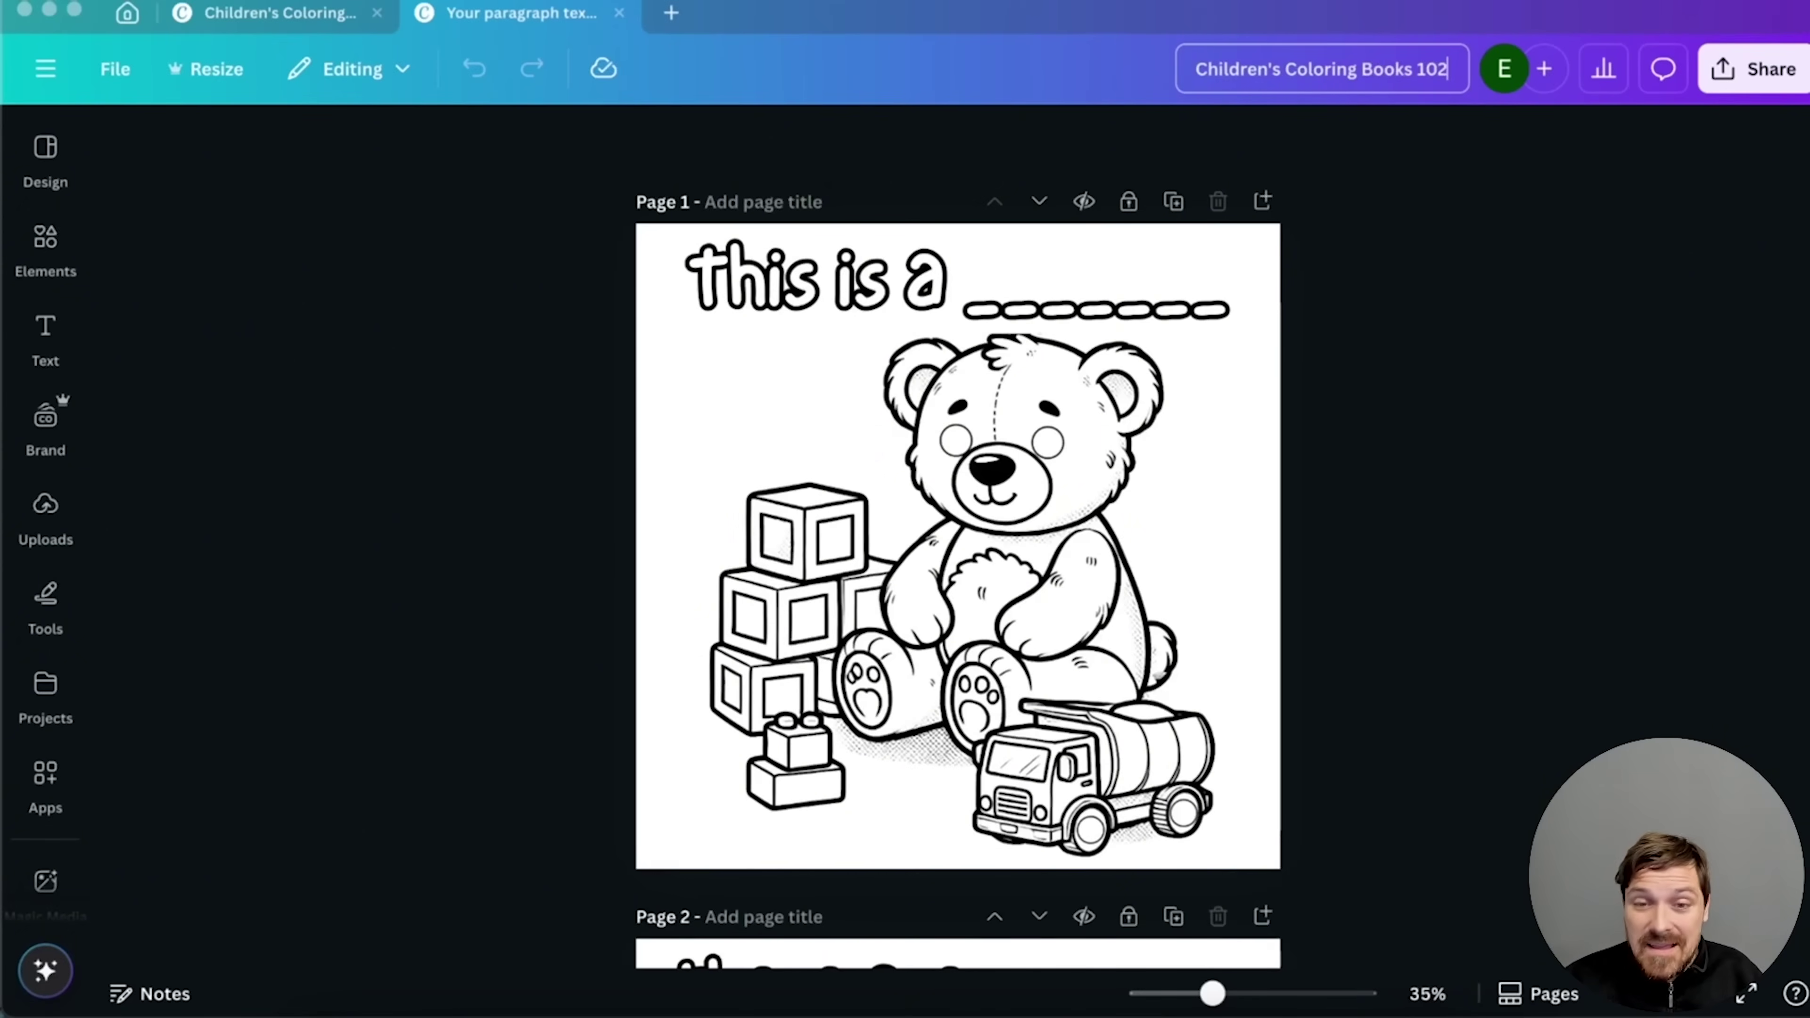
- Download pages 1–10 as PNGs with a transparent background
click(1753, 68)
click(1374, 586)
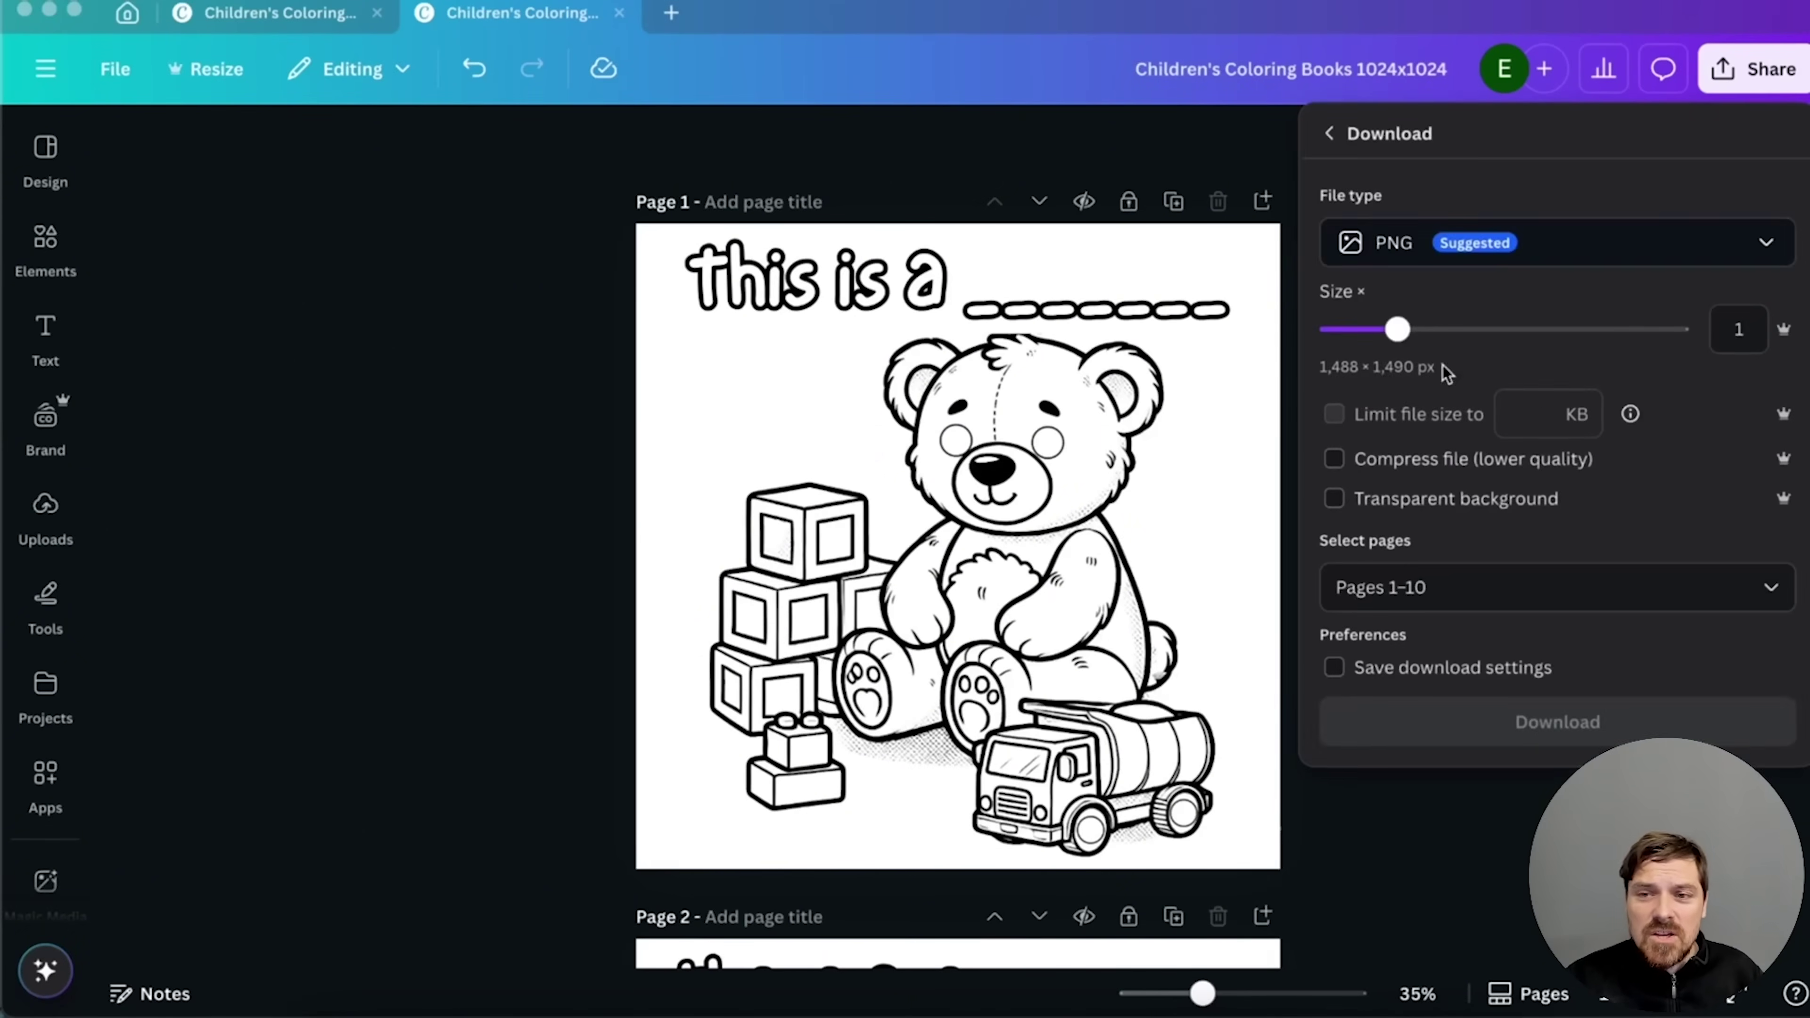
click(1439, 499)
click(1439, 587)
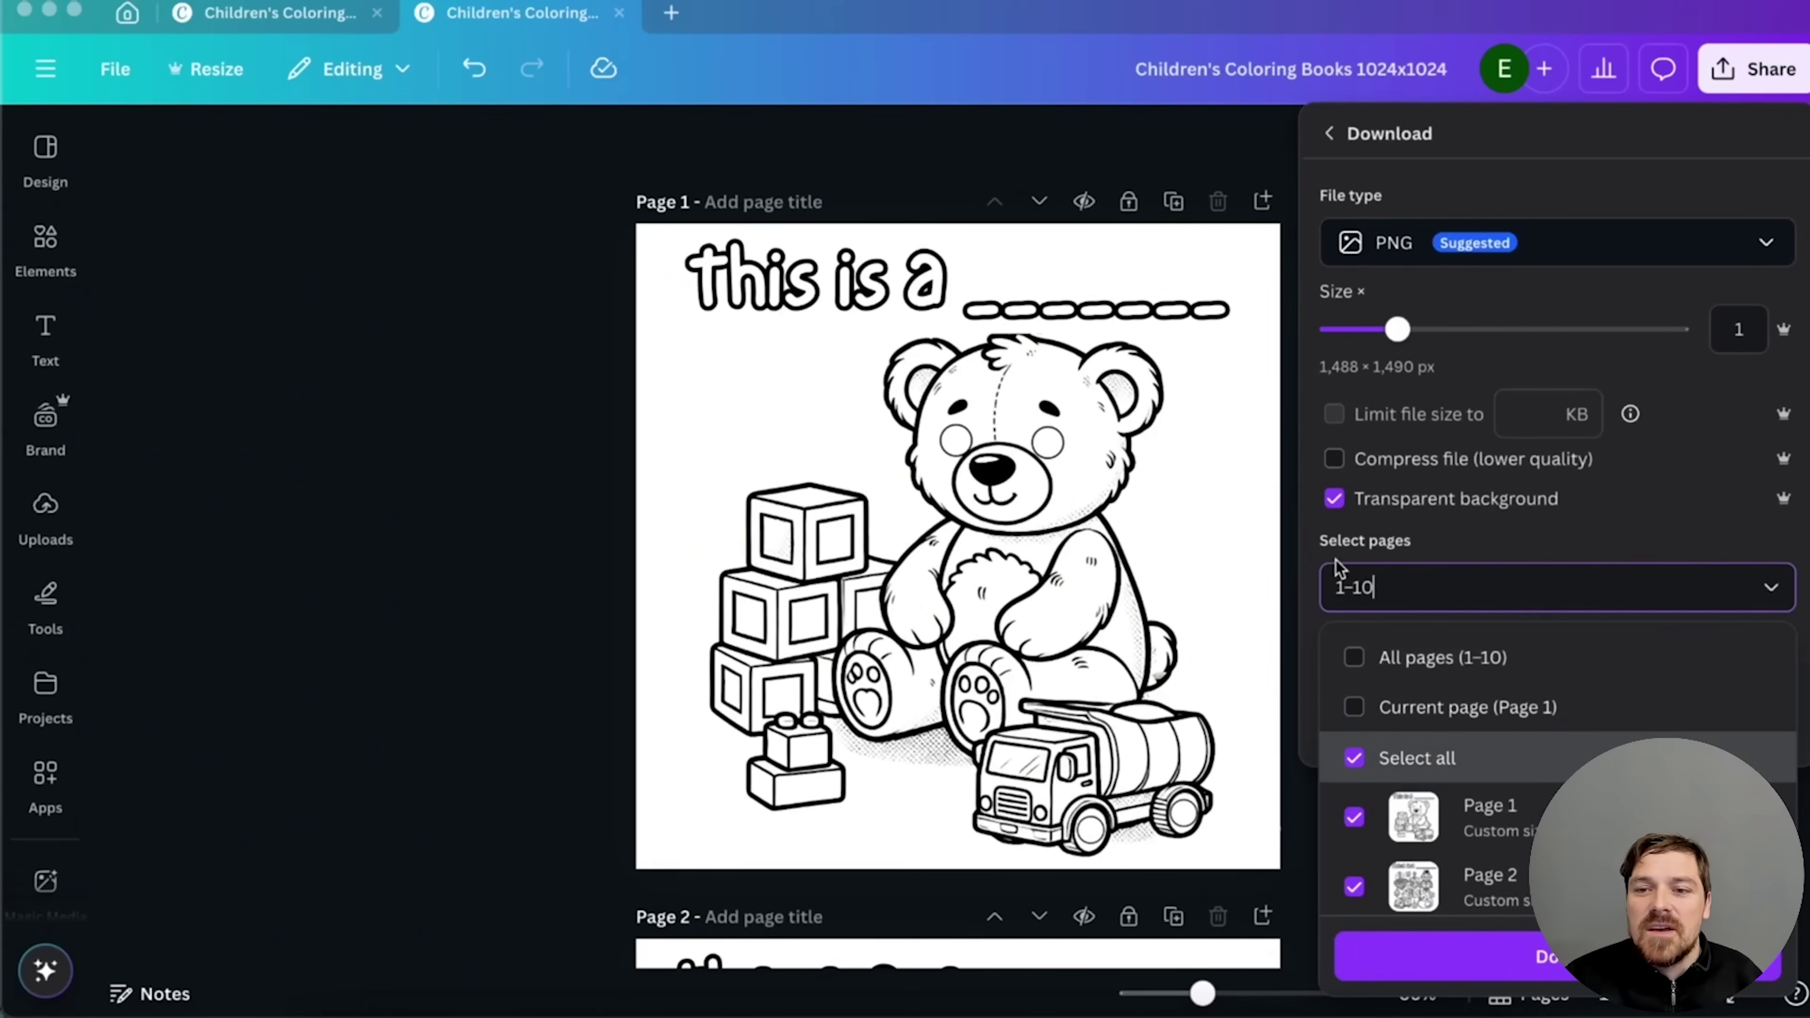
click(1346, 587)
click(1486, 740)
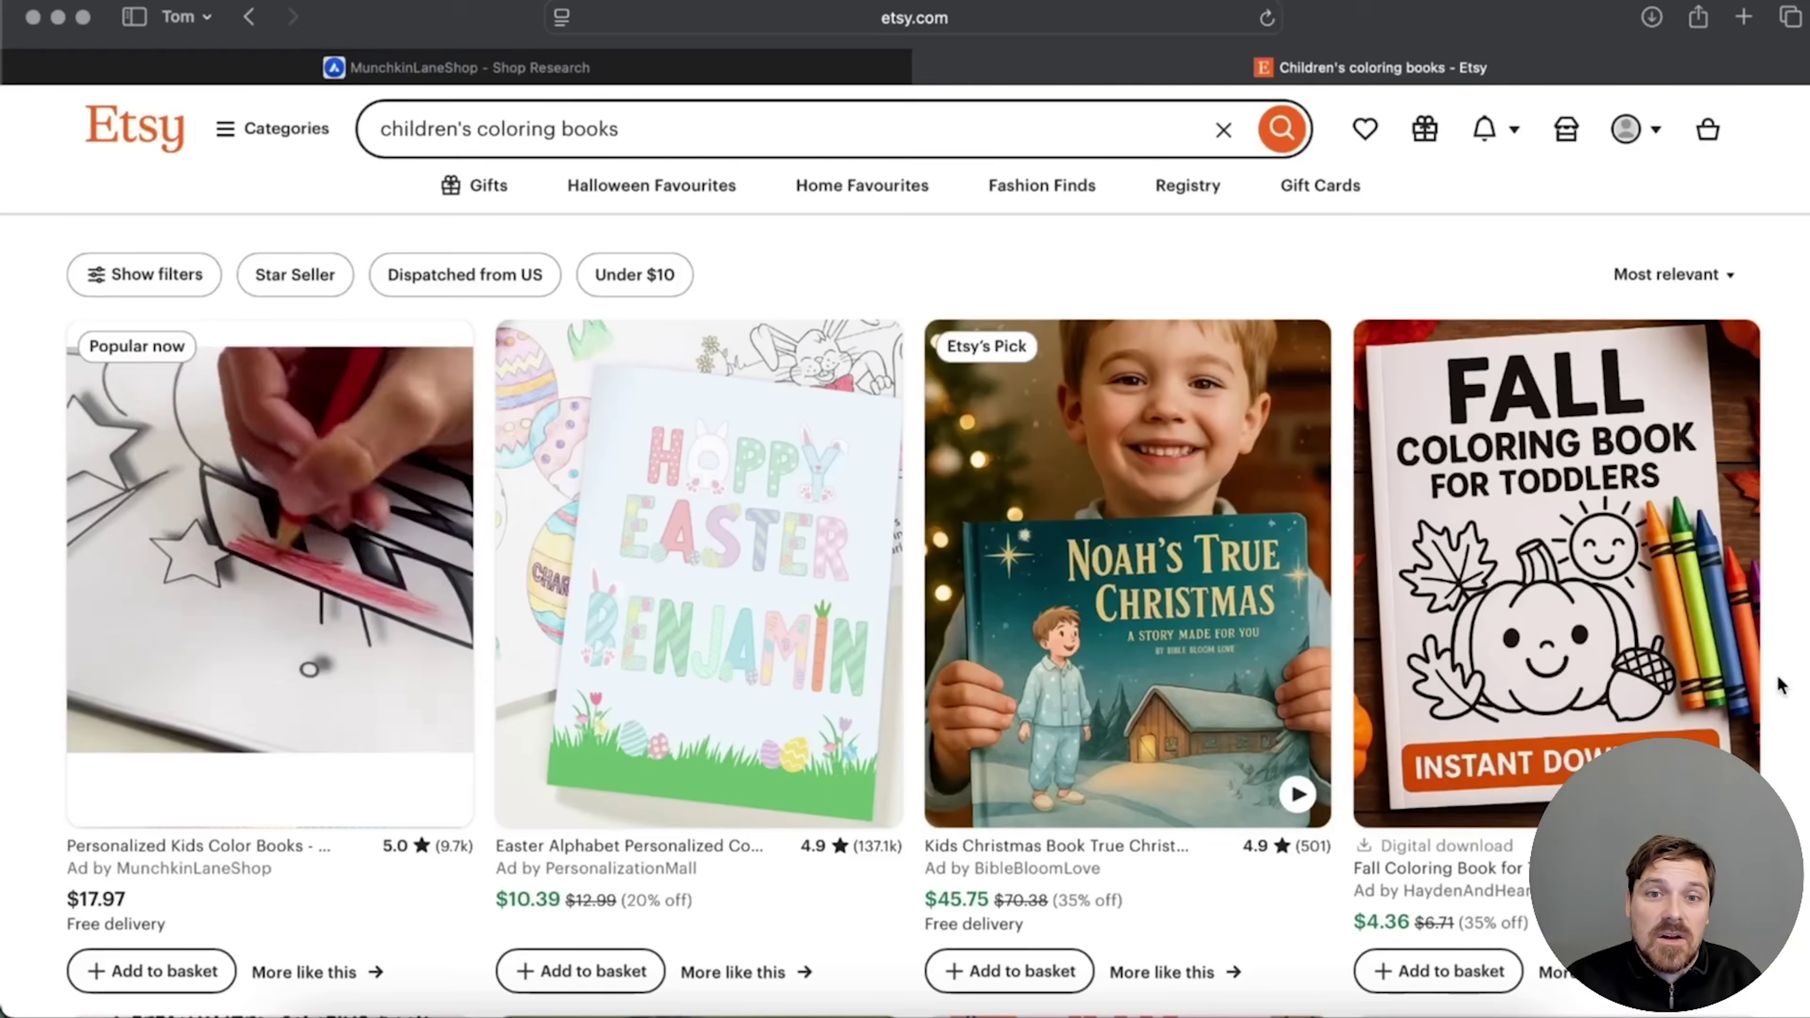
- Scroll the Etsy results, open the Personalized Kids Coloring Book listing and view its next photo
scroll(1779, 686, down, 15)
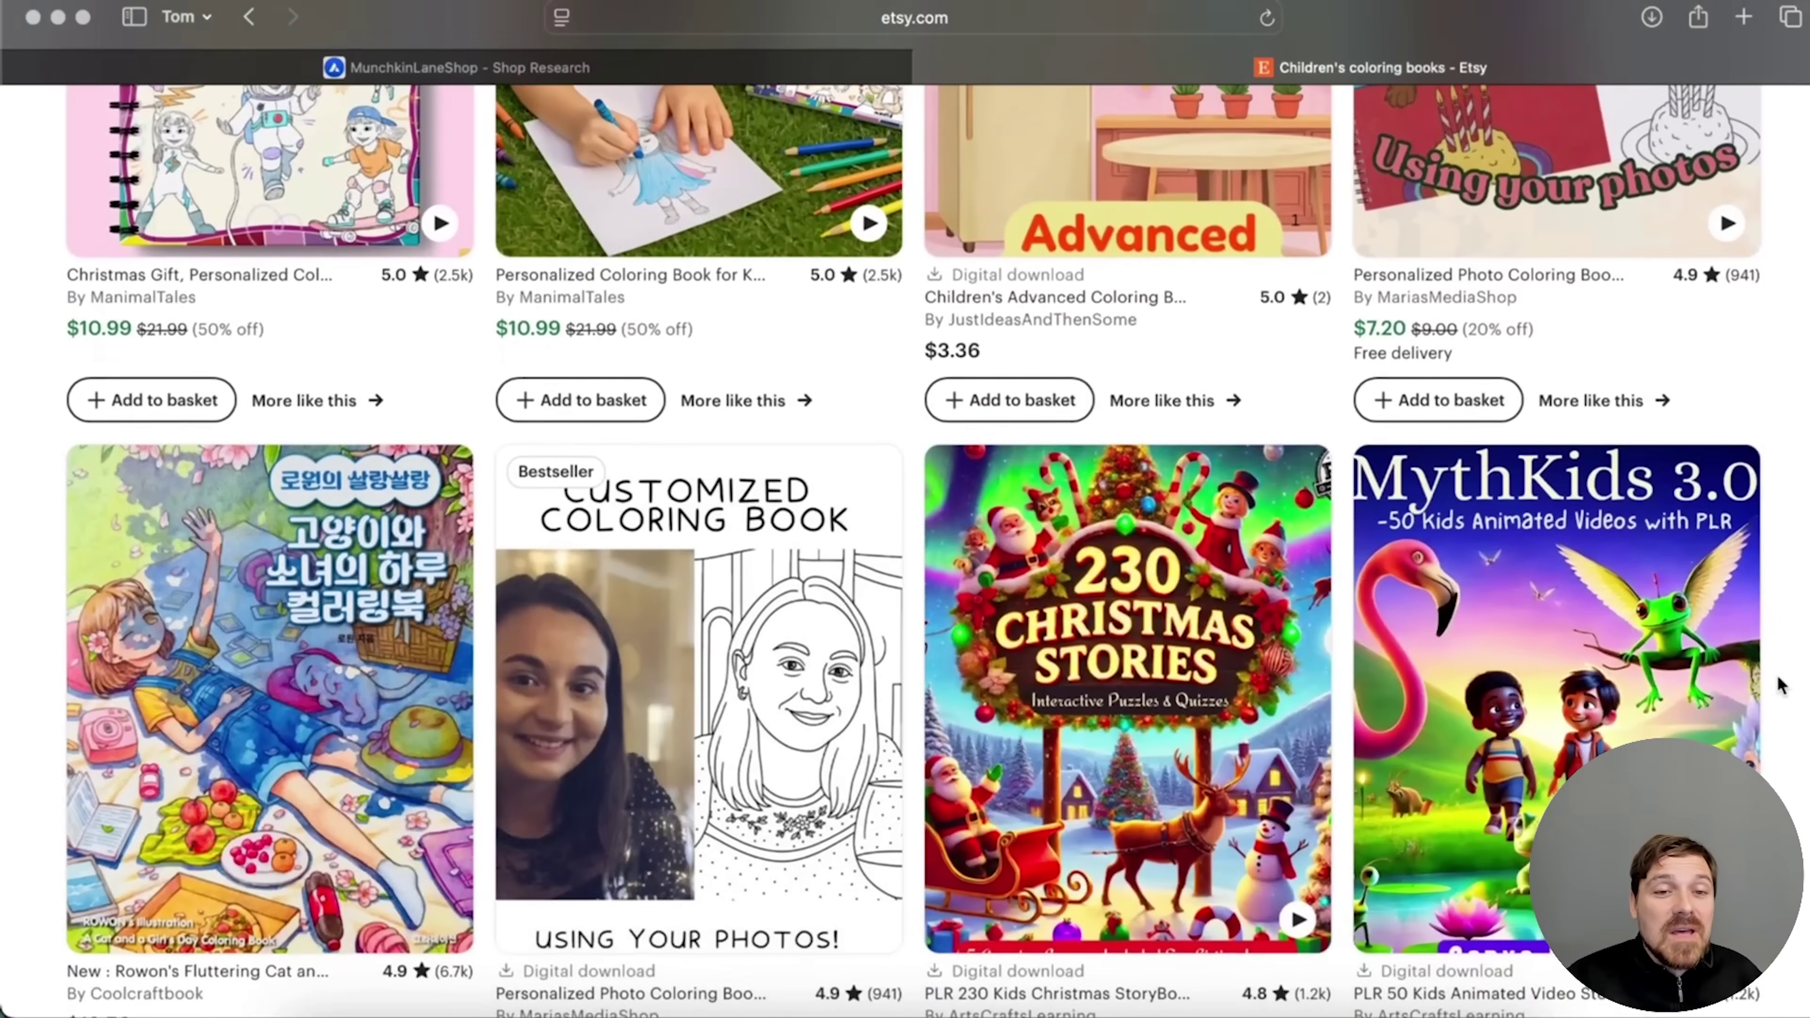
scroll(1779, 686, down, 15)
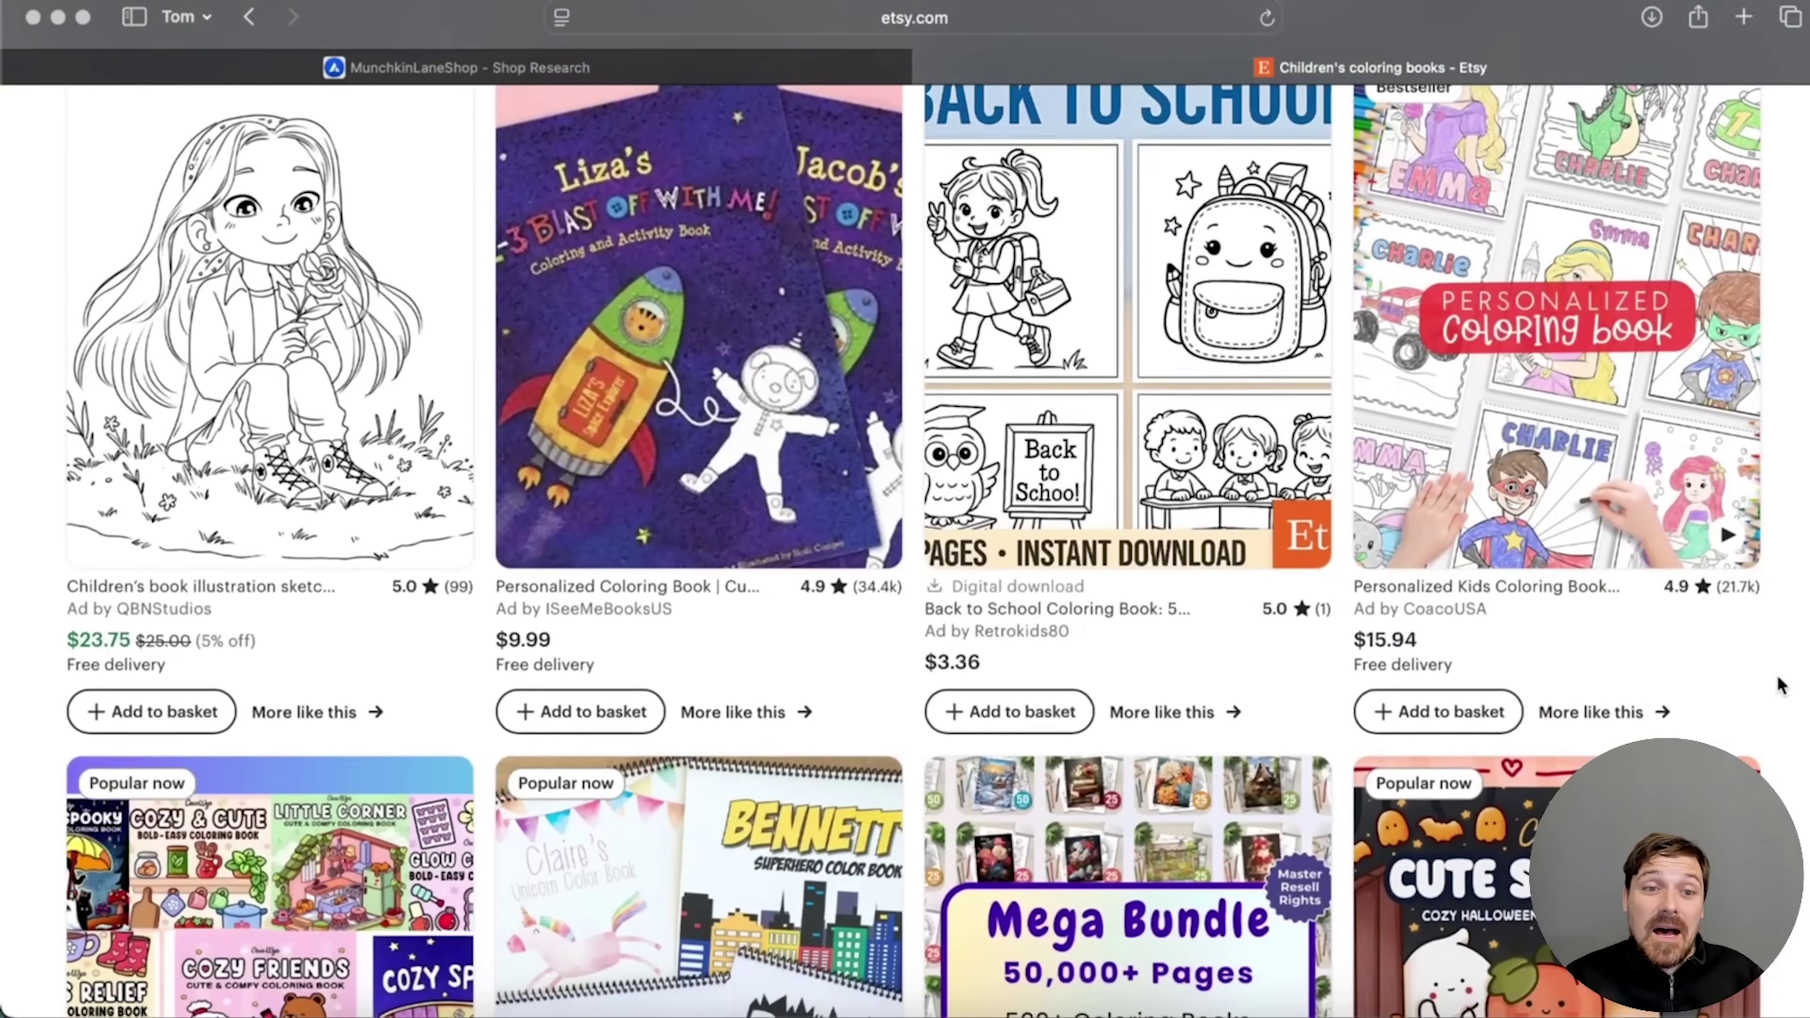
click(1641, 493)
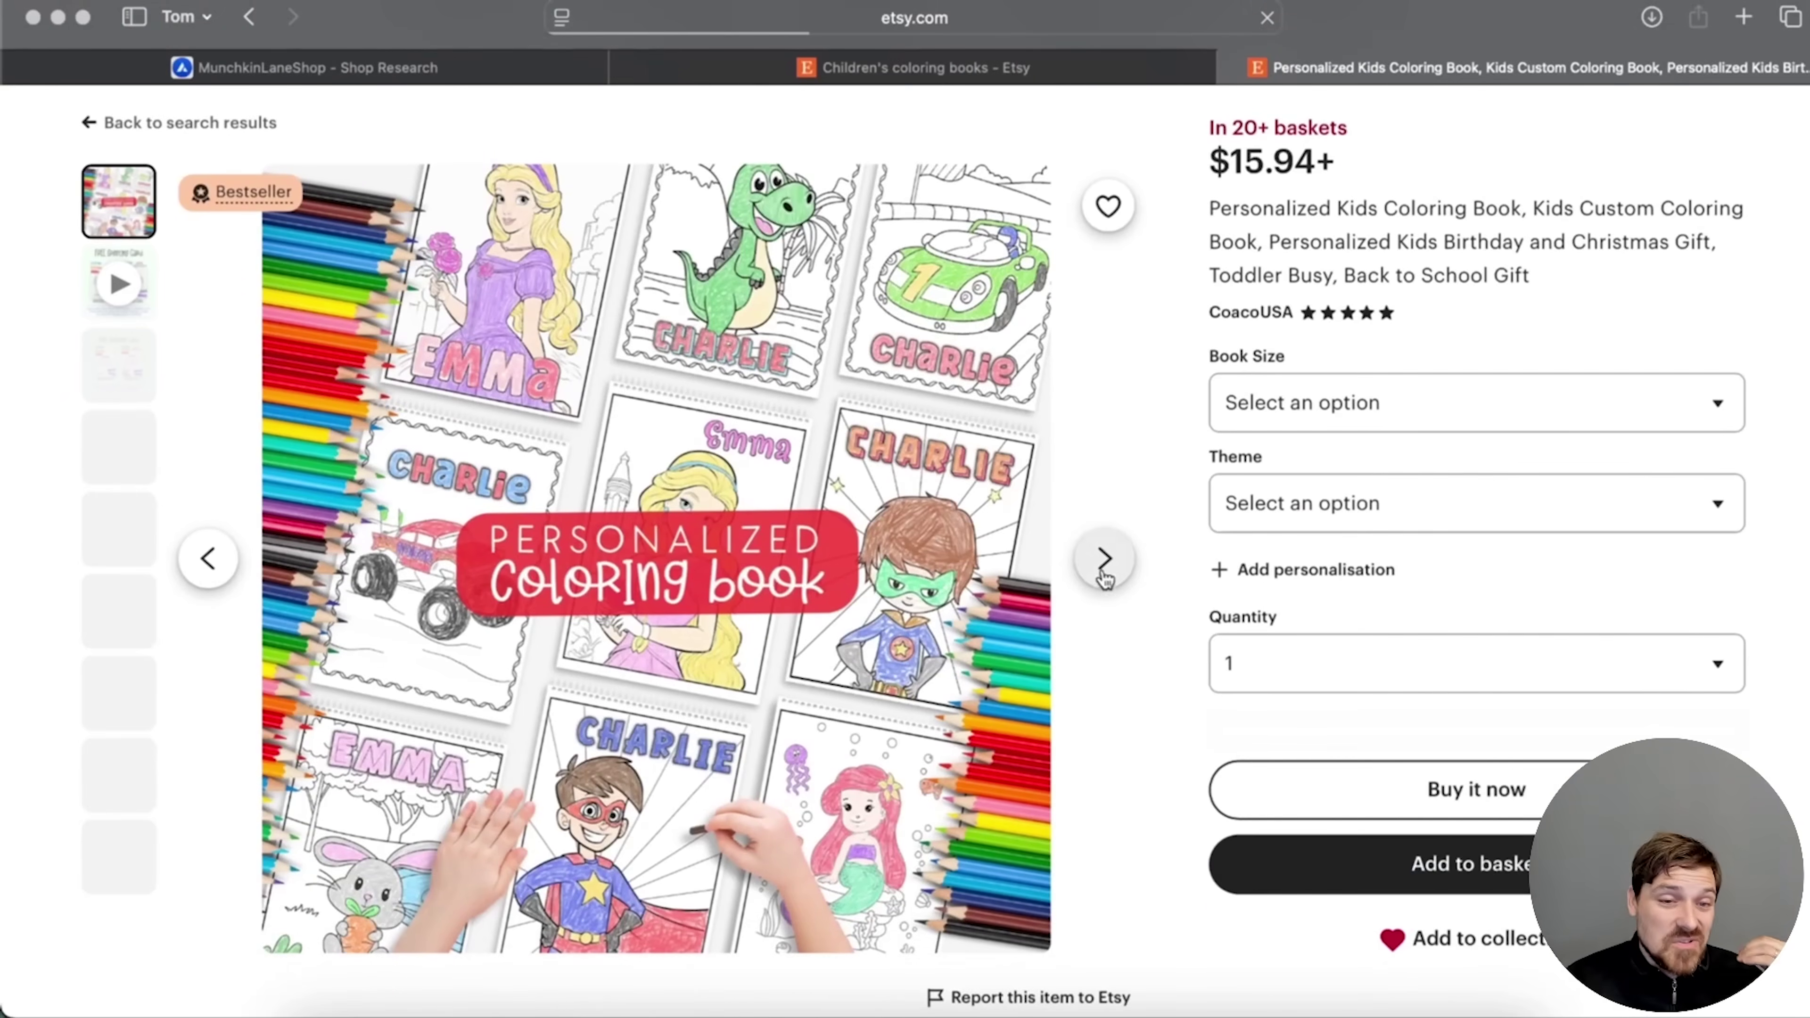
click(1104, 559)
- View the next listing photo, then scroll CoacoUSA's Shop Research page down to its 40-item Listings table
click(1104, 559)
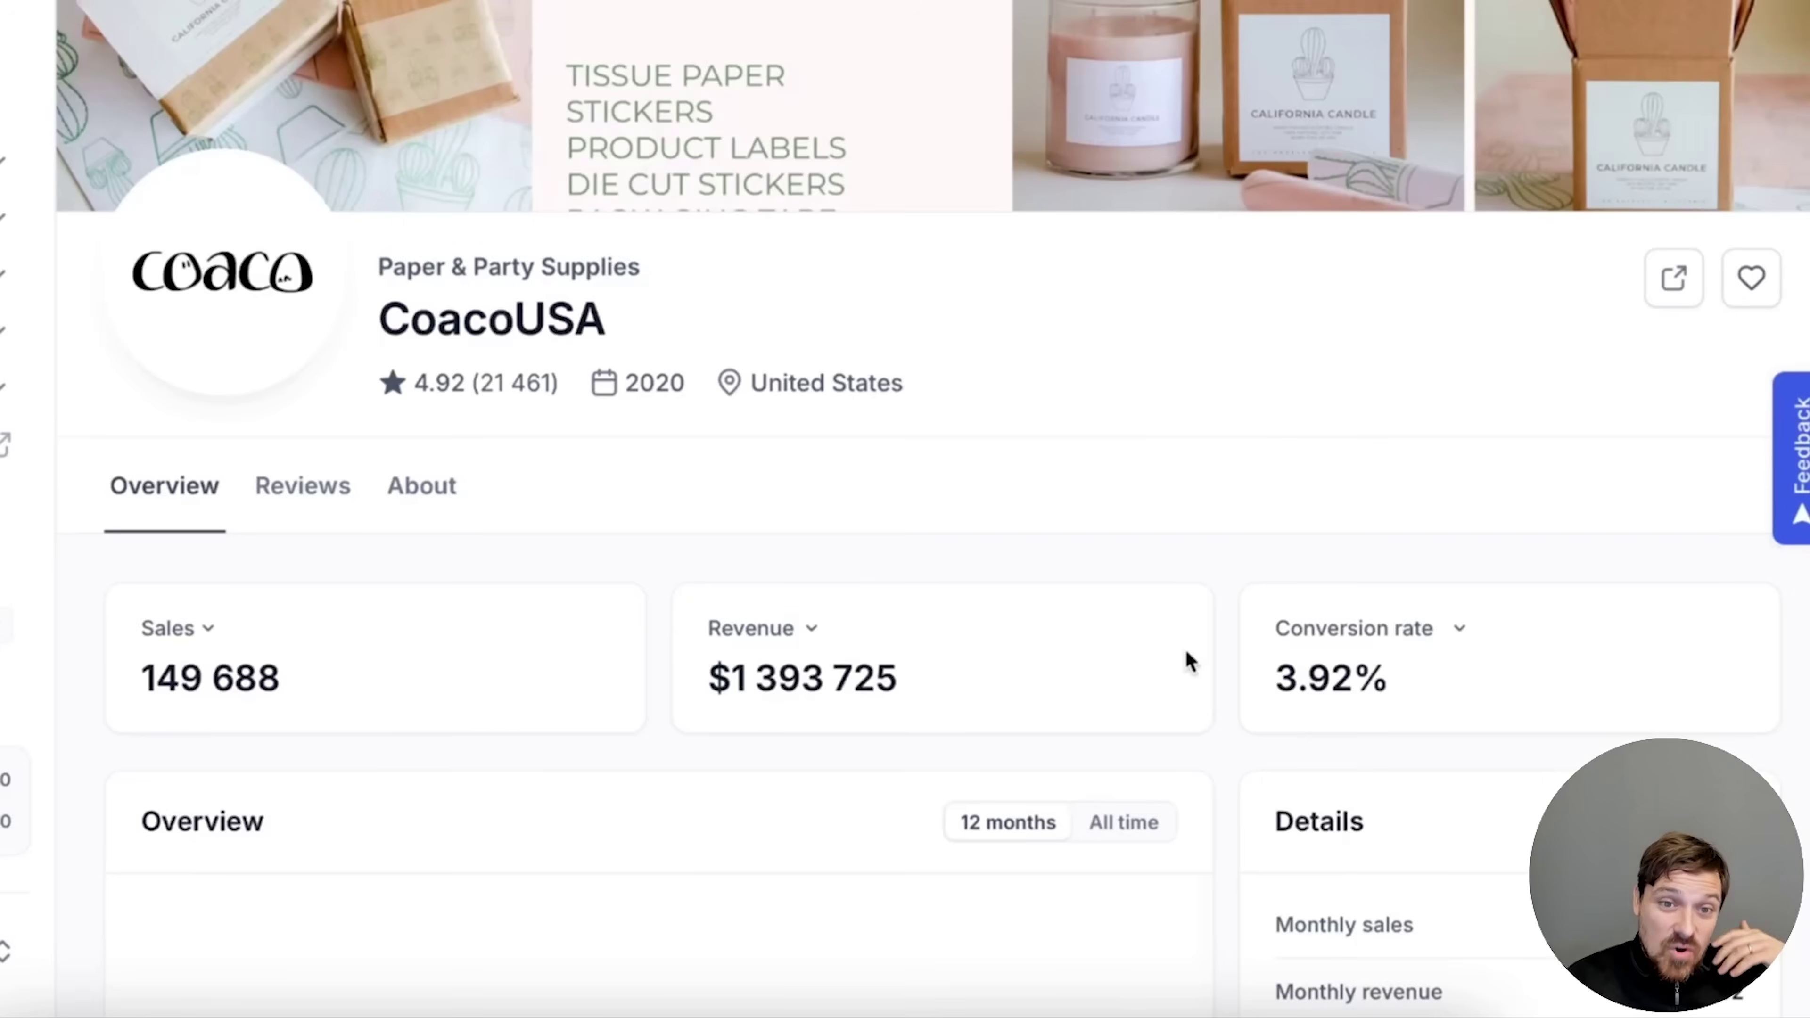
scroll(1189, 661, down, 20)
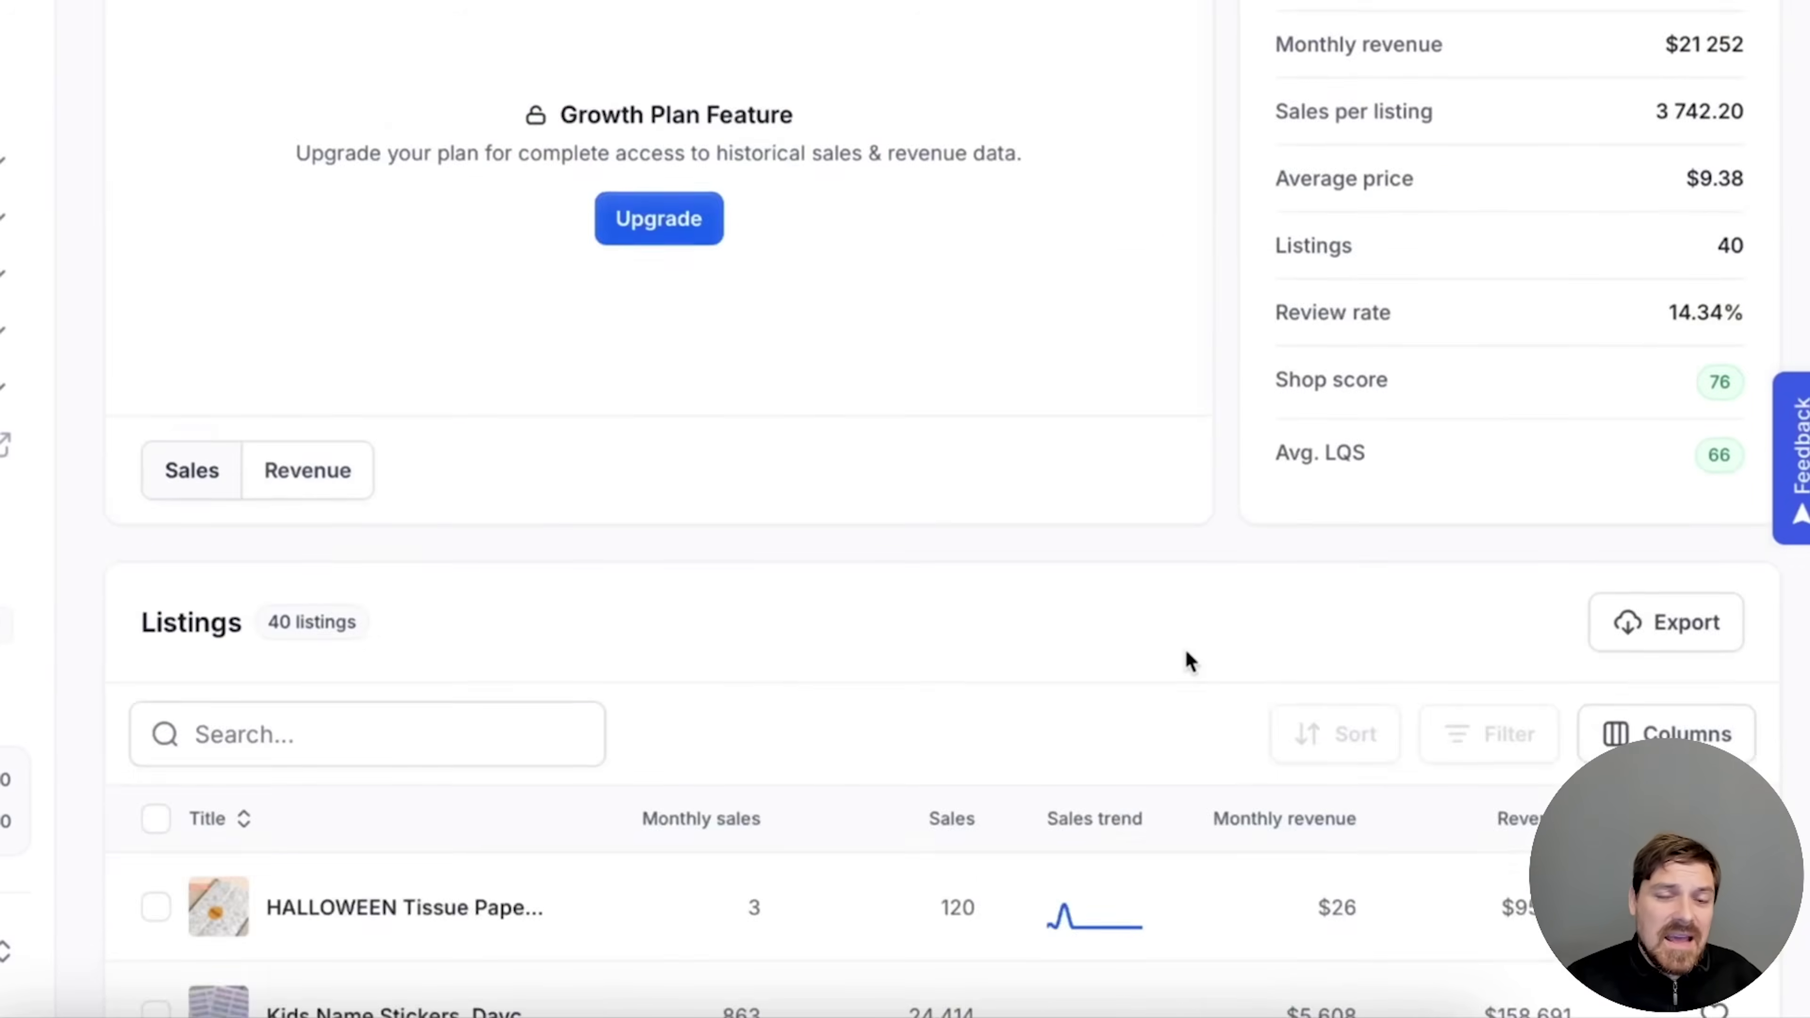
scroll(1188, 662, down, 2)
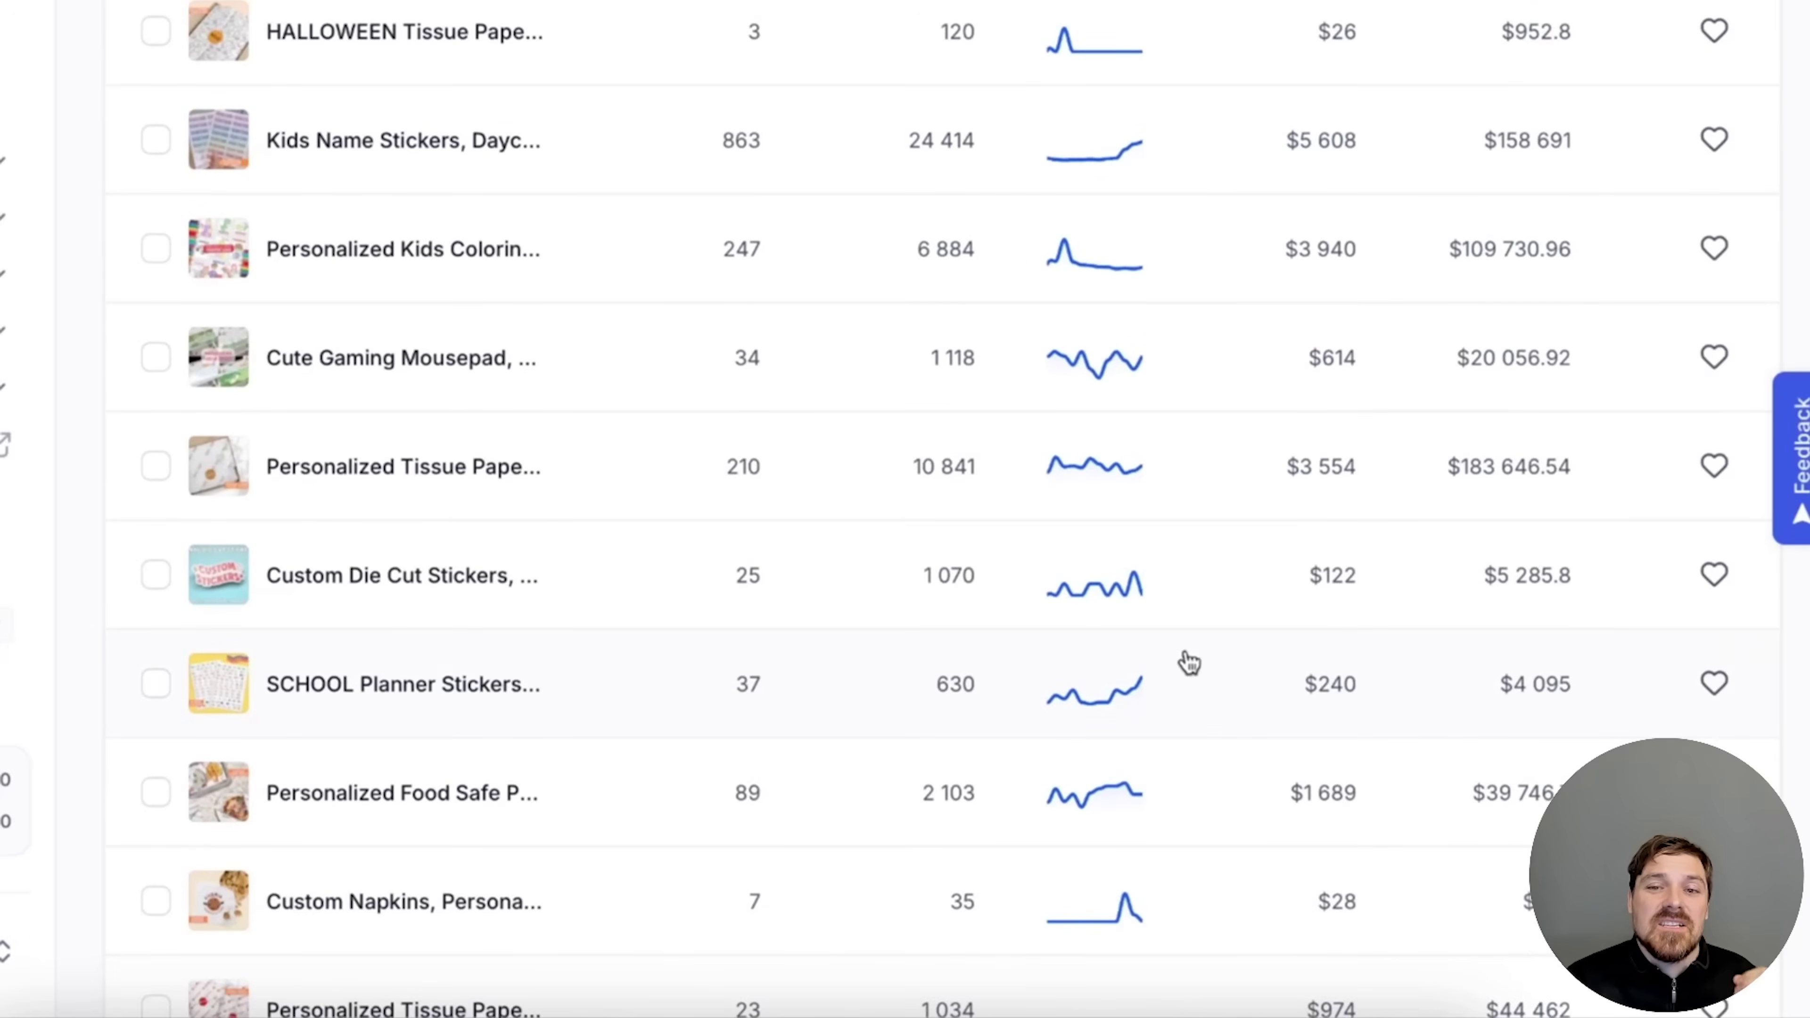